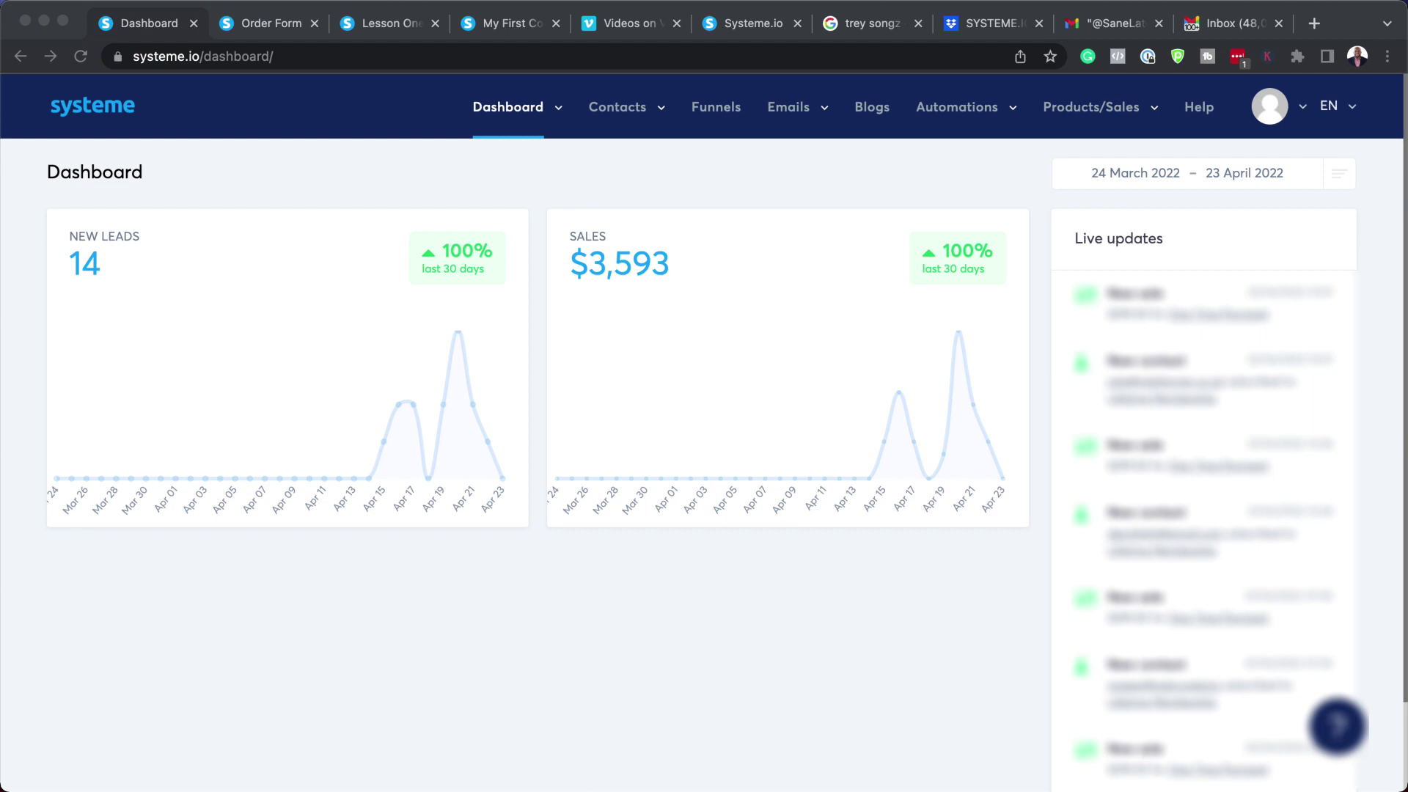
Create a new funnel named Tutorial with the Build an audience goal.
left_click(717, 110)
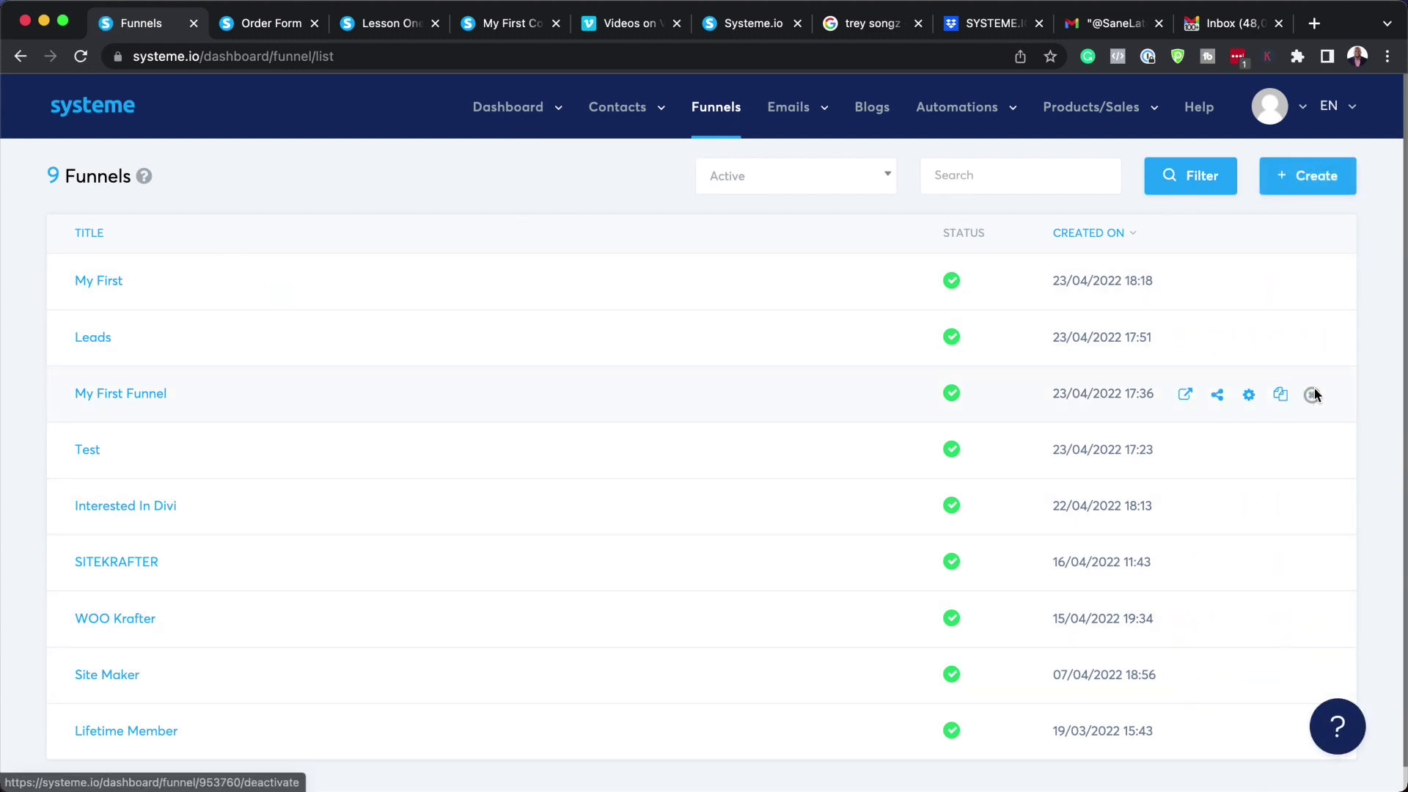
left_click(1322, 177)
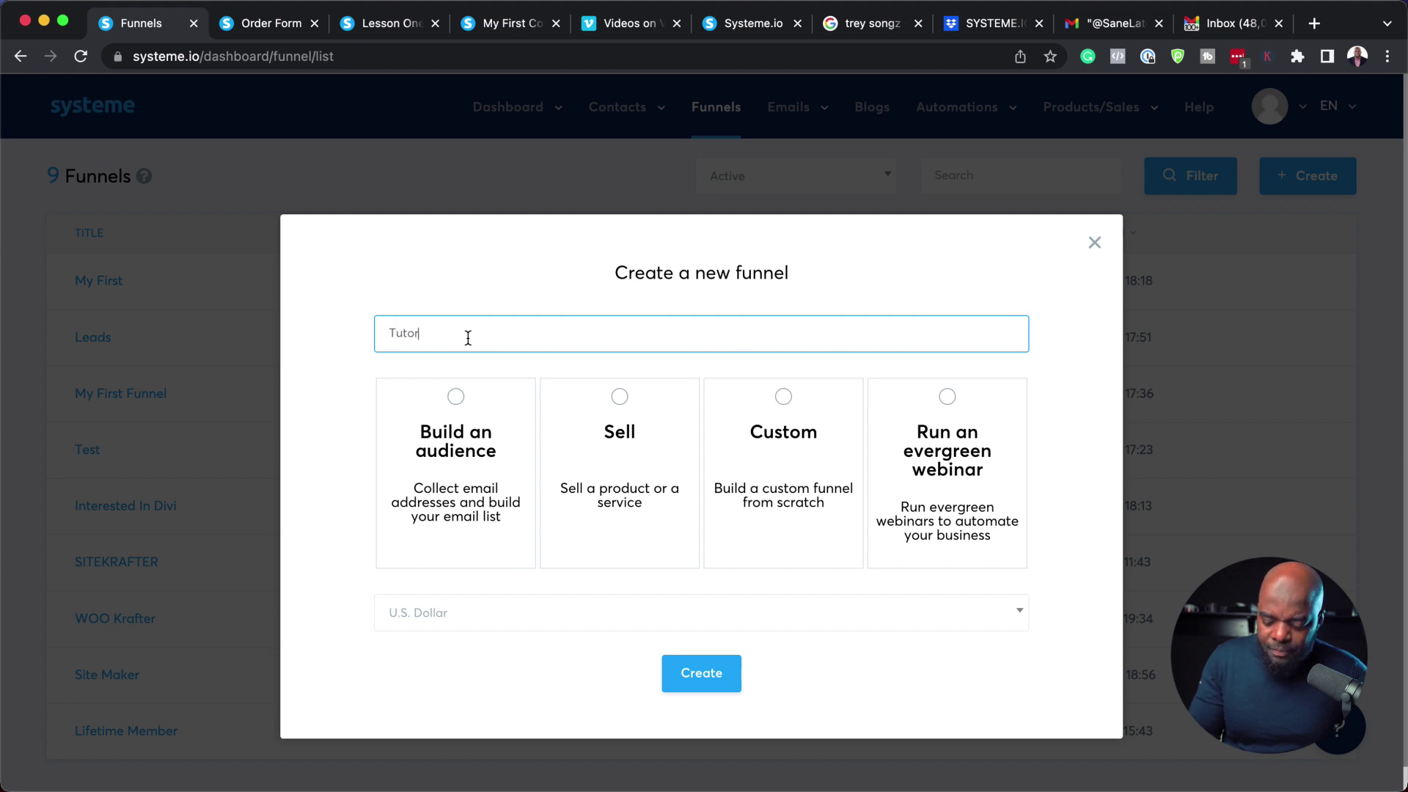
left_click(452, 477)
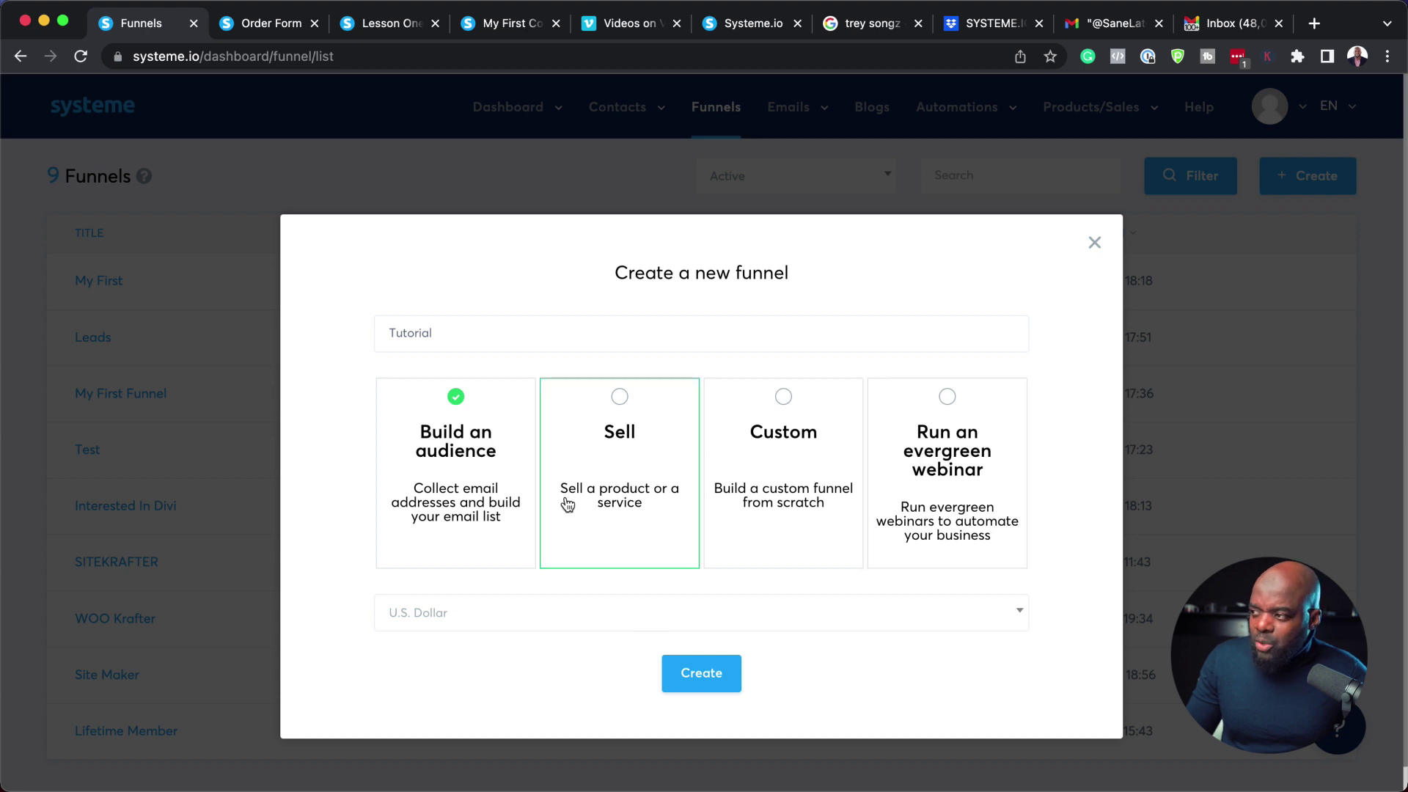
left_click(705, 675)
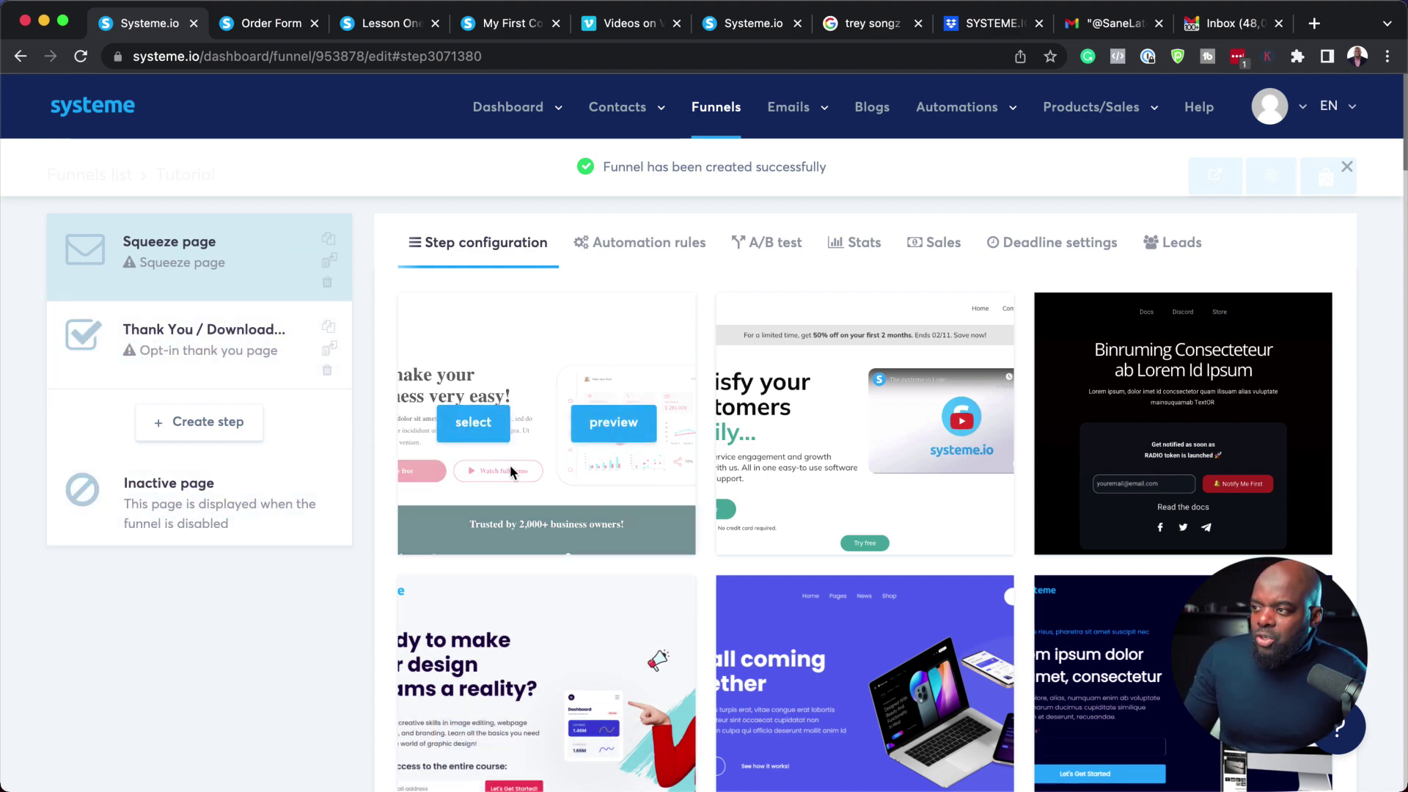
Browse the squeeze page templates and choose the wireframe one headlined as explaining your product and its main benefit.
mouse_move(1155, 506)
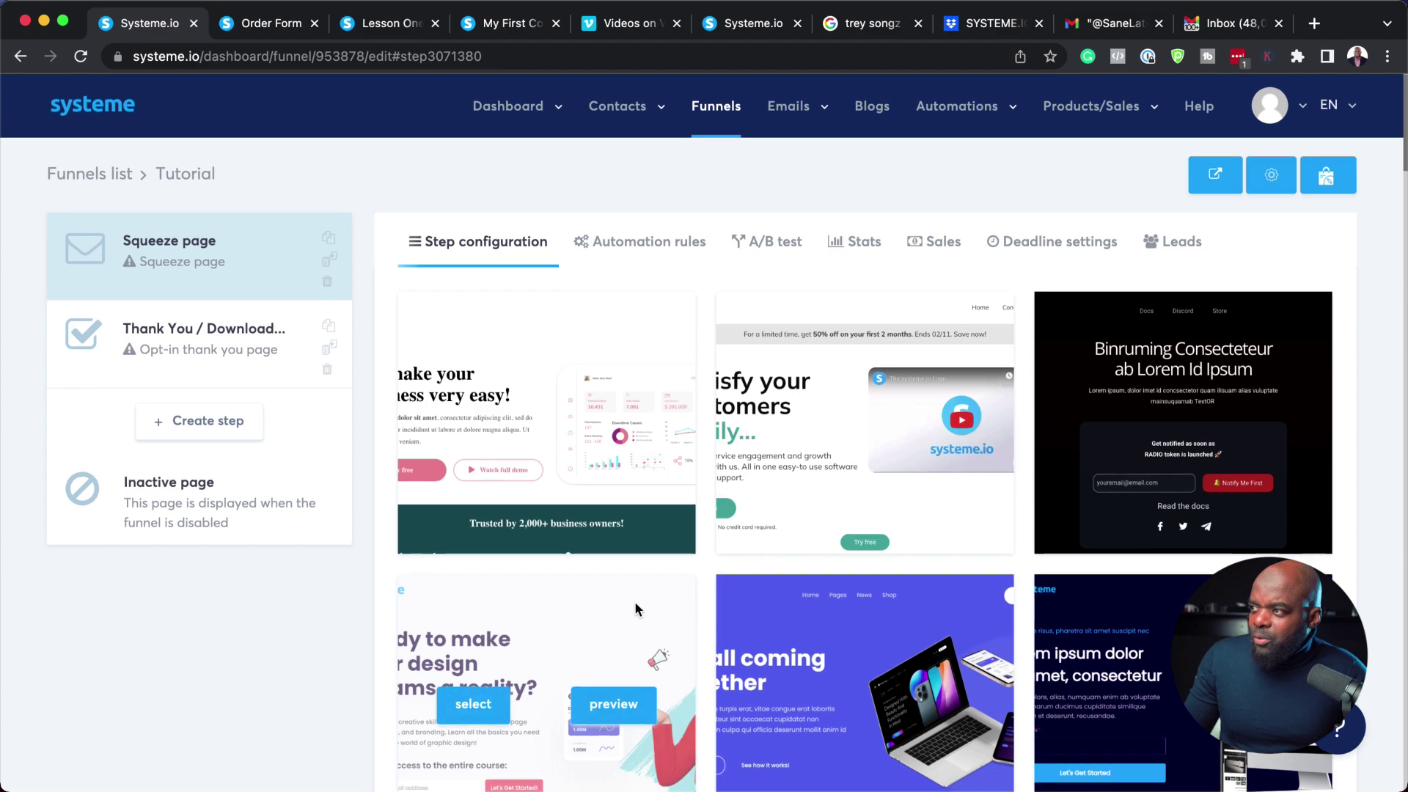
scroll(636, 603, "down", 3)
scroll(638, 608, "down", 10)
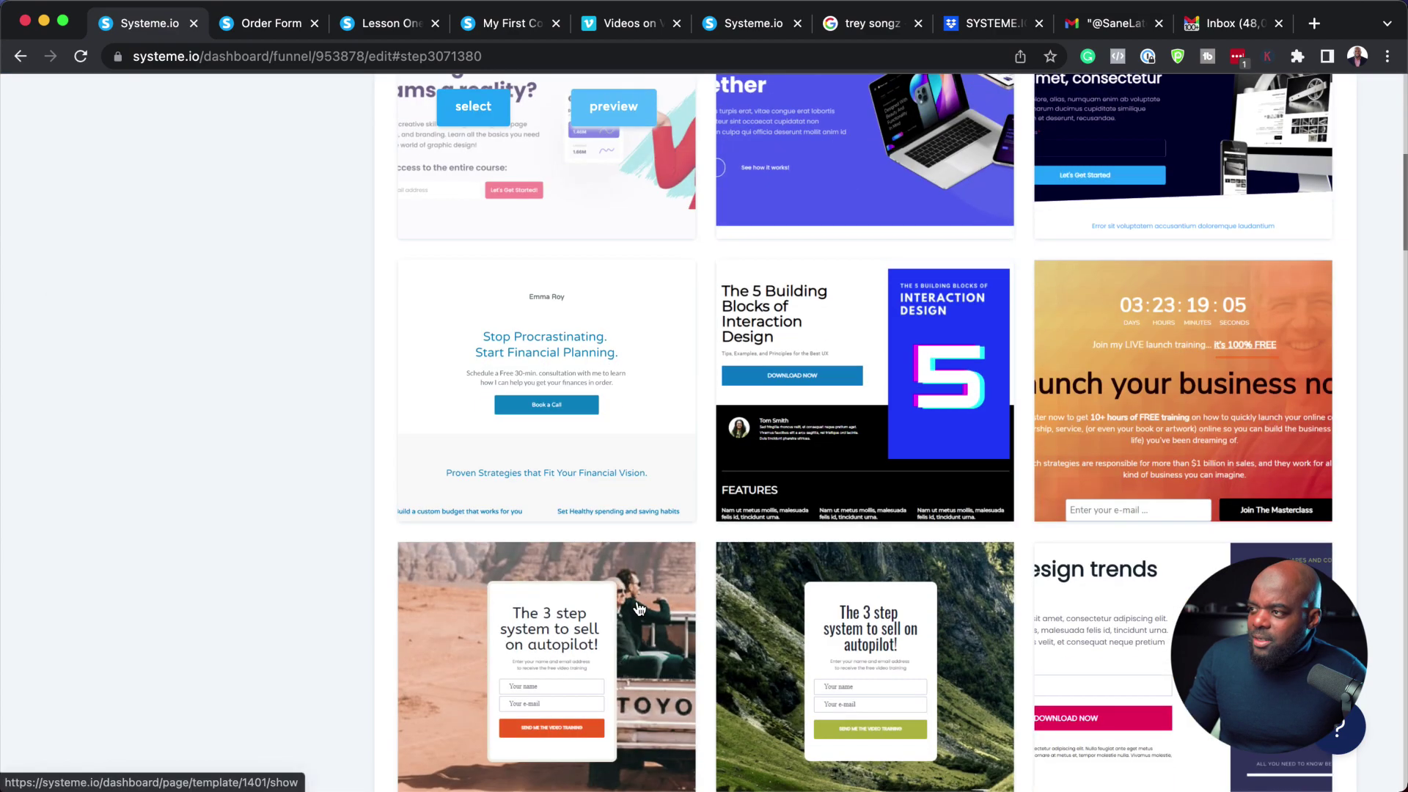
scroll(638, 608, "down", 8)
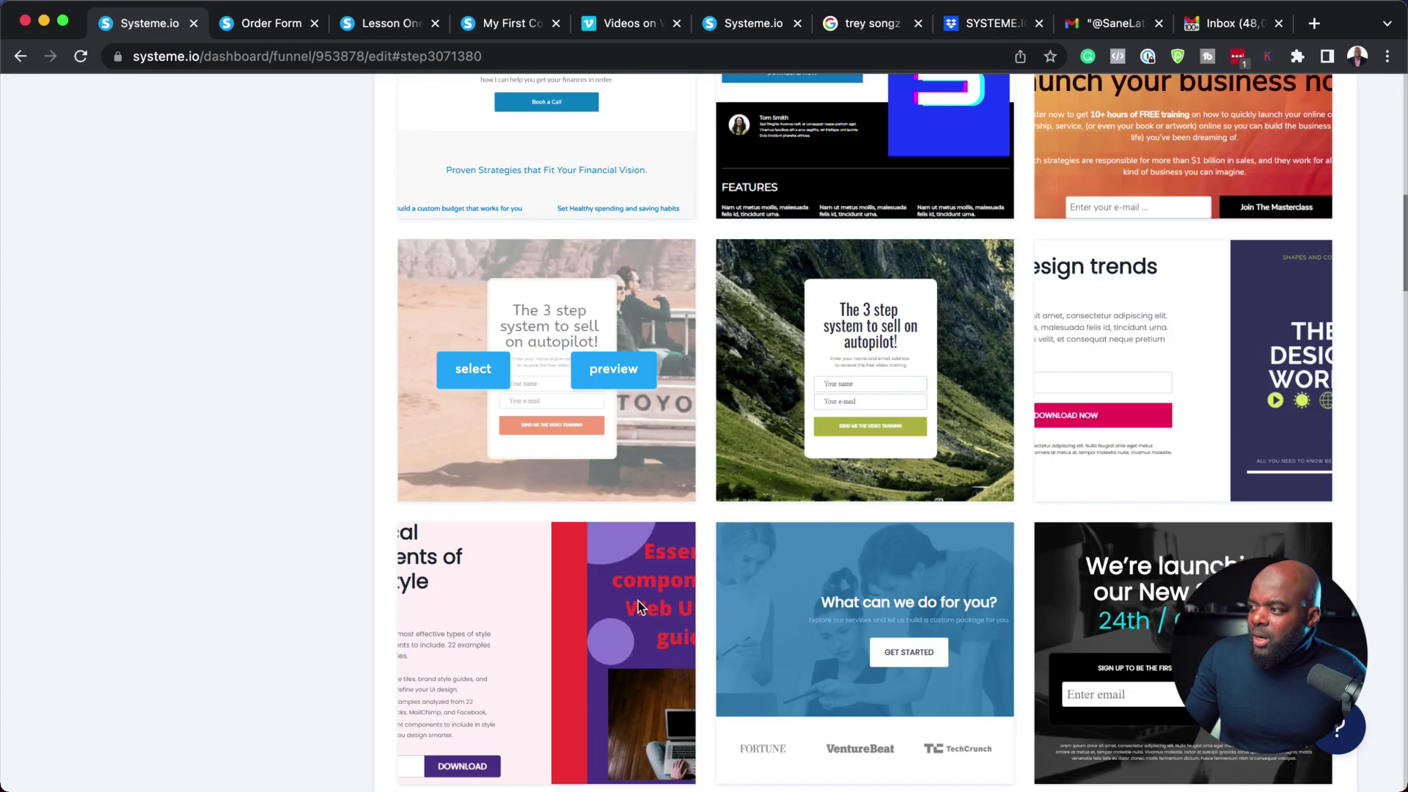
scroll(640, 606, "down", 12)
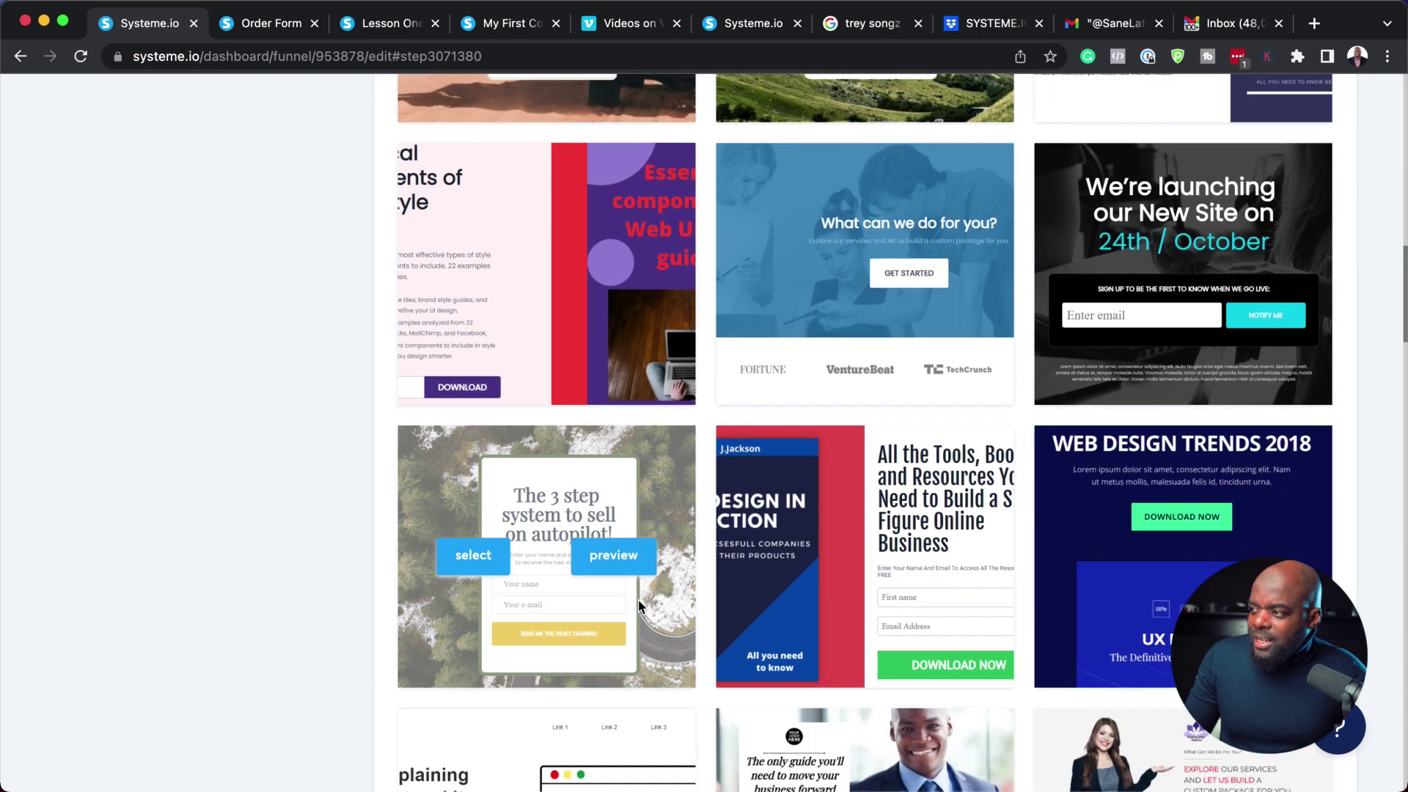
scroll(638, 606, "down", 4)
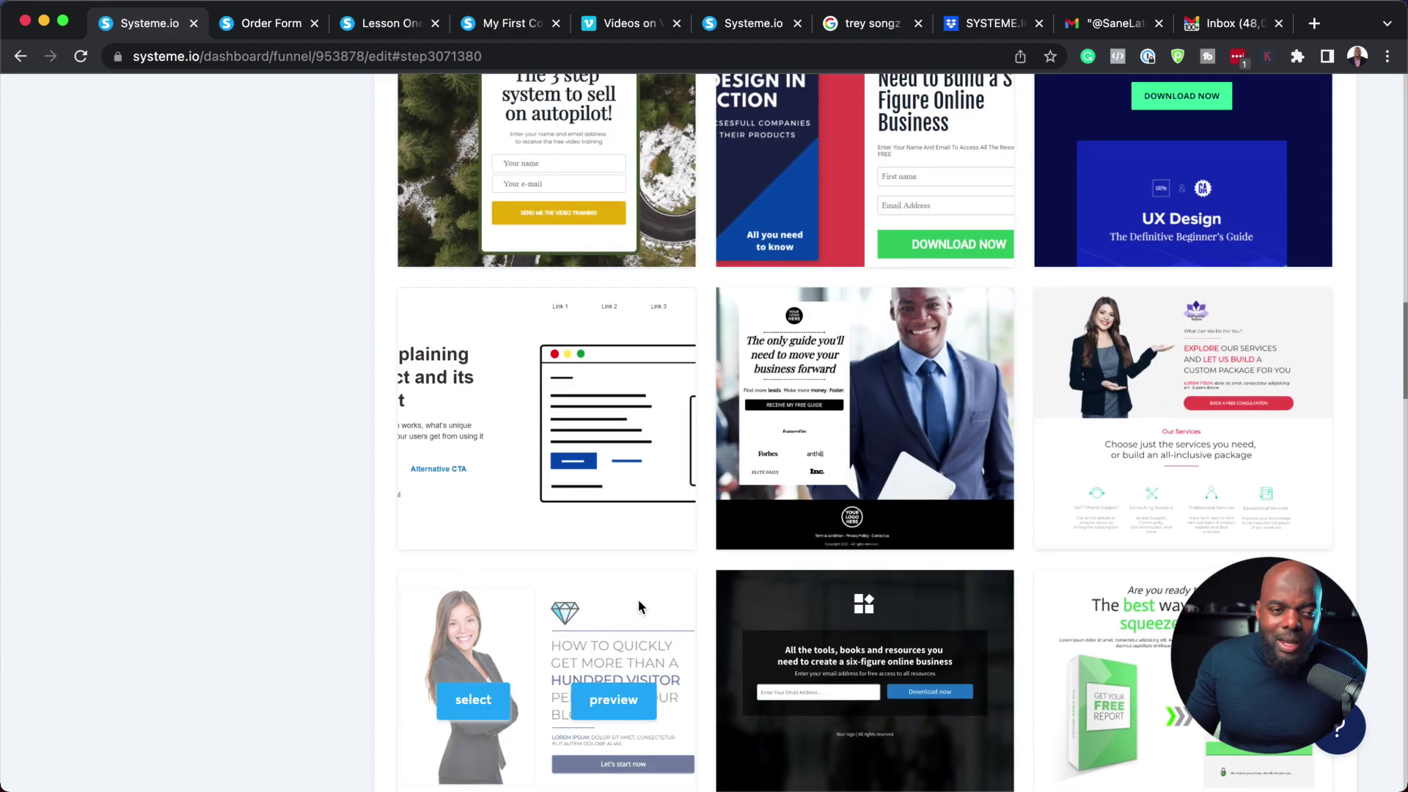
mouse_move(556, 517)
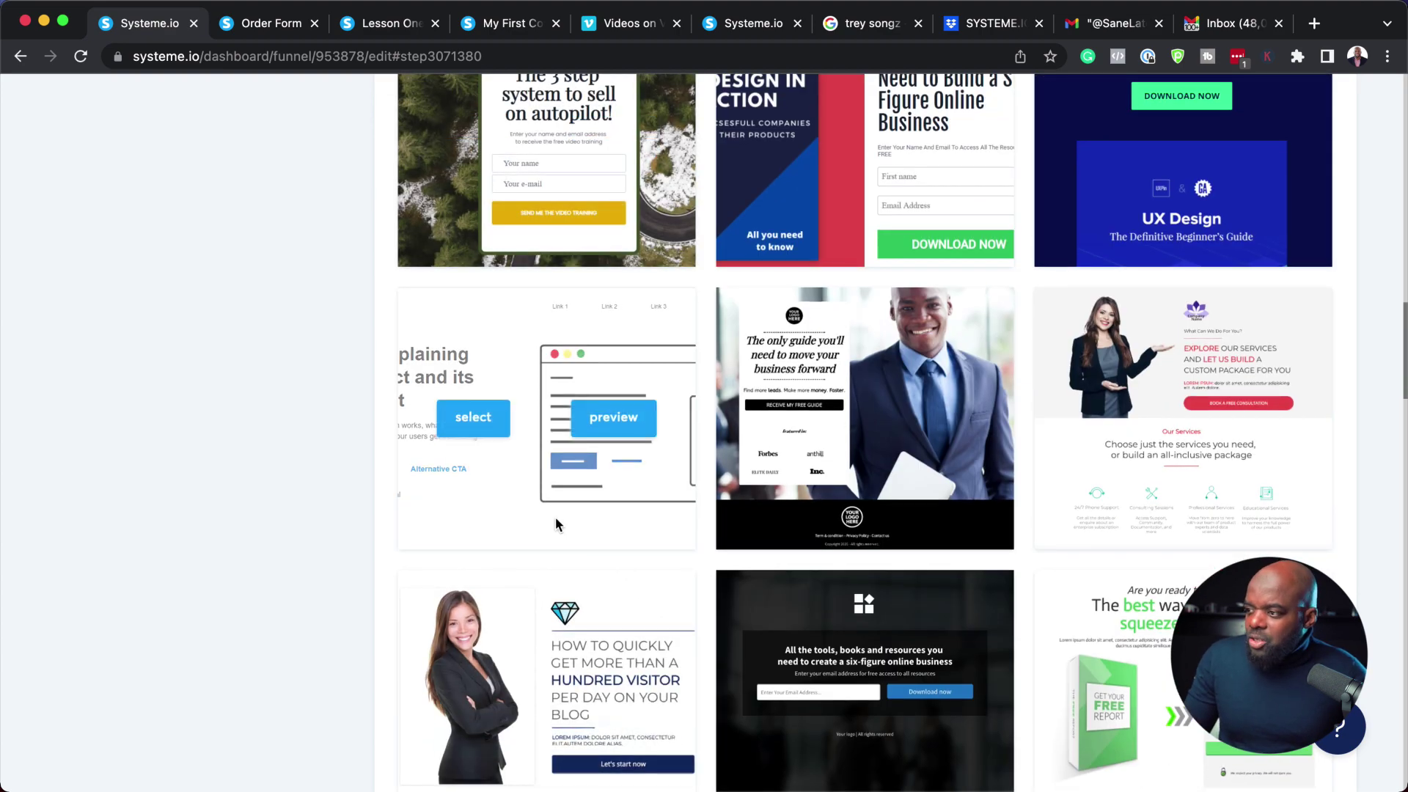
left_click(481, 430)
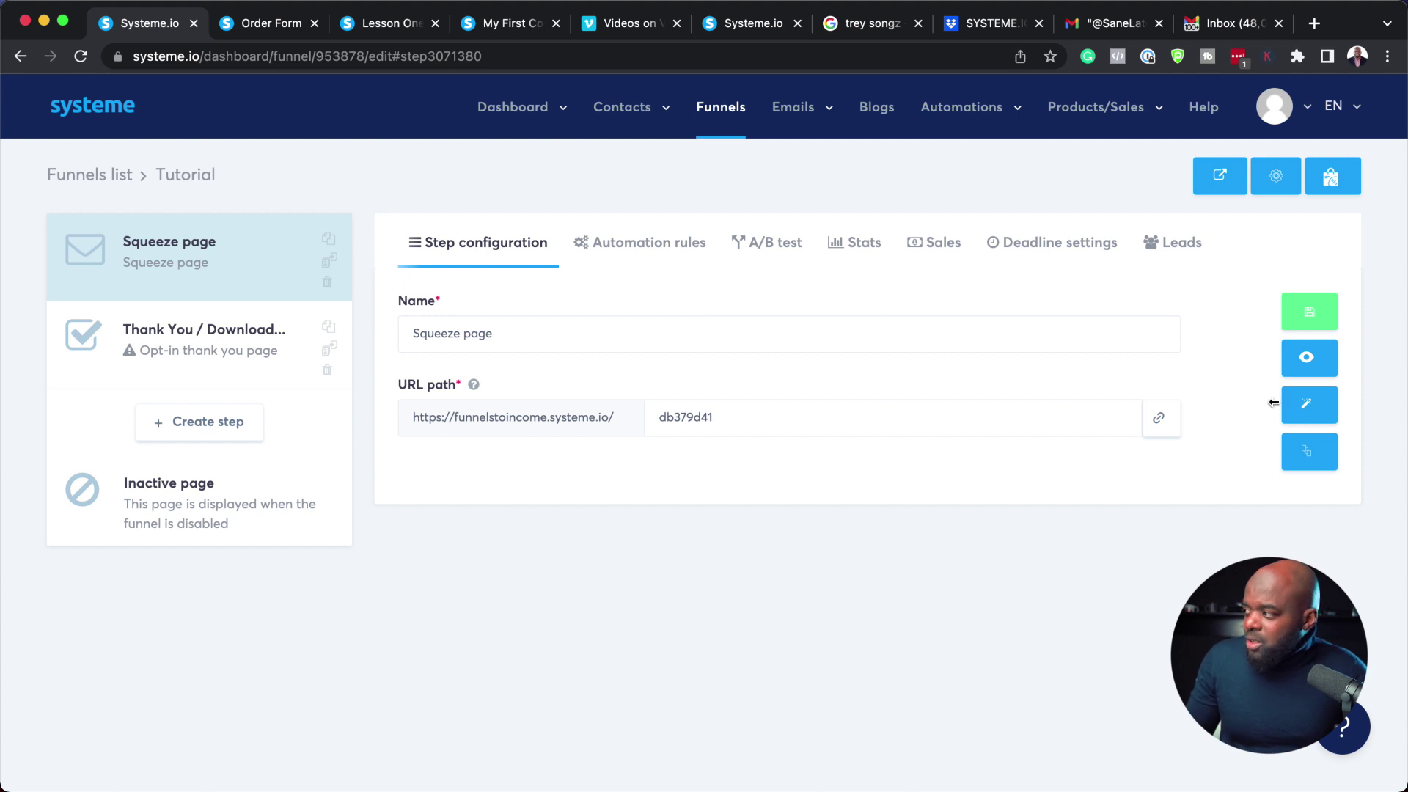
Open the squeeze page in the page editor and insert "Mak" at the start of the main headline.
left_click(1311, 406)
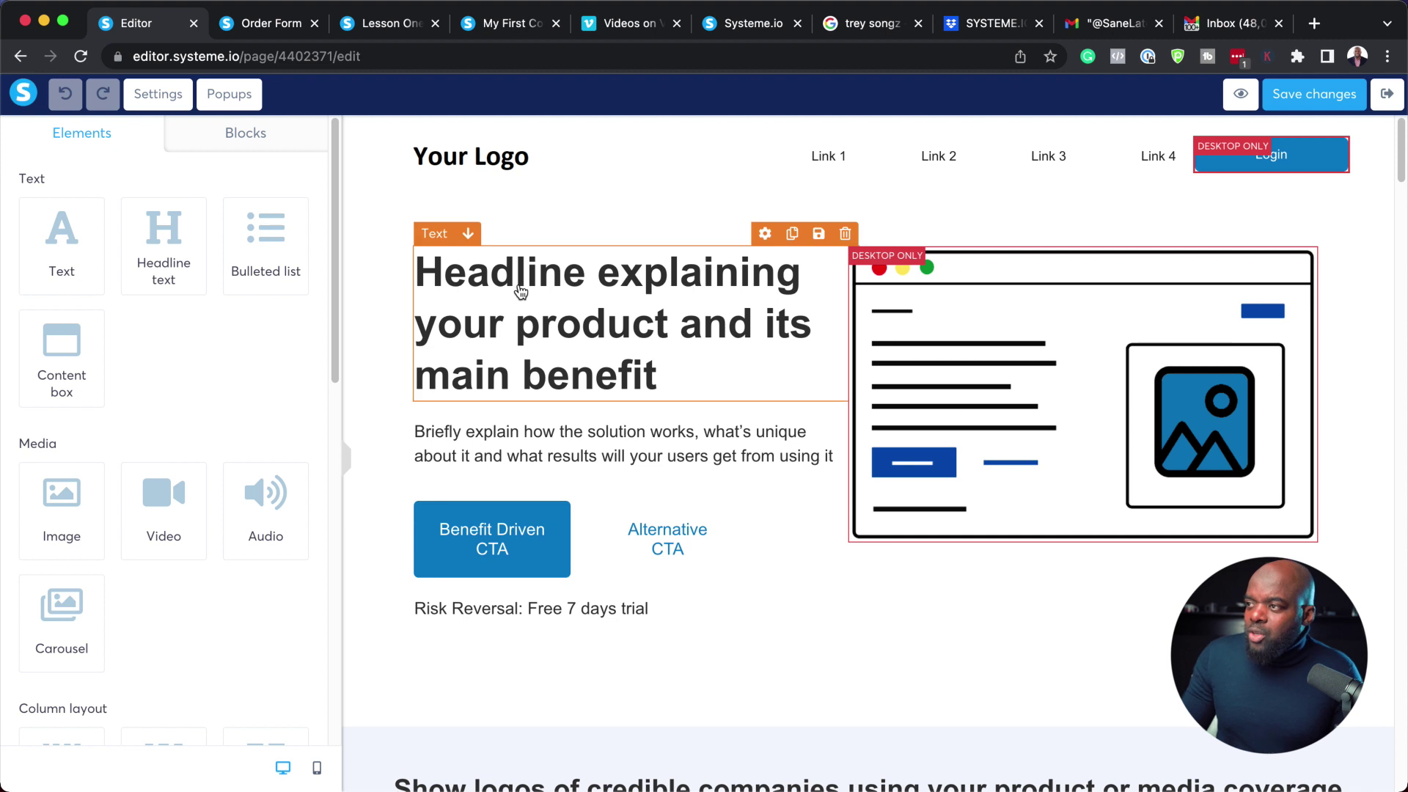
left_click(624, 320)
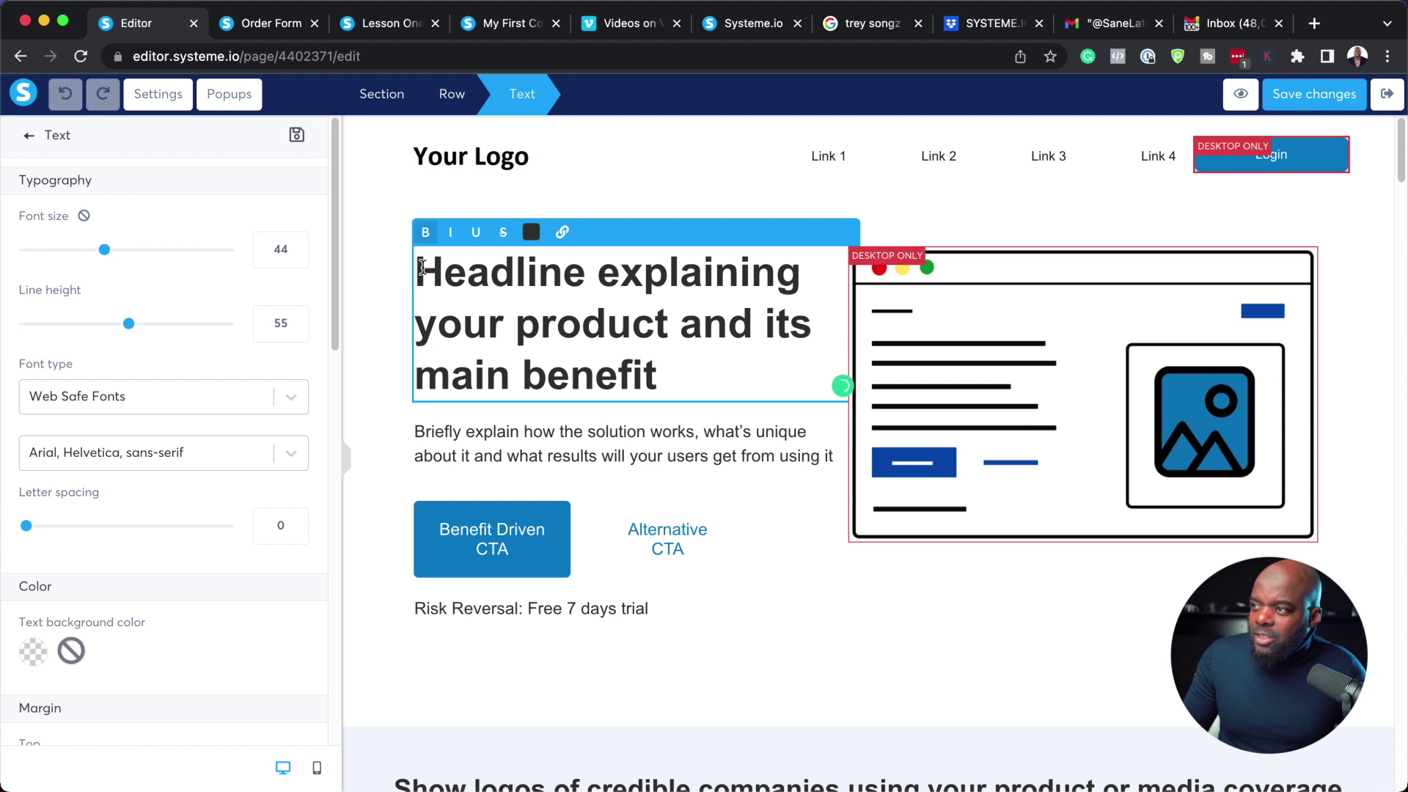
type("Mak")
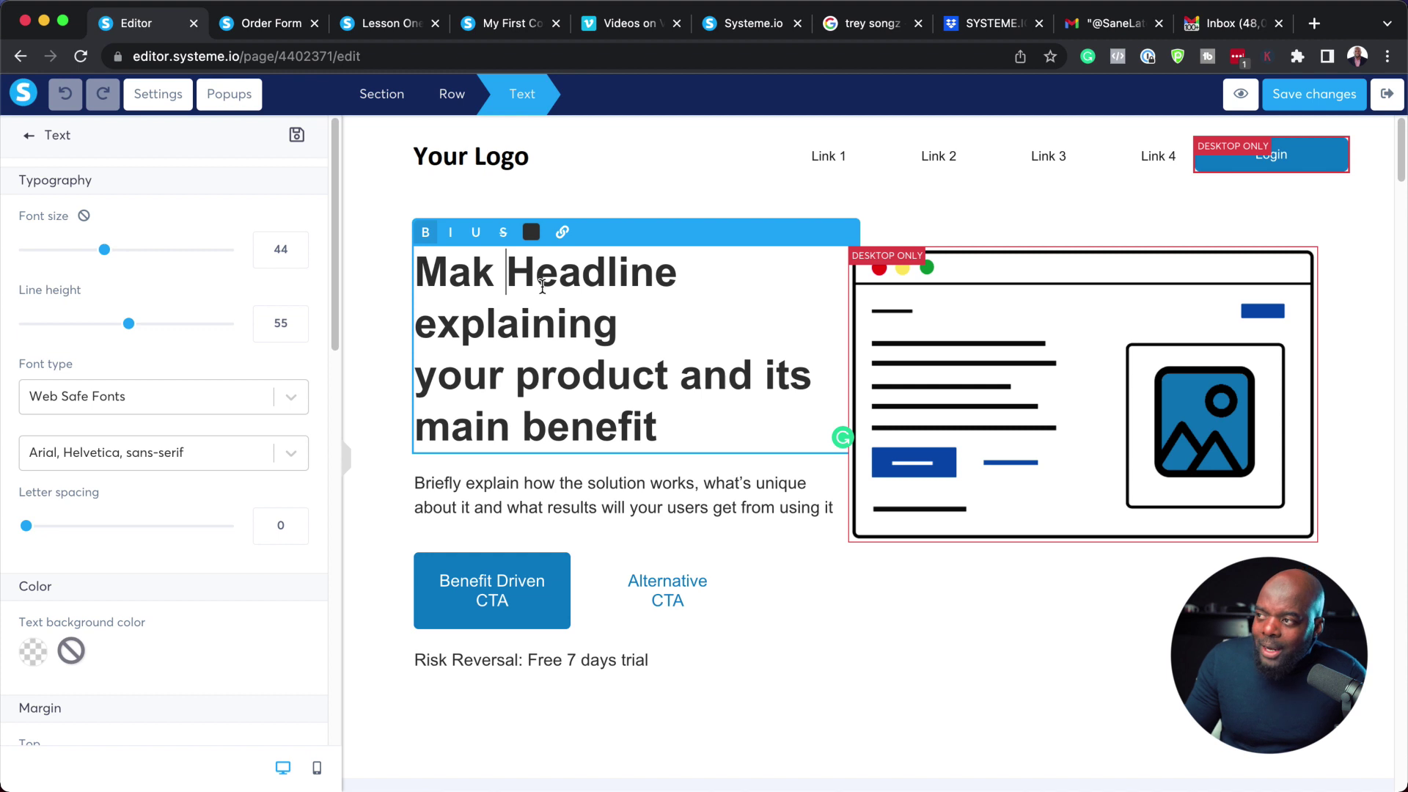
Try to change the headline's text colour to red E81111 with no text selected.
left_click(531, 234)
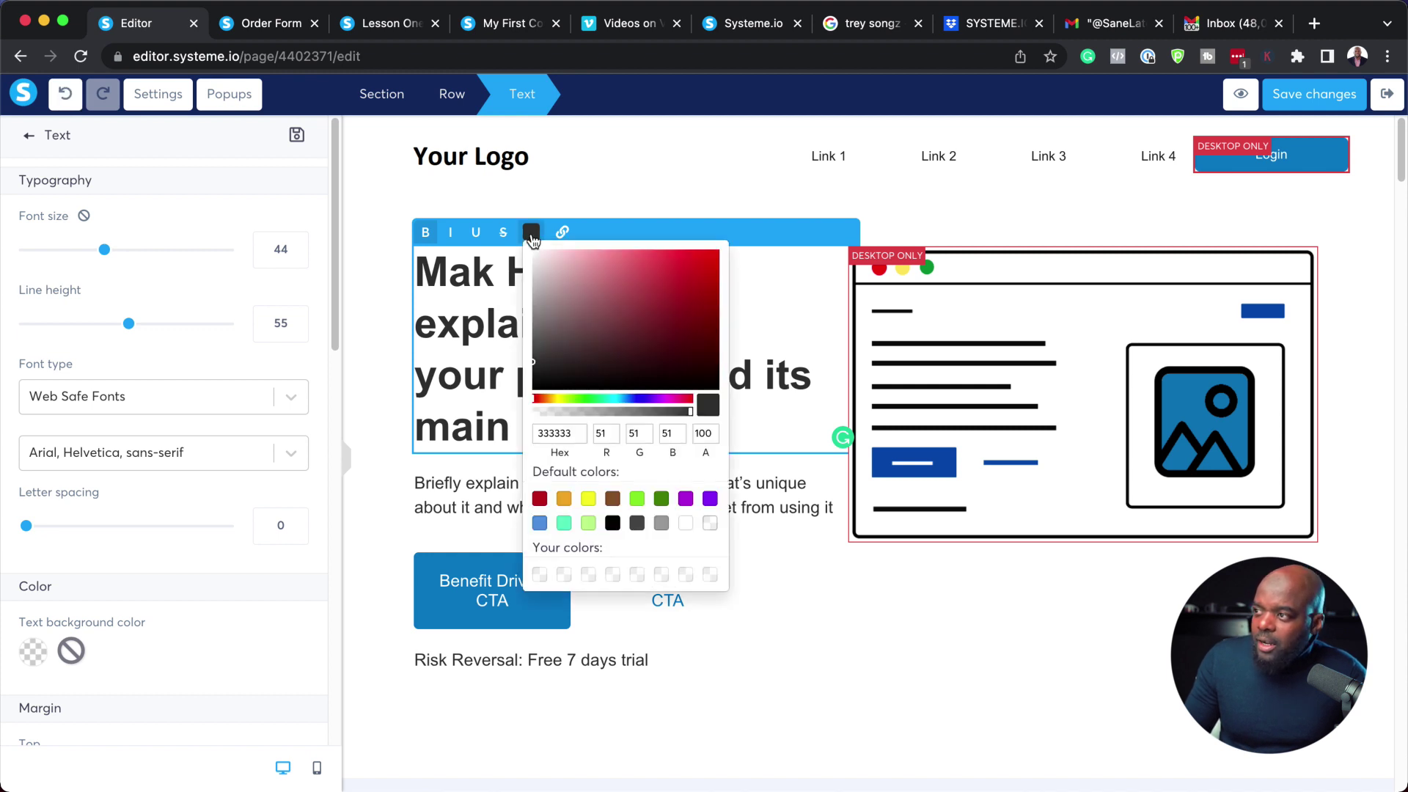
left_click(696, 278)
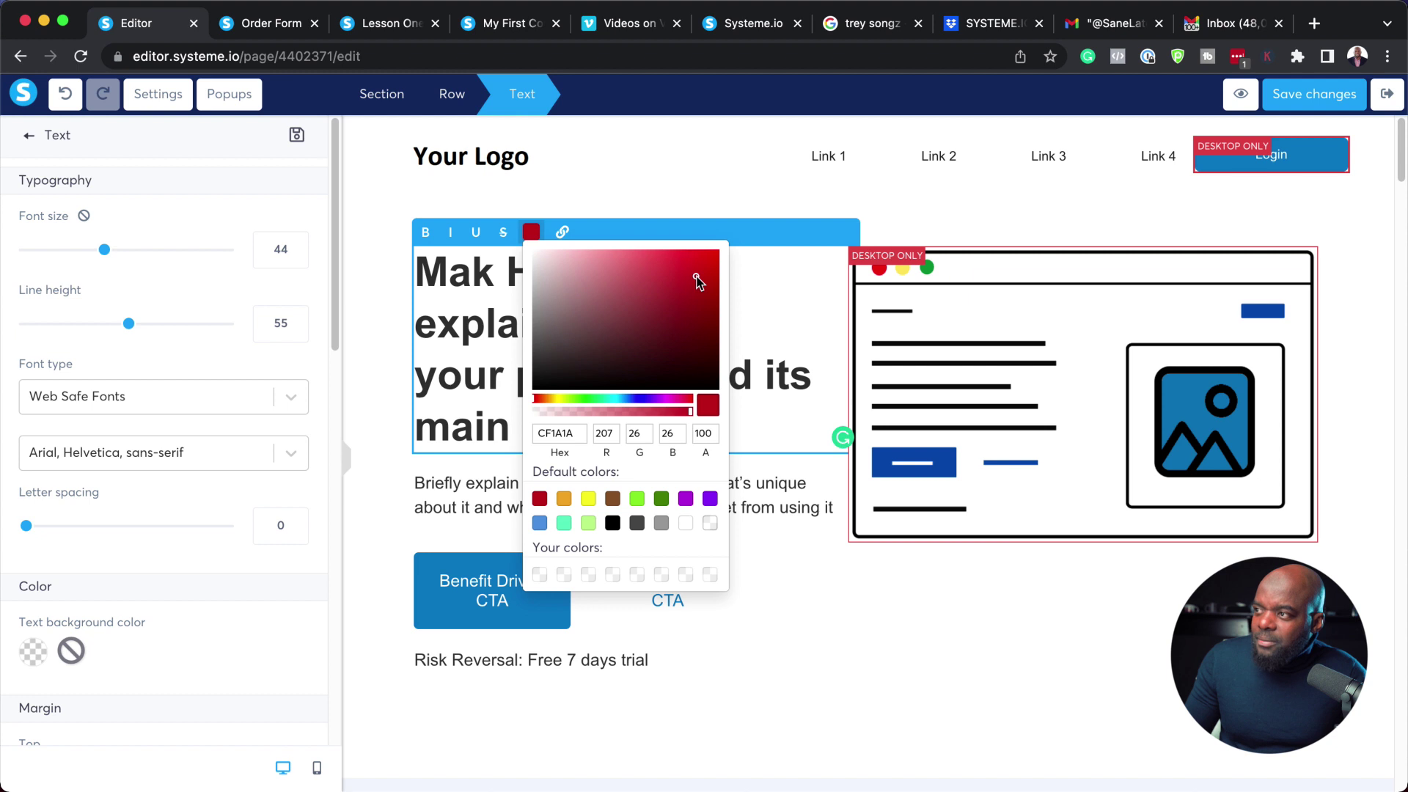
left_click(706, 264)
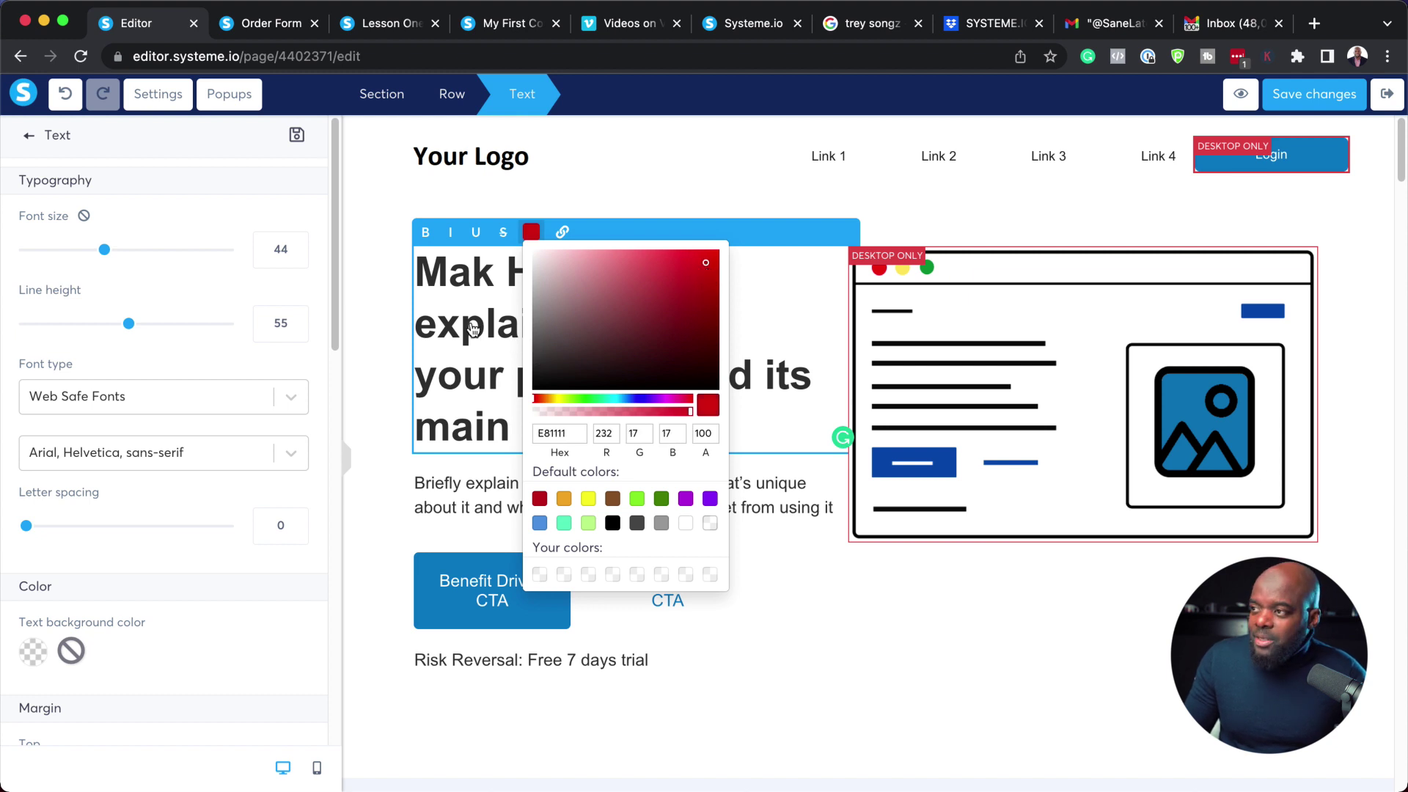
left_click(570, 427)
Colour the whole main headline red, using F10F0F.
left_click_drag(656, 425, 406, 284)
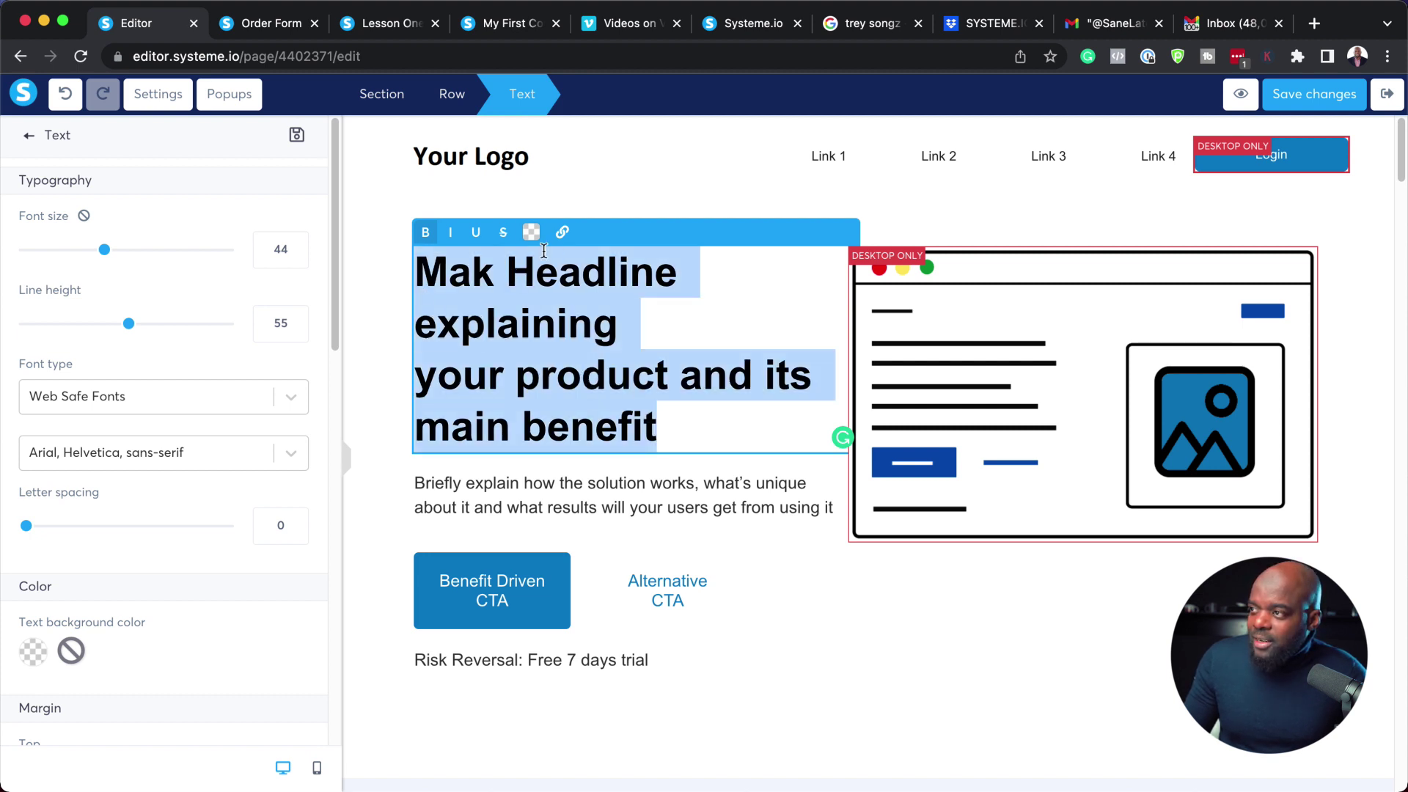
left_click(531, 231)
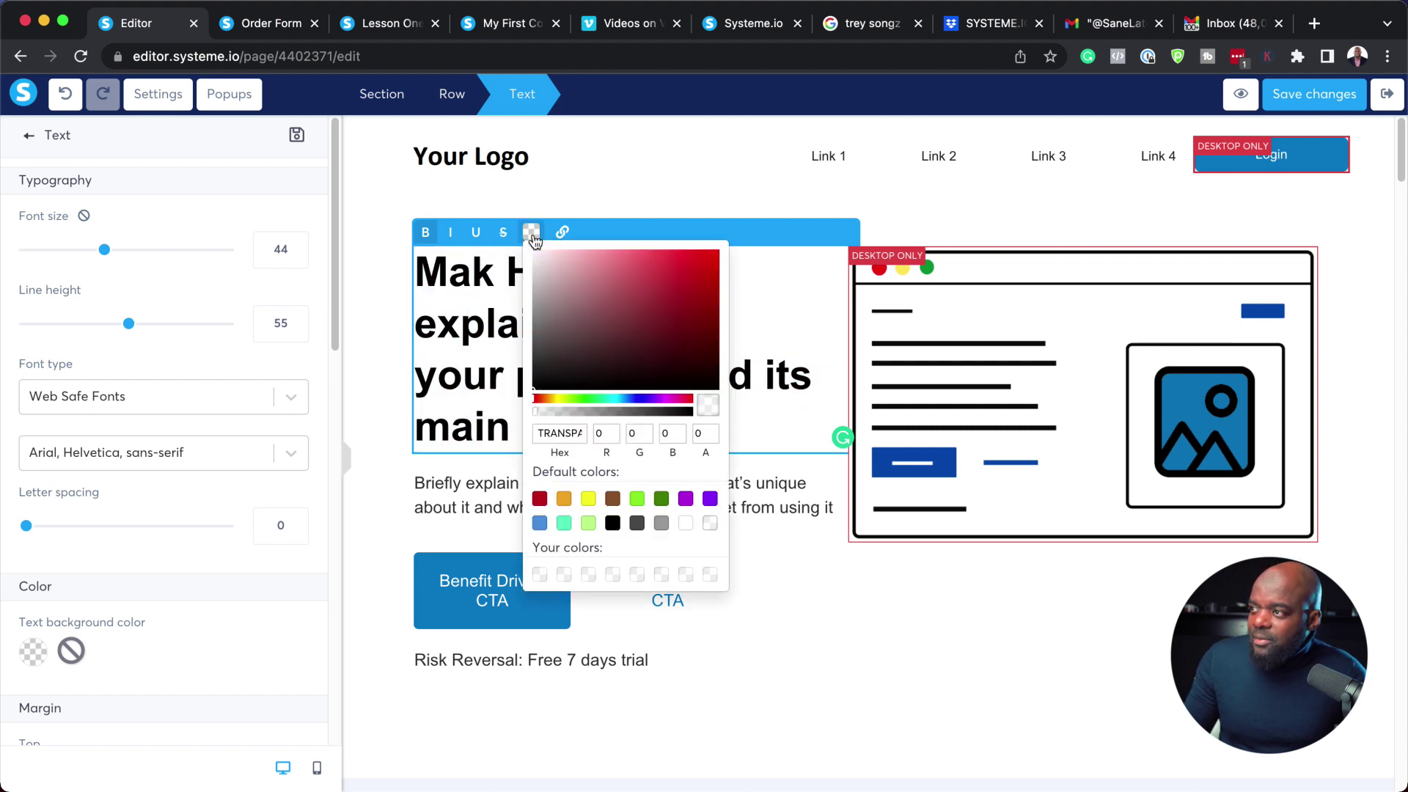
left_click(699, 288)
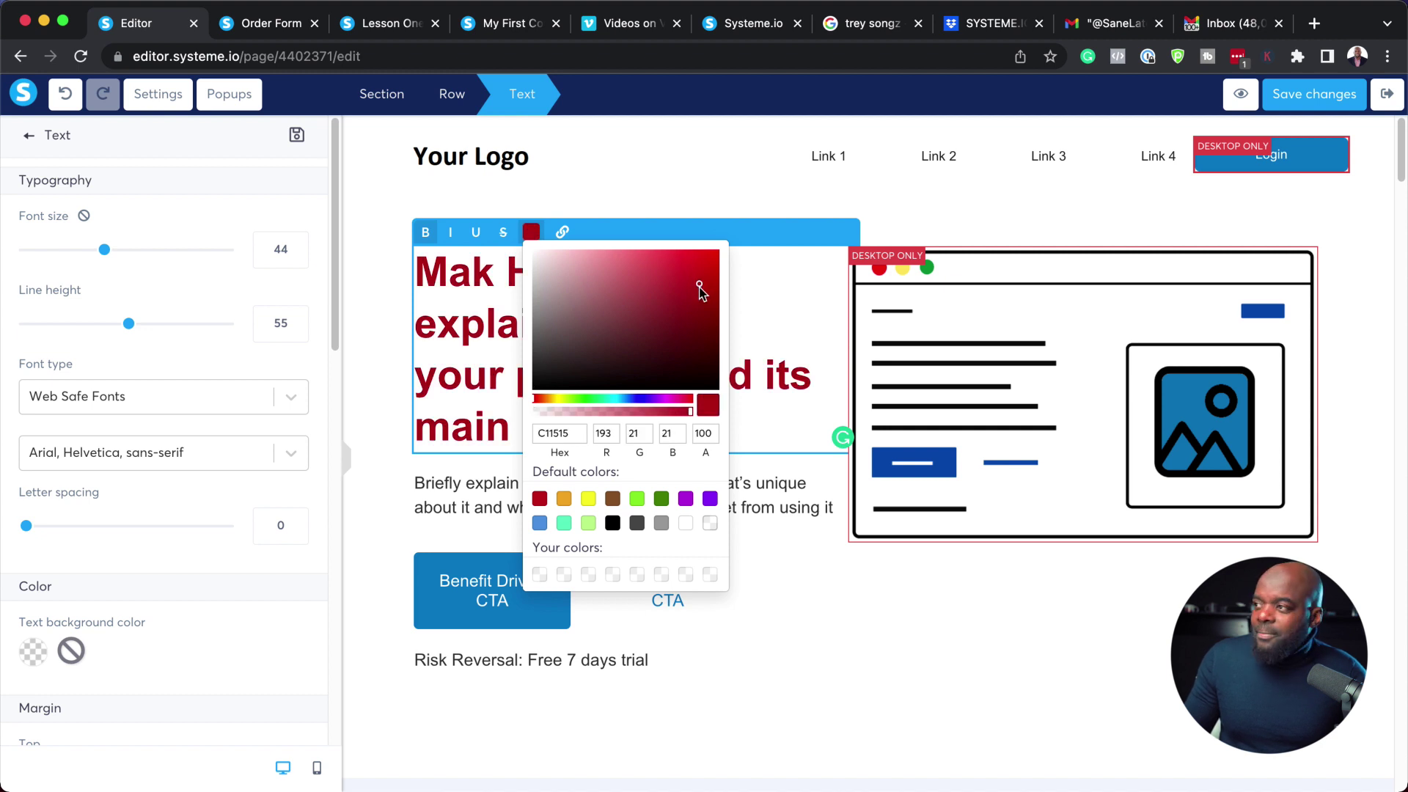
left_click(708, 259)
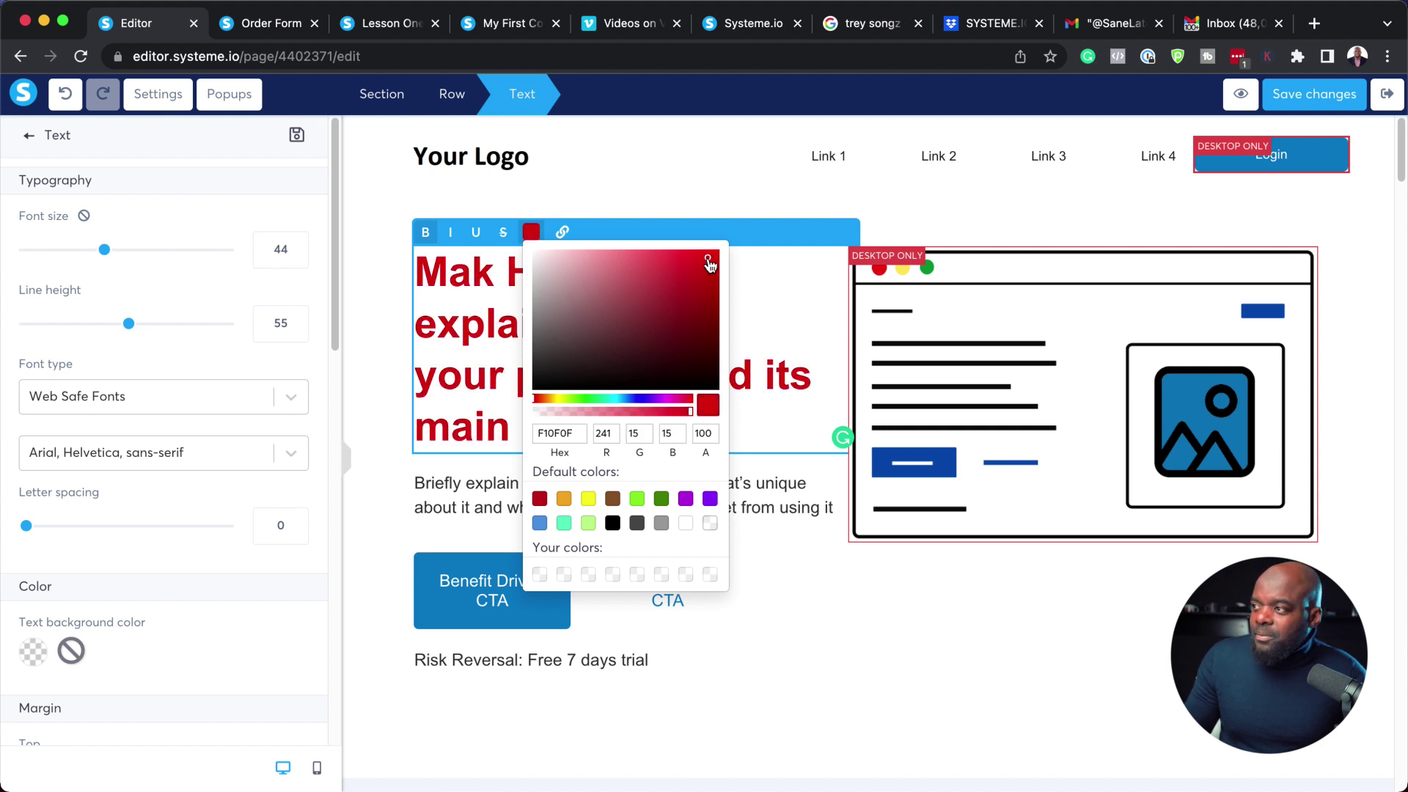
left_click(716, 195)
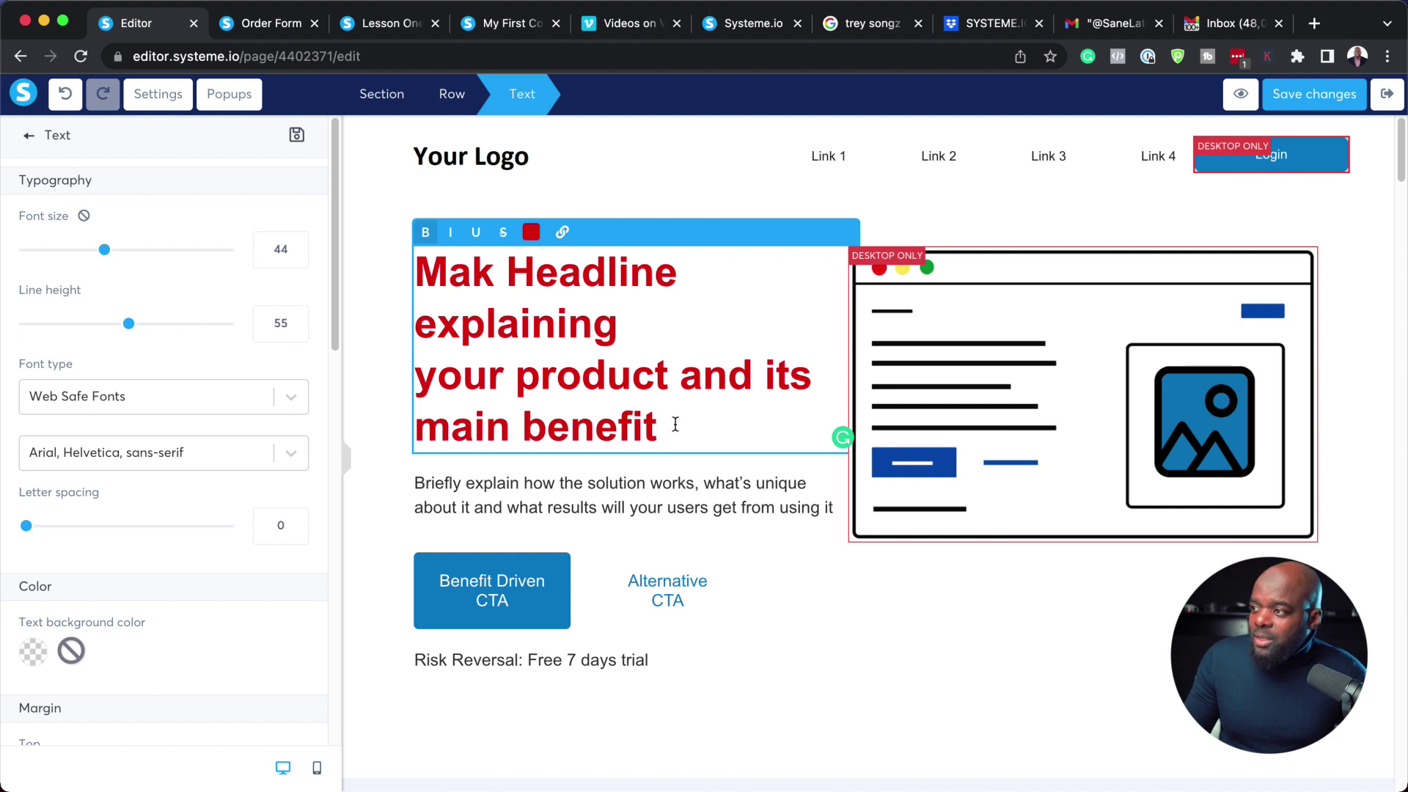
Toggle underline, italic and bold on the whole headline, returning each to its original setting.
left_click_drag(674, 422, 408, 278)
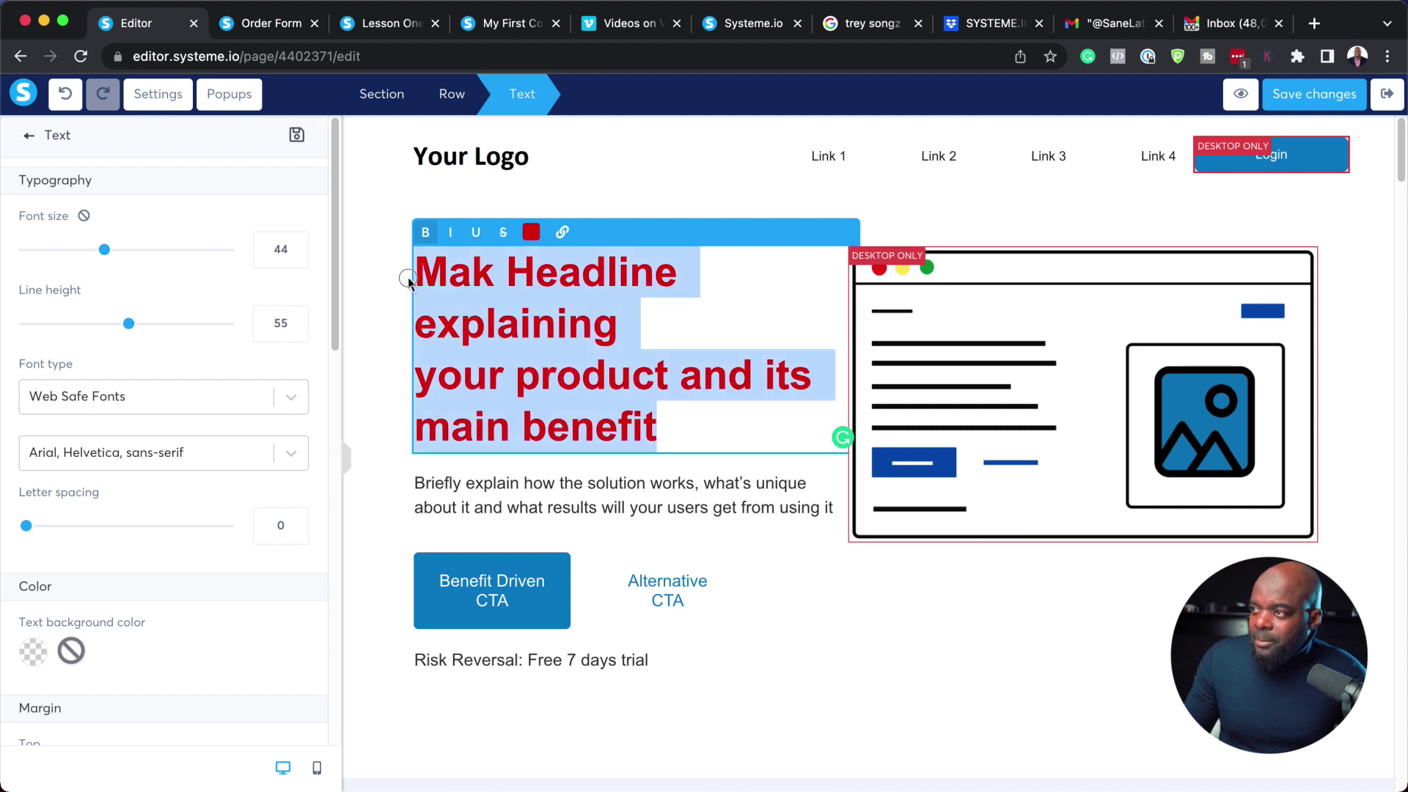
left_click(476, 233)
left_click(477, 233)
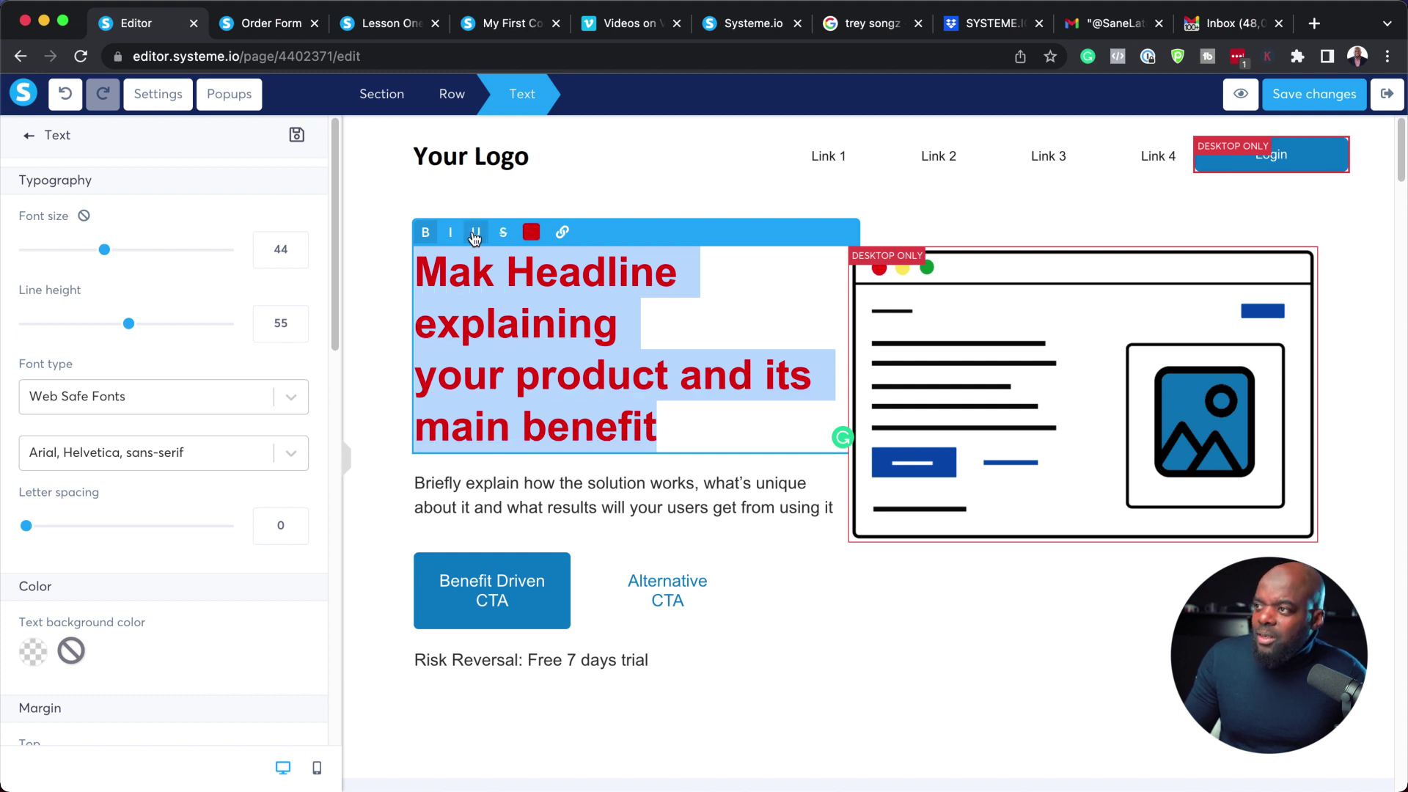
left_click(450, 233)
left_click(450, 233)
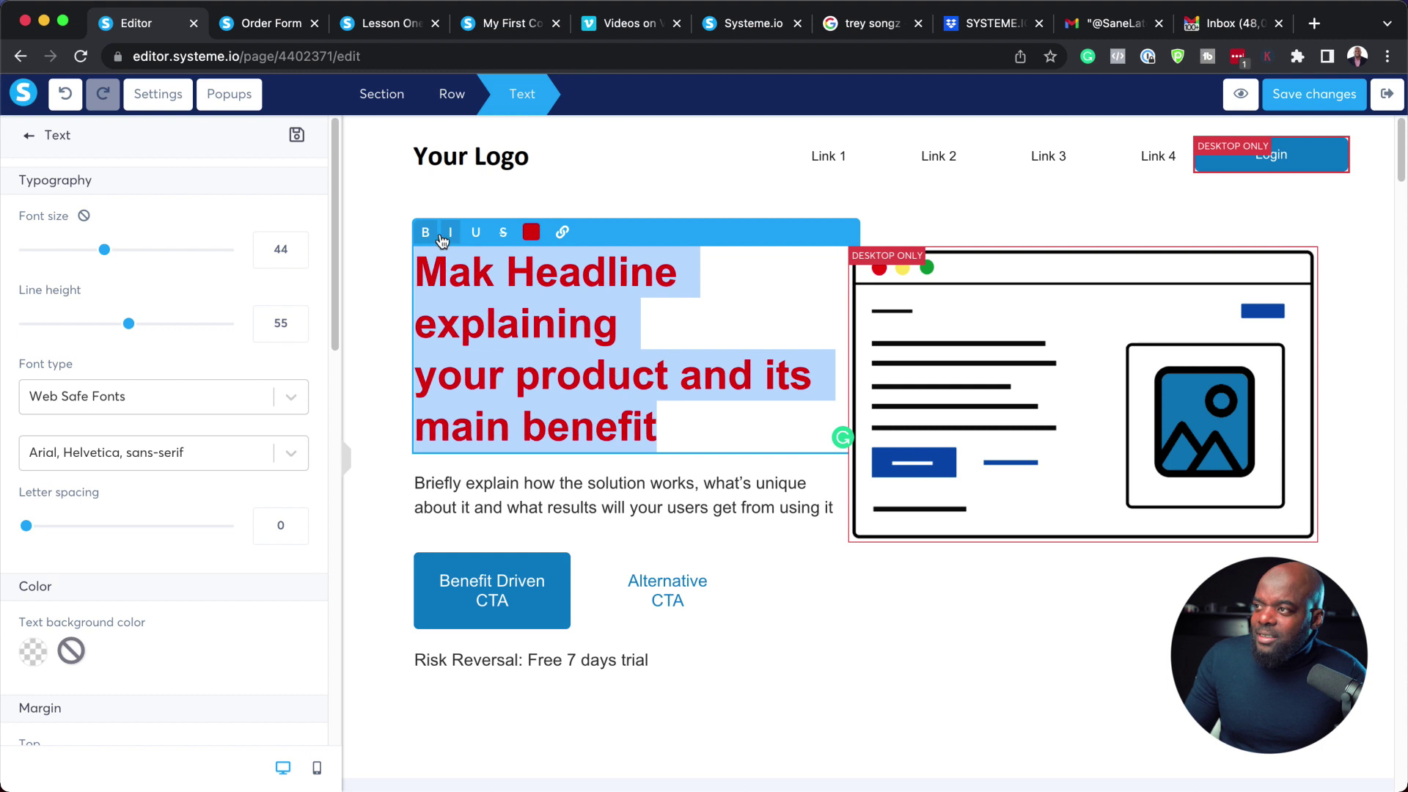
left_click(424, 233)
left_click(424, 233)
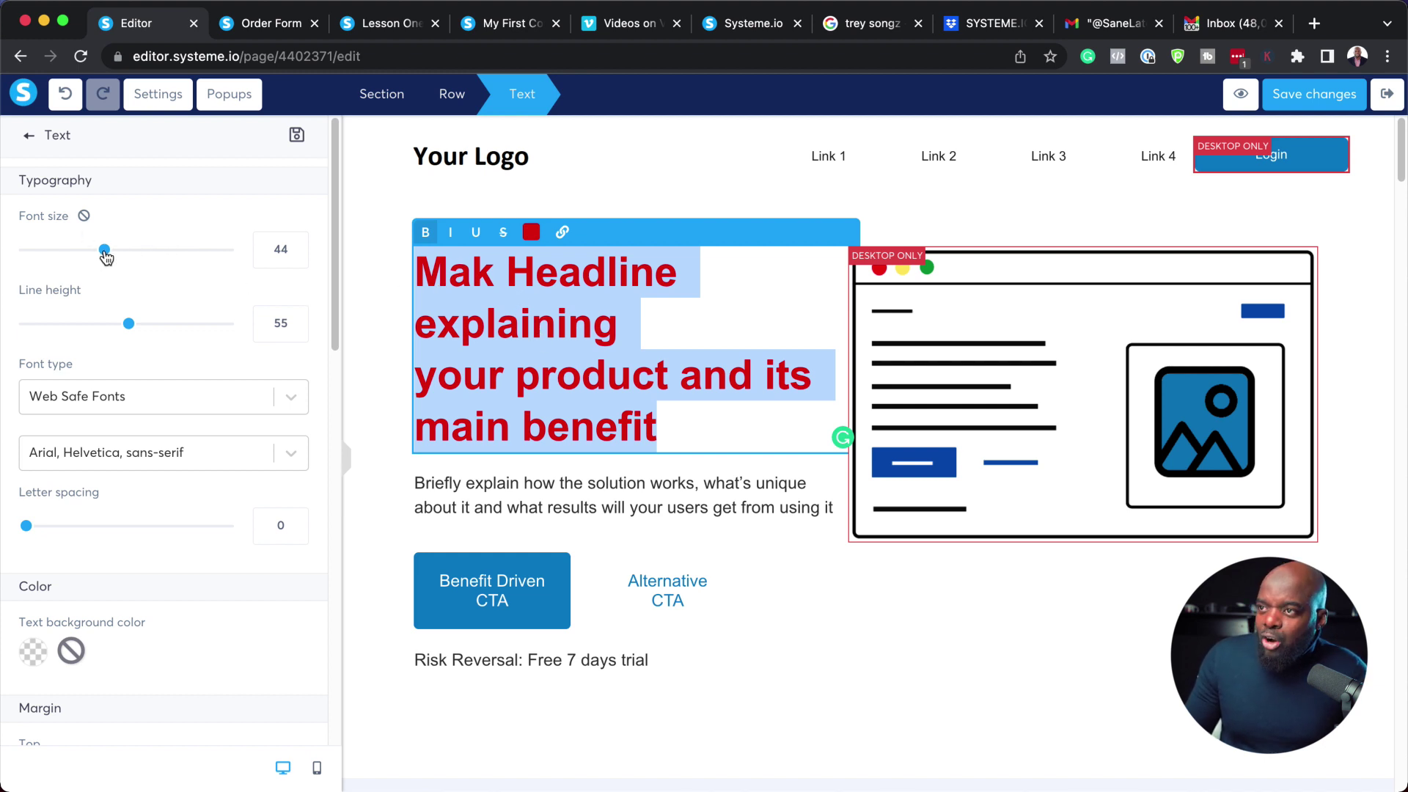
Try a font size of 37 and line height of 41 on the headline, then set both to 44.
left_click_drag(105, 254, 89, 254)
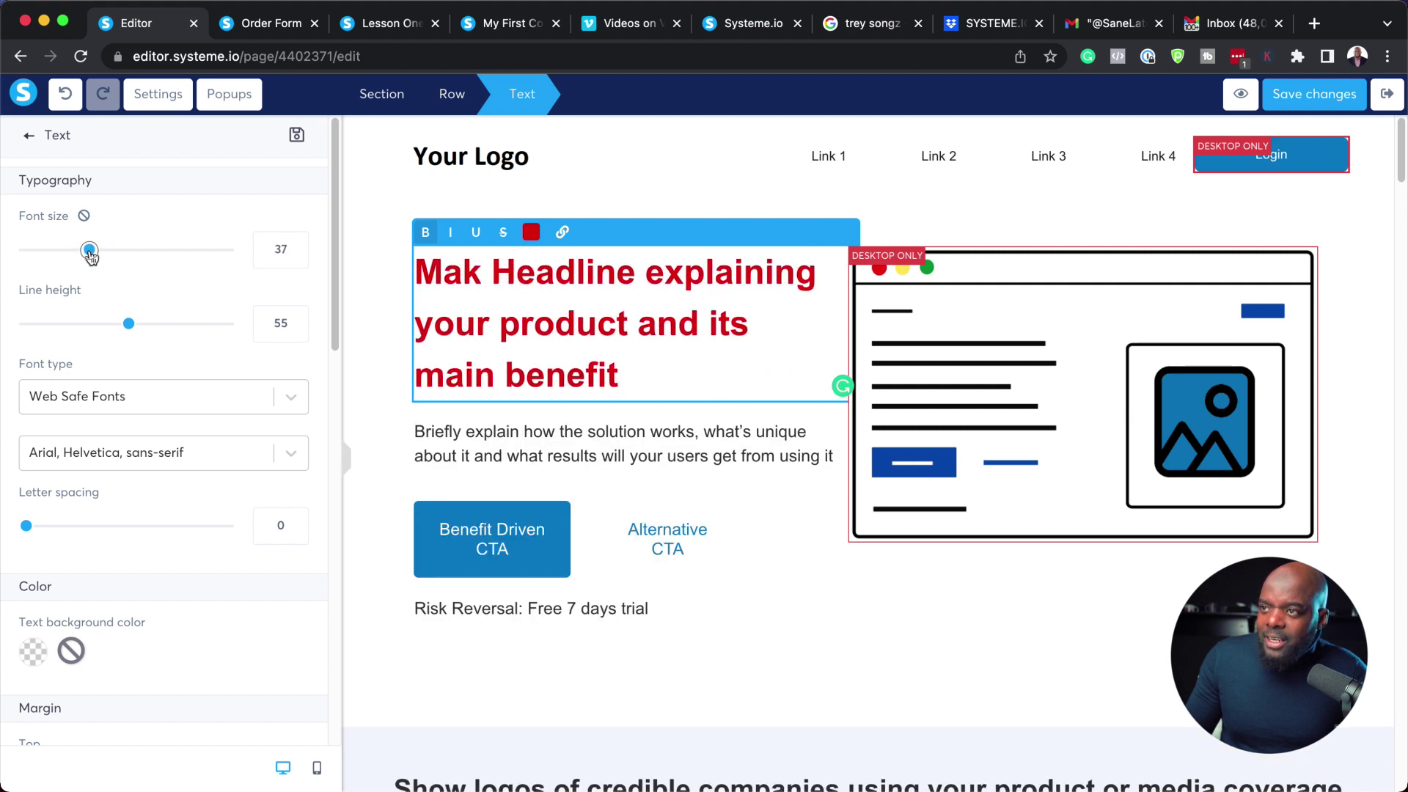
left_click_drag(132, 329, 99, 332)
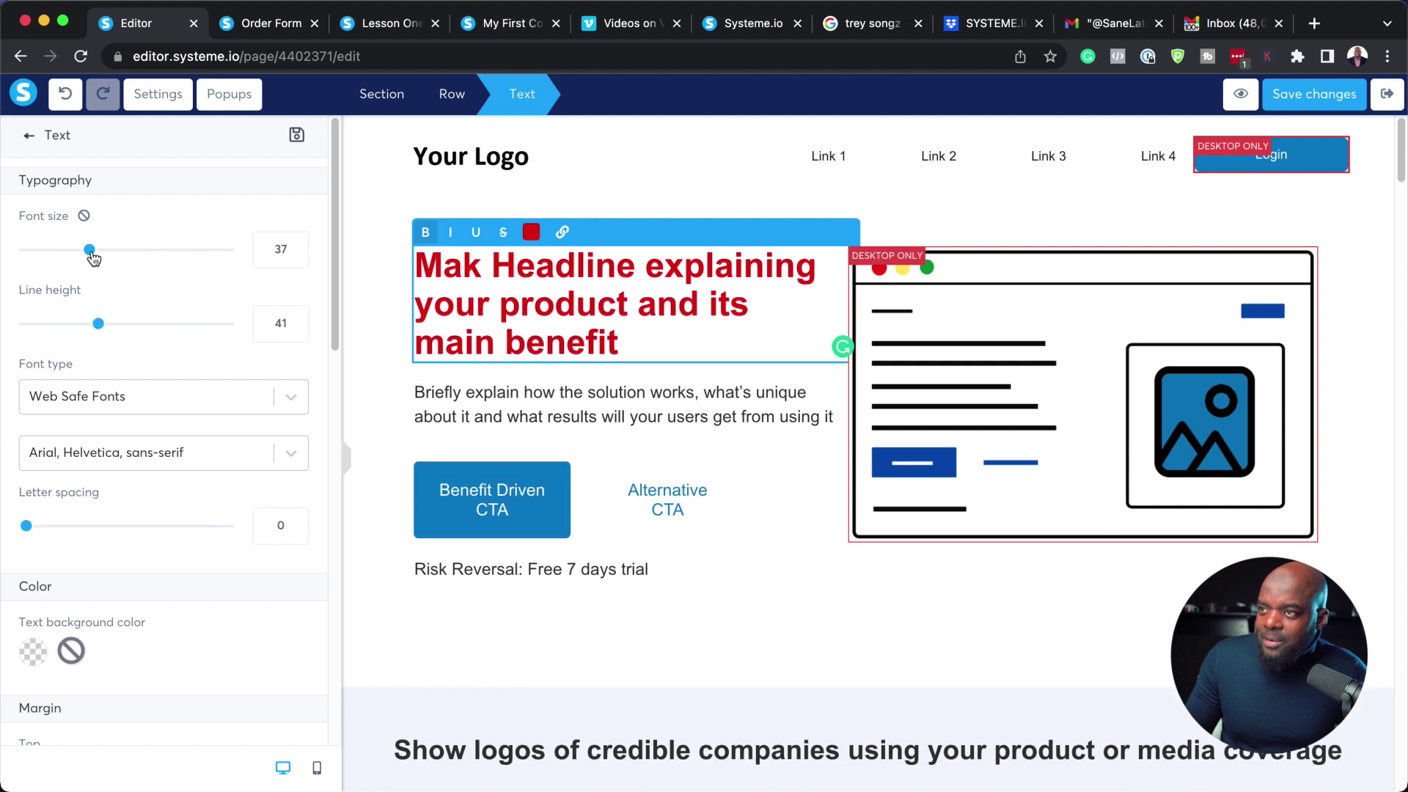
left_click_drag(89, 251, 106, 254)
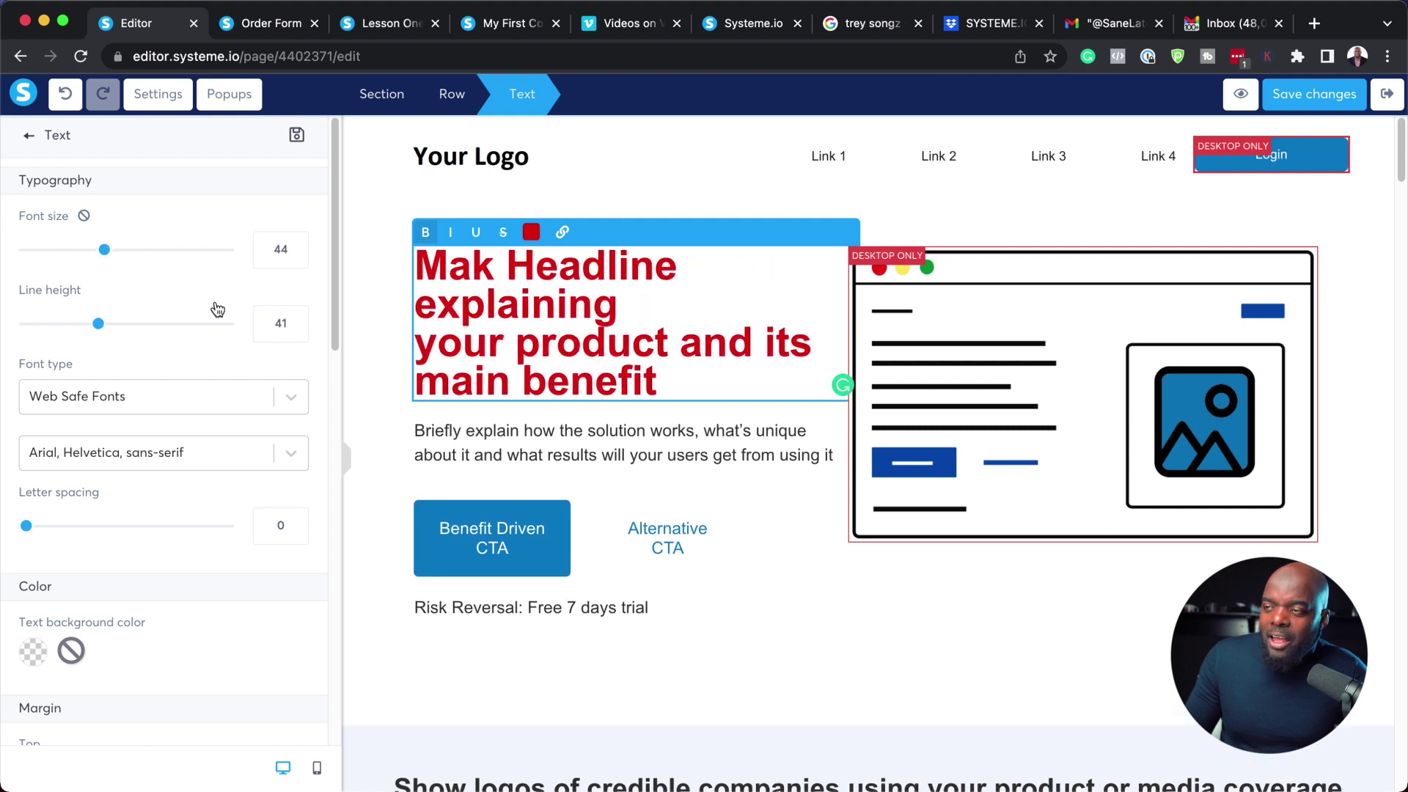
left_click_drag(100, 322, 105, 326)
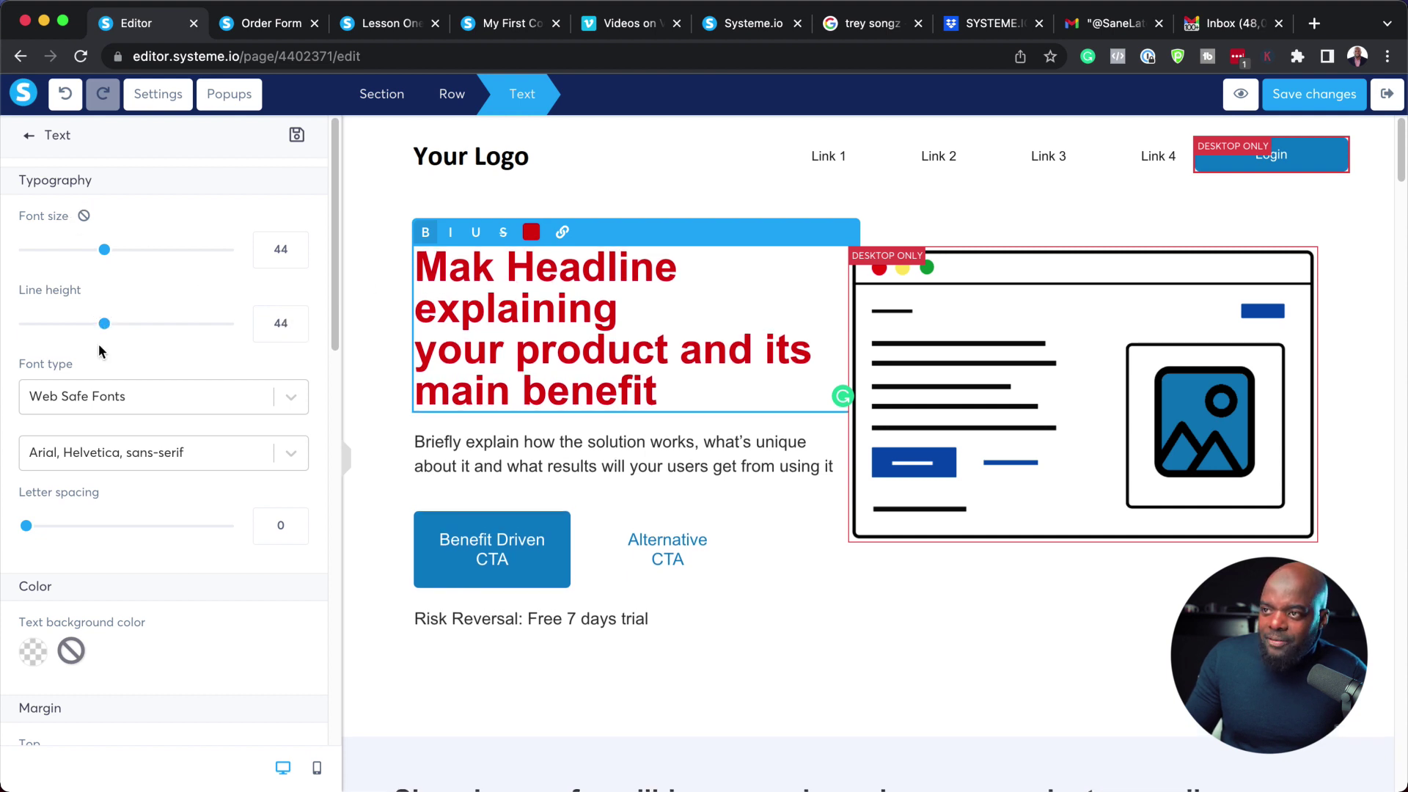
Change the main headline's font type to Google Fonts and choose Poppins.
scroll(160, 455, "down", 1)
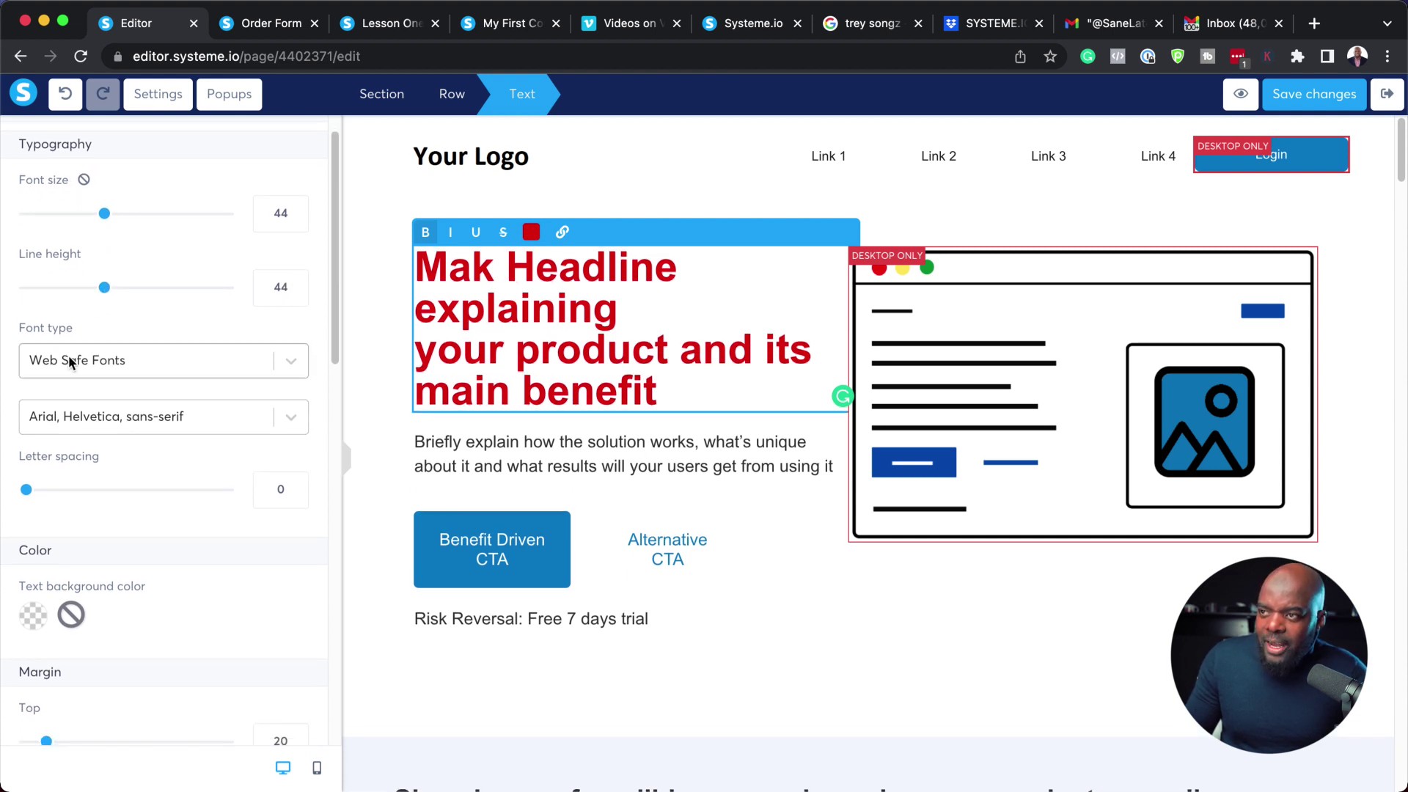
left_click(127, 366)
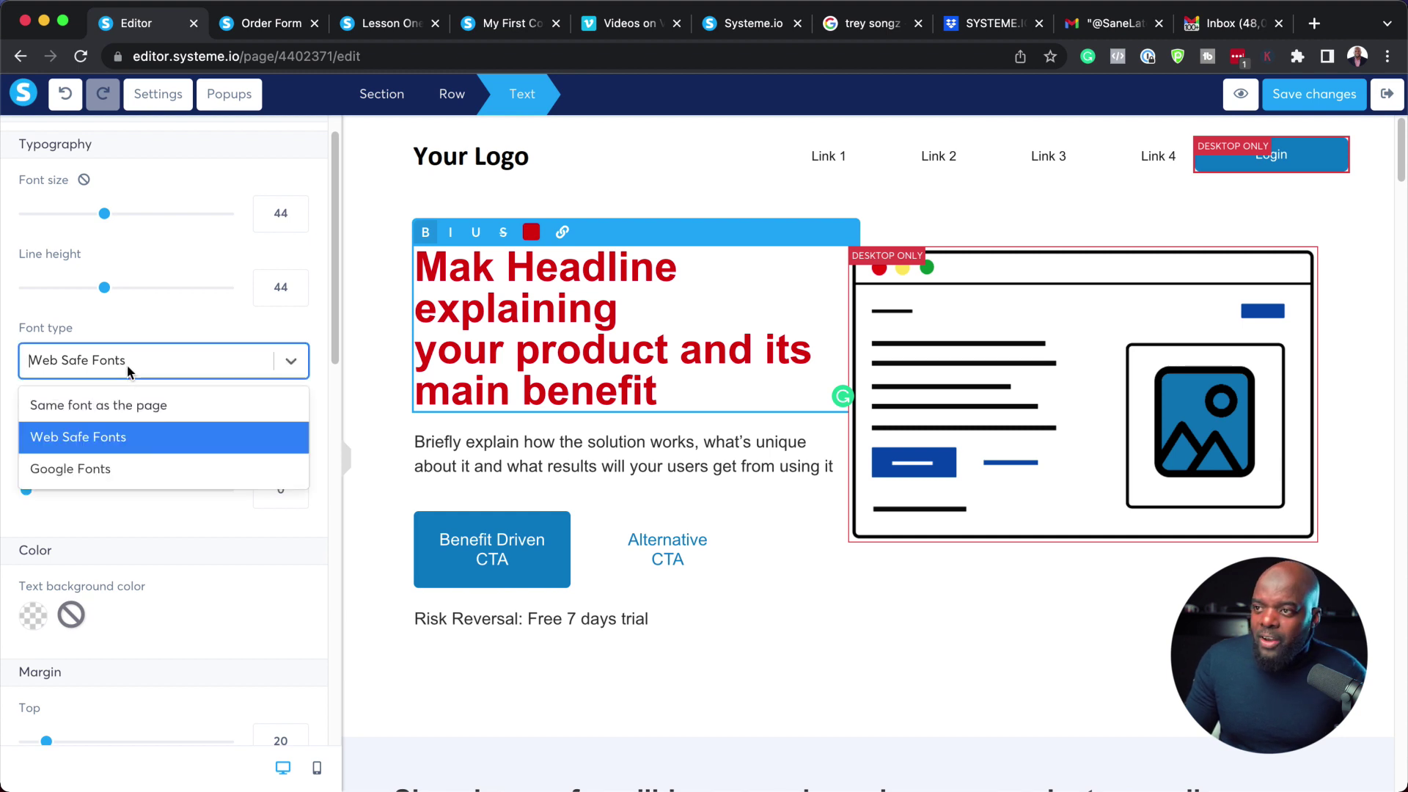
left_click(106, 468)
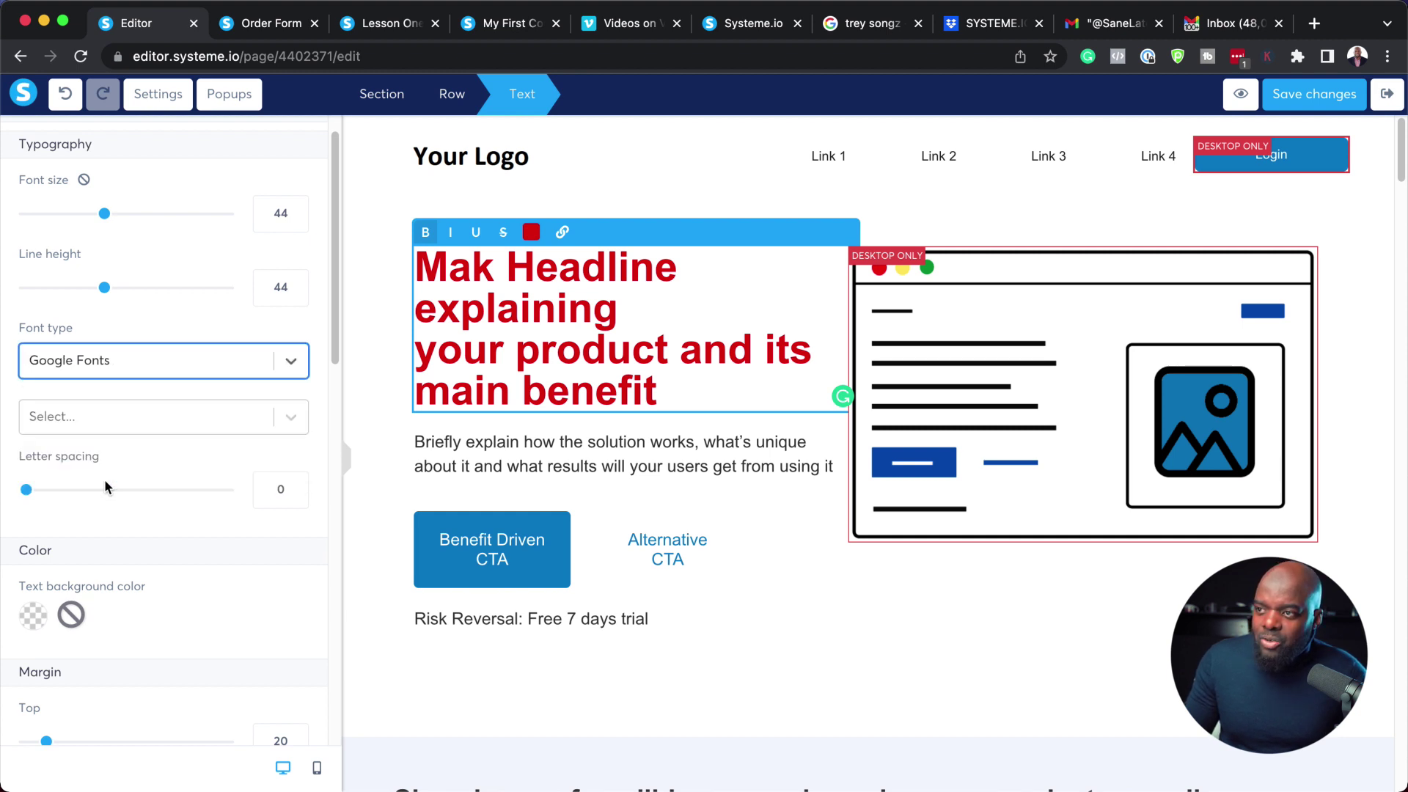
left_click(113, 423)
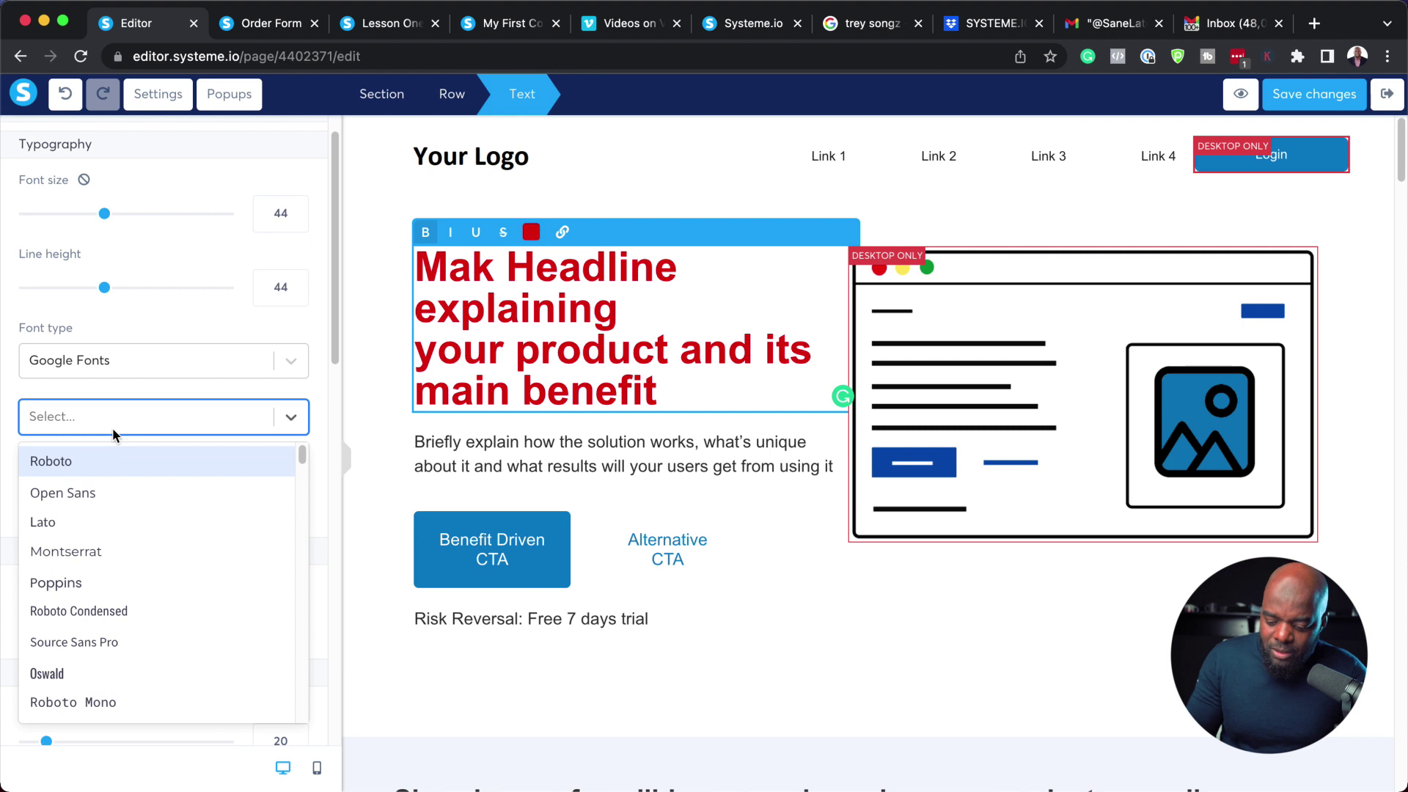
type("pop")
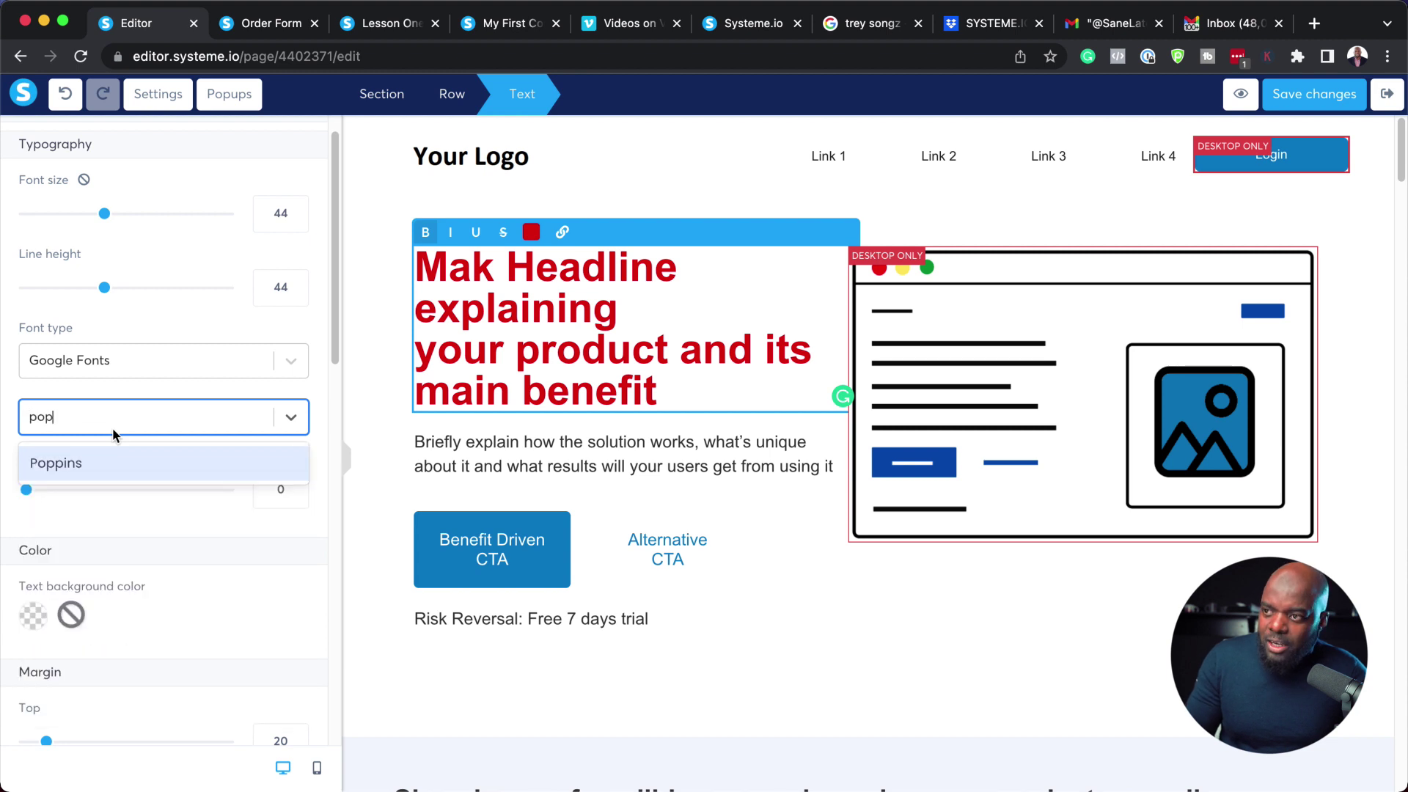
left_click(81, 464)
Set the headline's font style to Semi-bold 600 and deselect the headline.
left_click(101, 498)
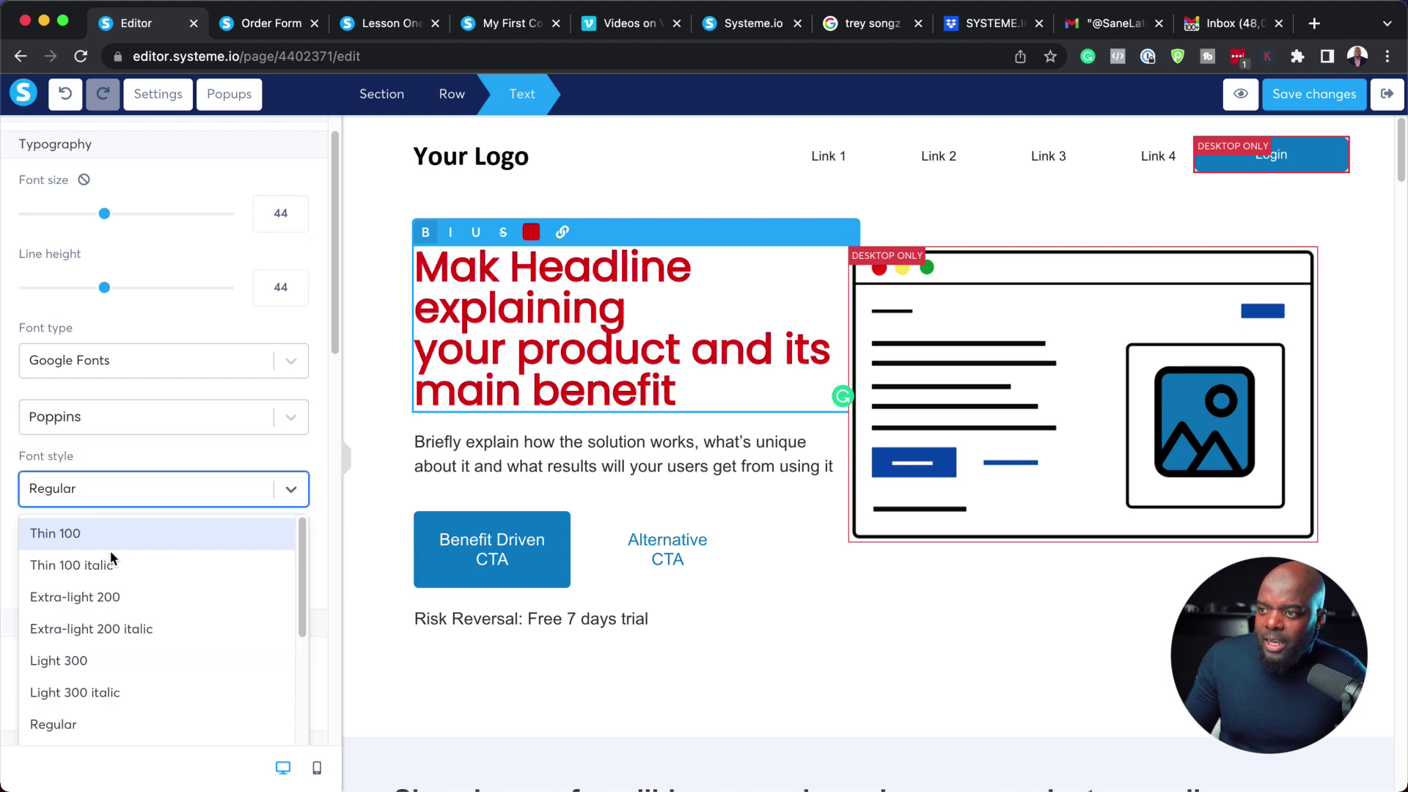
scroll(148, 676, "down", 3)
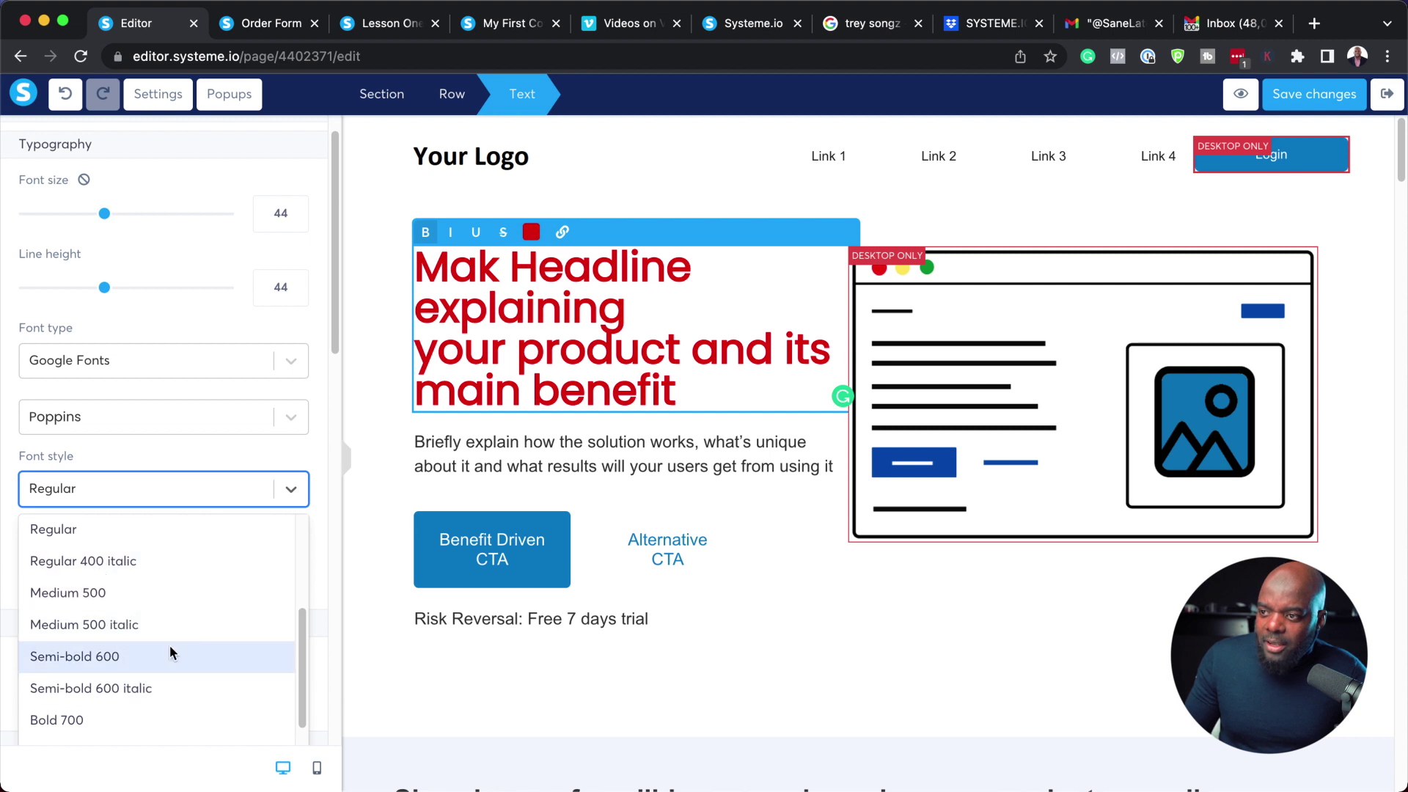
left_click(112, 657)
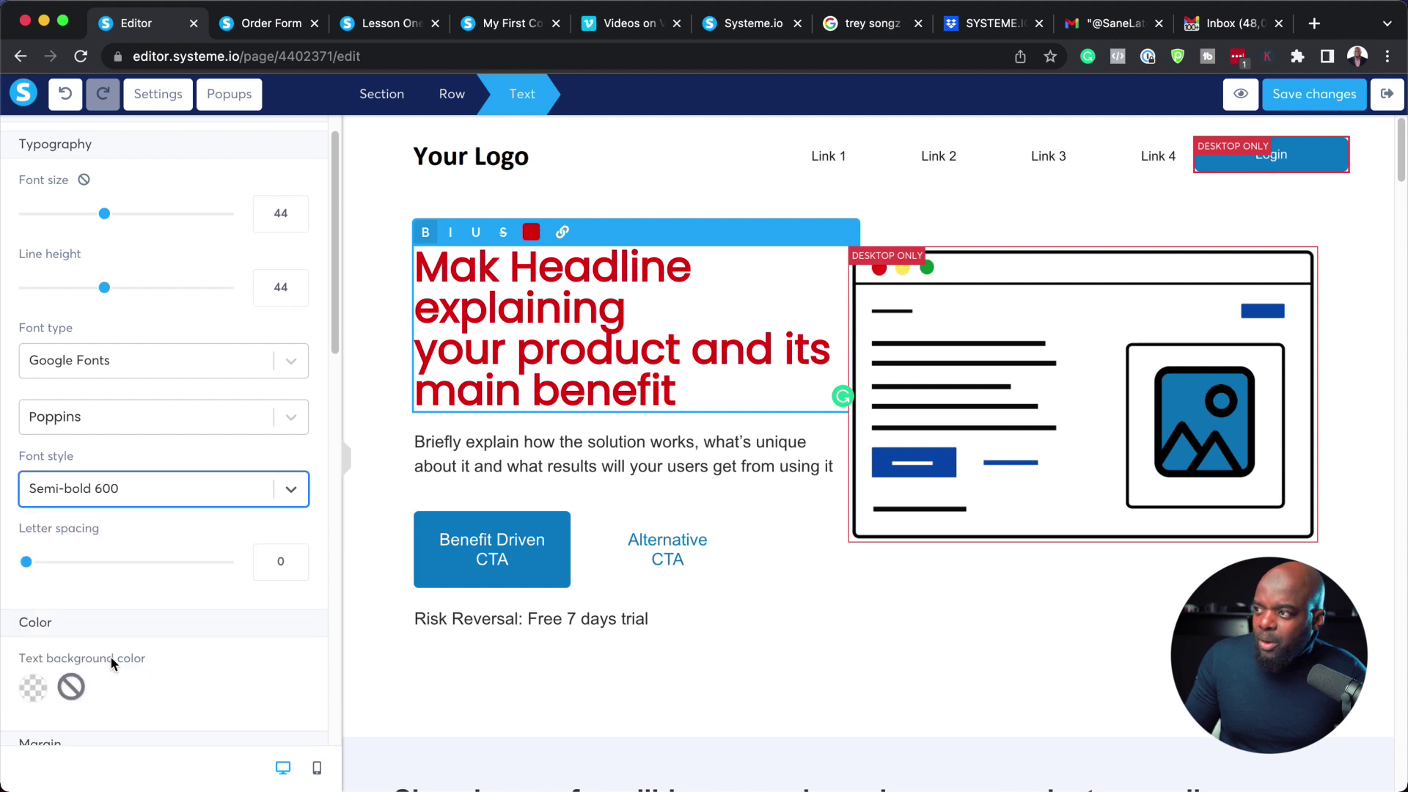
scroll(214, 641, "down", 2)
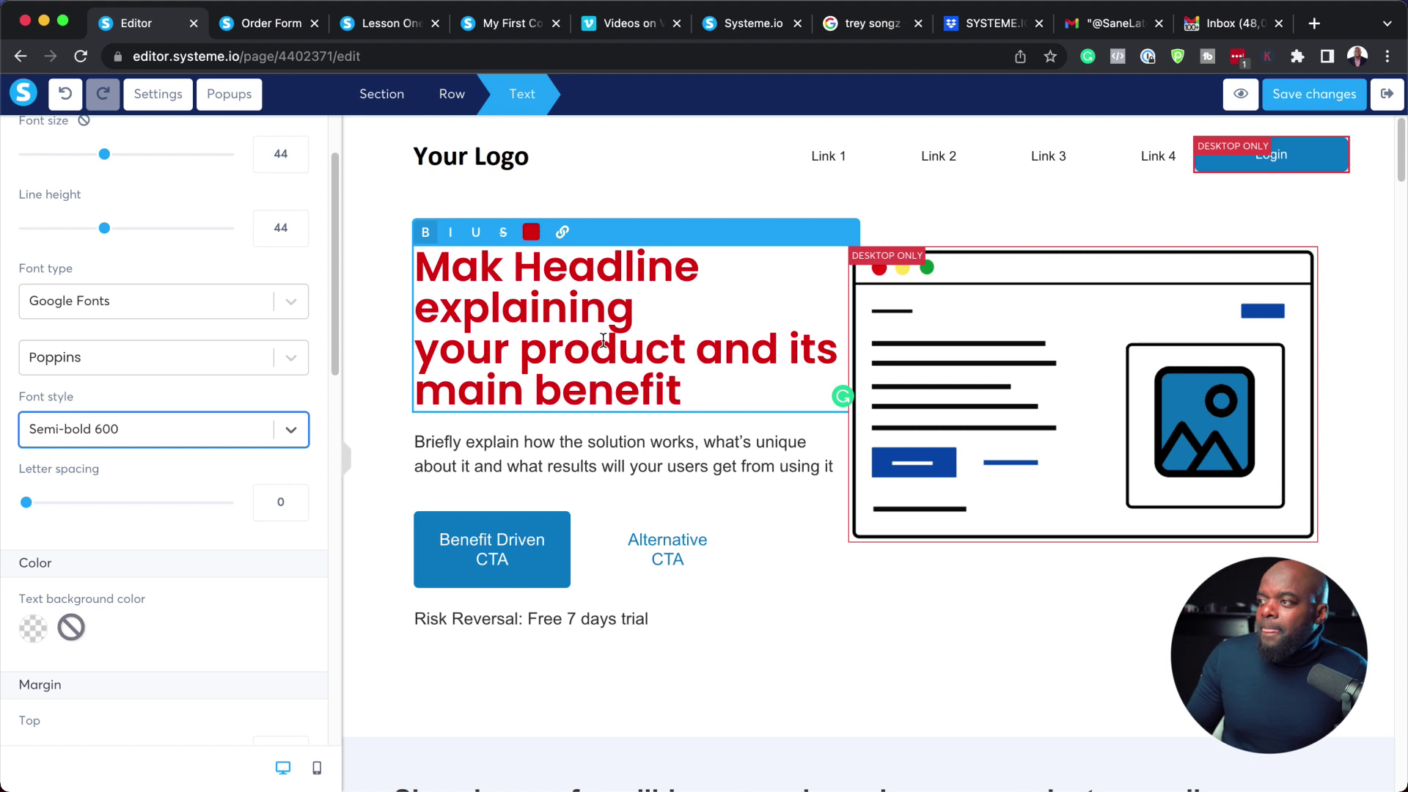
left_click(380, 309)
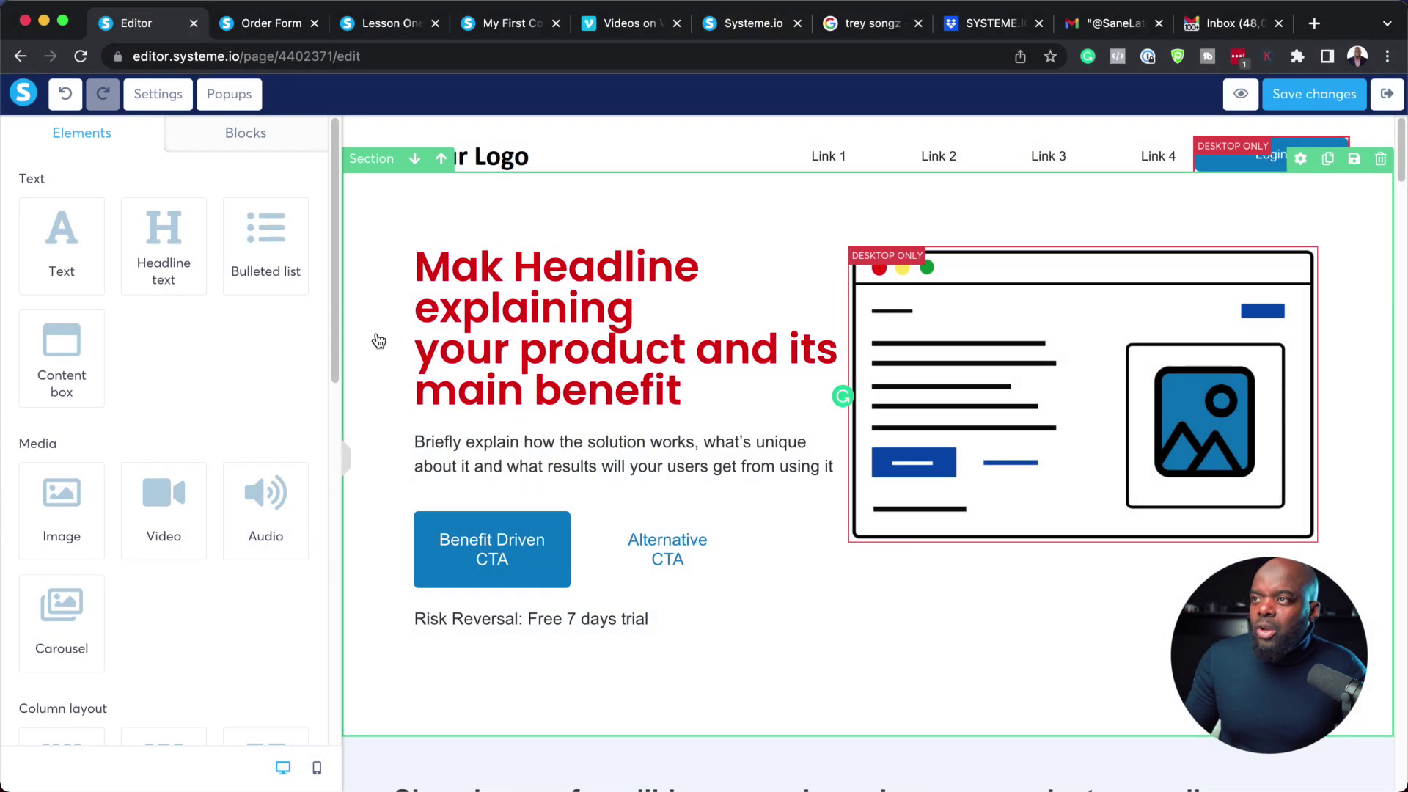
left_click(487, 381)
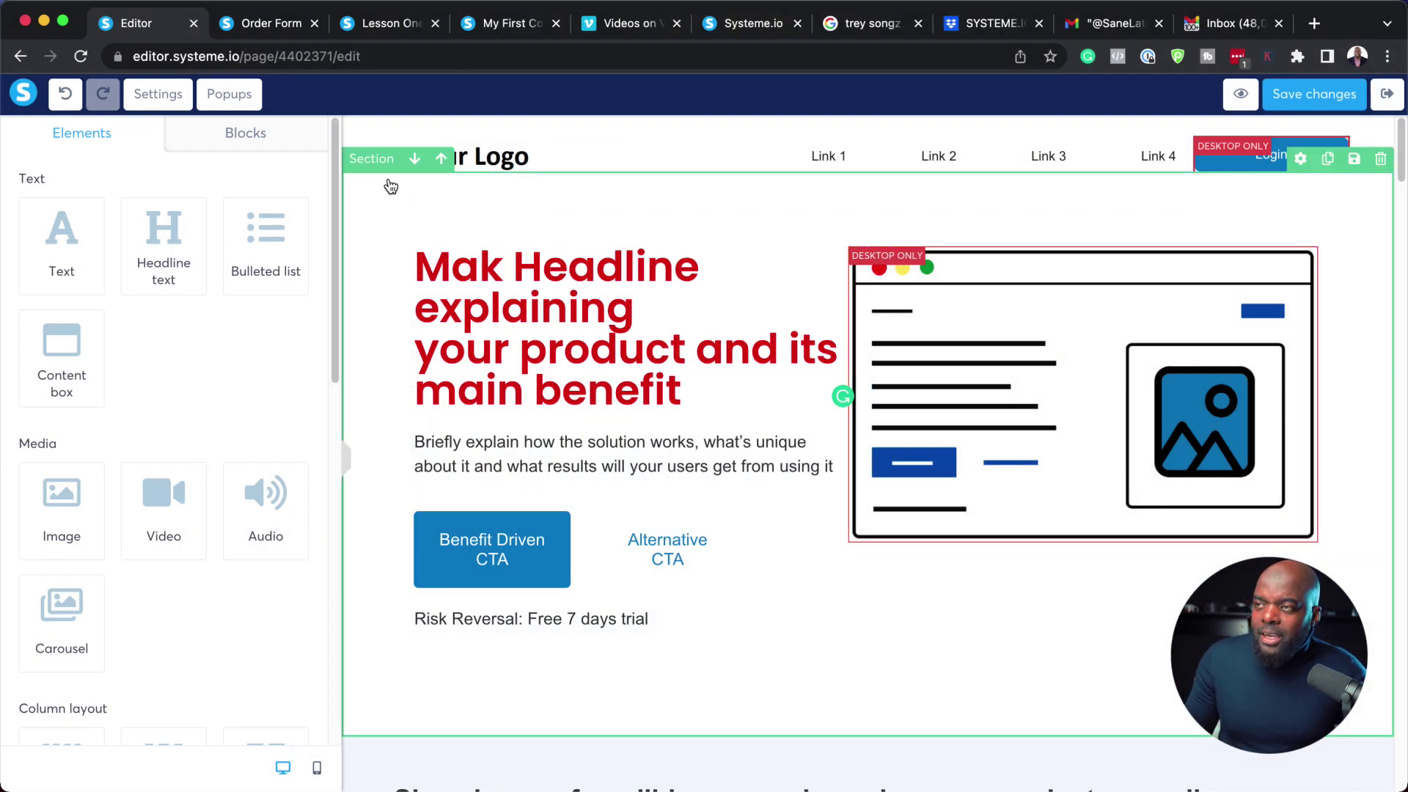
Set the page's default typography to the Google font Poppins in the page settings.
left_click(159, 95)
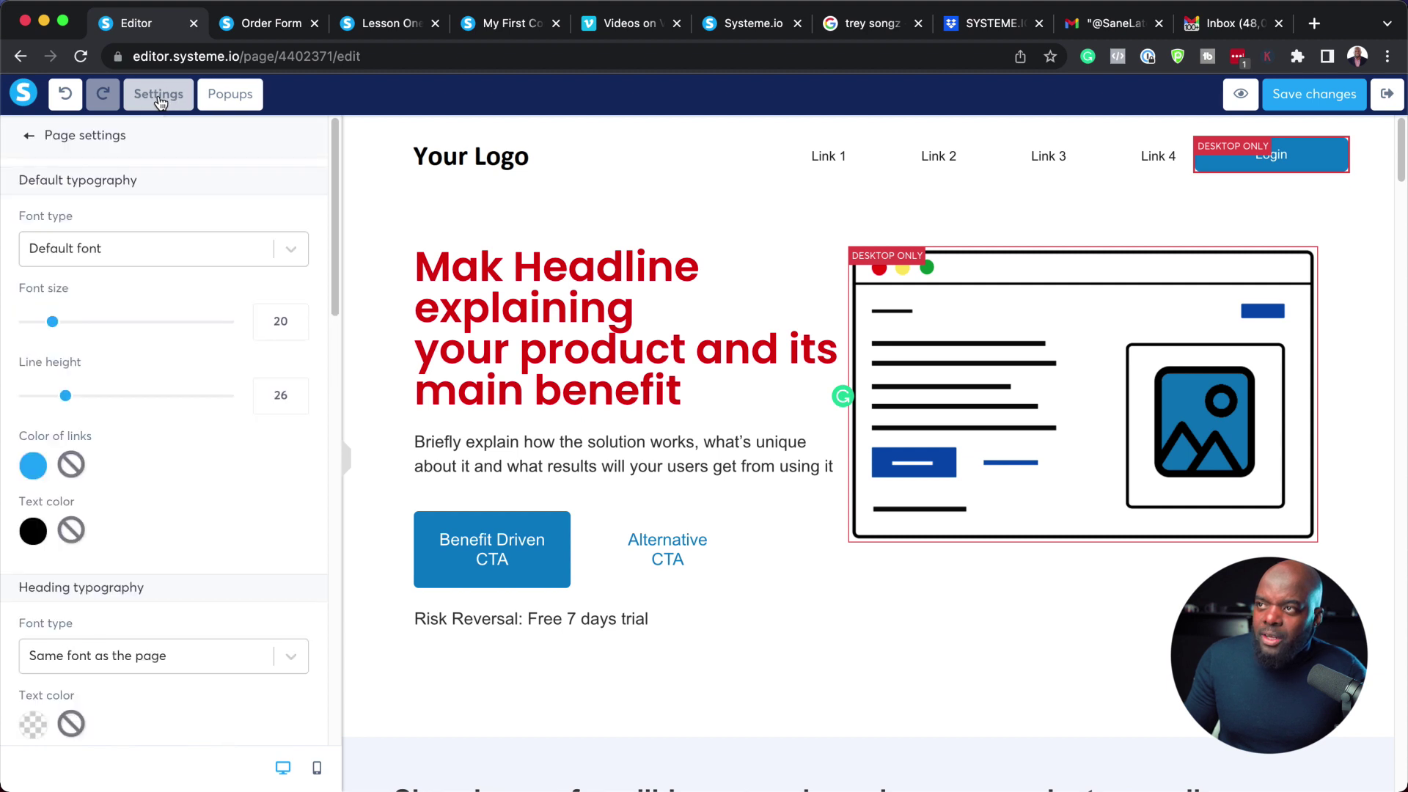
left_click(151, 246)
left_click(96, 358)
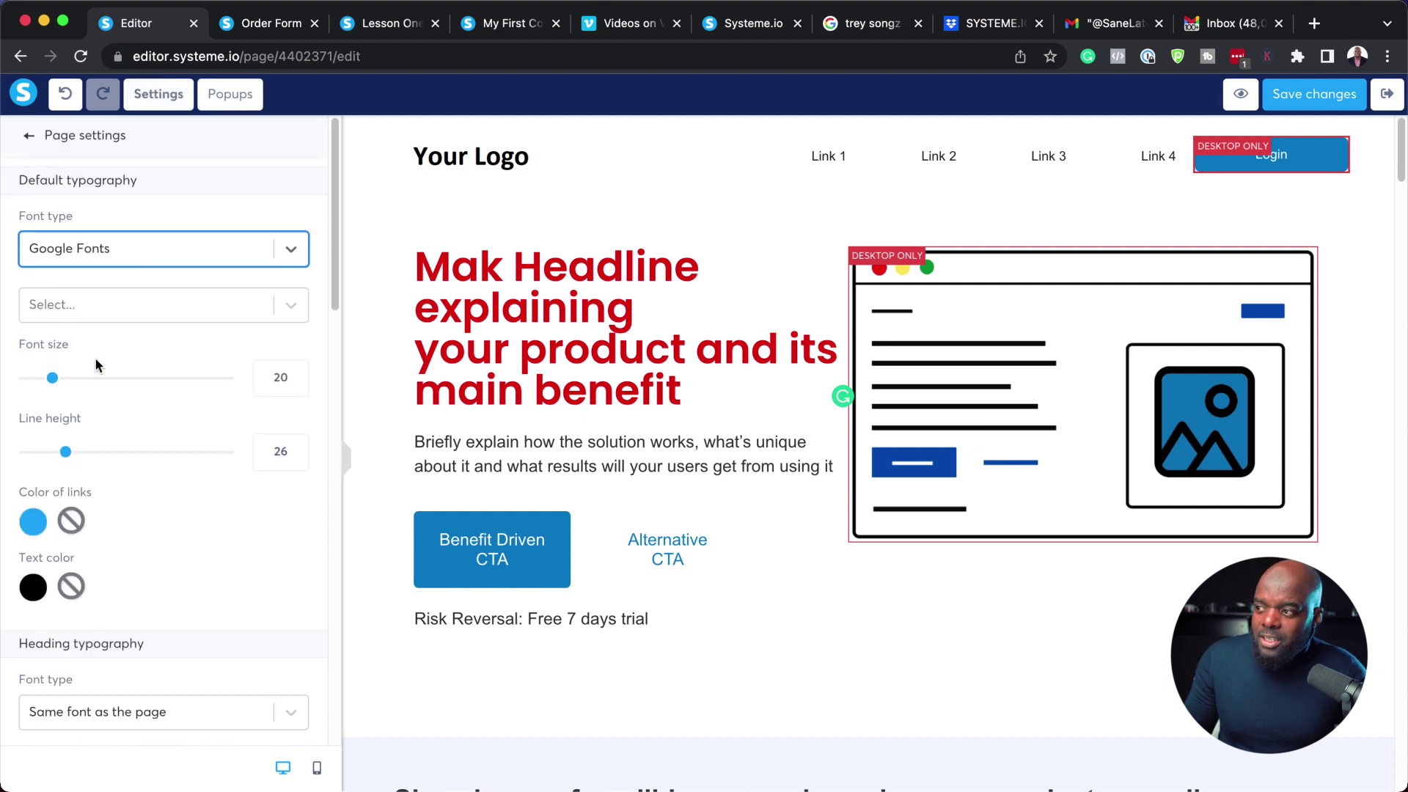
left_click(95, 303)
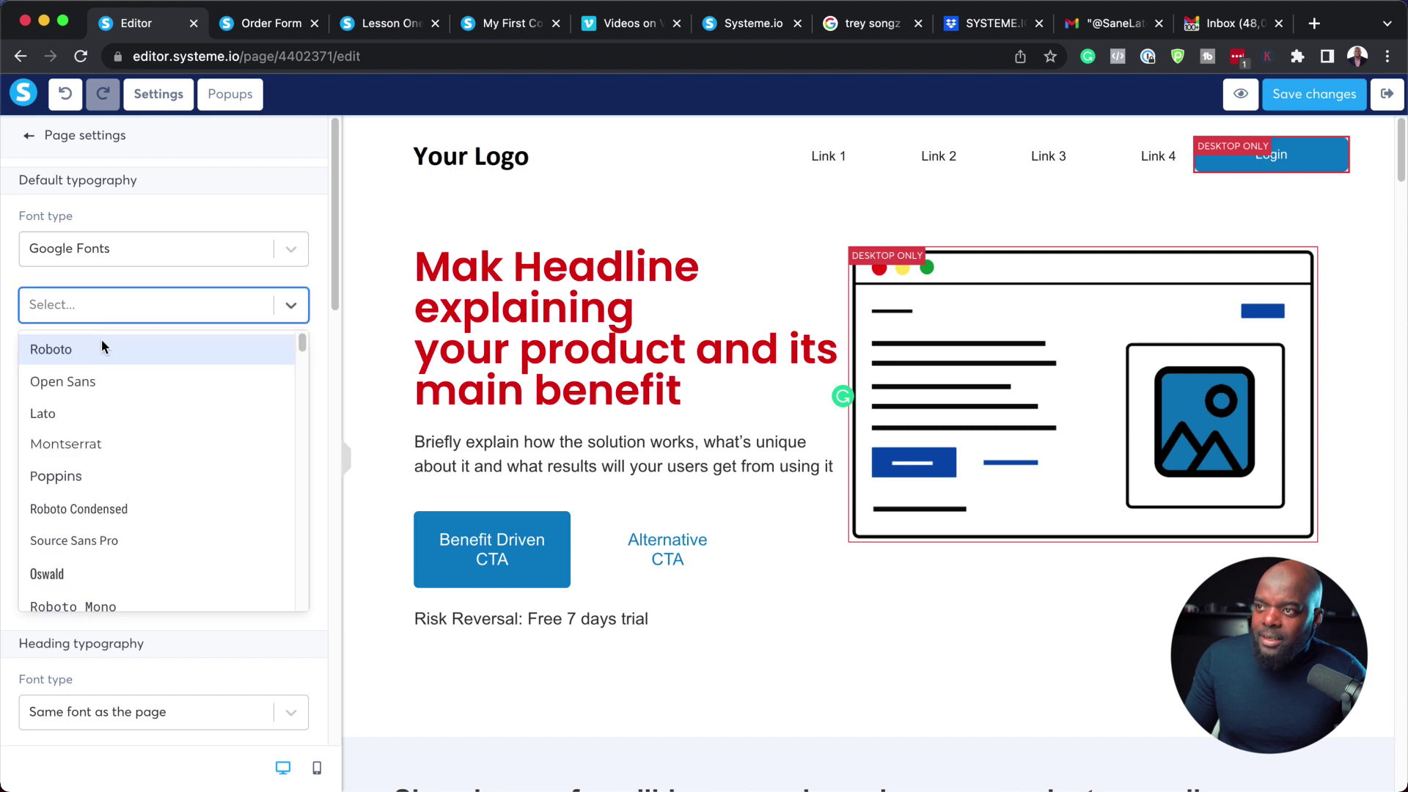
left_click(59, 476)
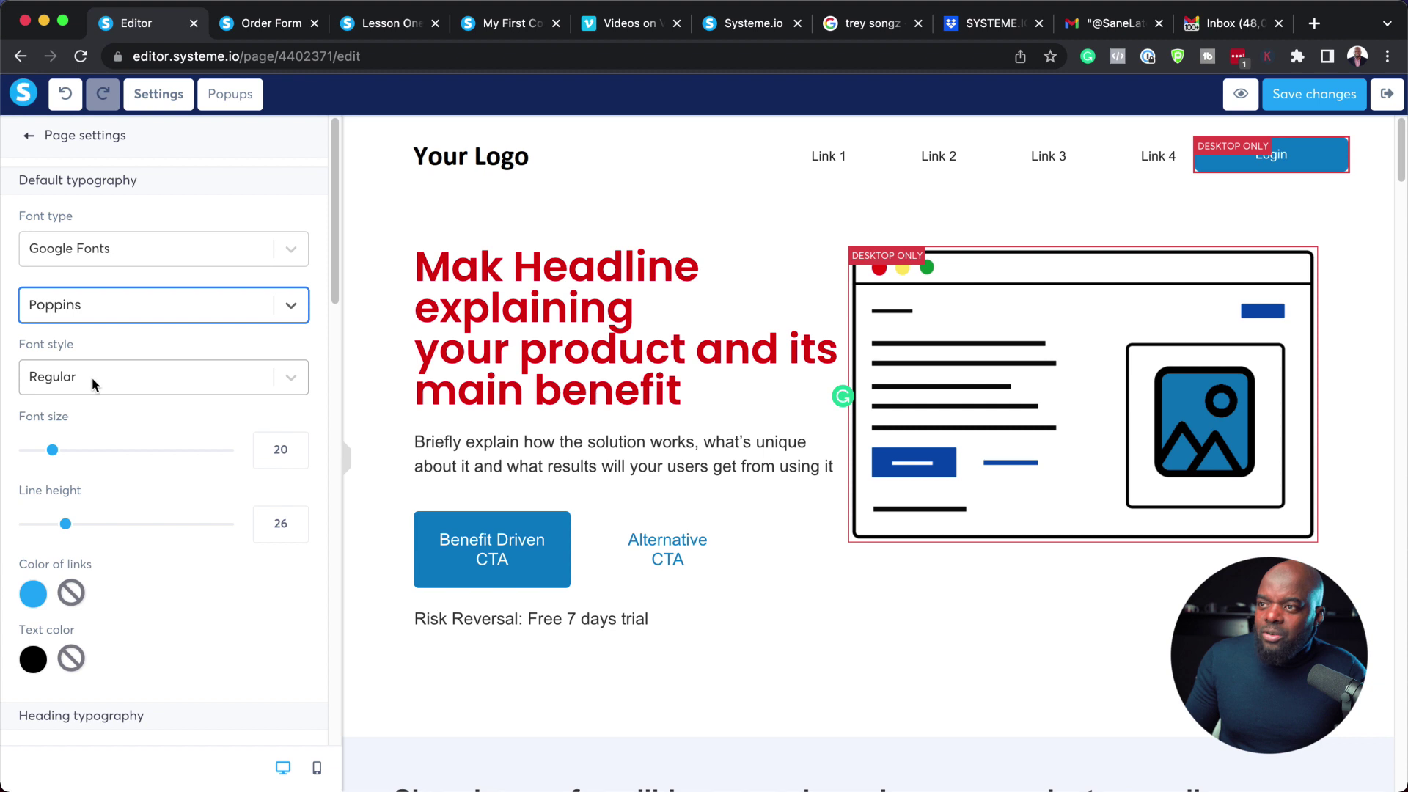
Change the page's default link colour to the muted blue 4493CA.
scroll(166, 601, "down", 1)
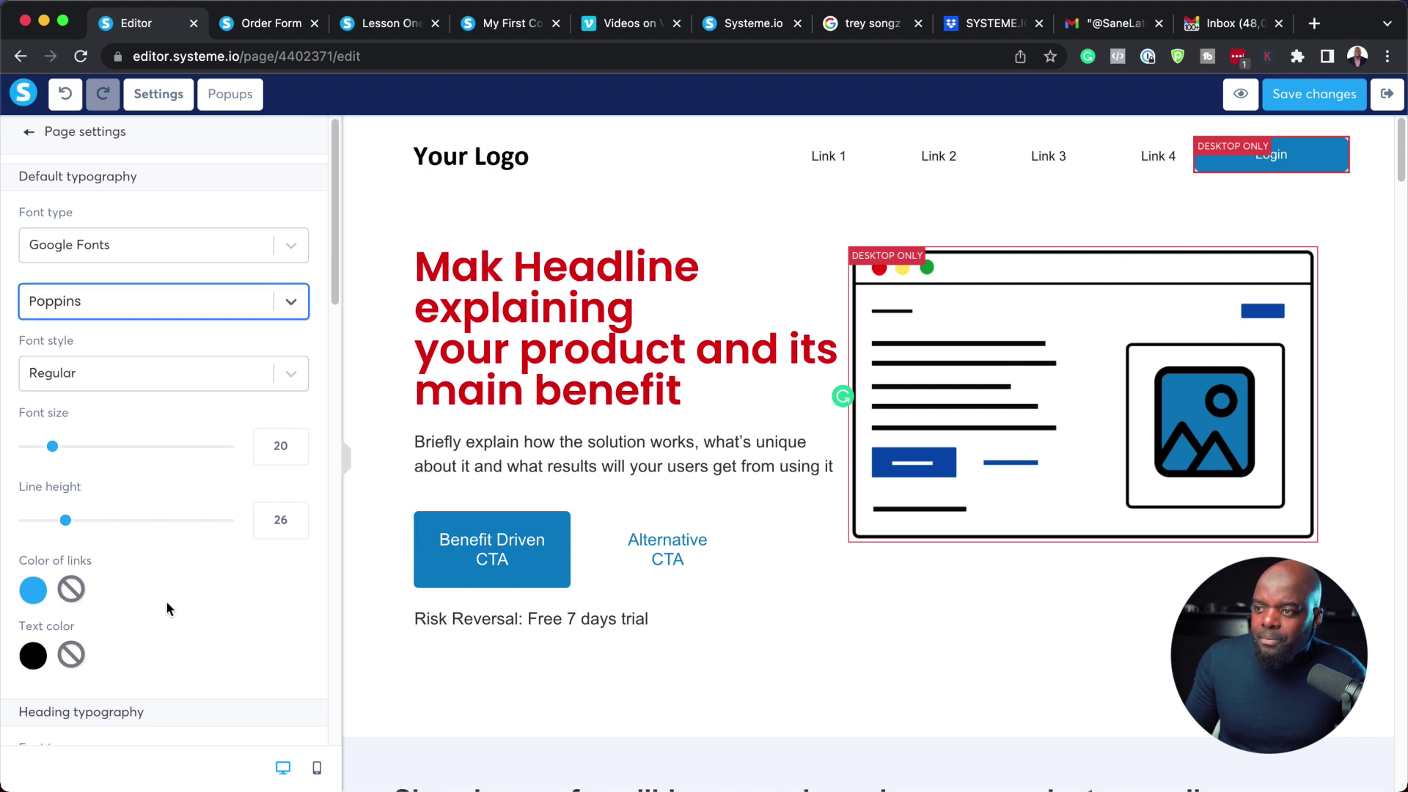
scroll(166, 600, "down", 5)
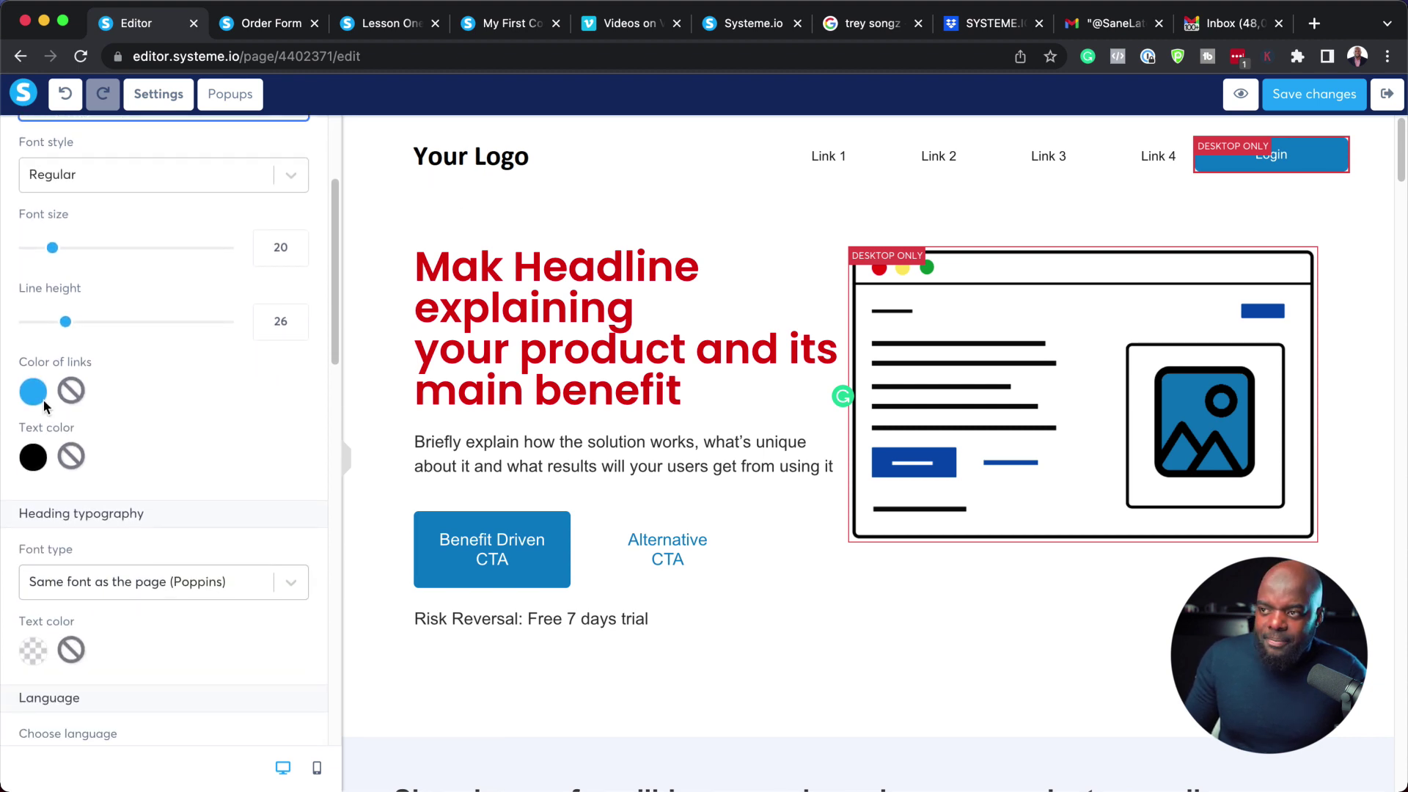
left_click(33, 392)
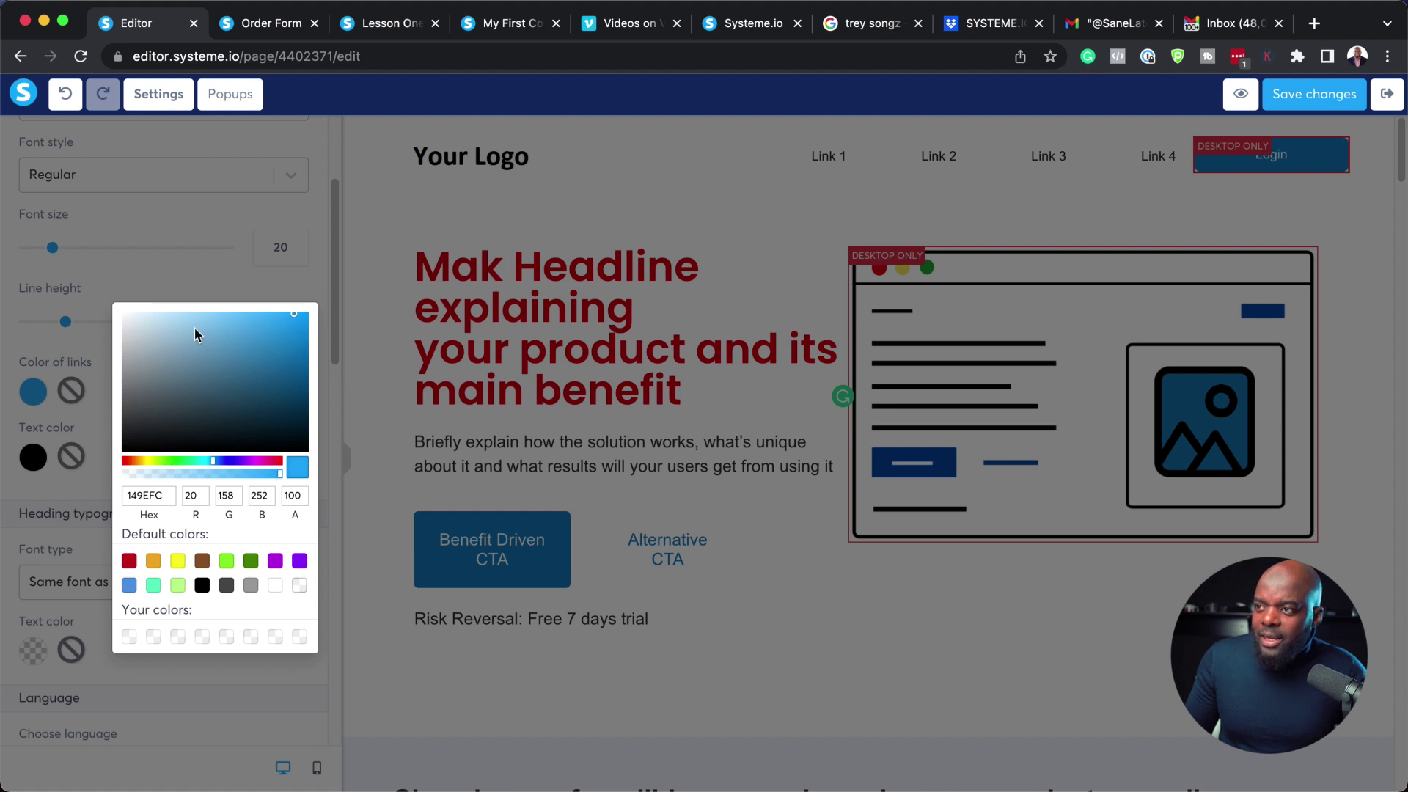
left_click_drag(195, 328, 246, 343)
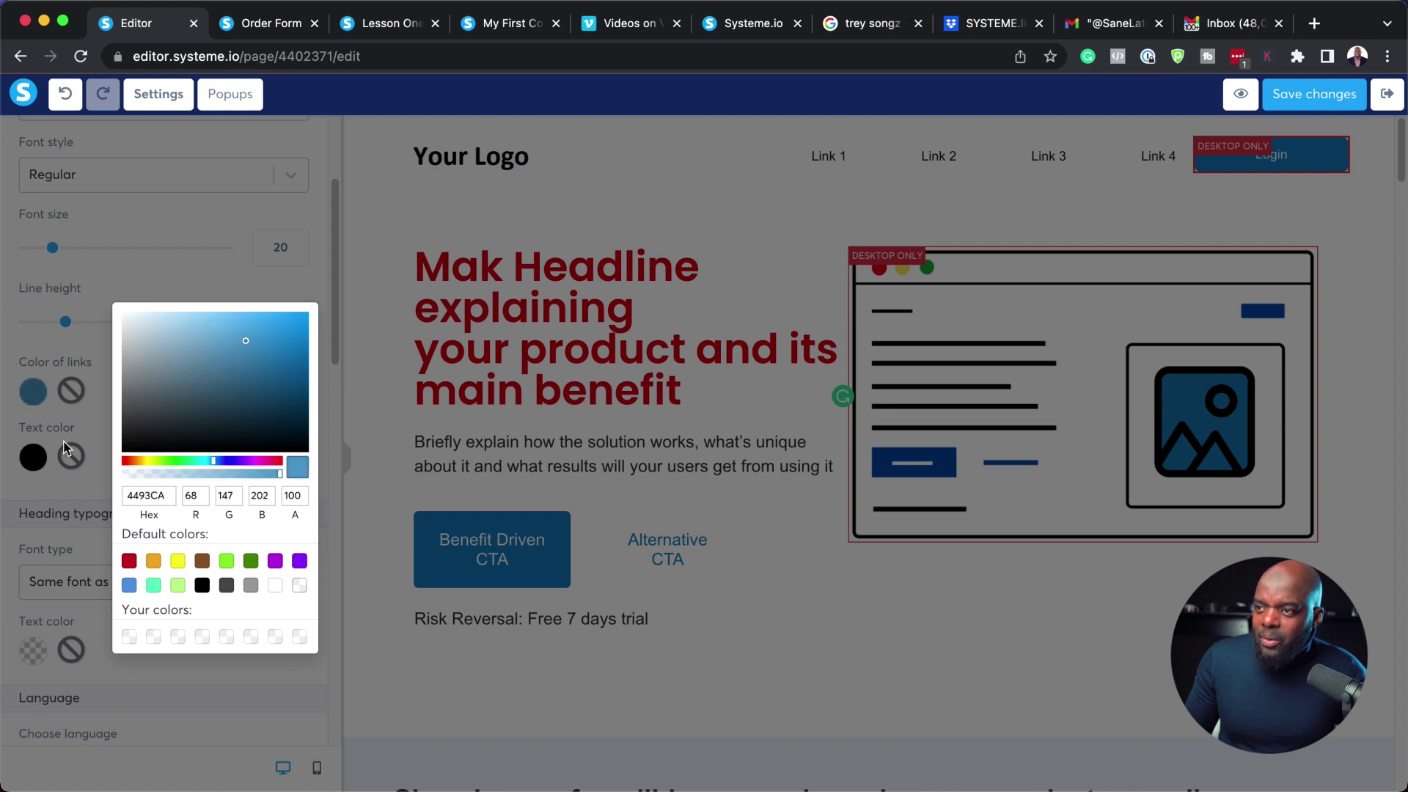
left_click(34, 459)
Change the page's default text colour to the dark grey 242424.
left_click(36, 461)
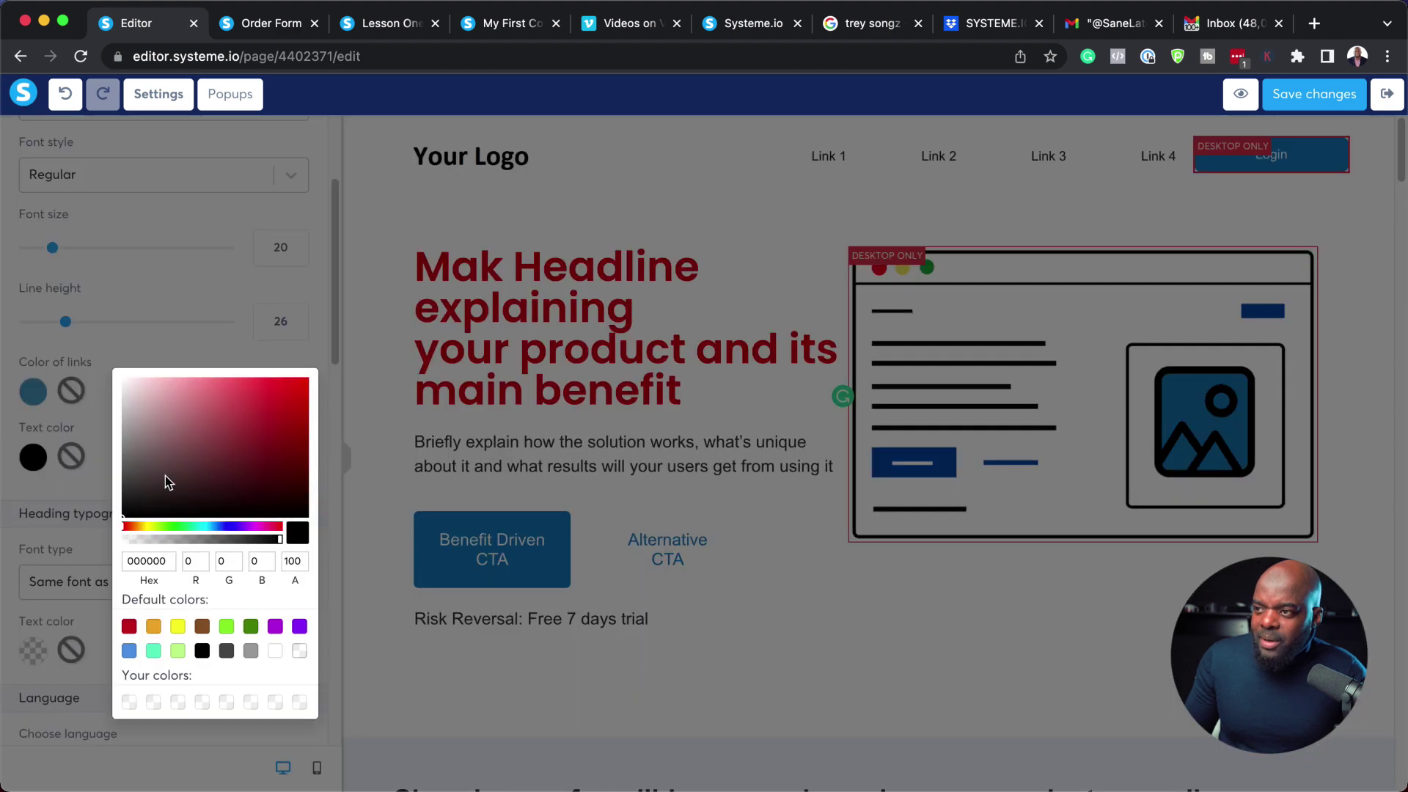
left_click(132, 492)
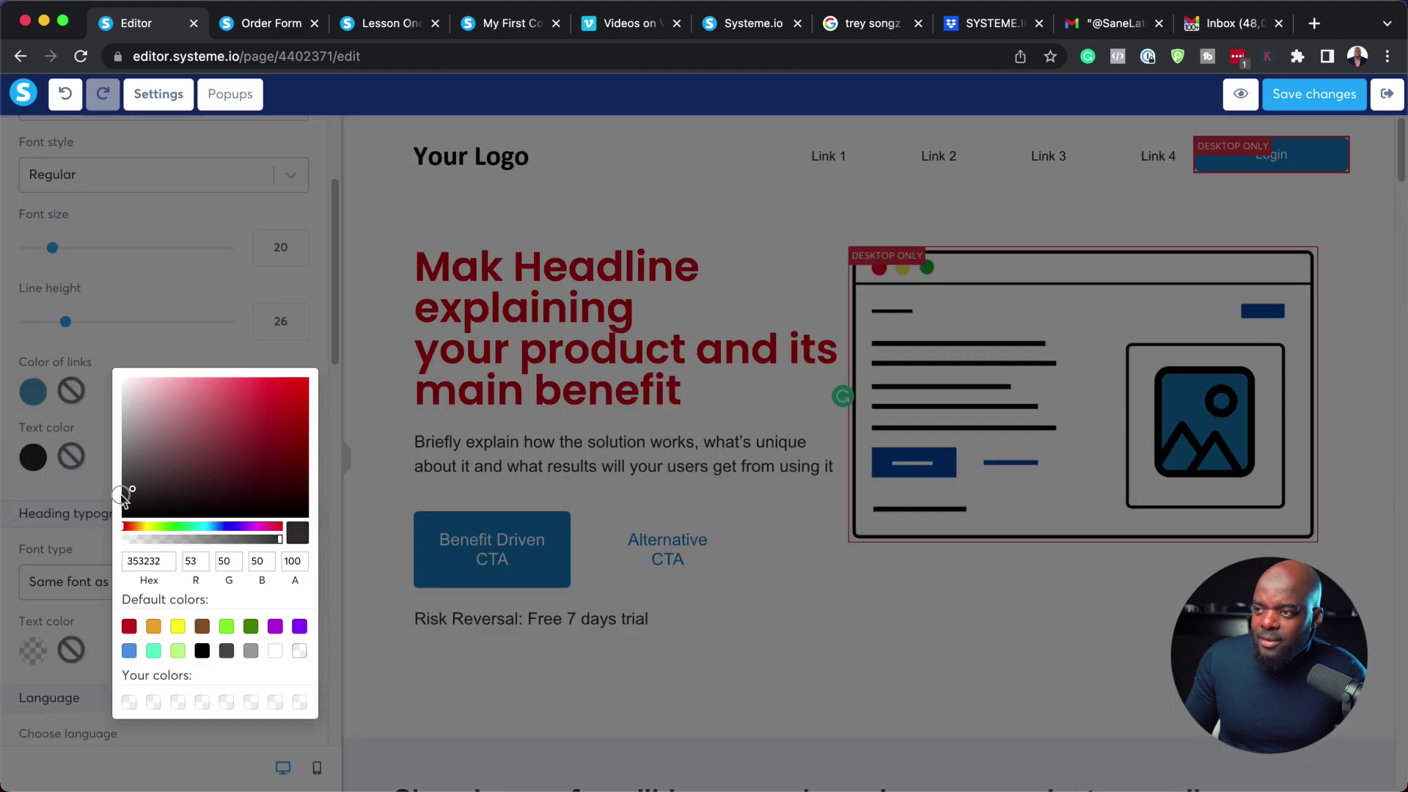
left_click_drag(127, 495, 121, 505)
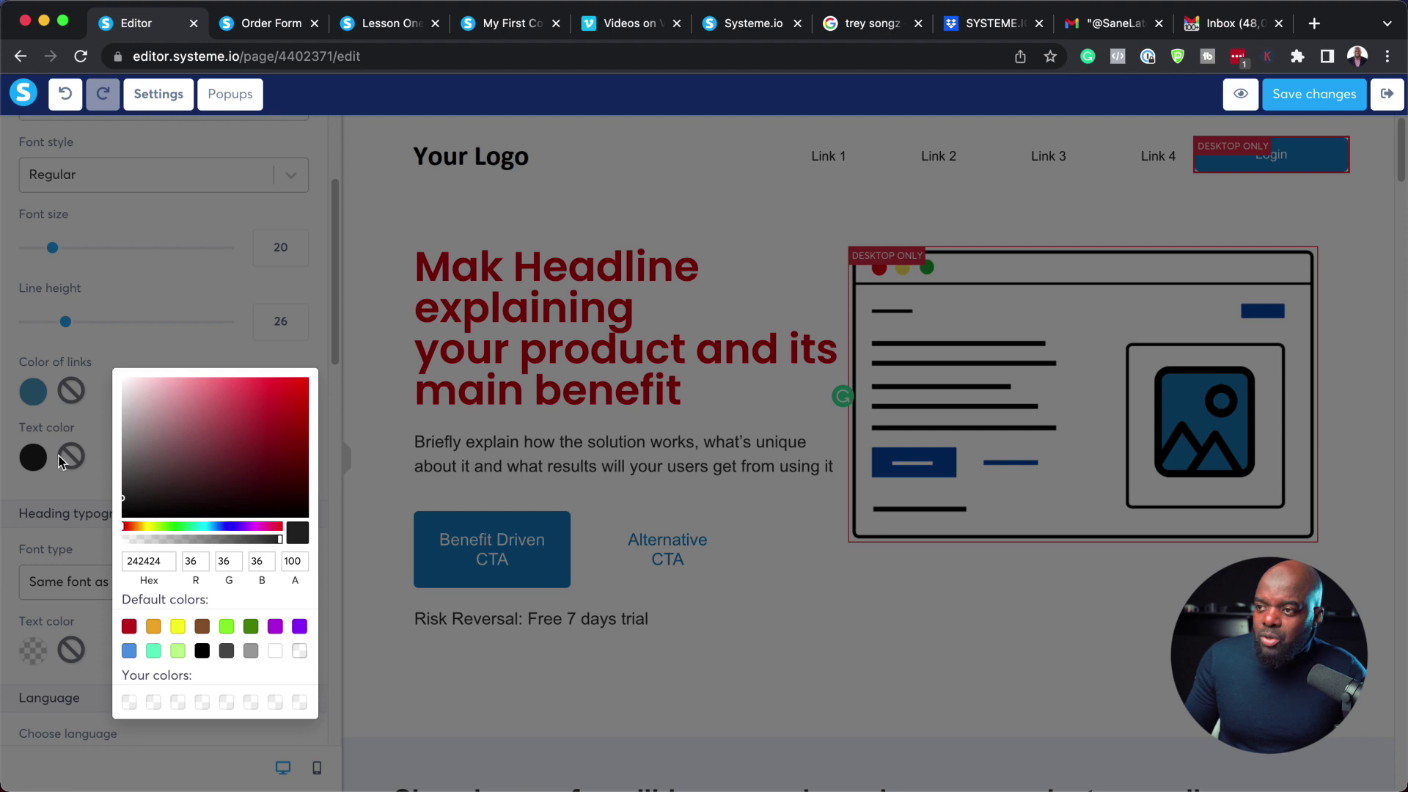
left_click(73, 473)
Set the page's heading typography to Google Fonts with Poppins as the font.
scroll(224, 469, "down", 3)
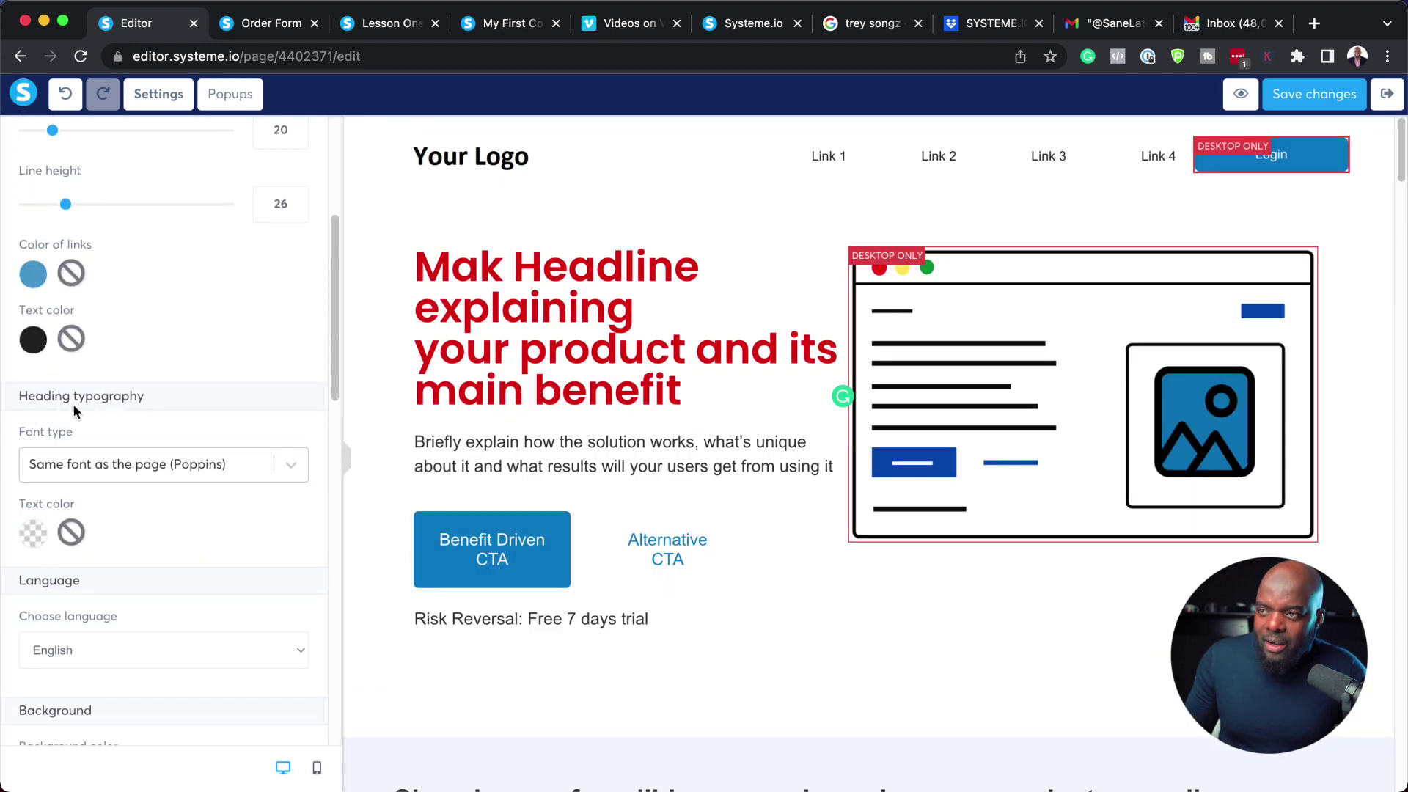
left_click(157, 467)
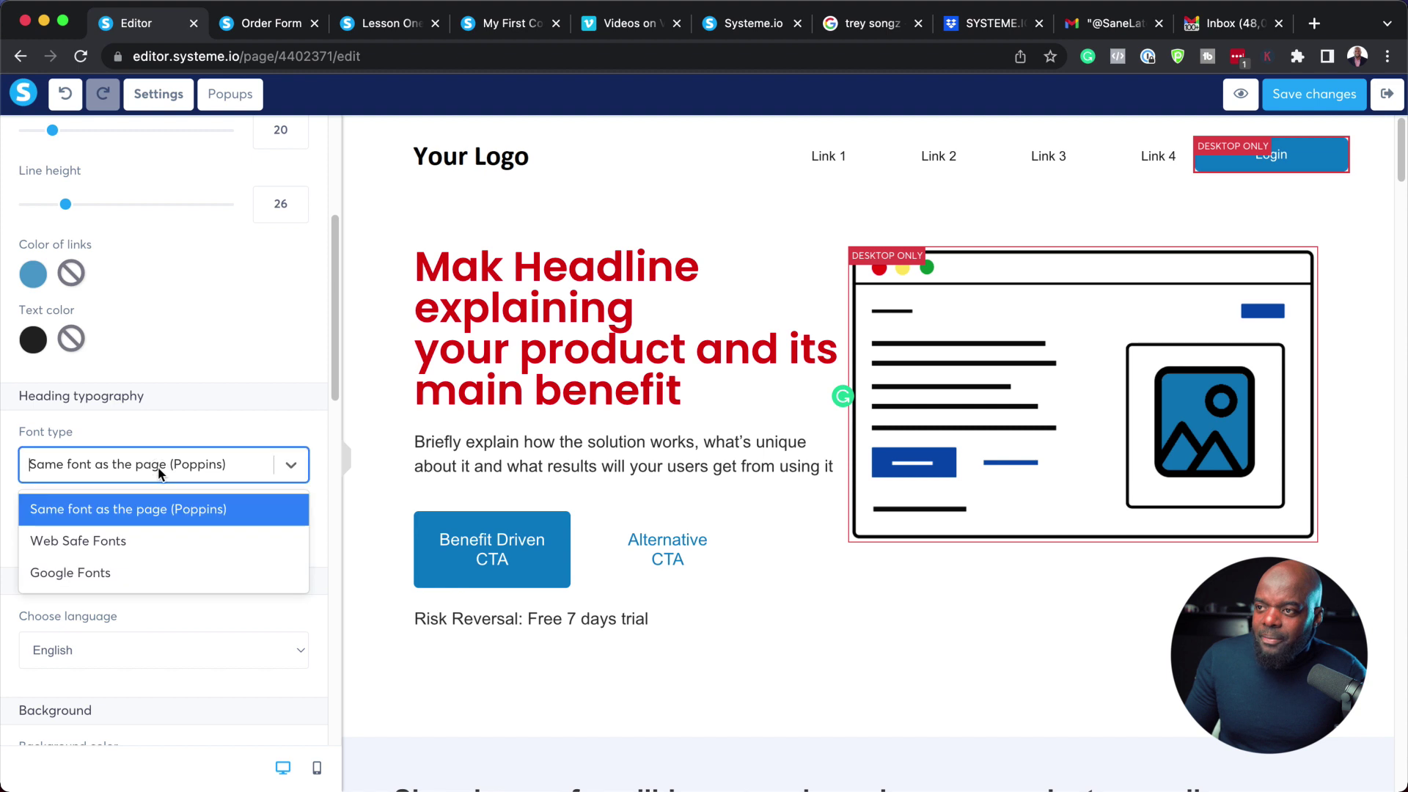
left_click(110, 572)
left_click(108, 523)
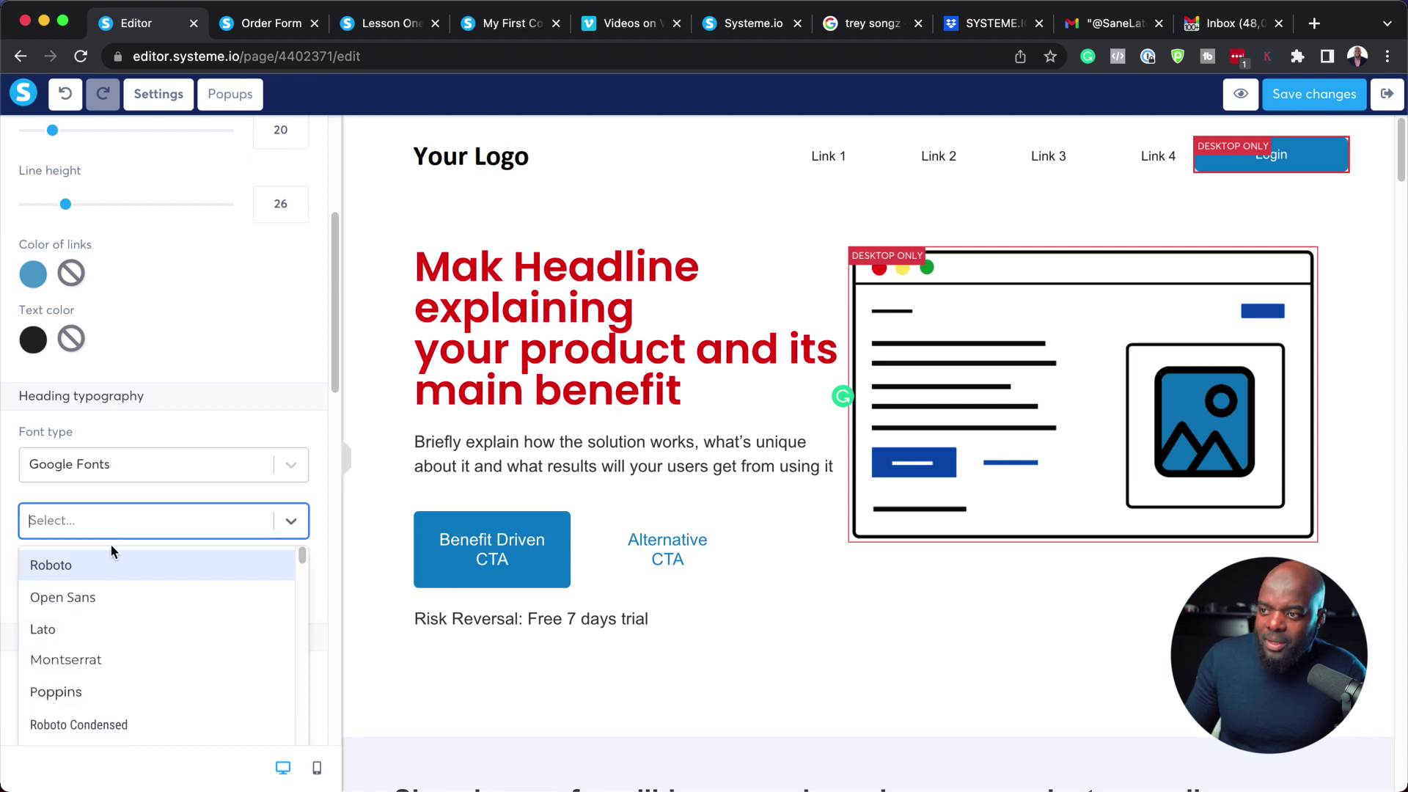
type("popp")
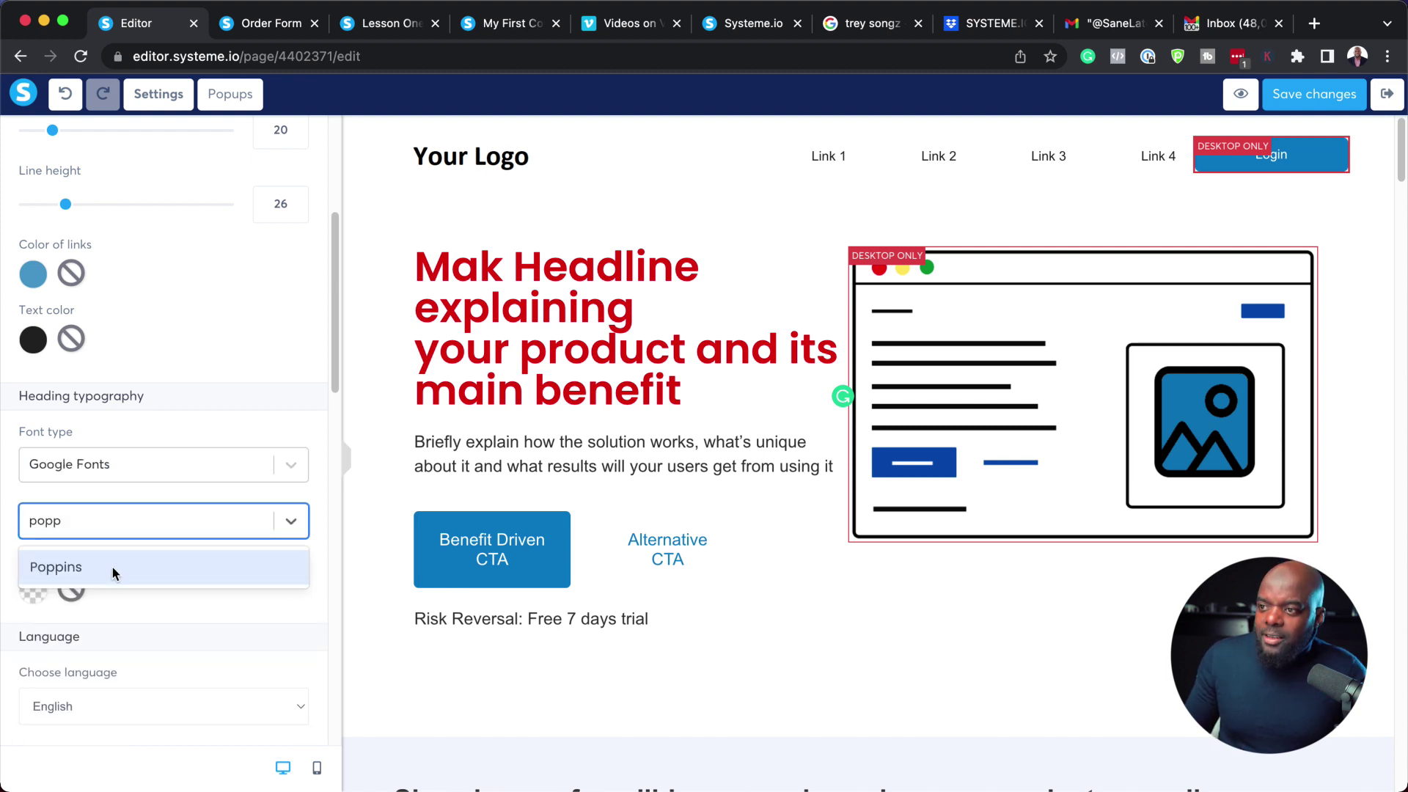
left_click(112, 566)
Set the font style of the page's heading typography to Semi-bold 600.
scroll(129, 554, "down", 3)
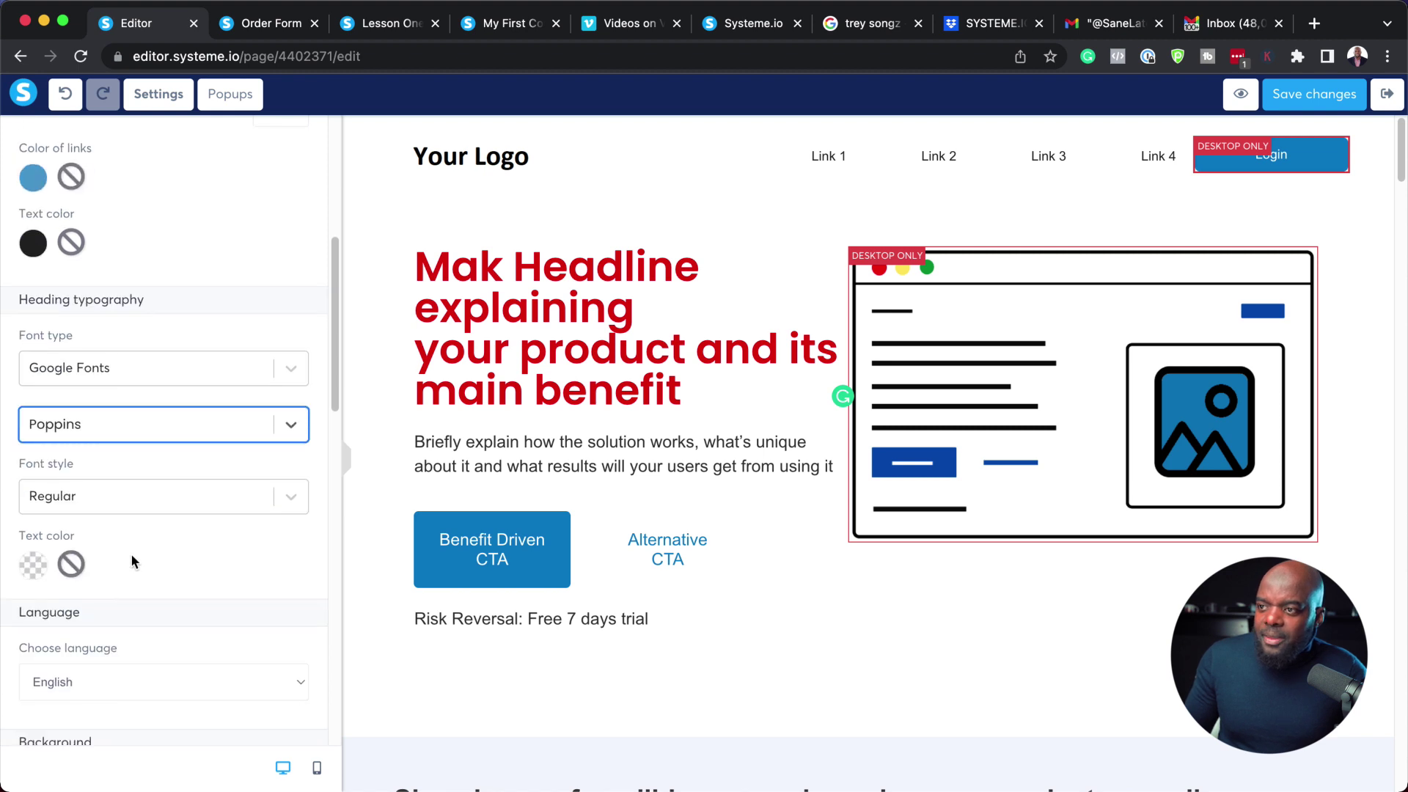
left_click(111, 499)
scroll(141, 694, "down", 2)
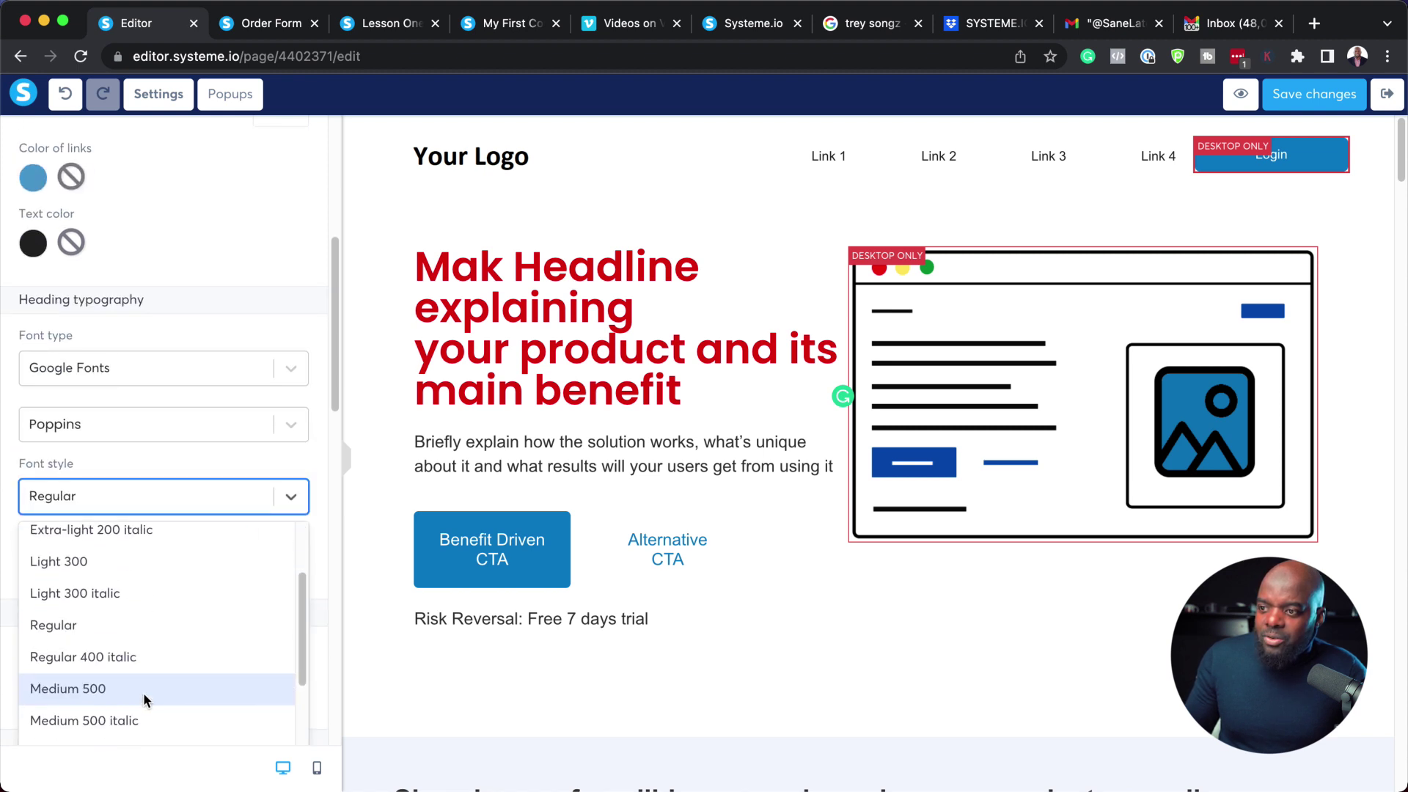
scroll(140, 695, "down", 3)
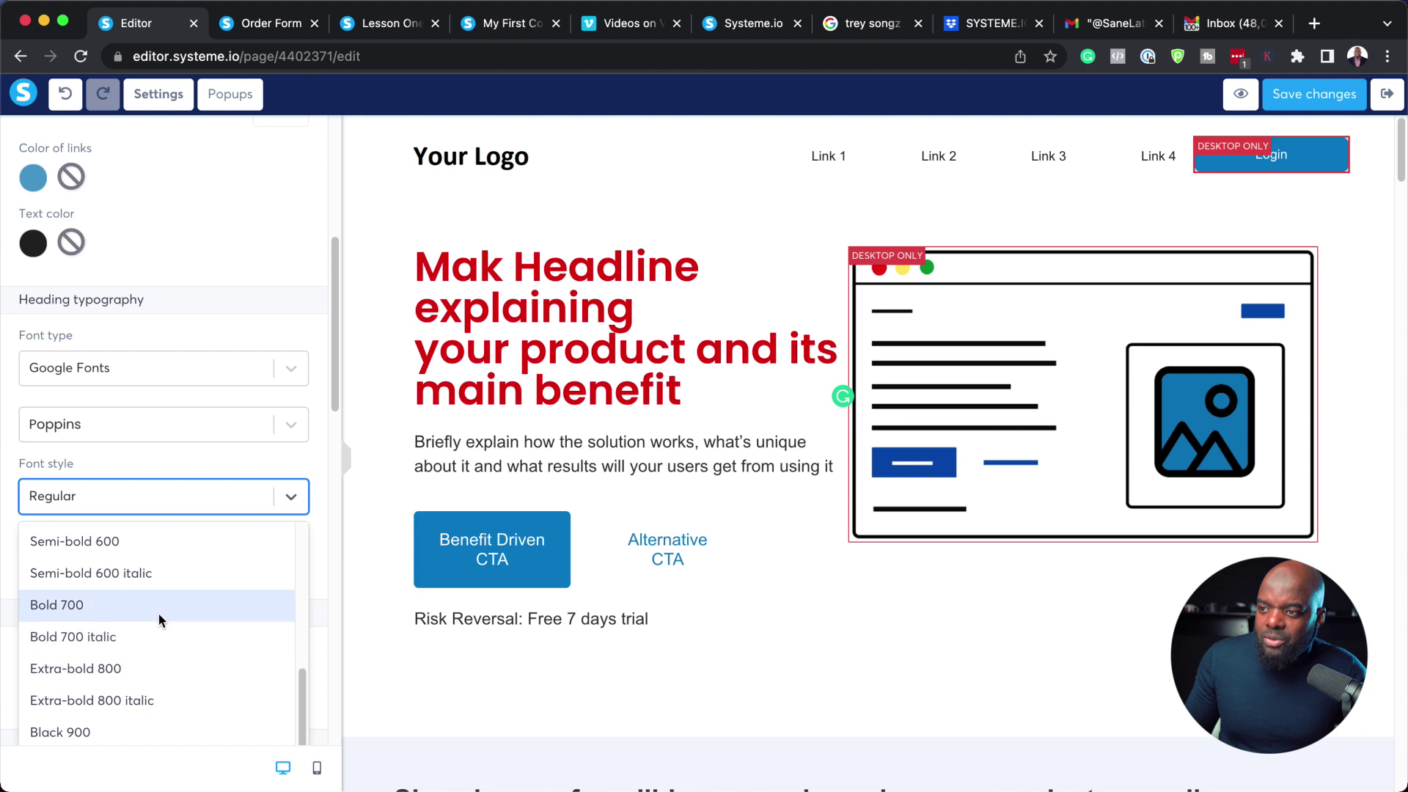
left_click(161, 543)
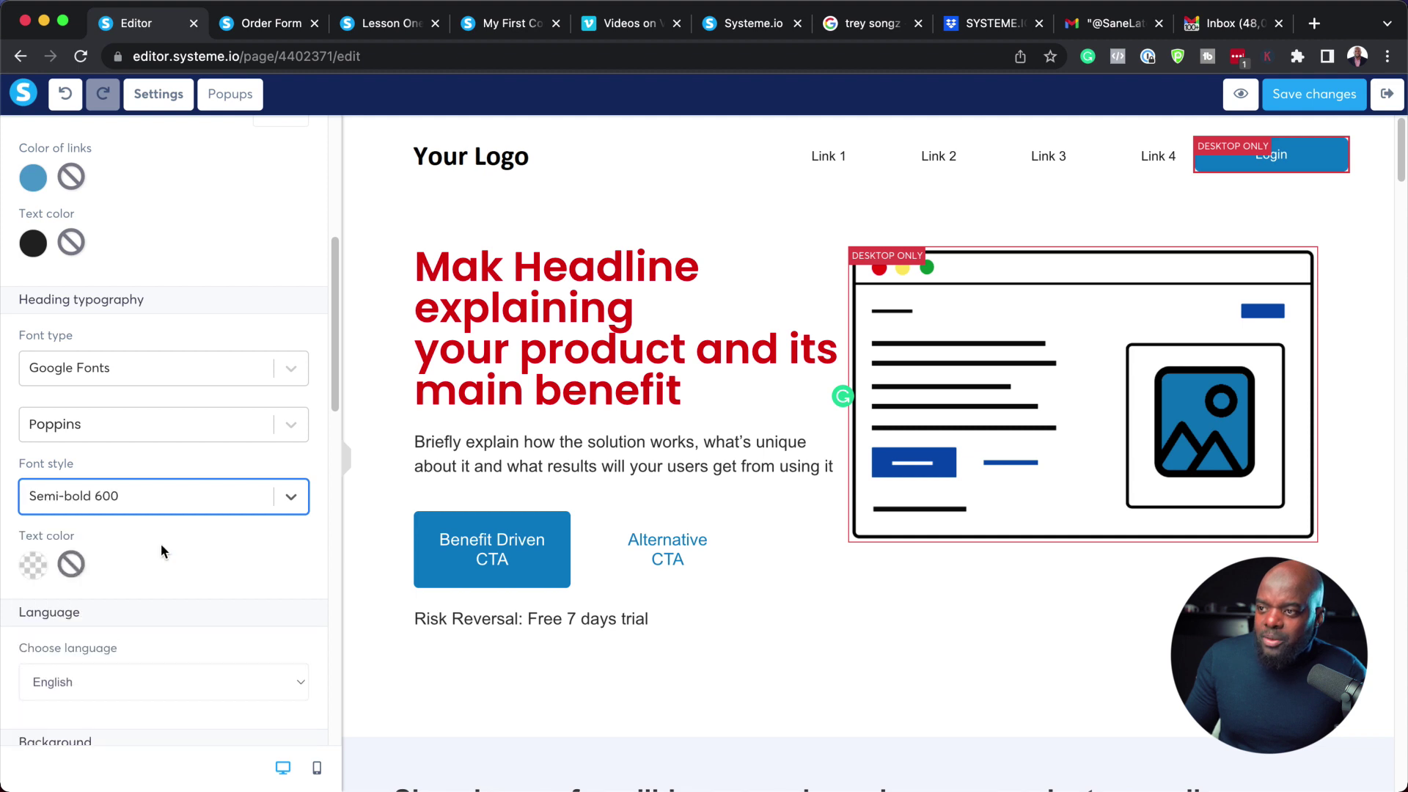
Review the page's language, background and search engine optimization settings, including the SEO title.
scroll(224, 669, "down", 5)
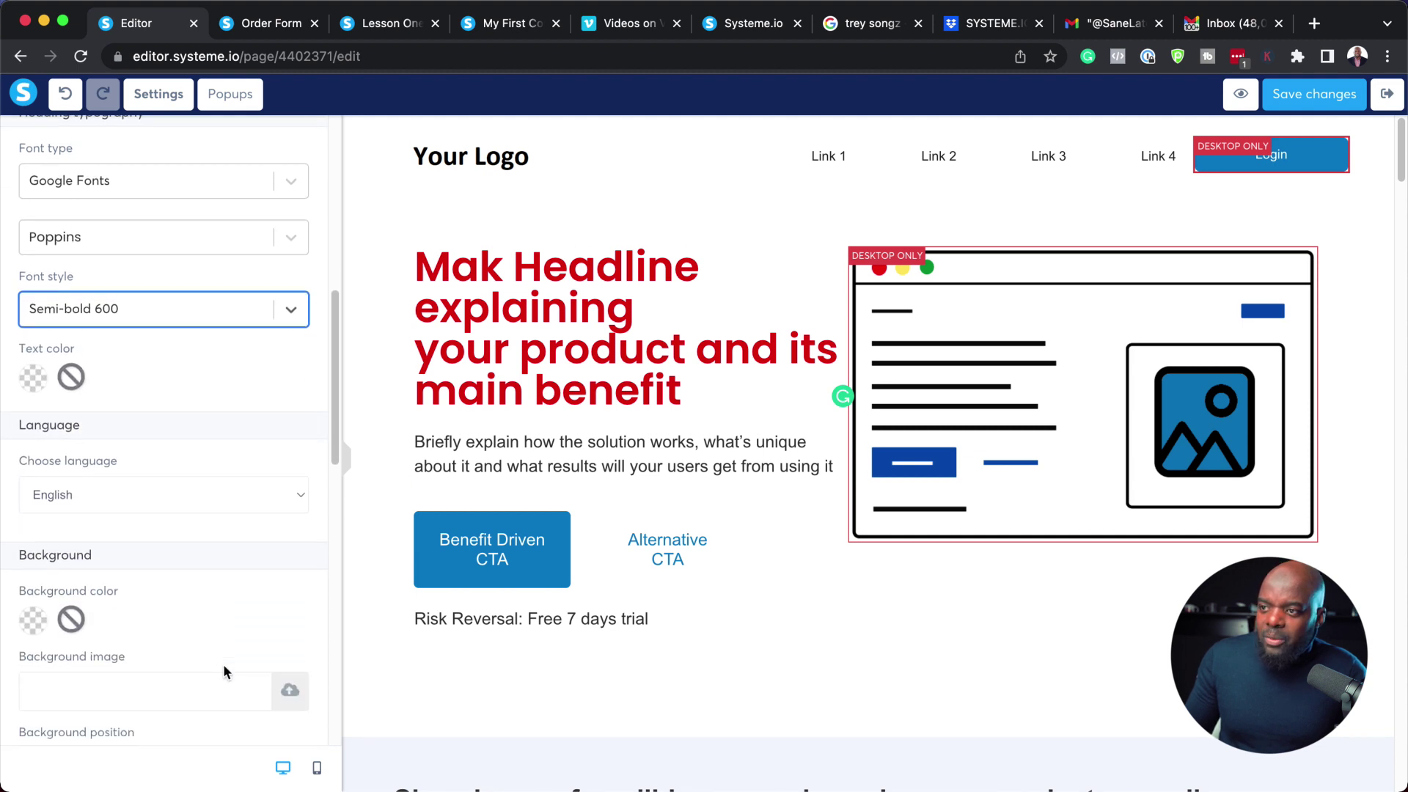
scroll(223, 670, "down", 2)
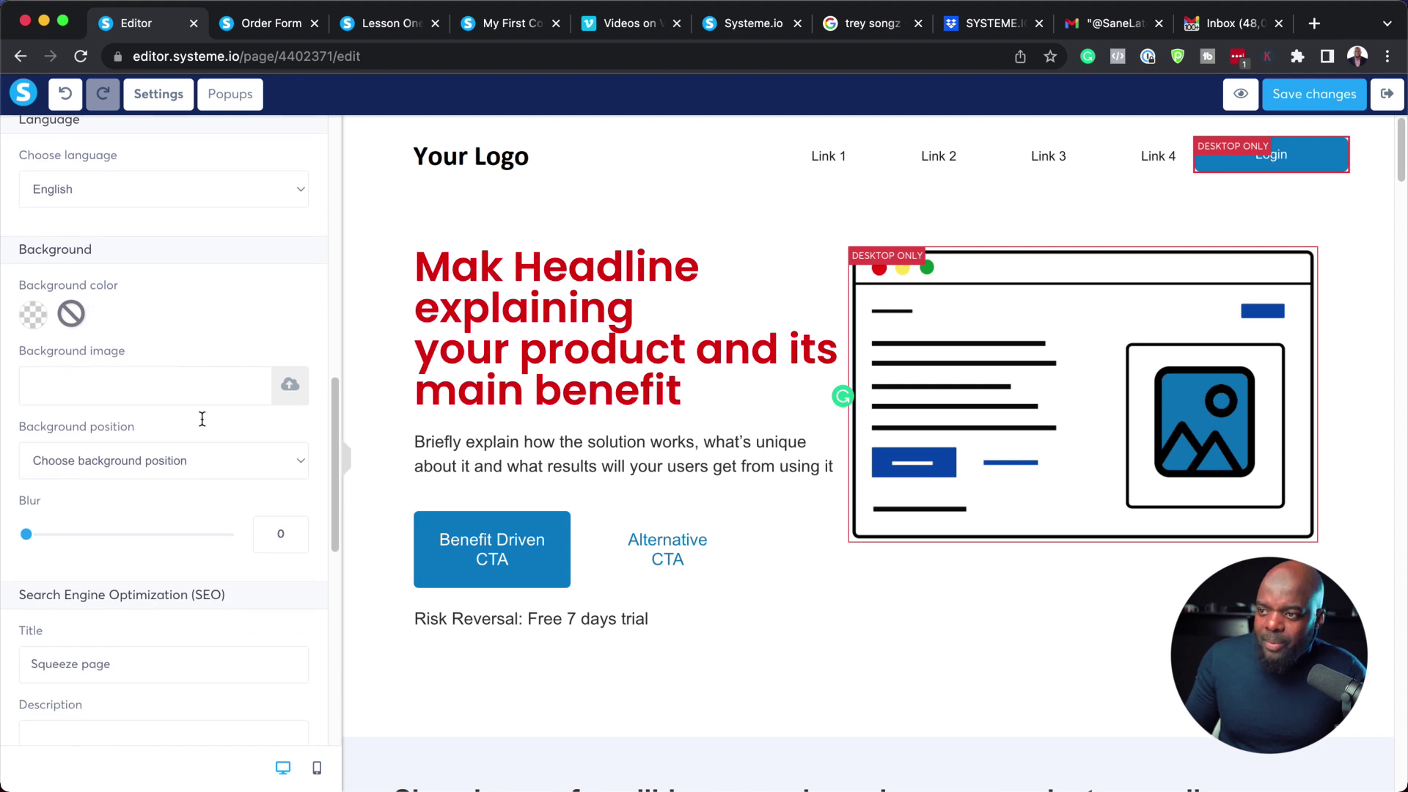
scroll(211, 633, "down", 3)
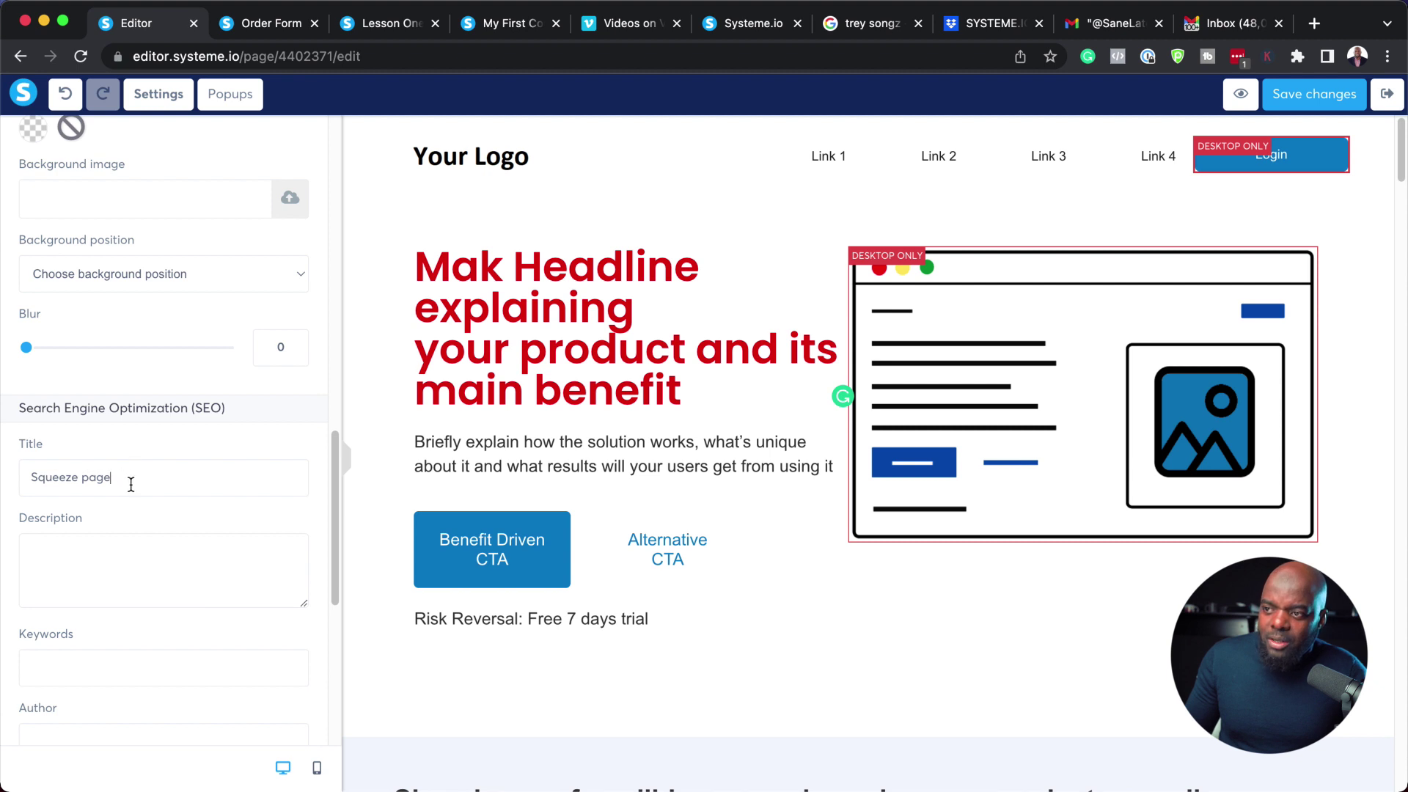
scroll(39, 464, "down", 1)
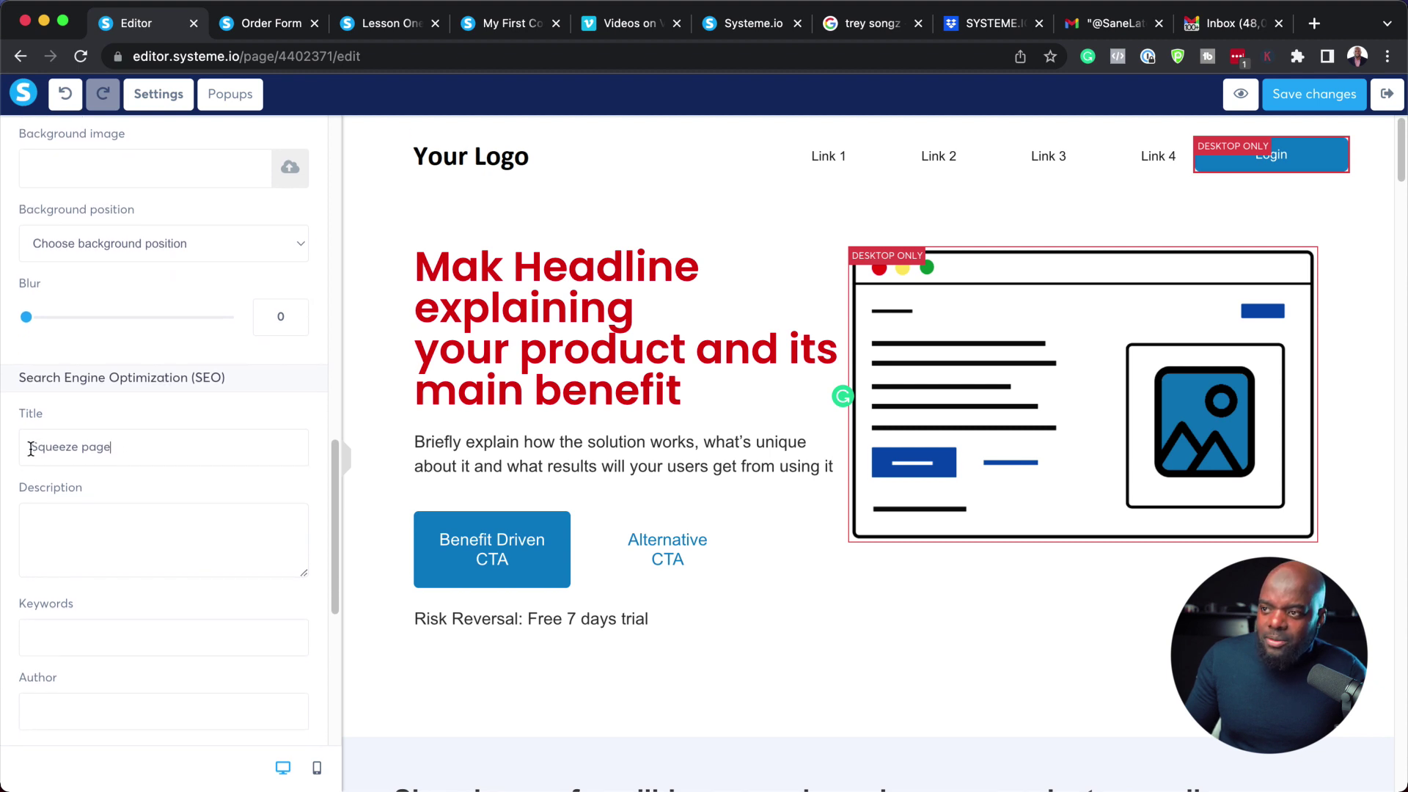
left_click_drag(31, 448, 140, 451)
scroll(183, 597, "down", 3)
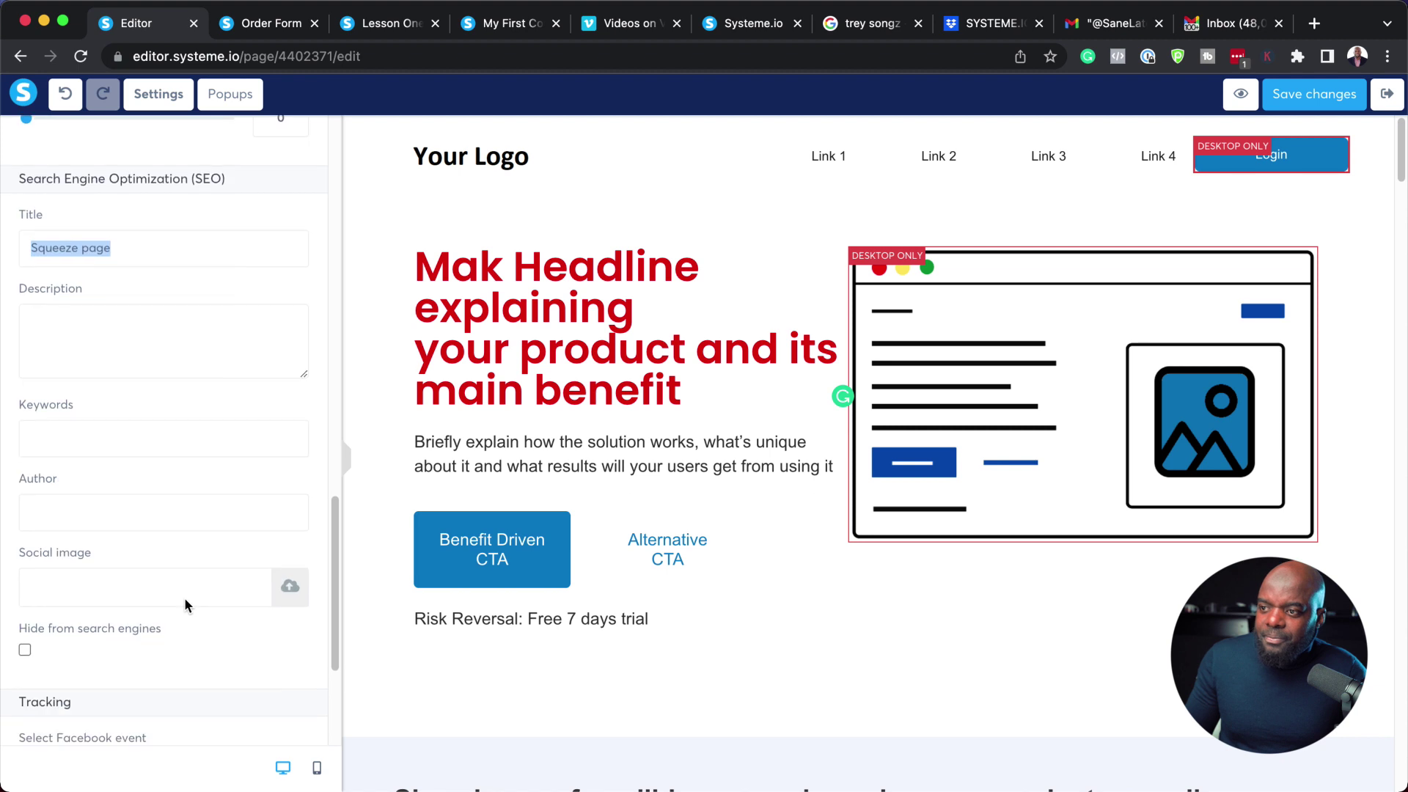
Review the page's remaining SEO, tracking and affiliation settings and save the page changes.
scroll(183, 597, "down", 4)
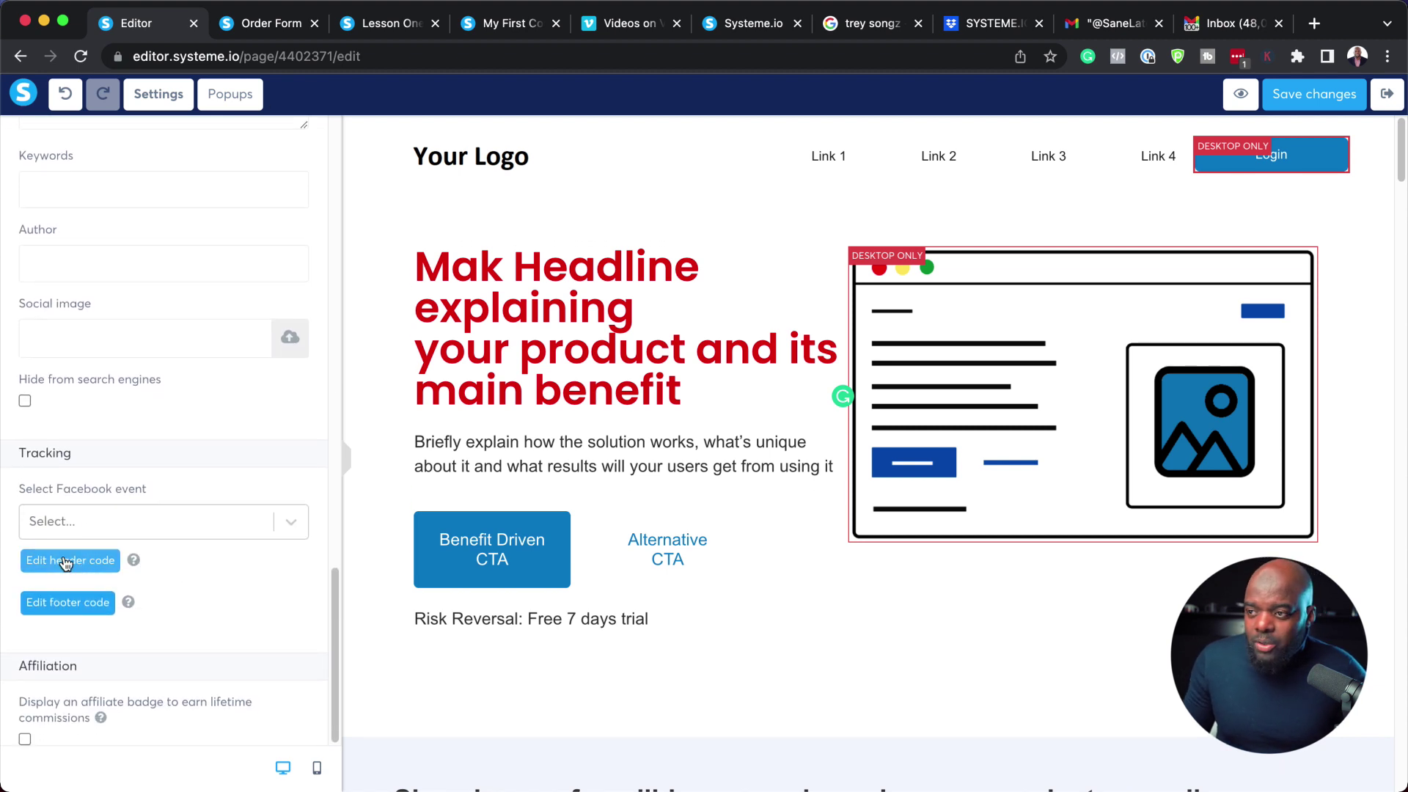
scroll(112, 209, "up", 1)
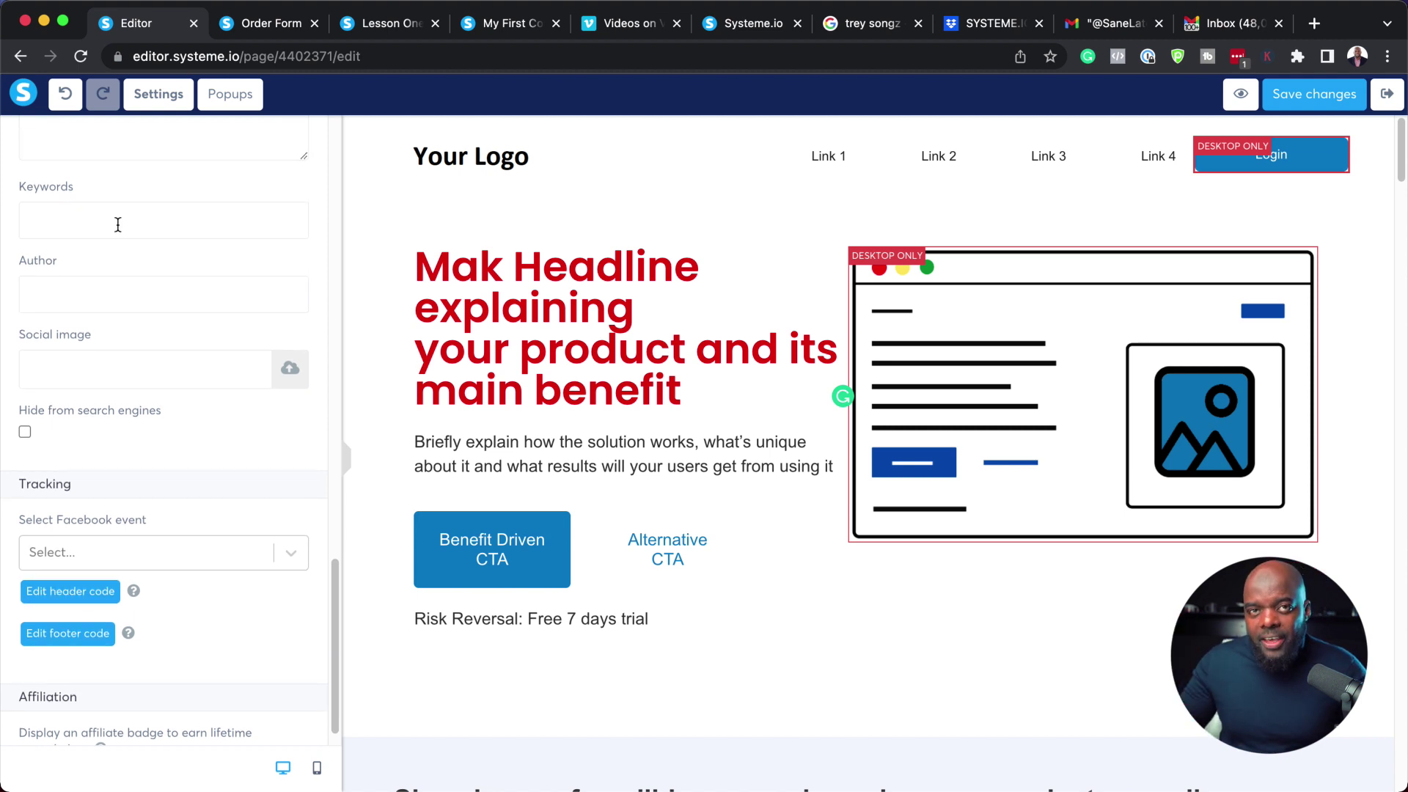
left_click(1305, 103)
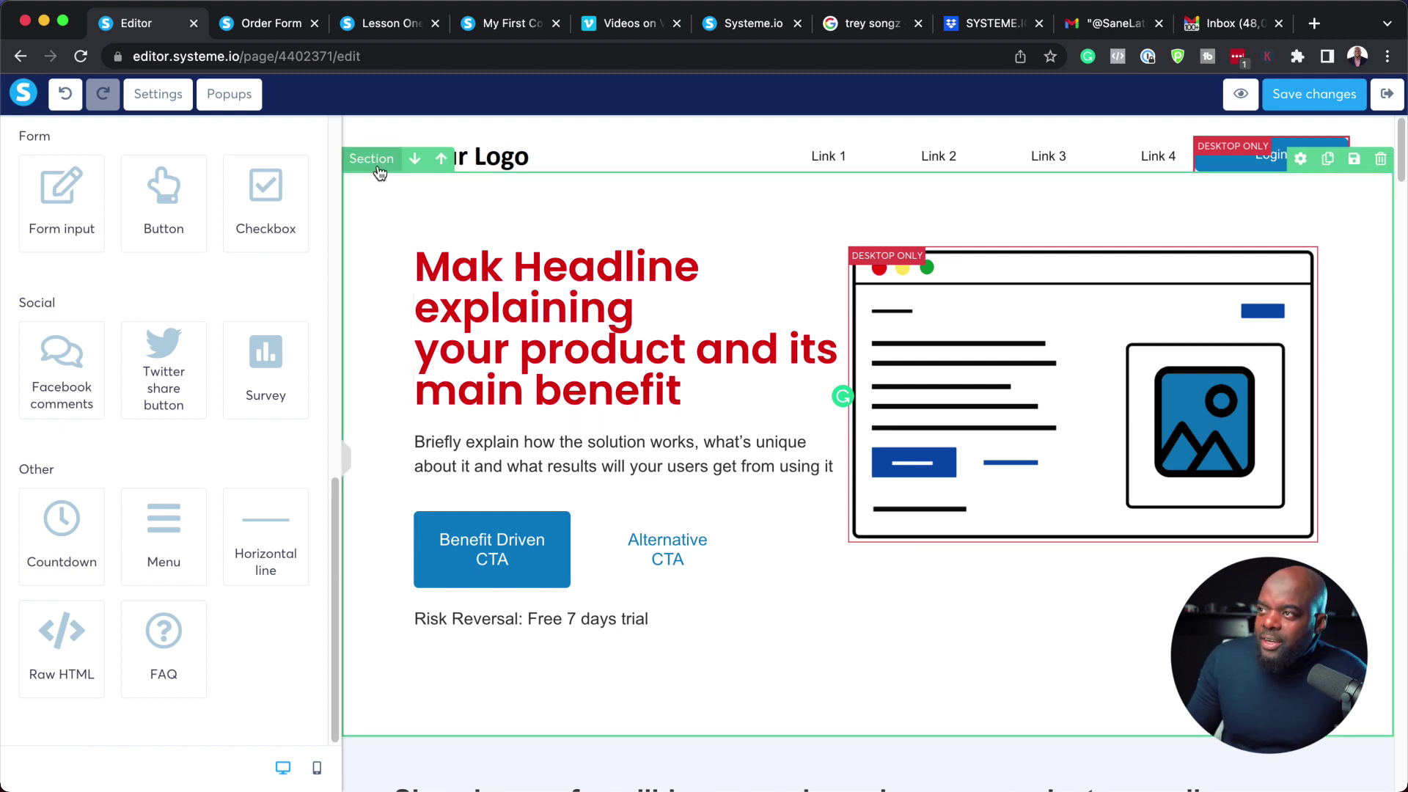
Set the top margin of the section containing the main headline to 31.
left_click(383, 192)
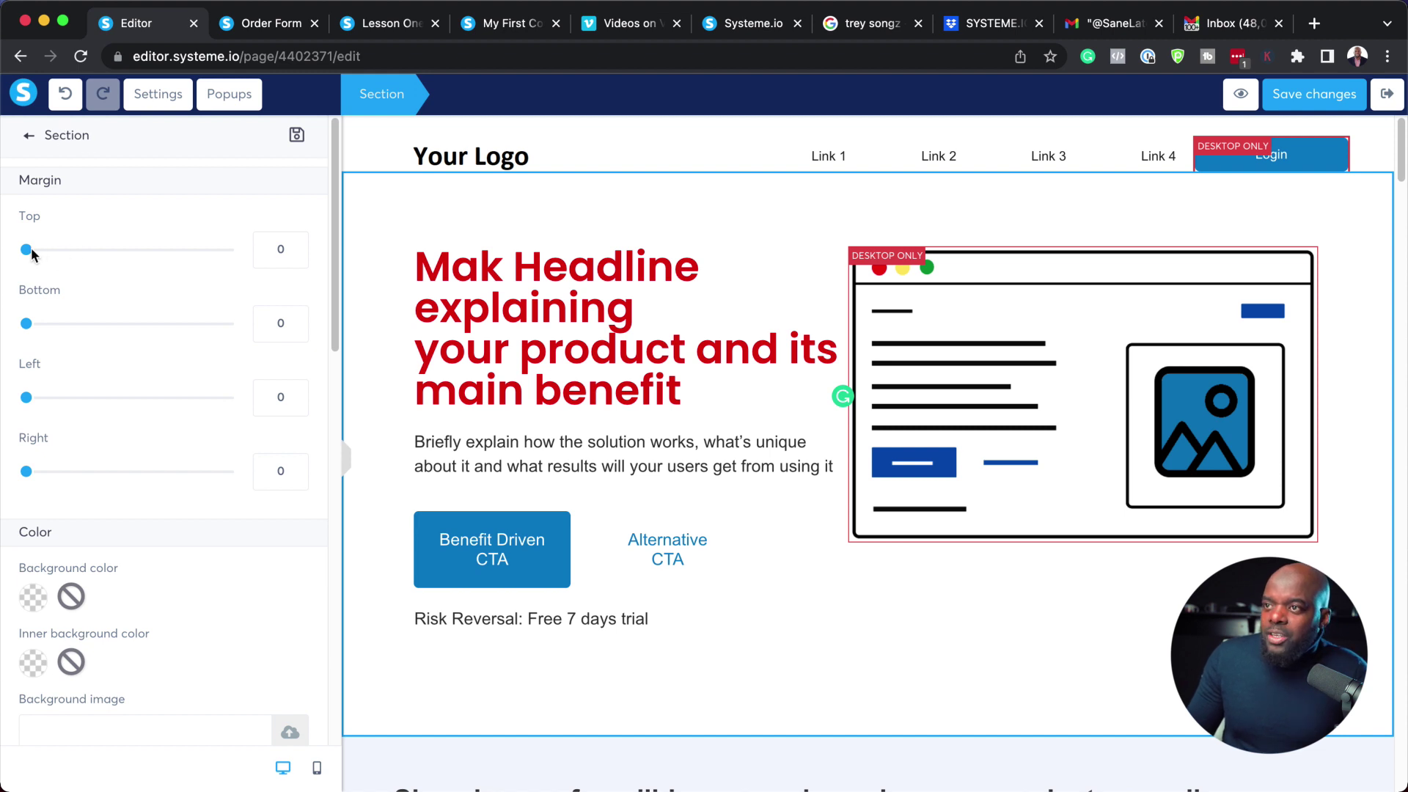
left_click_drag(26, 250, 57, 254)
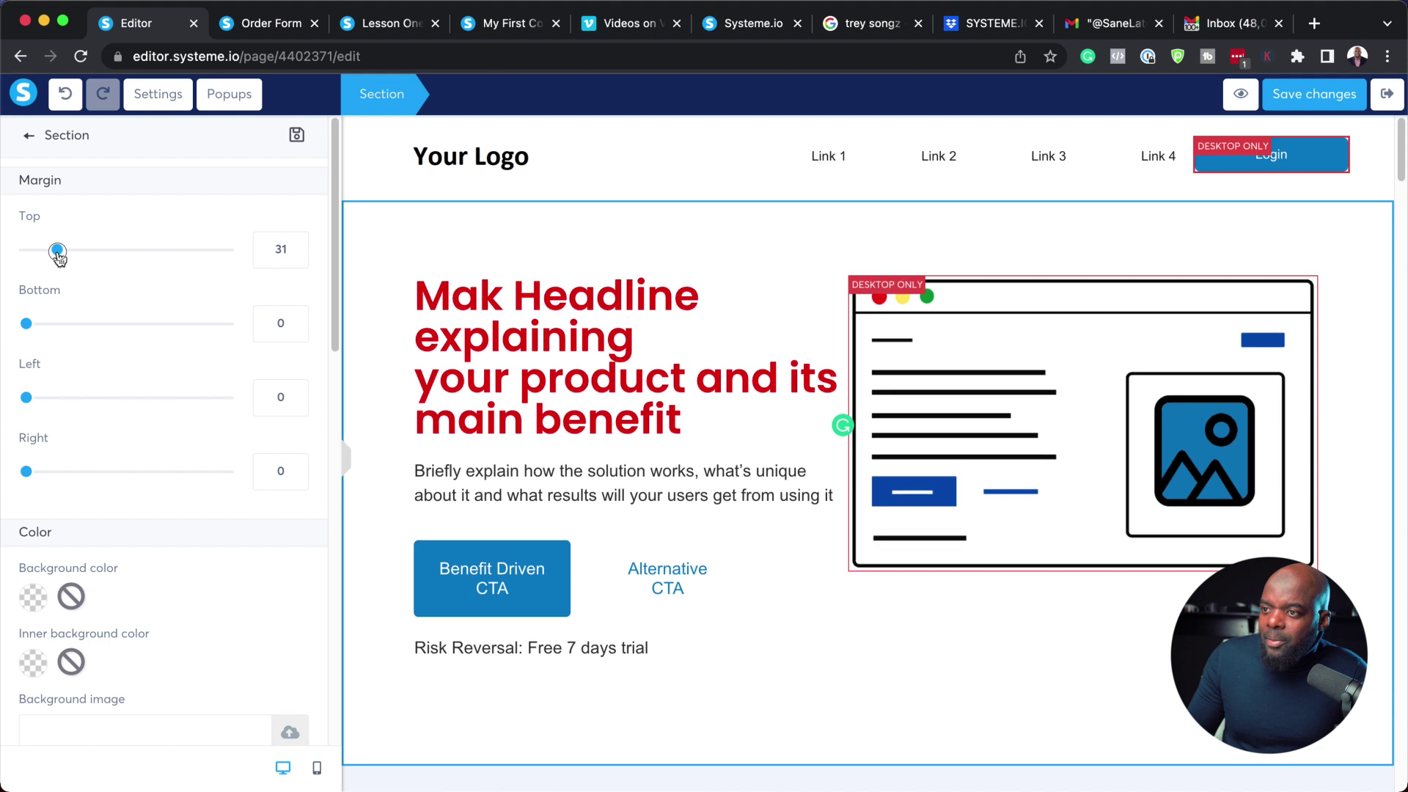
Set the headline section's background colour to the light grey f4f4f4.
scroll(110, 535, "down", 3)
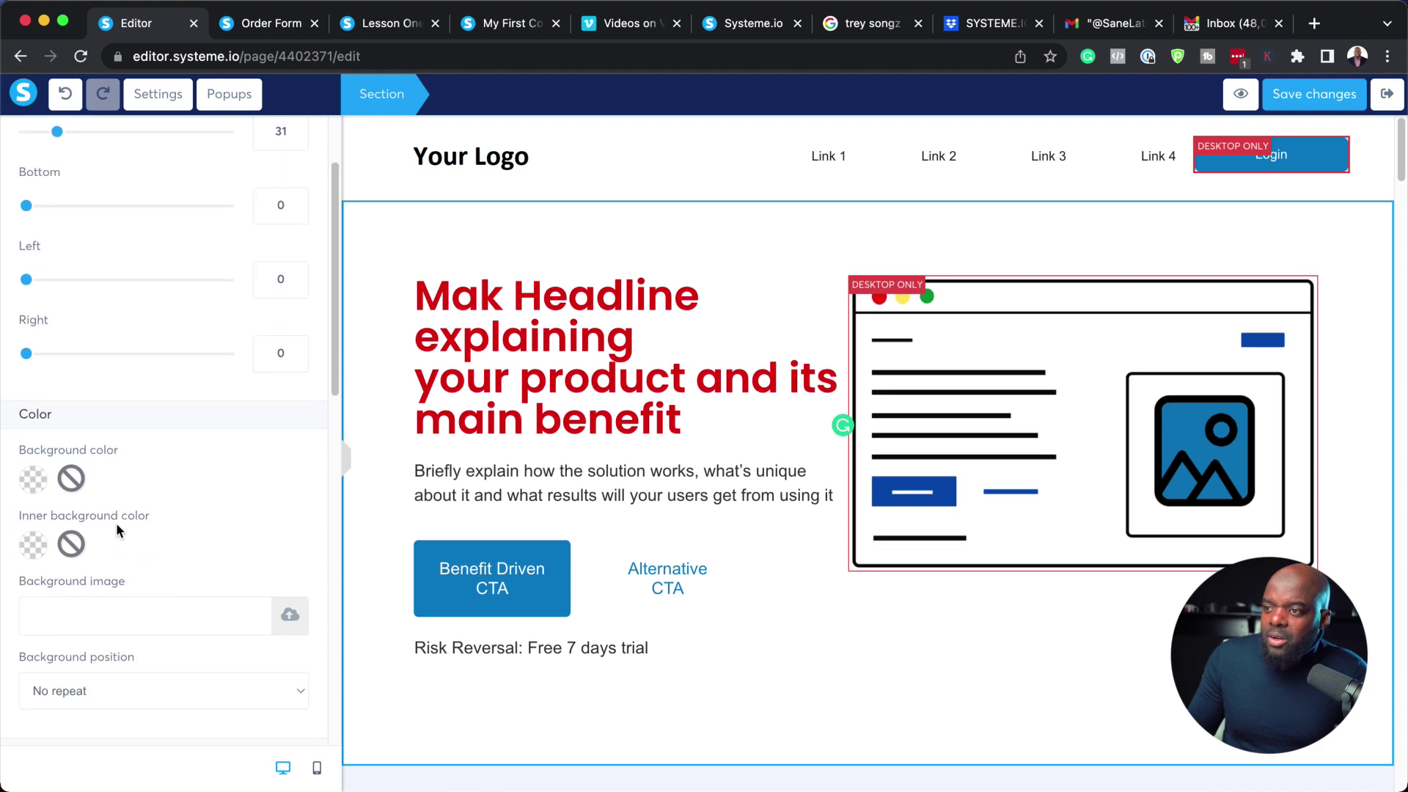
left_click(36, 478)
left_click(142, 431)
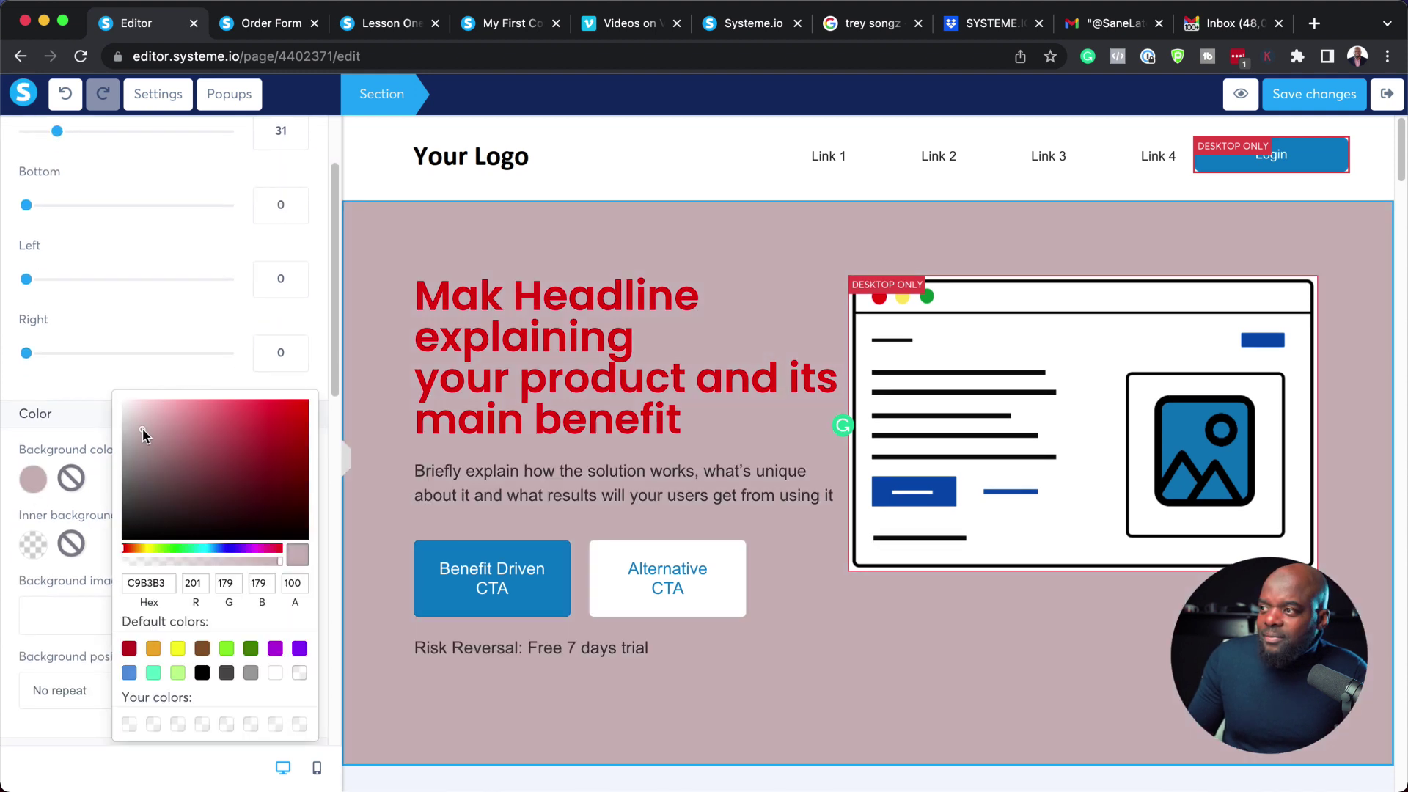
left_click_drag(133, 411, 124, 406)
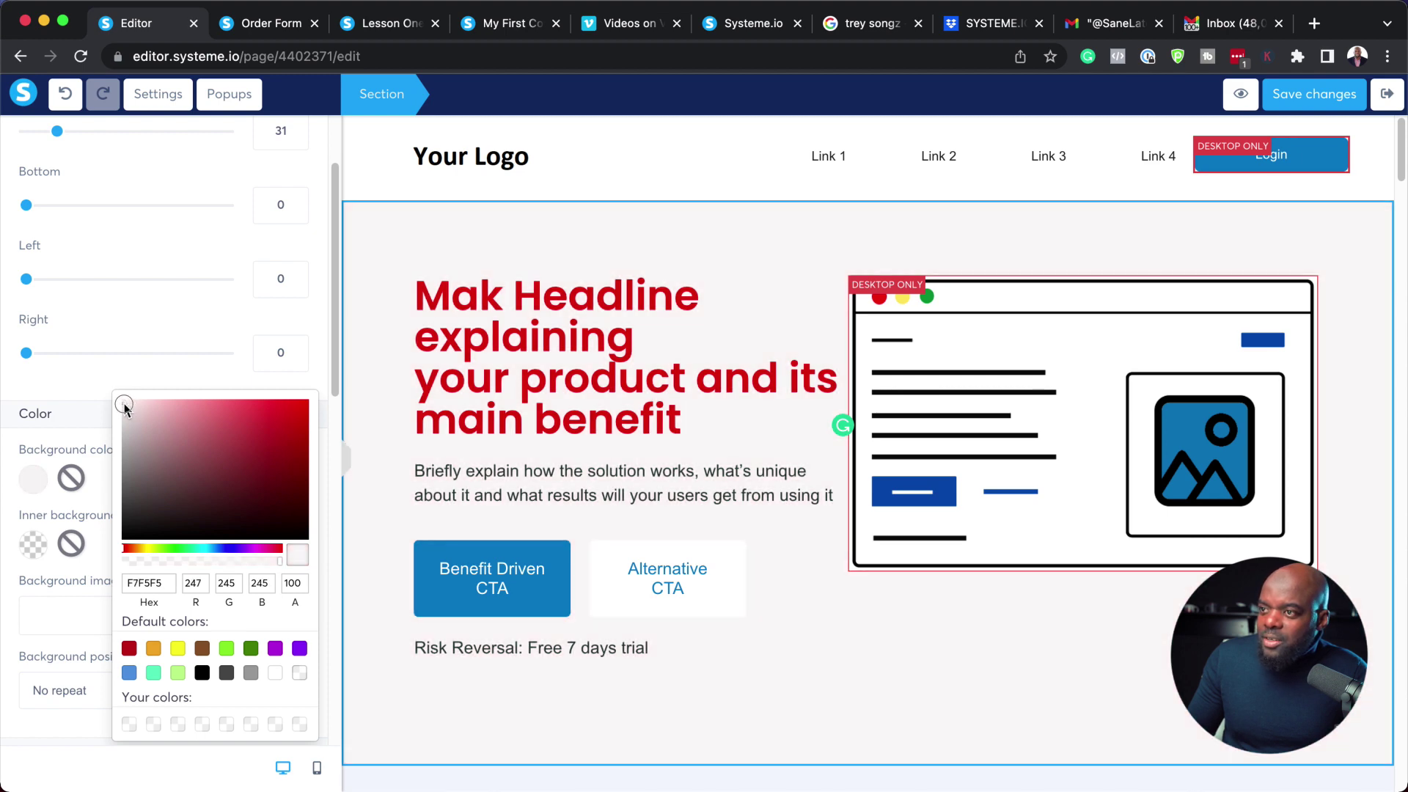
left_click(151, 587)
double_click(167, 581)
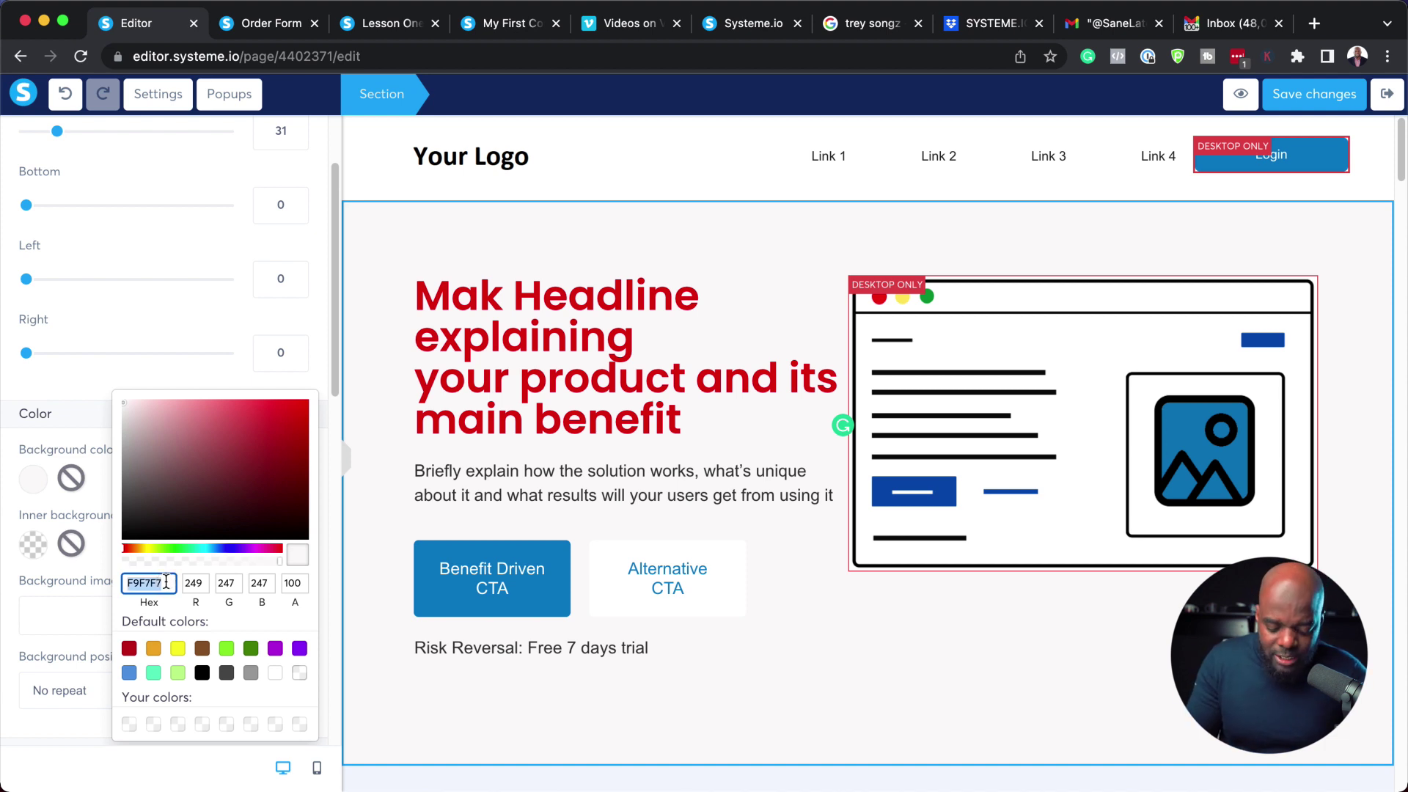
type("f4f4f4")
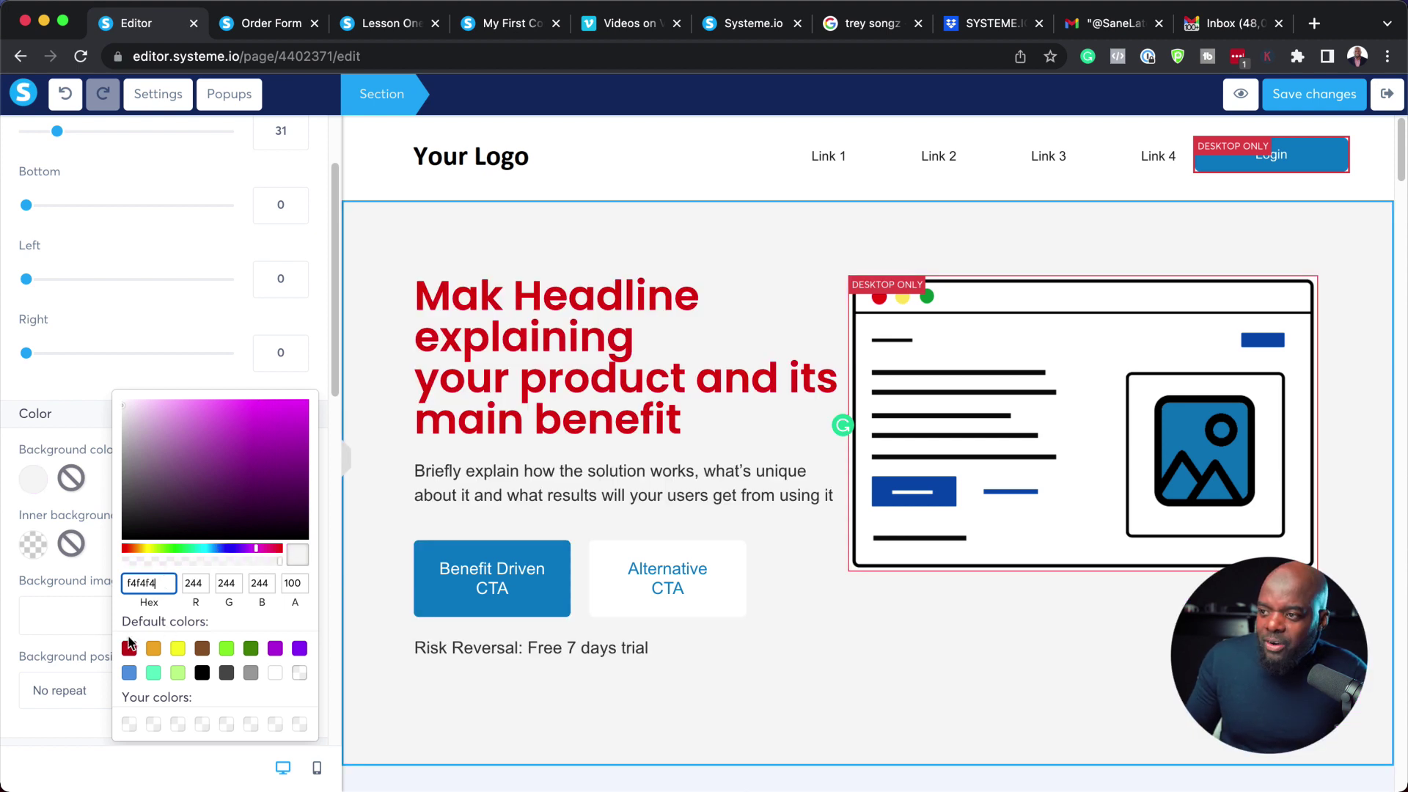
left_click(19, 648)
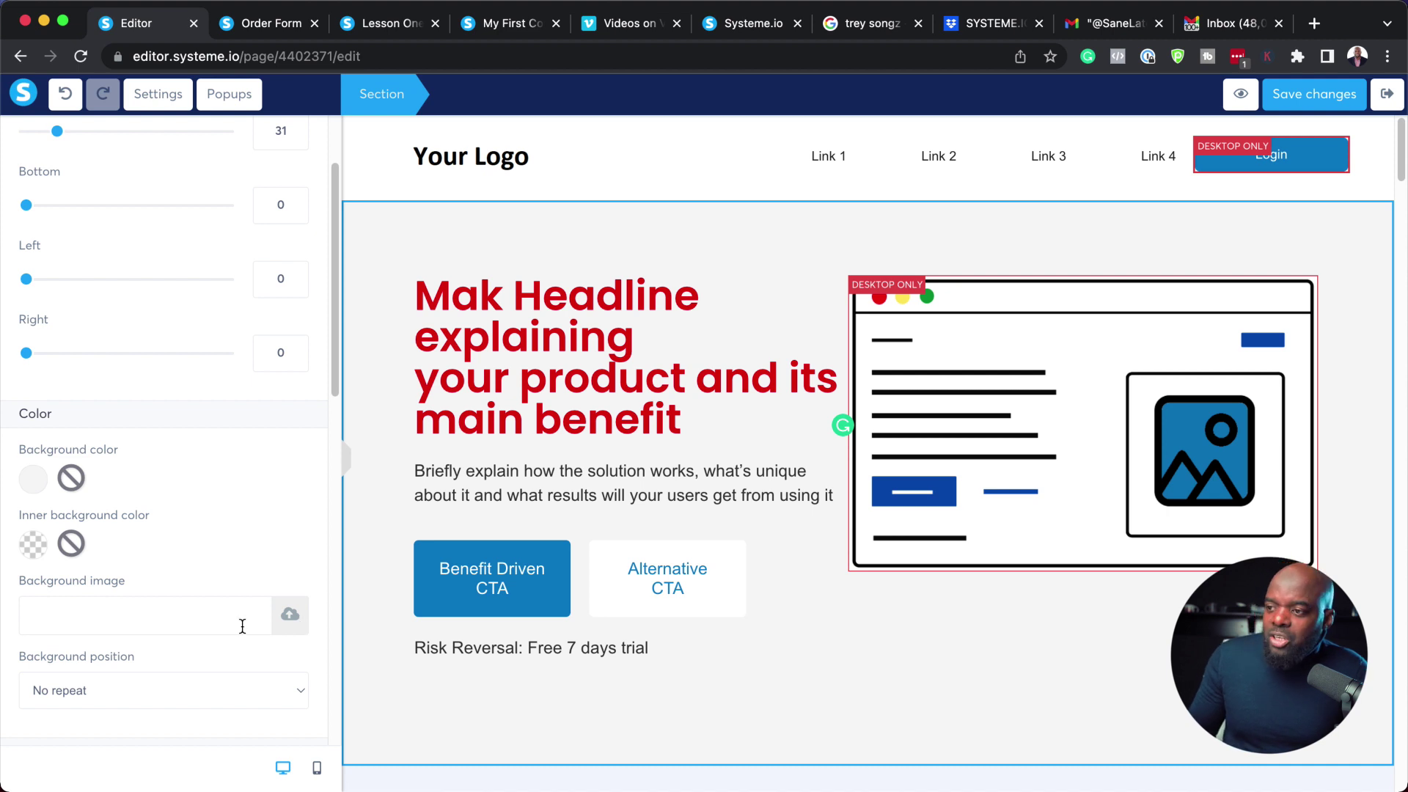
Increase the headline section's top padding slightly.
scroll(242, 625, "down", 5)
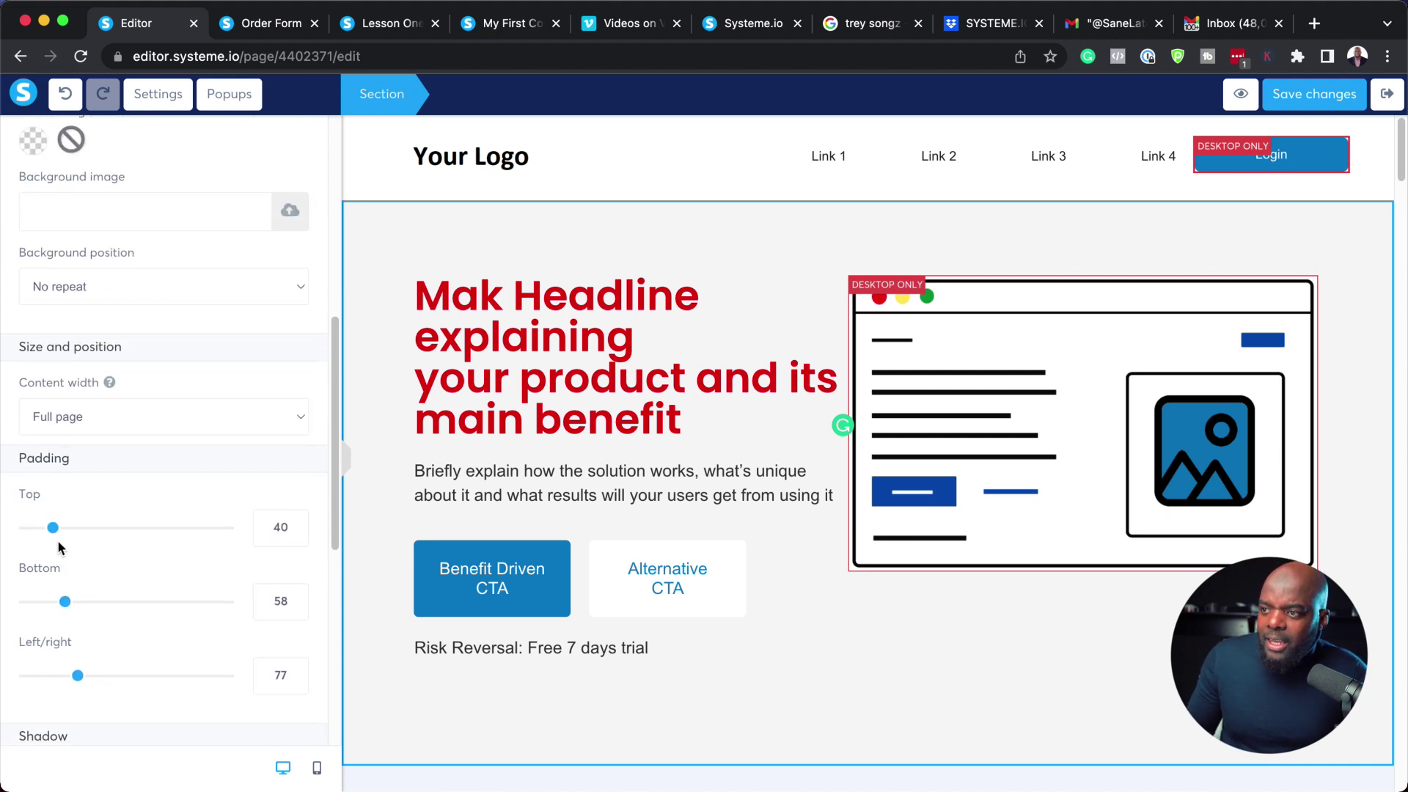
left_click_drag(54, 529, 60, 533)
Hide the headline section on desktop and make it visible there again.
scroll(157, 602, "down", 7)
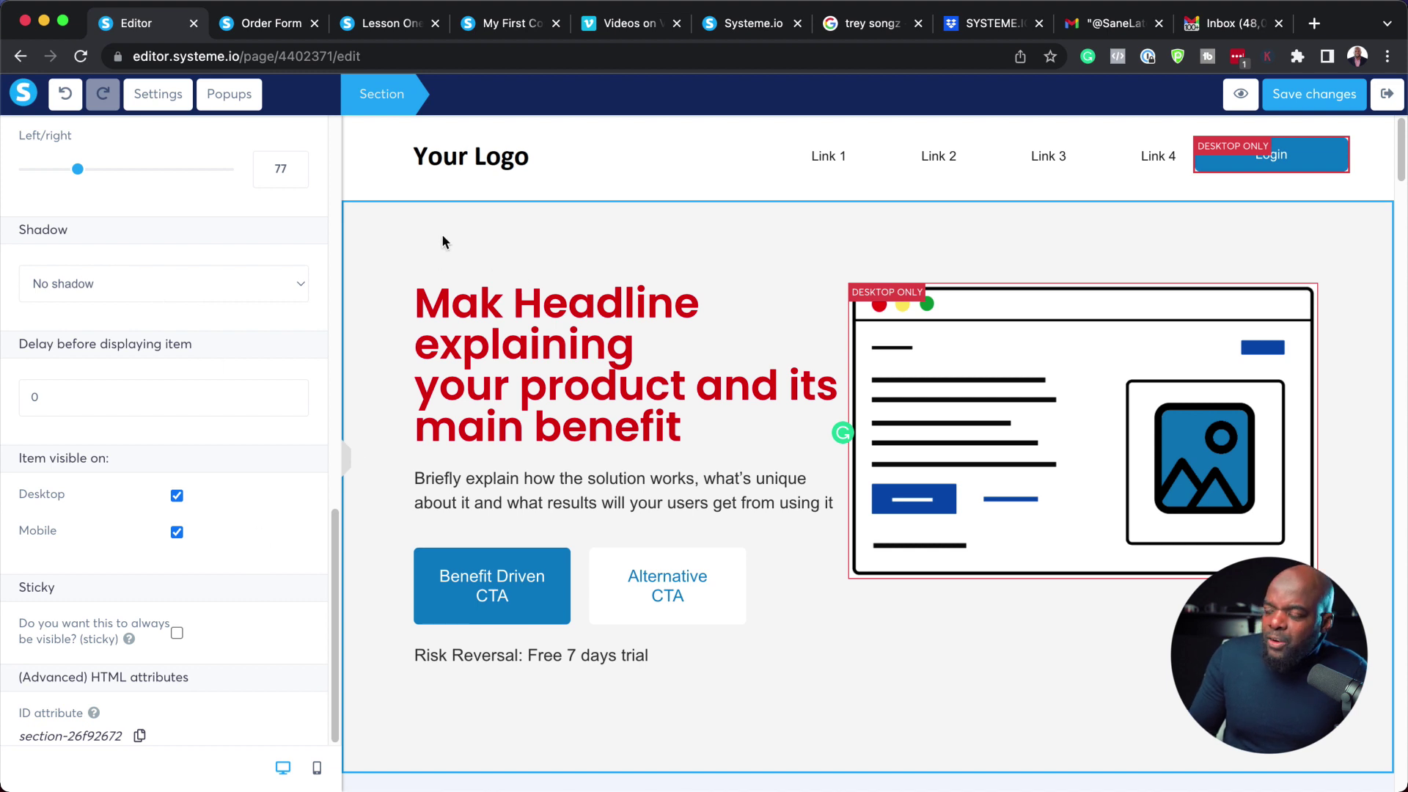
left_click(176, 497)
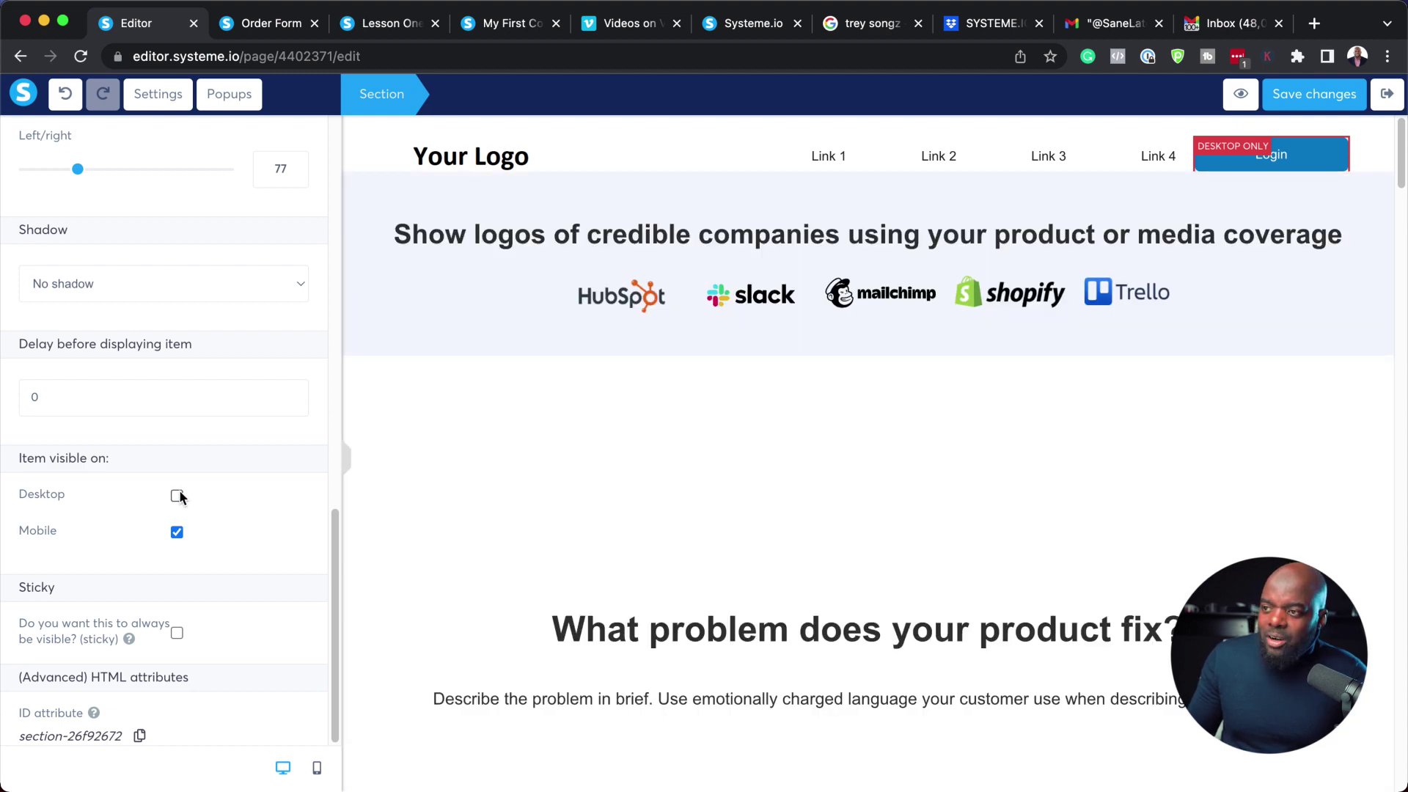
left_click(177, 497)
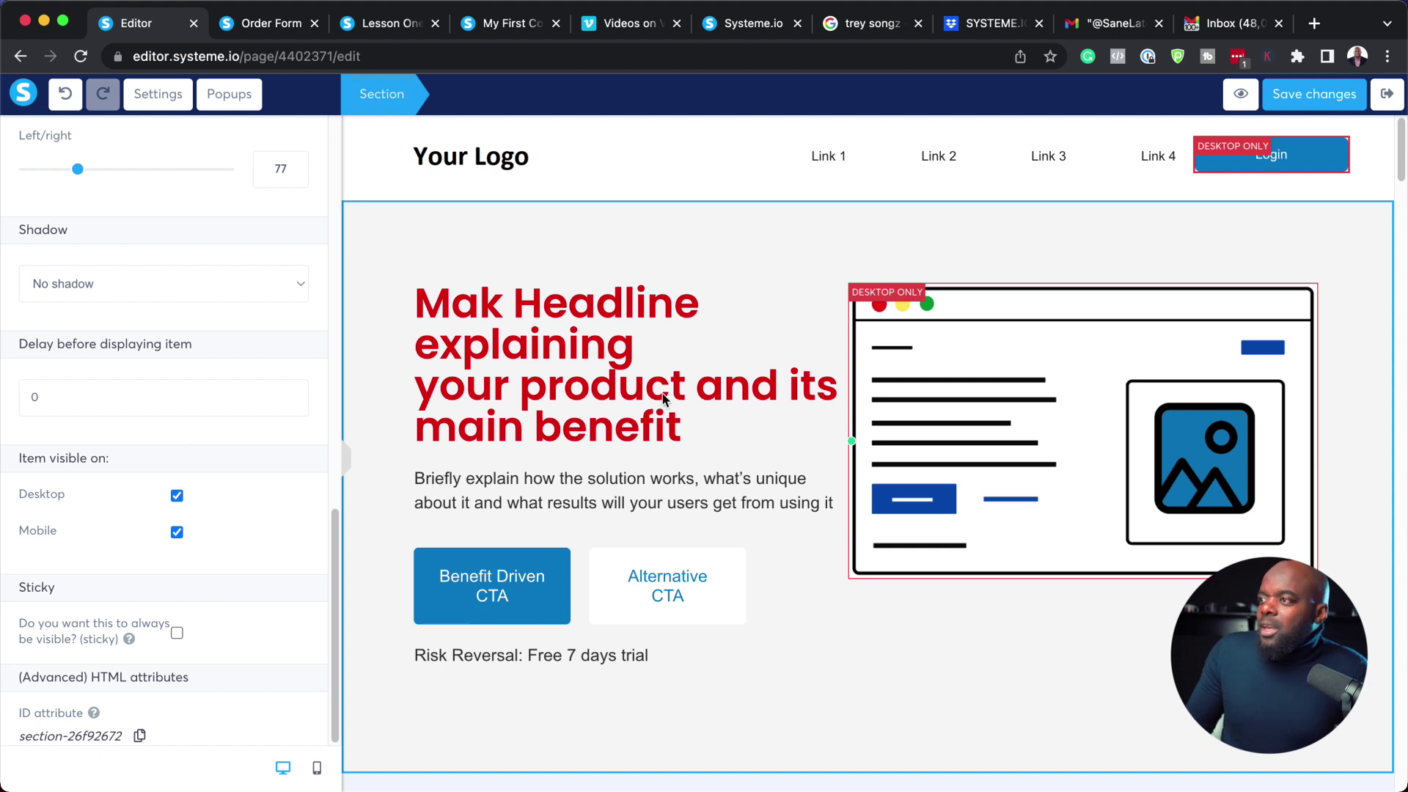
Preview the page in the mobile layout and return to the desktop layout.
left_click(319, 769)
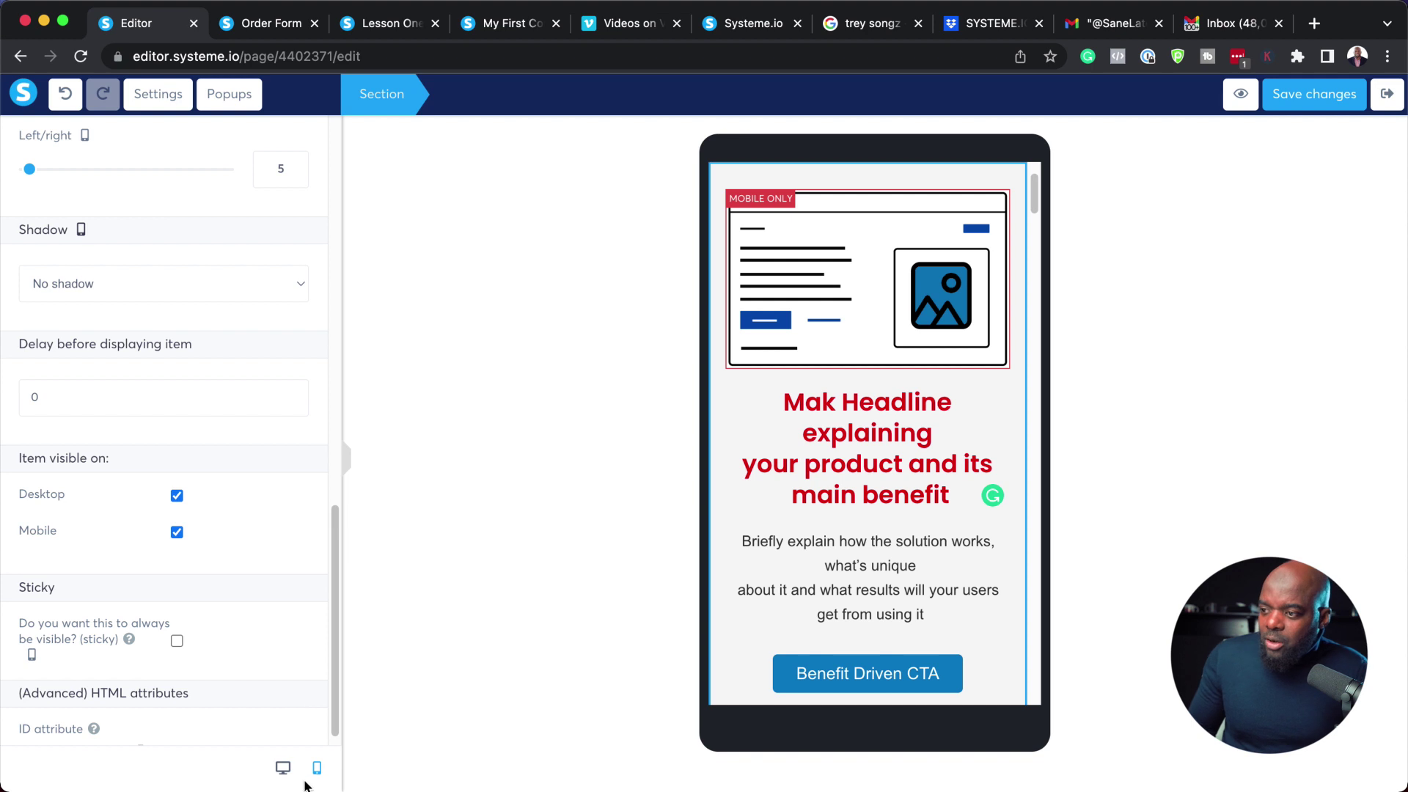
left_click(283, 769)
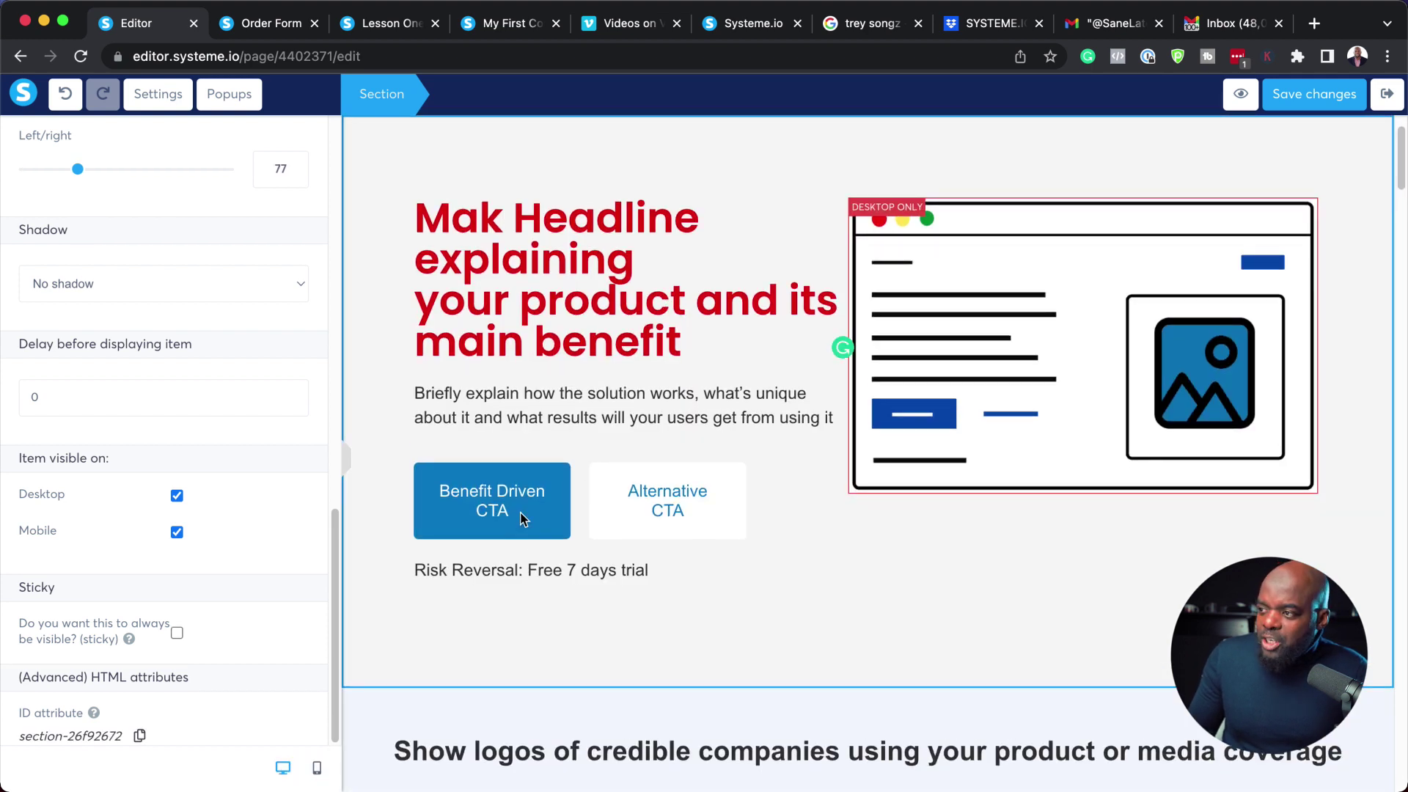
left_click(498, 510)
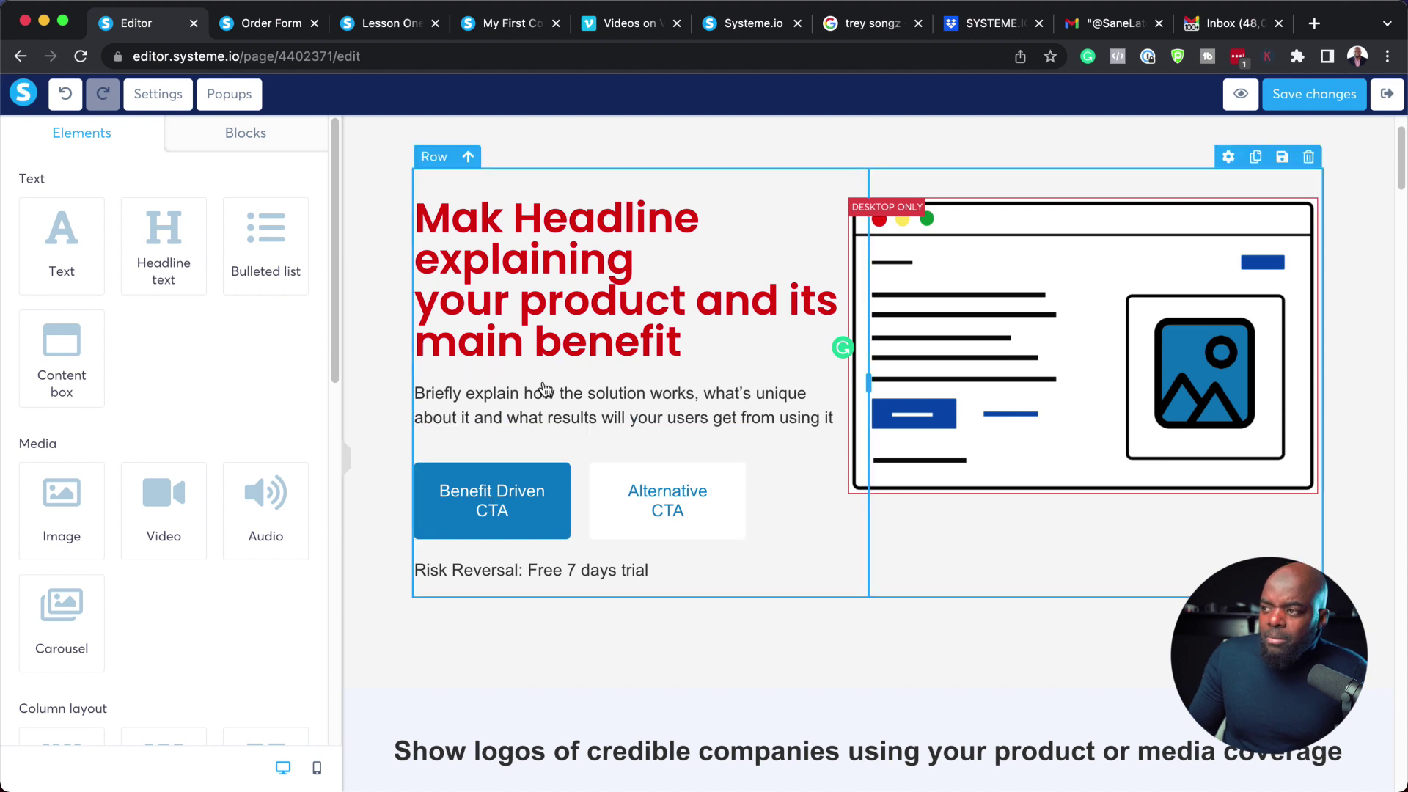
left_click(540, 415)
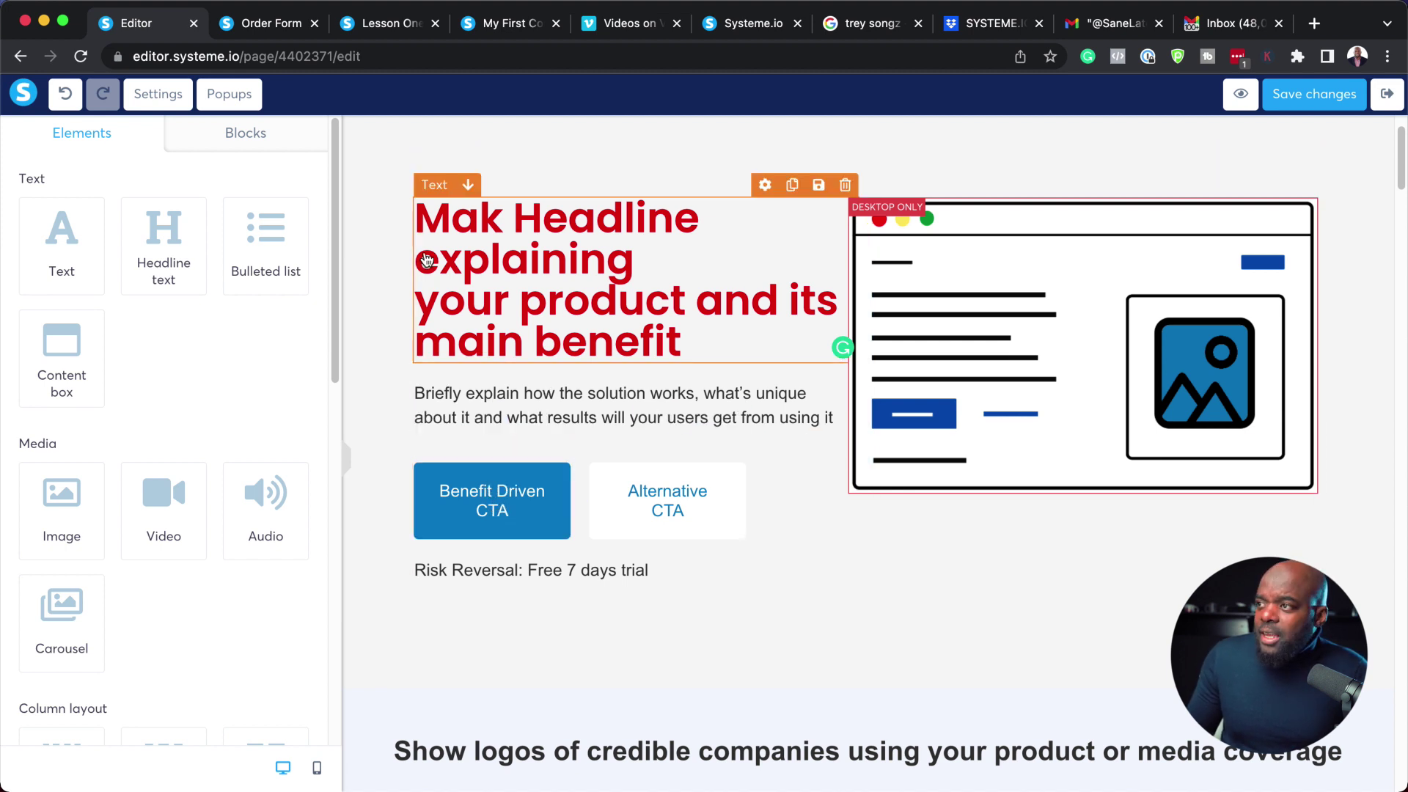
Try a left margin of 55 on the row holding the headline and image, and reset it to 0.
scroll(443, 429, "up", 2)
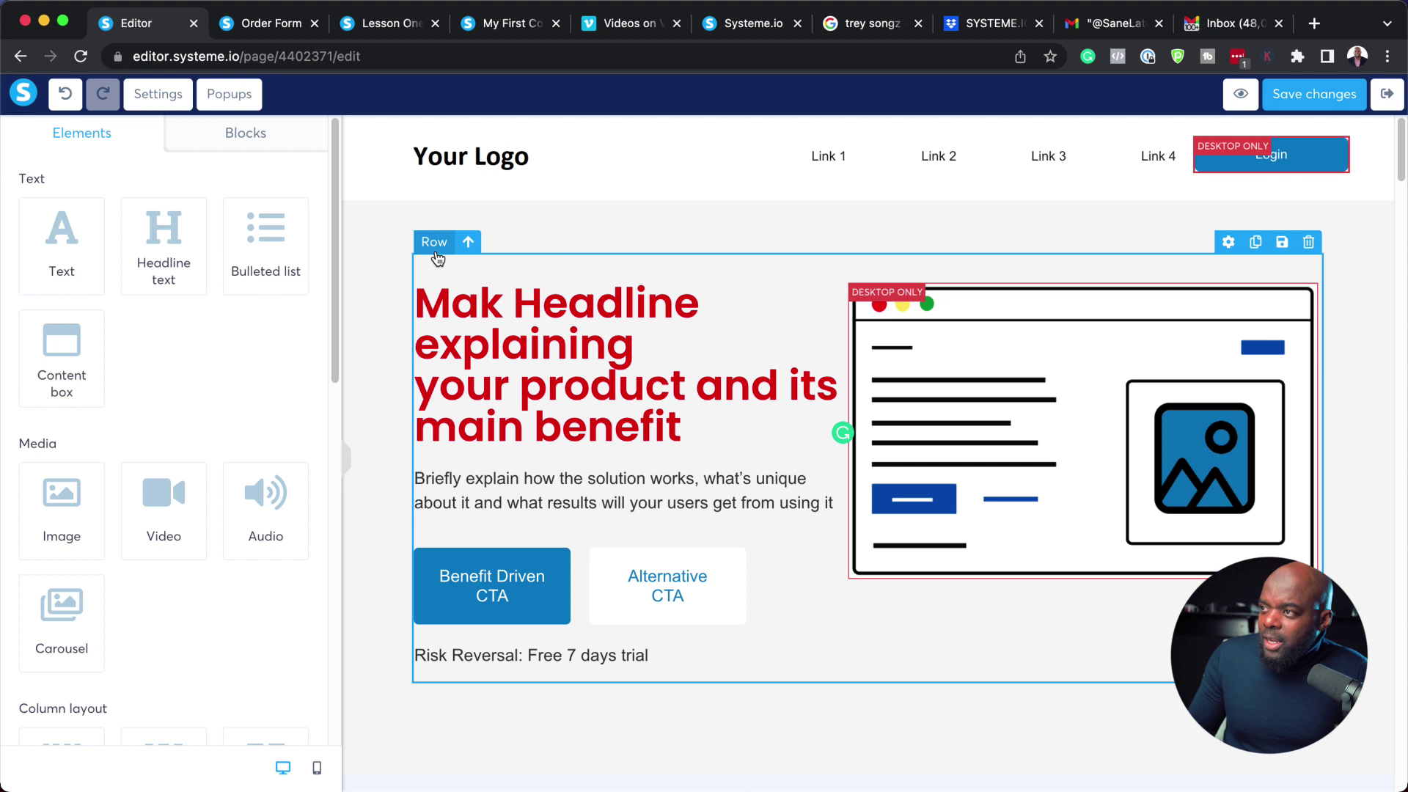
left_click(436, 253)
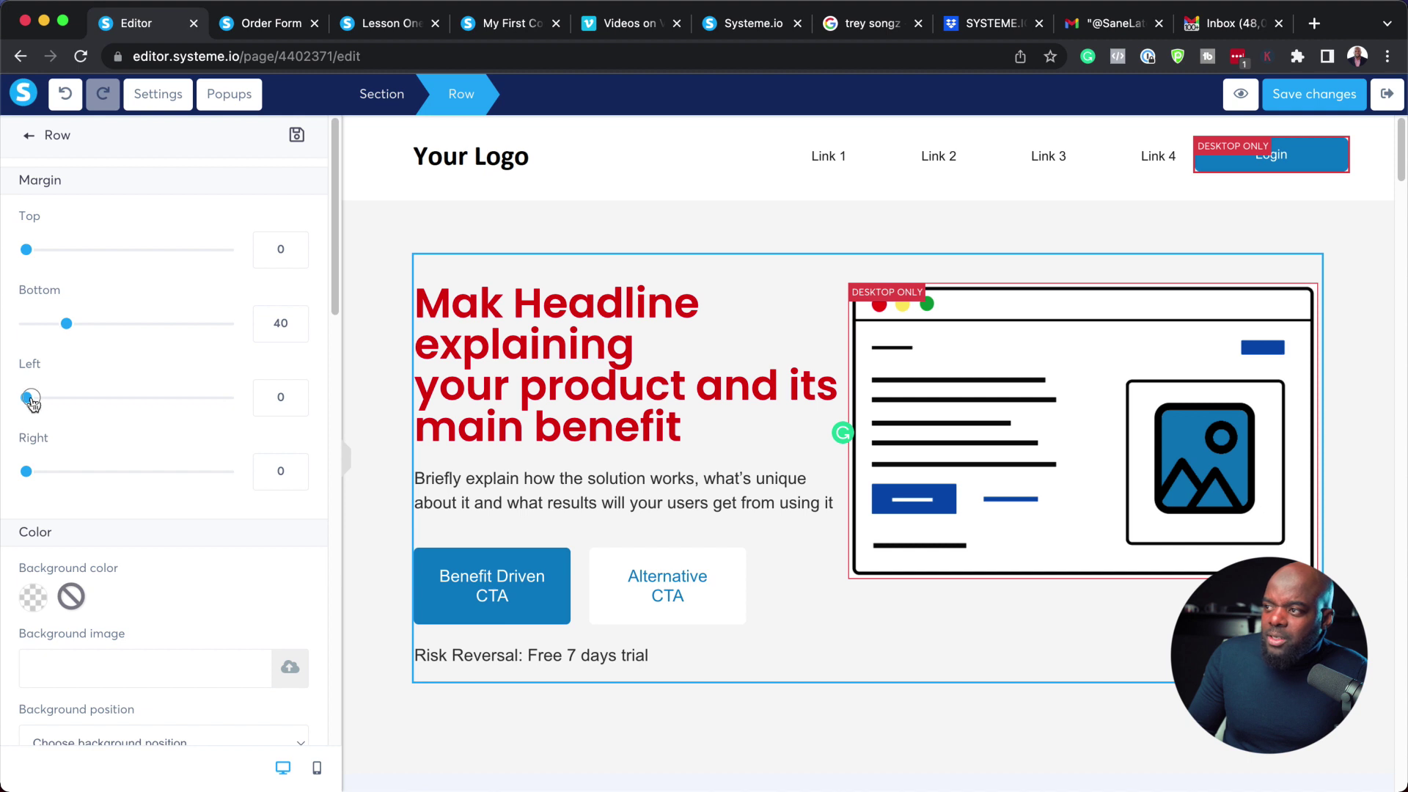
left_click_drag(29, 400, 83, 404)
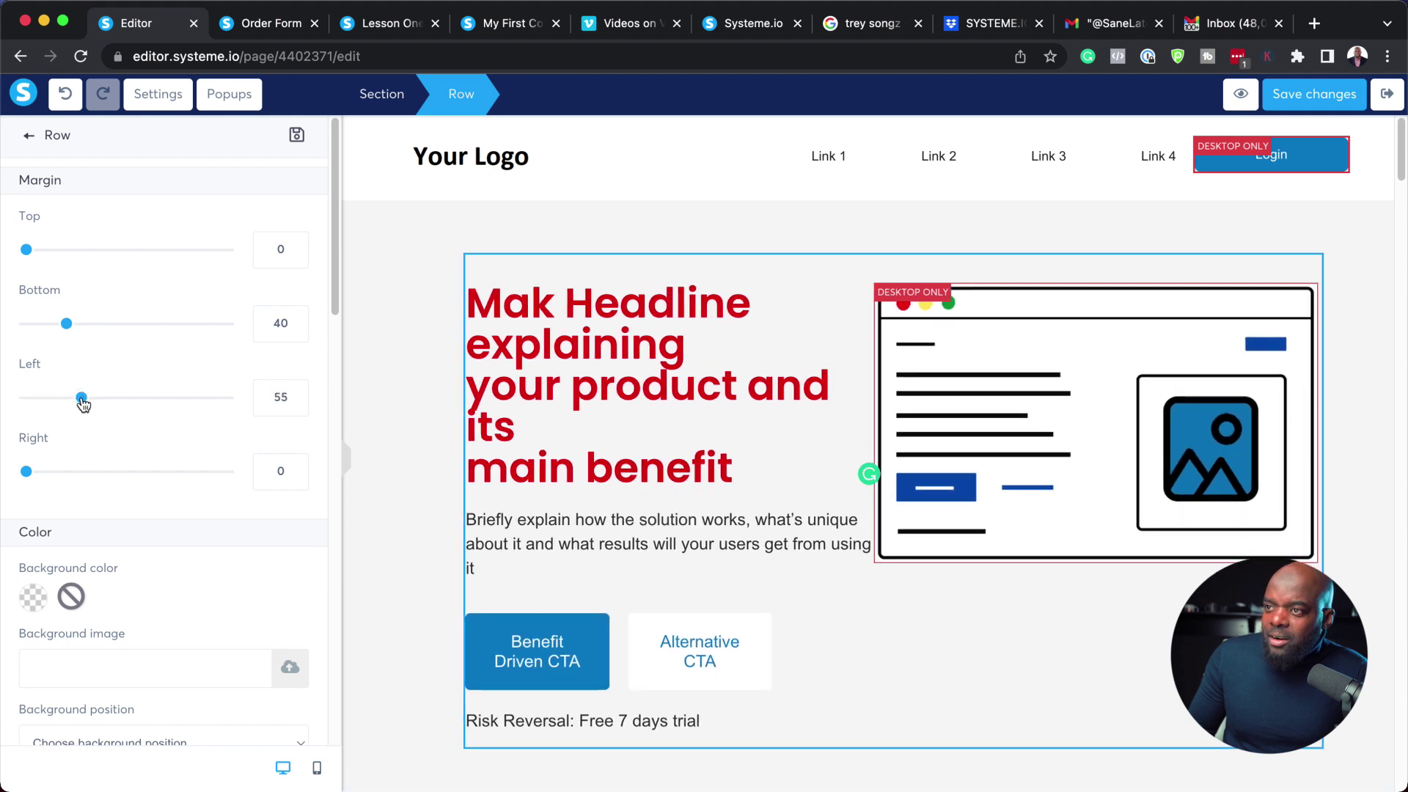
left_click_drag(25, 472, 94, 473)
left_click_drag(9, 467, 11, 468)
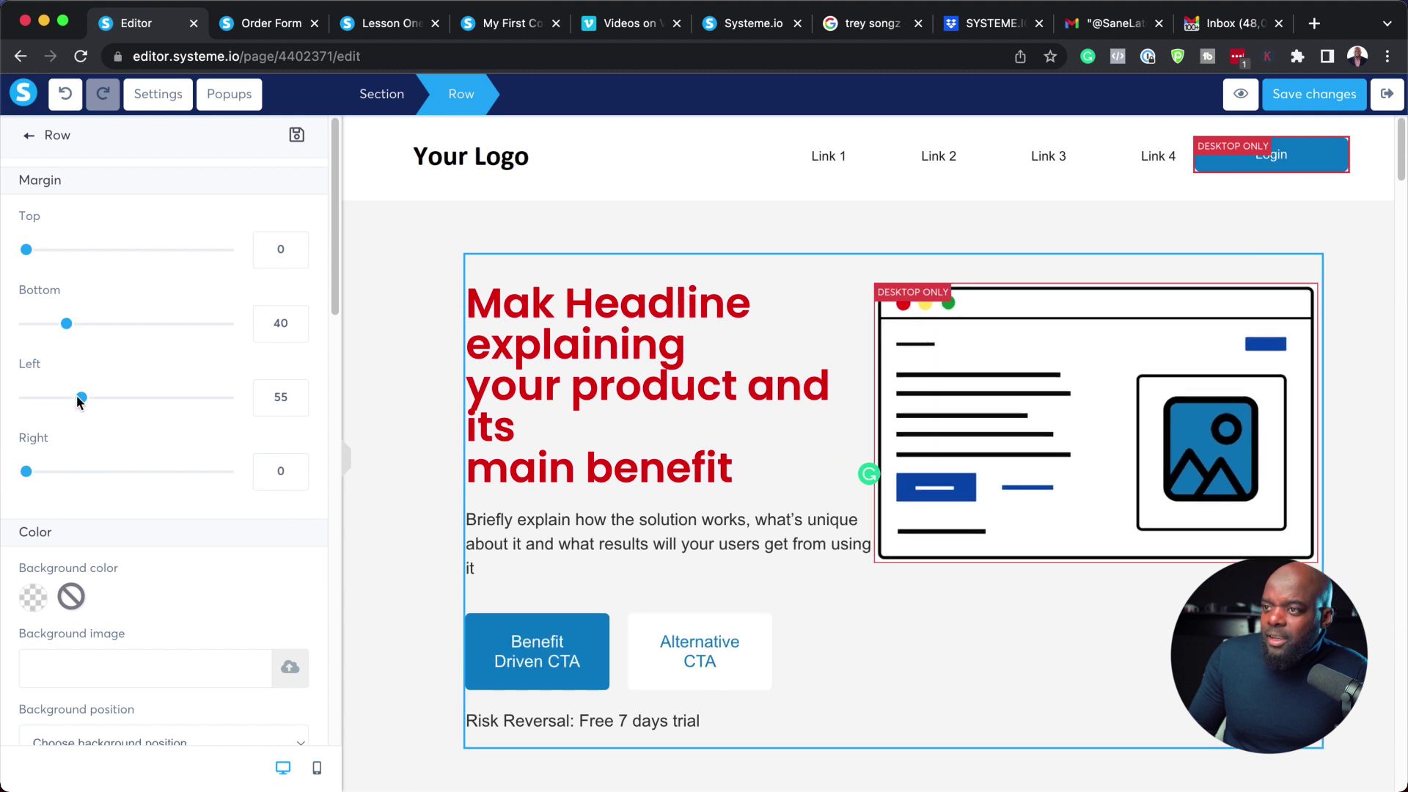
left_click_drag(82, 398, 12, 400)
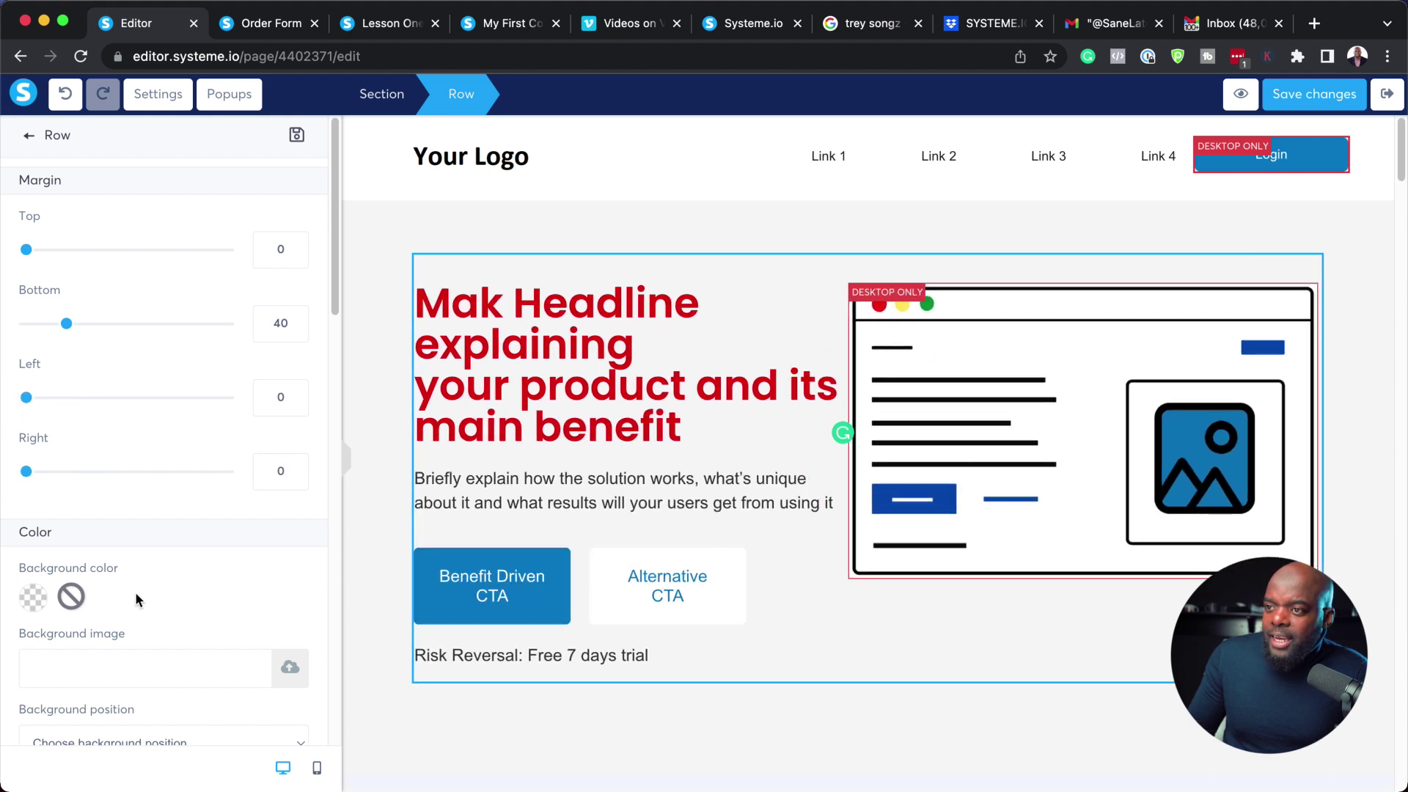
Review the headline row's background, padding, shadow, border and rounded corner settings.
scroll(136, 591, "down", 2)
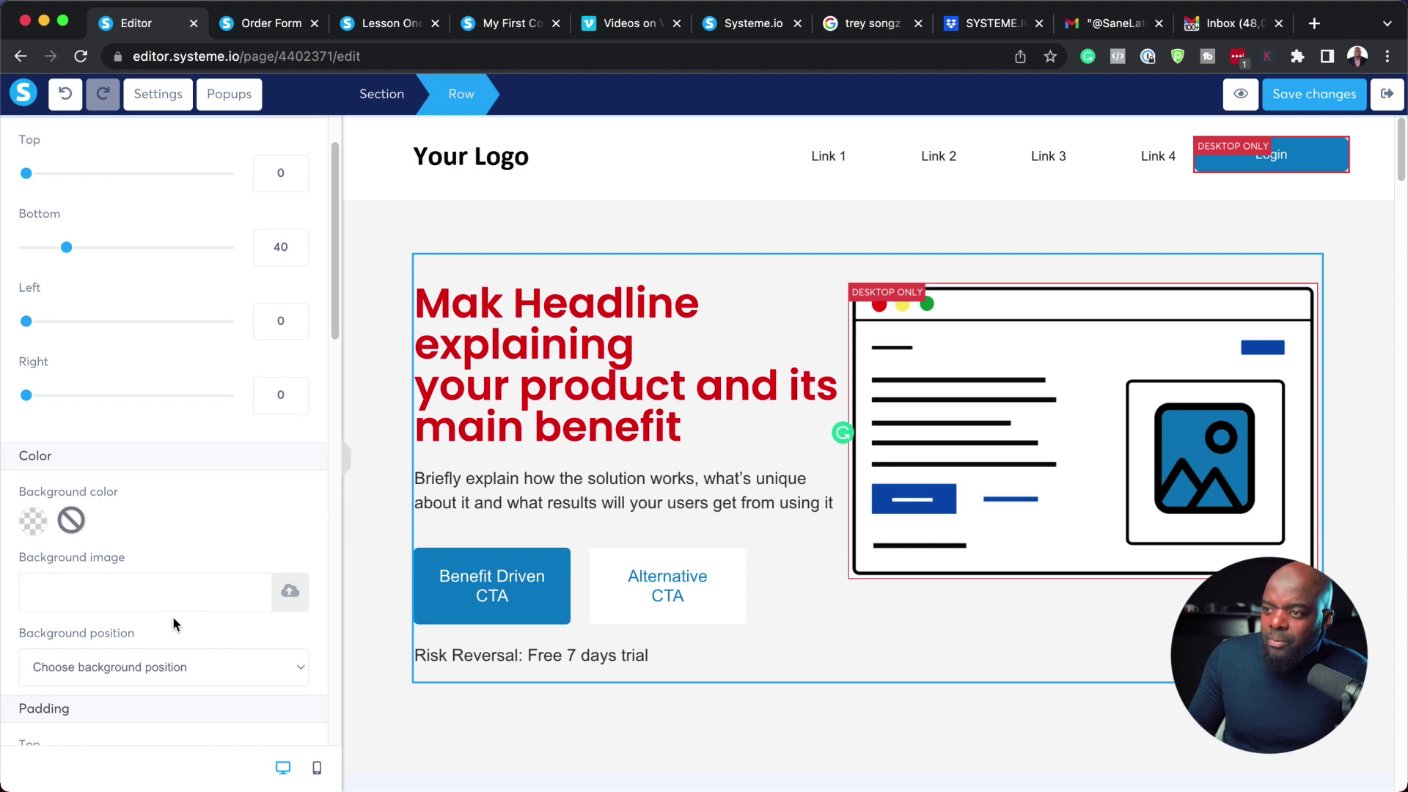
scroll(173, 616, "down", 10)
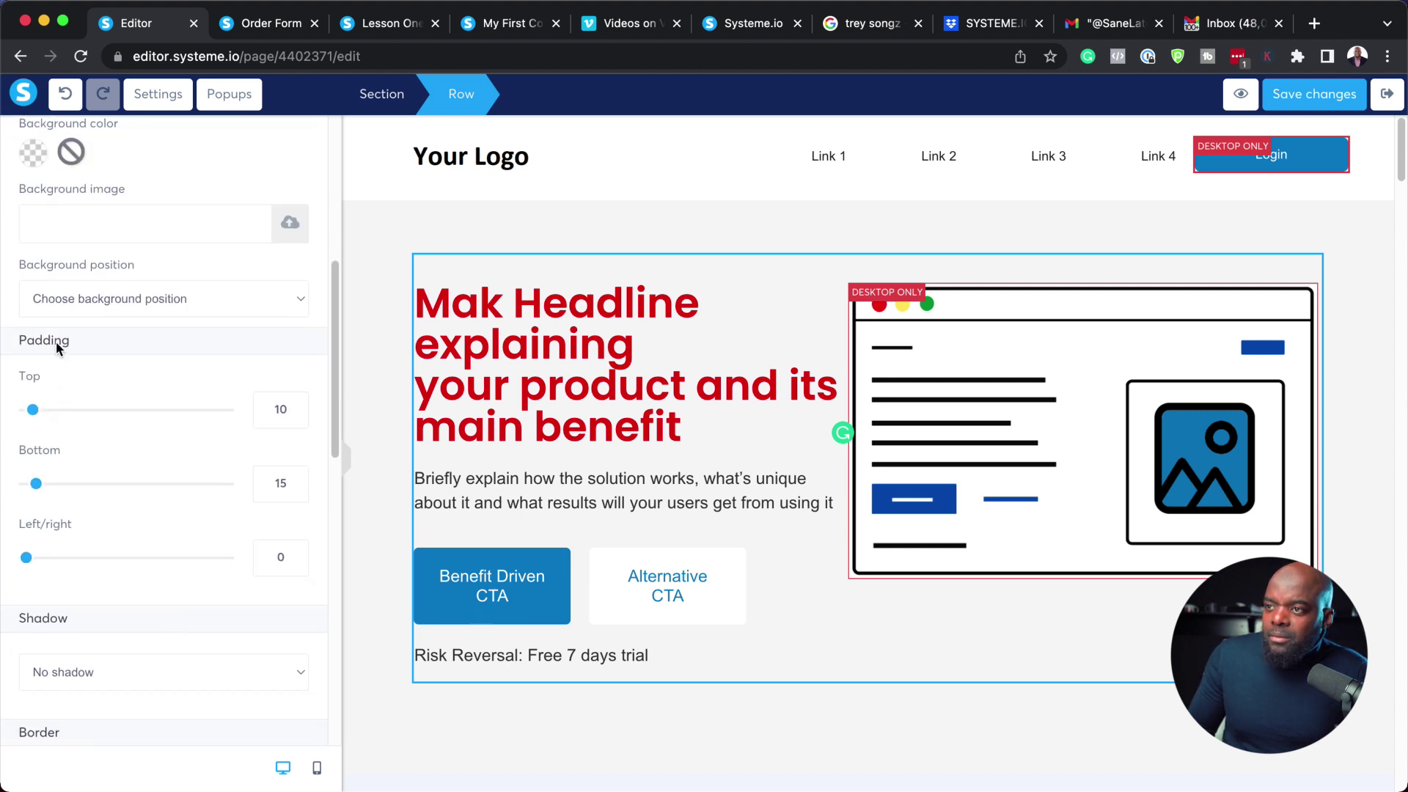
scroll(184, 661, "down", 3)
scroll(183, 659, "down", 3)
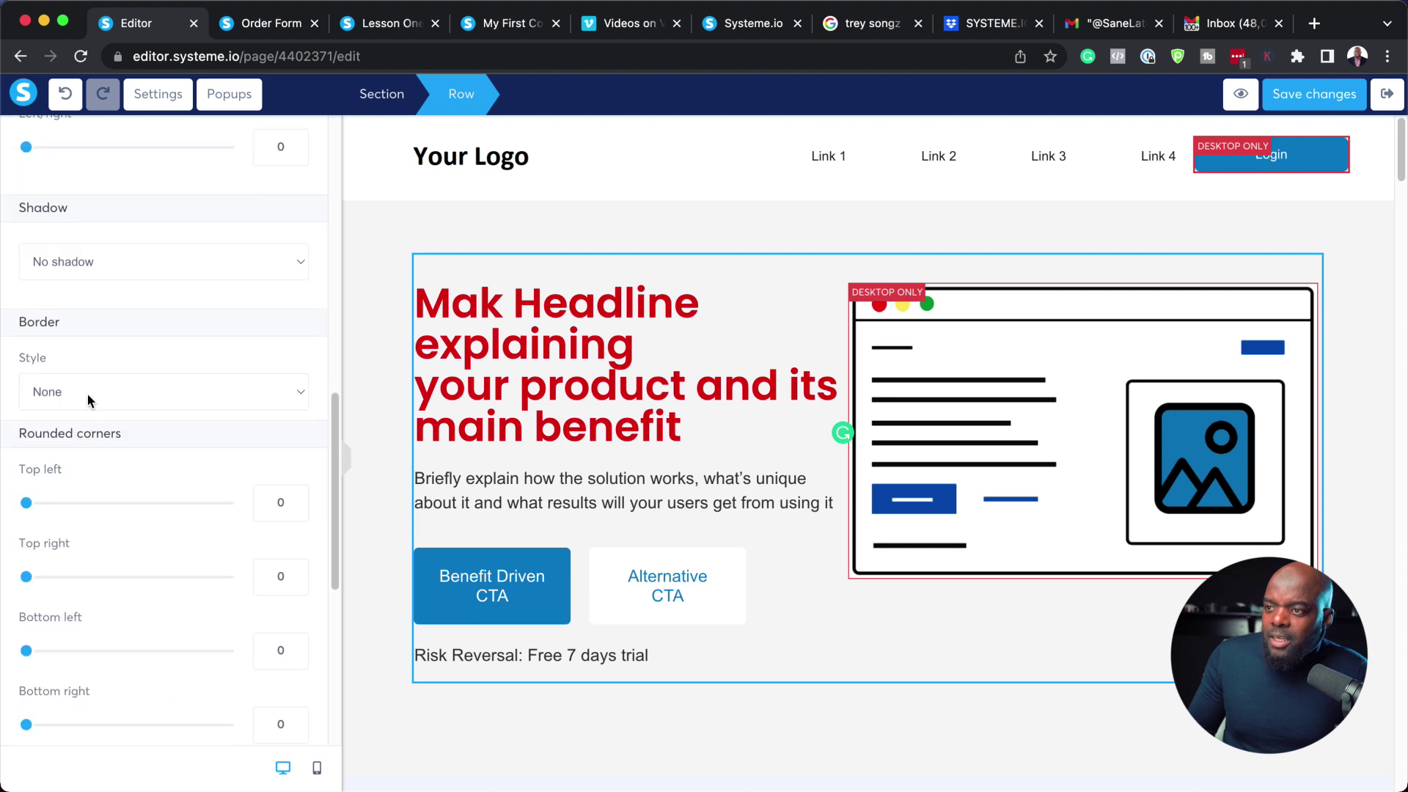
scroll(209, 658, "down", 2)
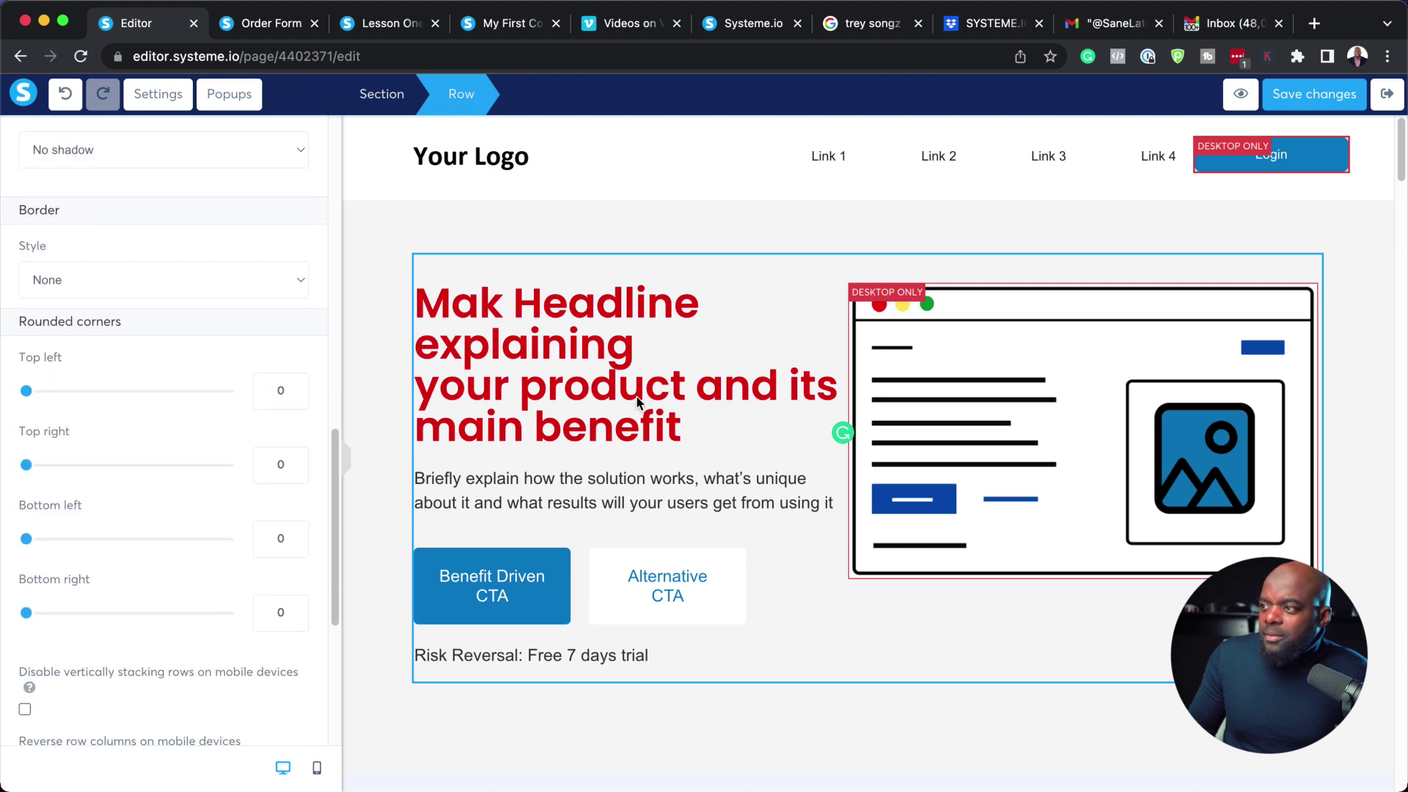
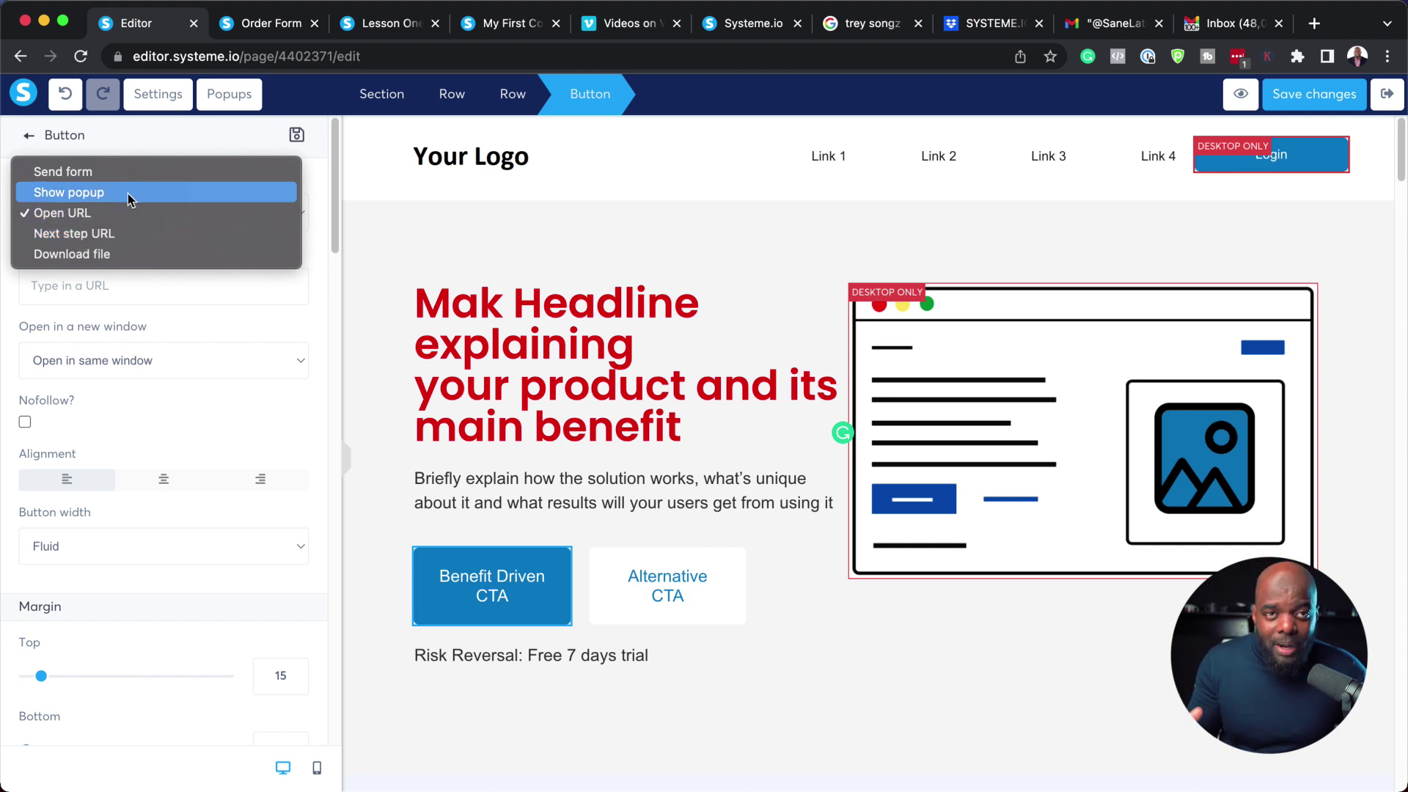
Review the Benefit Driven CTA button's click action, URL, width, margin and text settings.
left_click(310, 288)
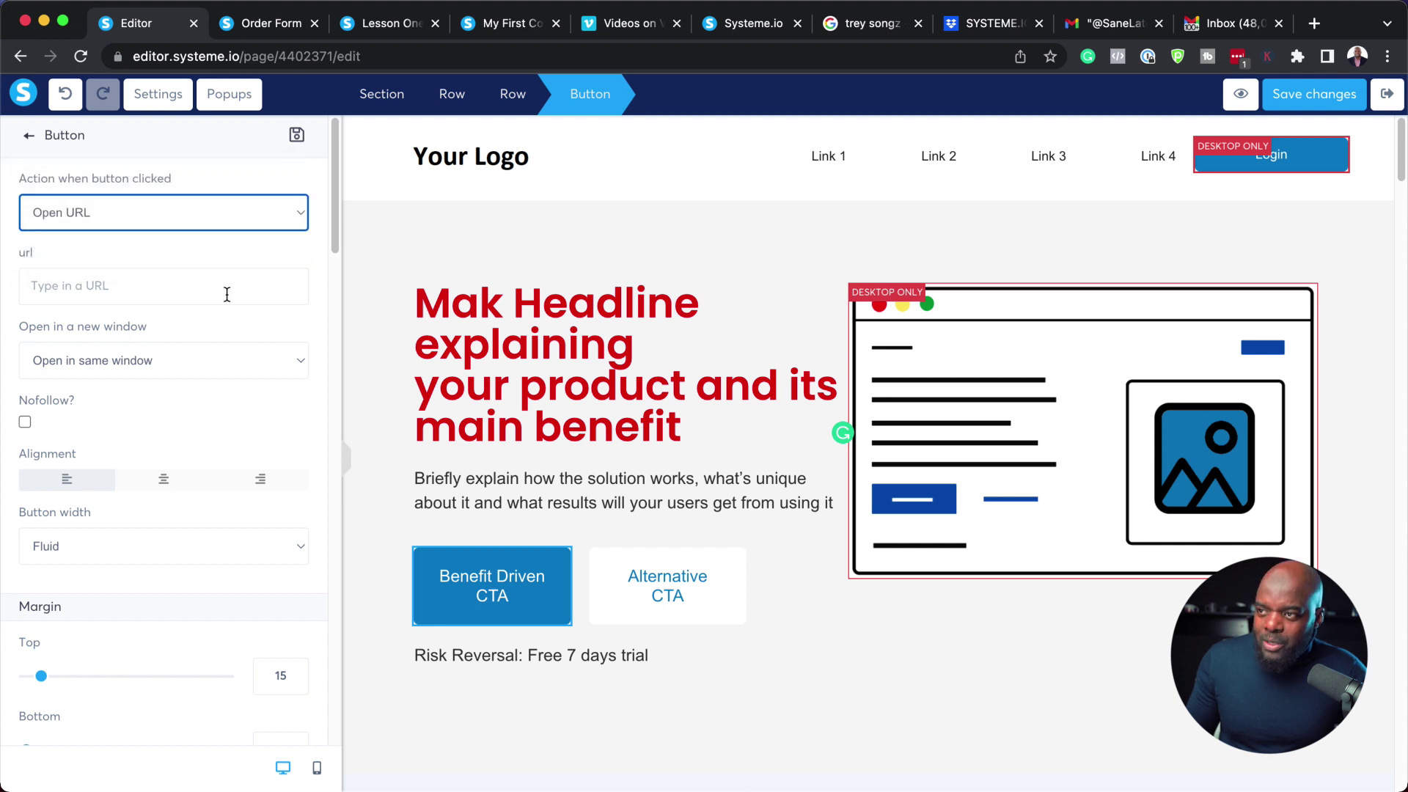
scroll(246, 598, "down", 4)
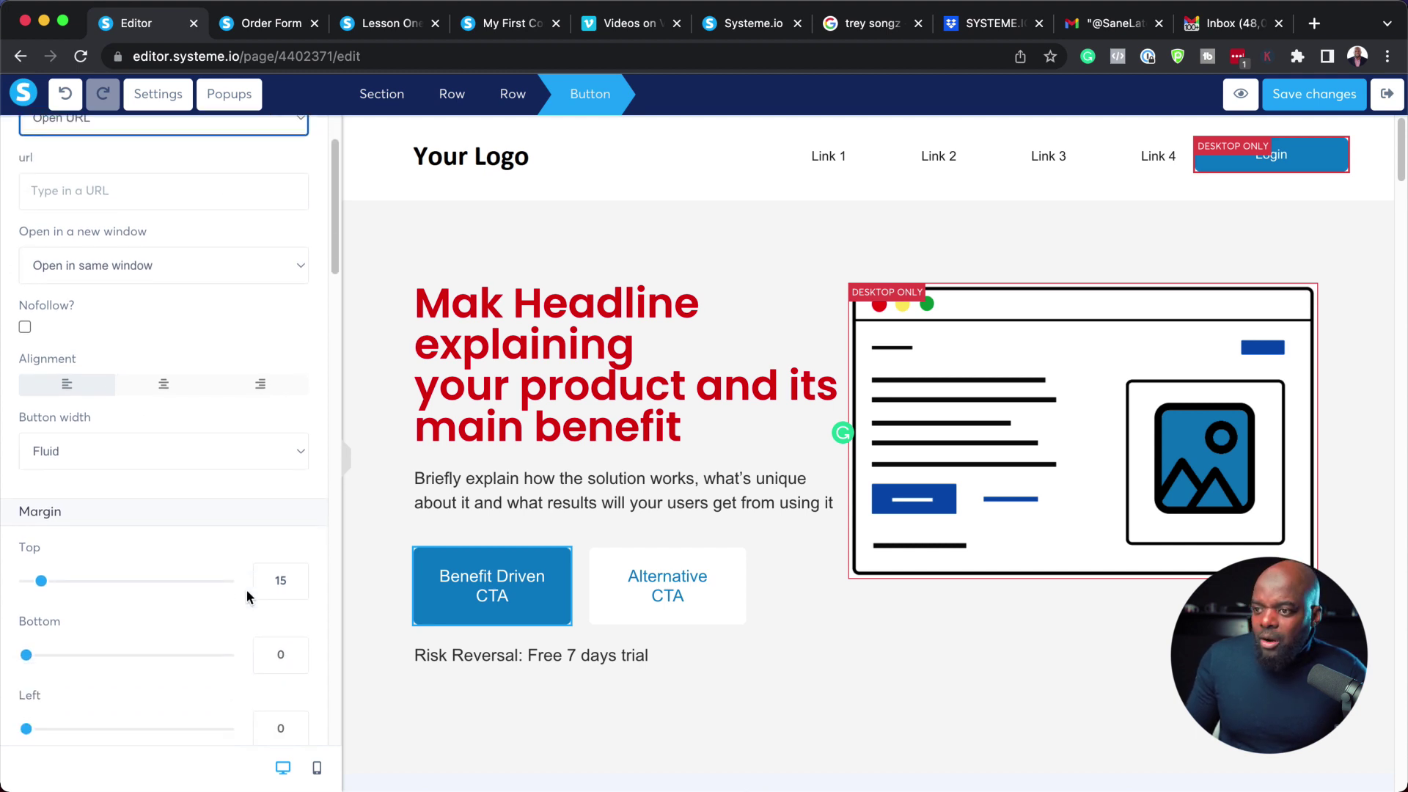
scroll(247, 624, "down", 10)
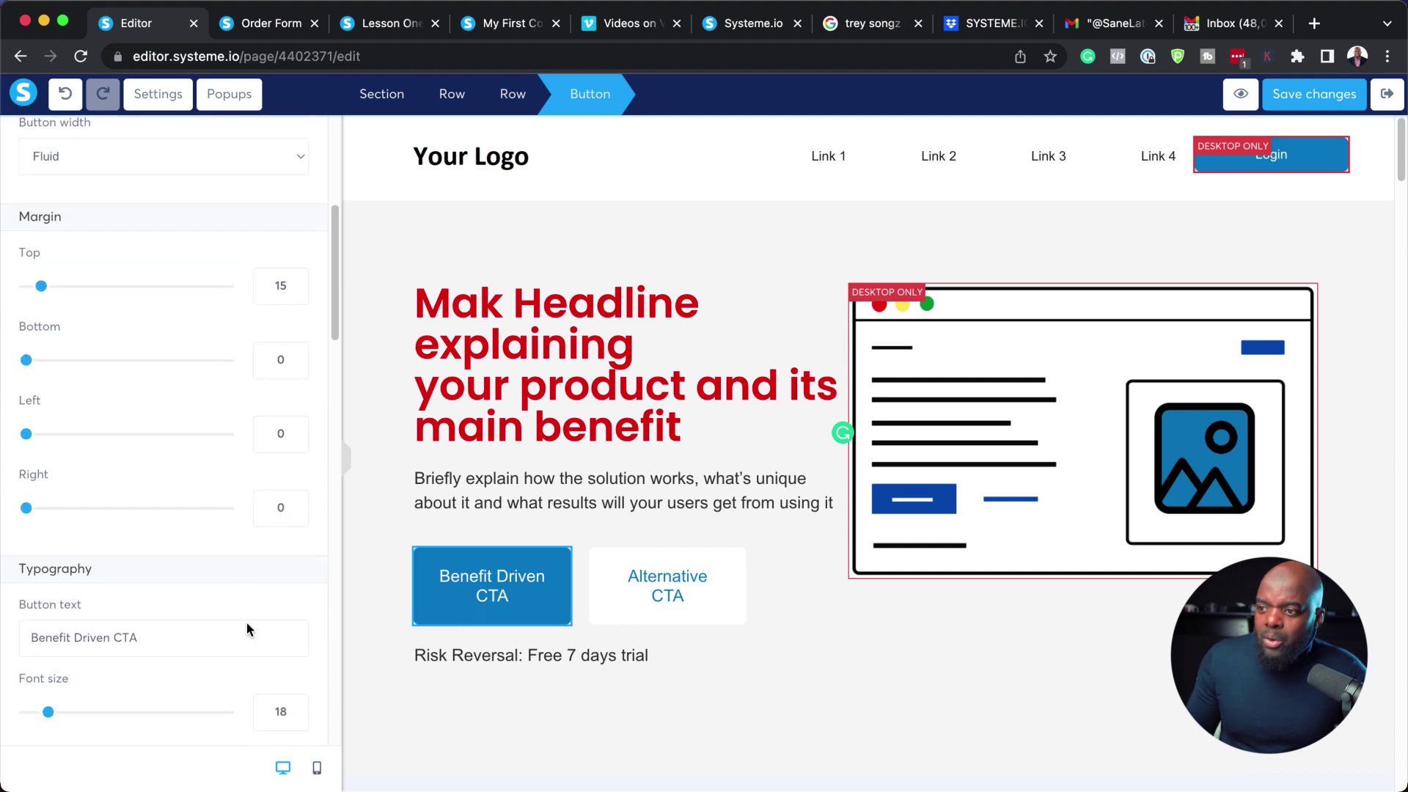
left_click_drag(155, 427, 31, 429)
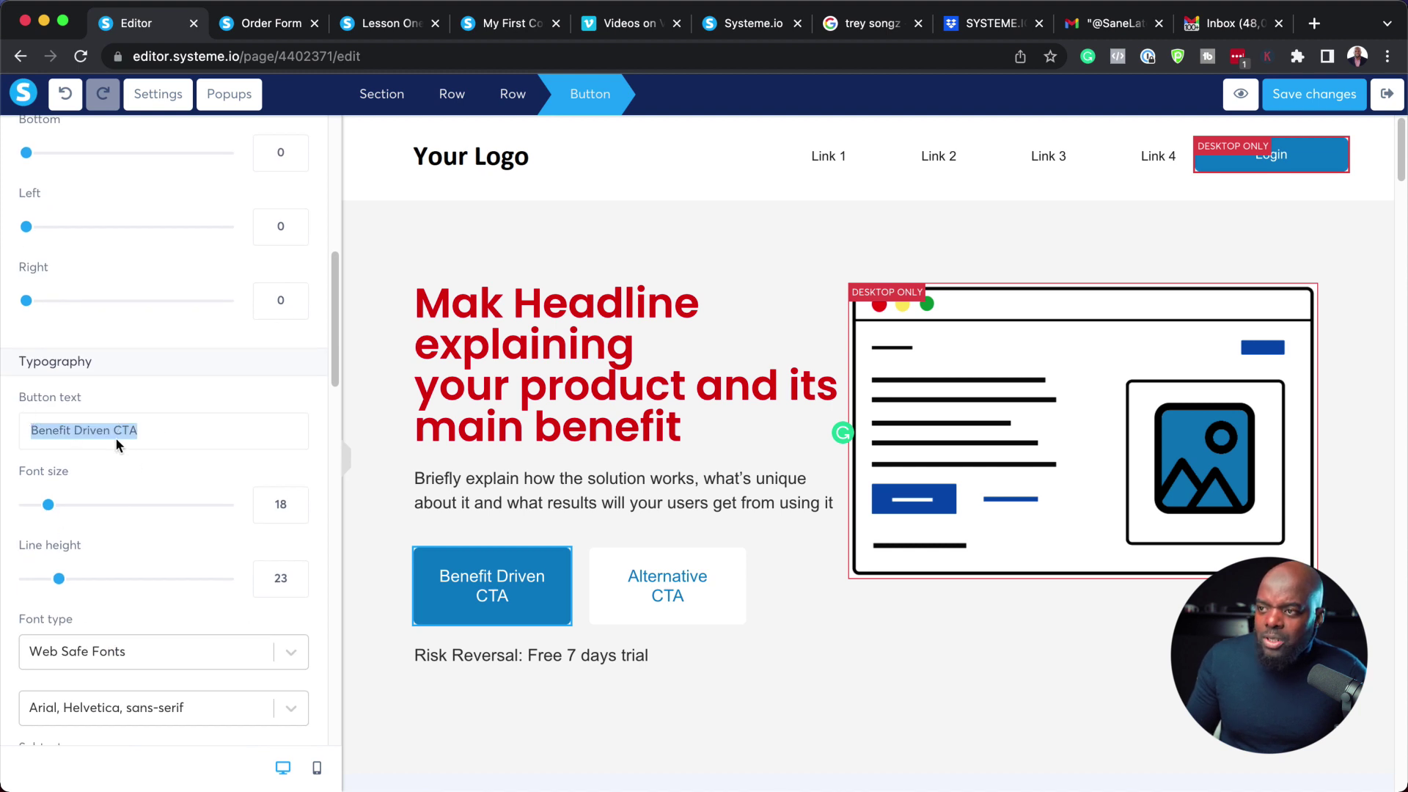
scroll(242, 686, "down", 3)
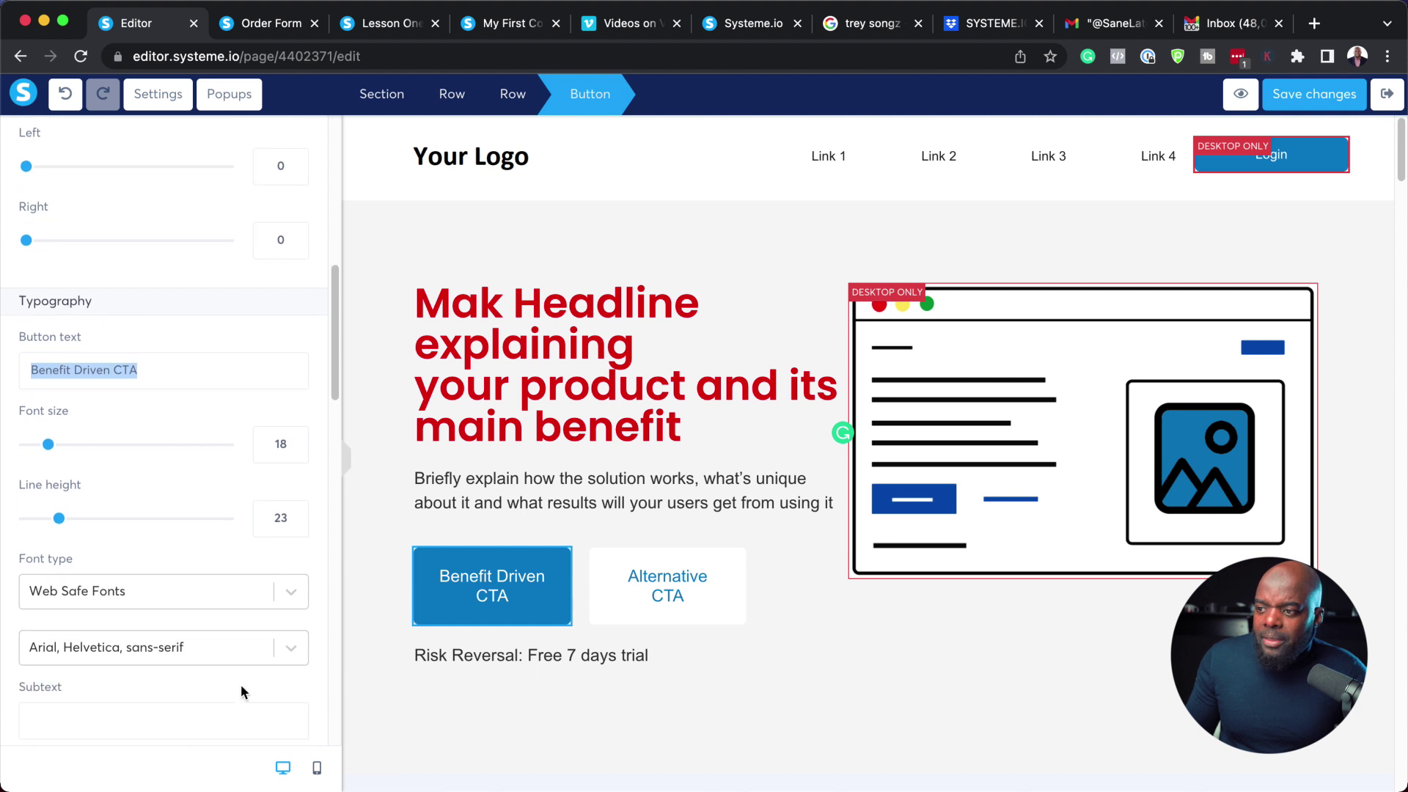
Change the Benefit Driven CTA button's font type to Google Fonts and choose Poppins.
left_click(144, 619)
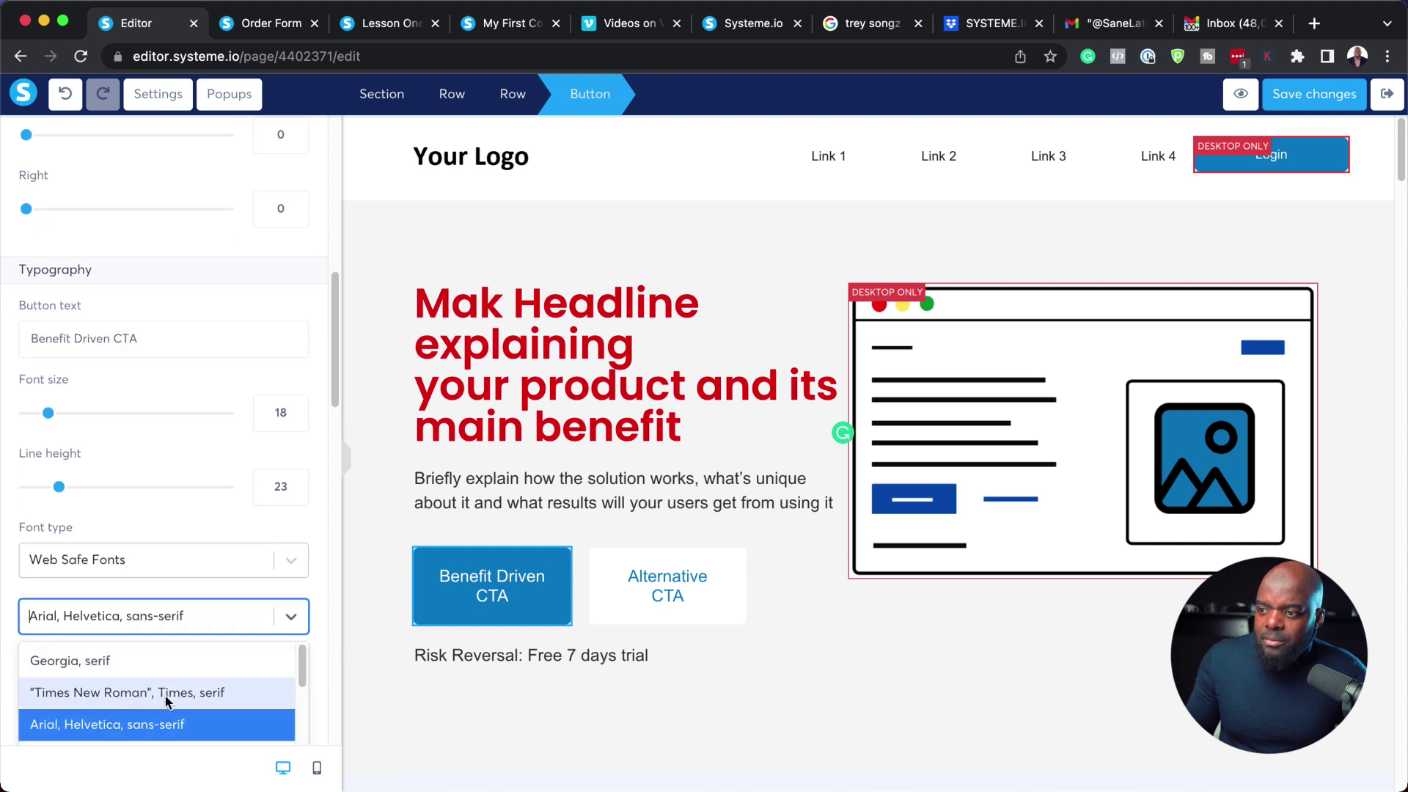
scroll(170, 691, "down", 3)
left_click(189, 563)
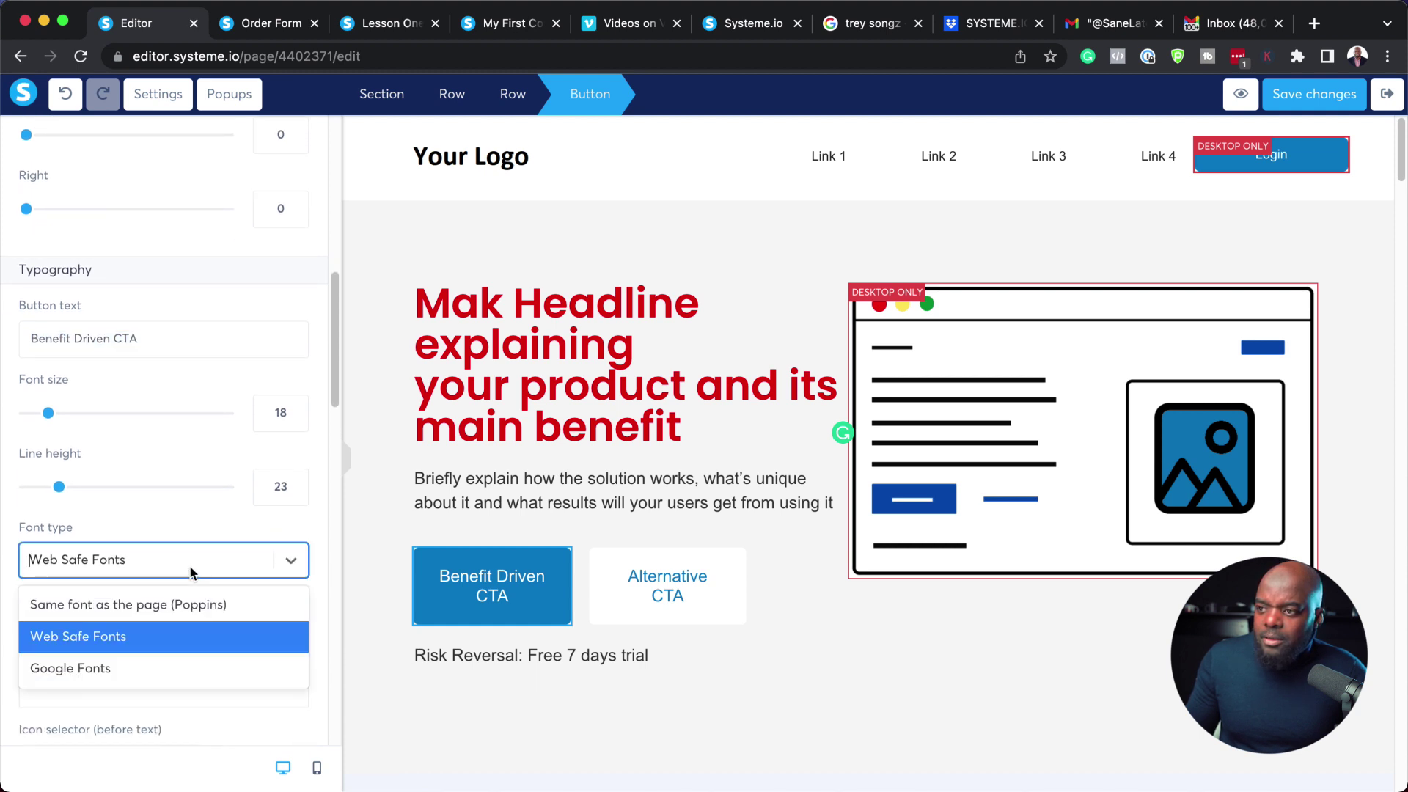
left_click(190, 561)
left_click(190, 561)
left_click(138, 663)
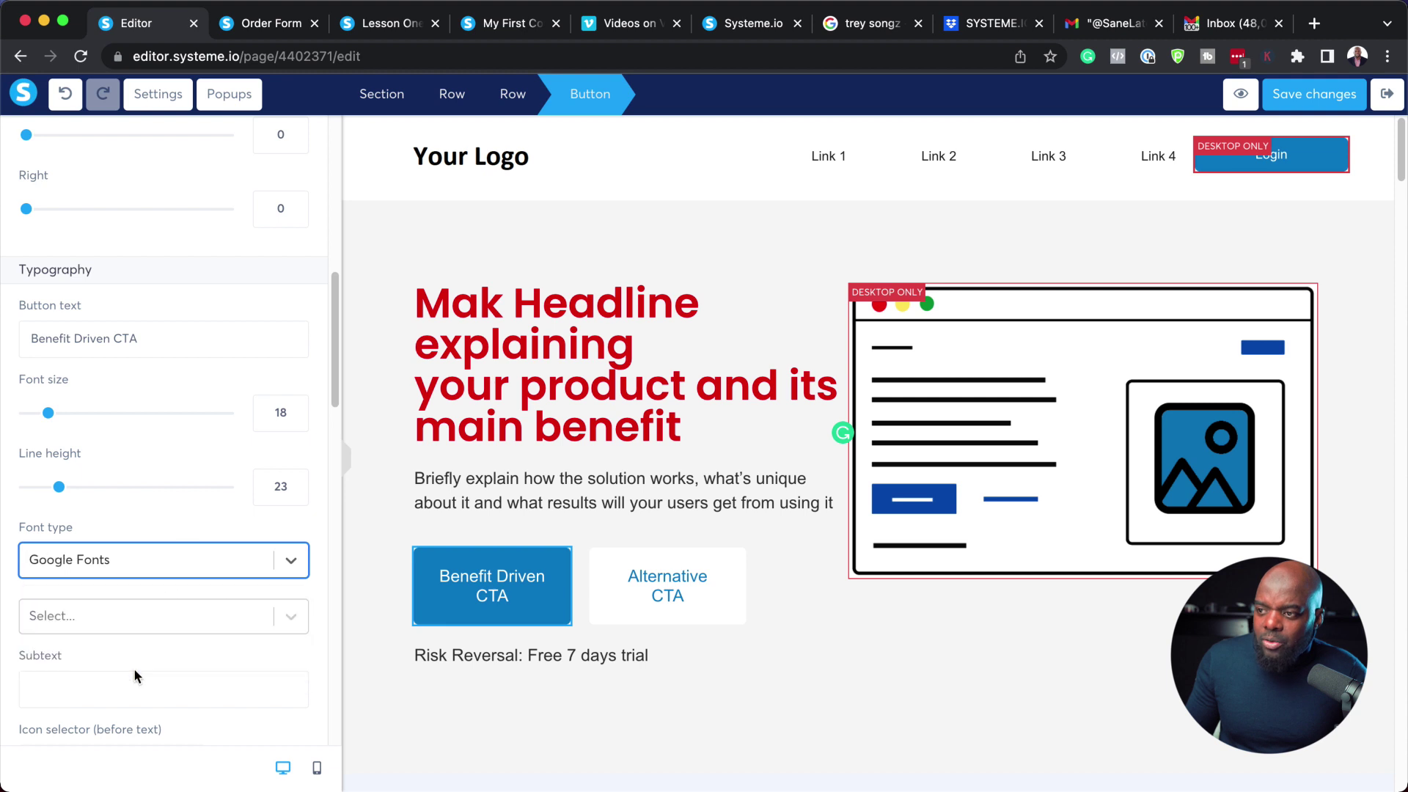
left_click(151, 624)
type("popp")
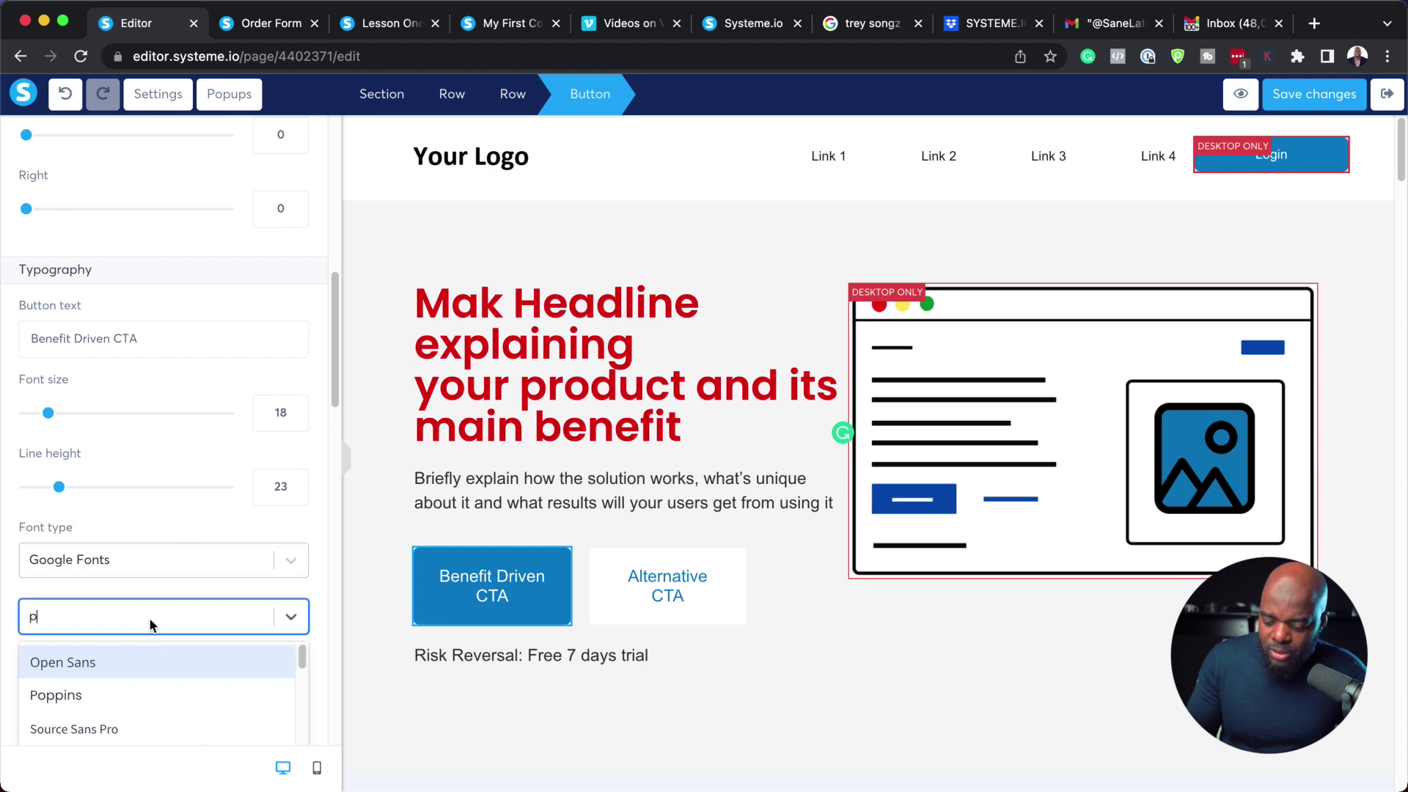
left_click(137, 664)
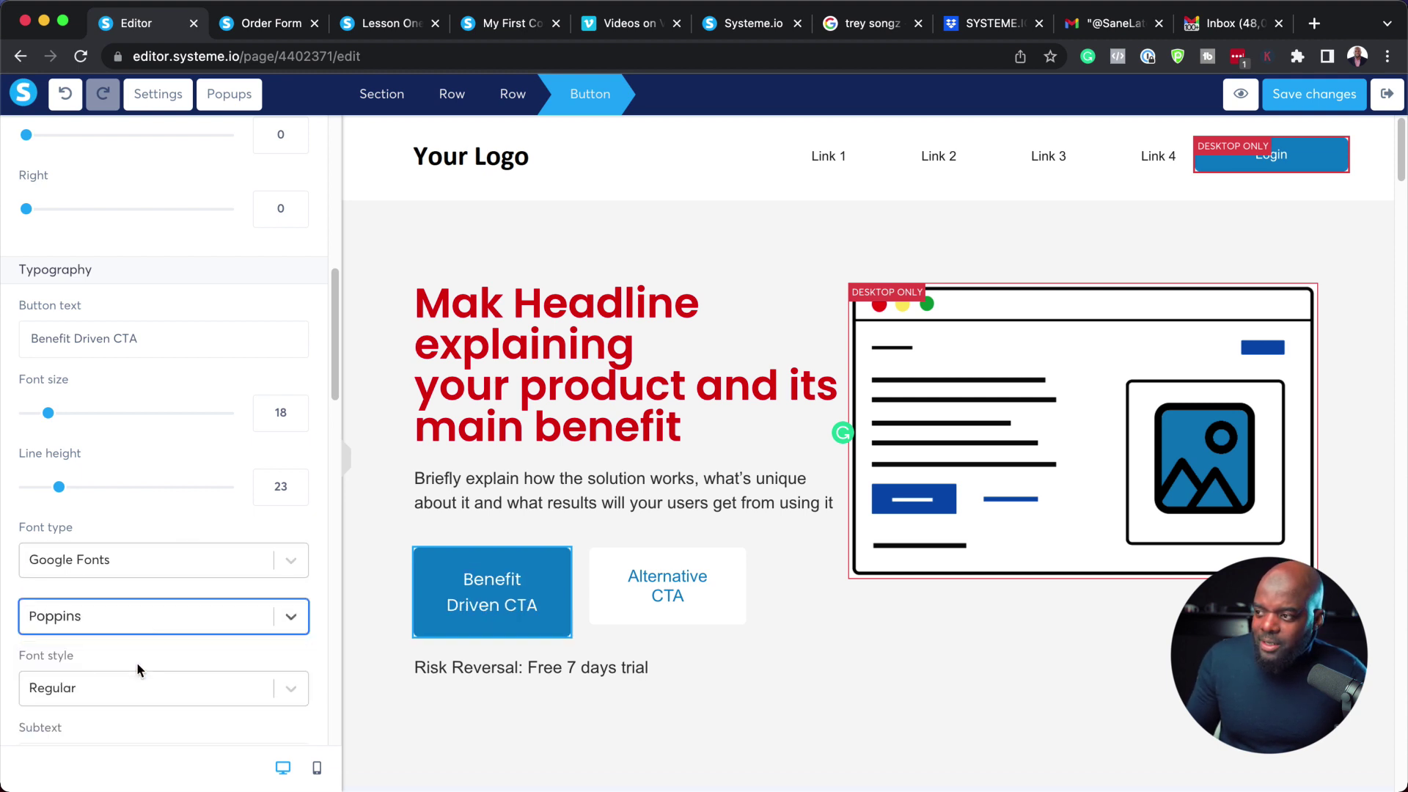
Set the button text's font style to Semi-bold 600.
scroll(201, 698, "down", 3)
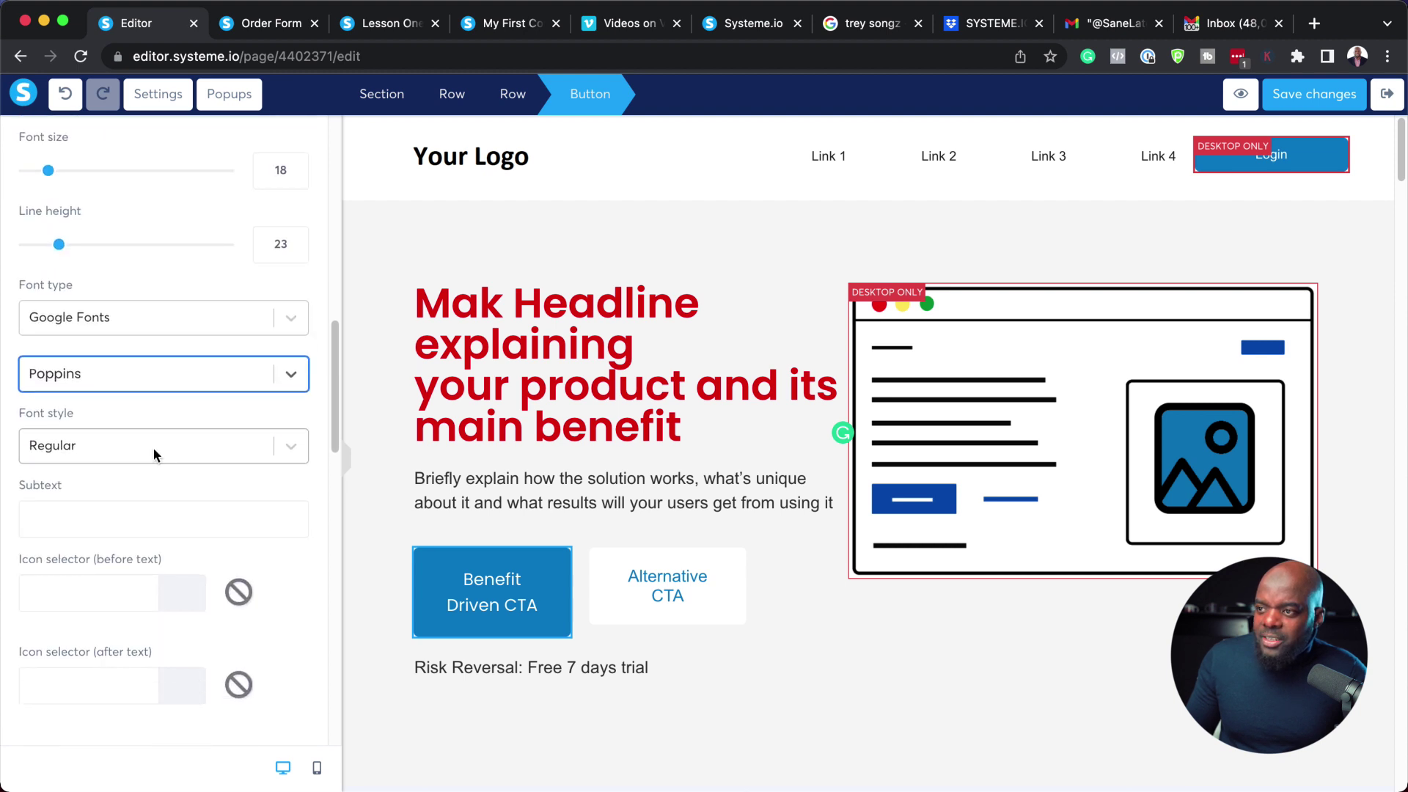
left_click(154, 454)
scroll(174, 665, "down", 5)
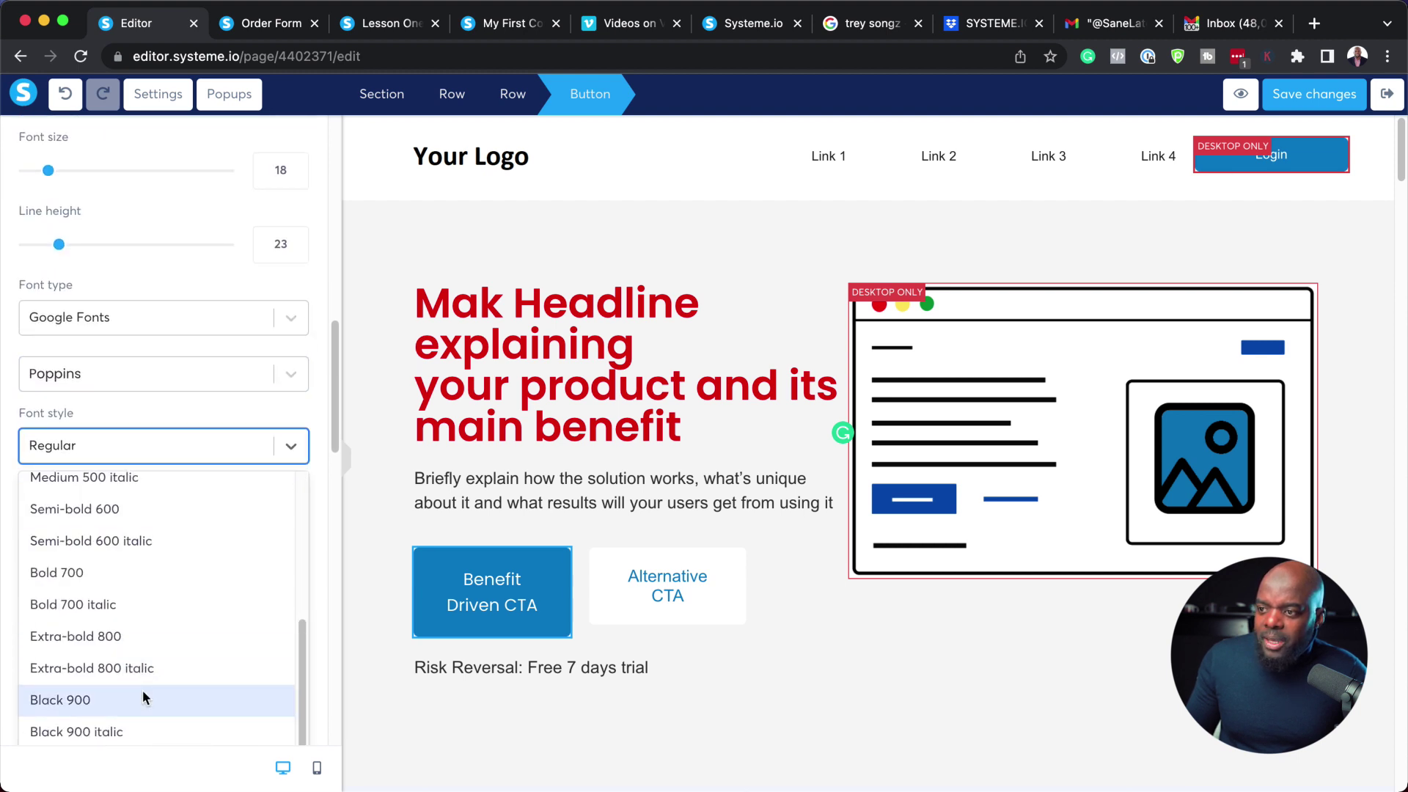
left_click(163, 514)
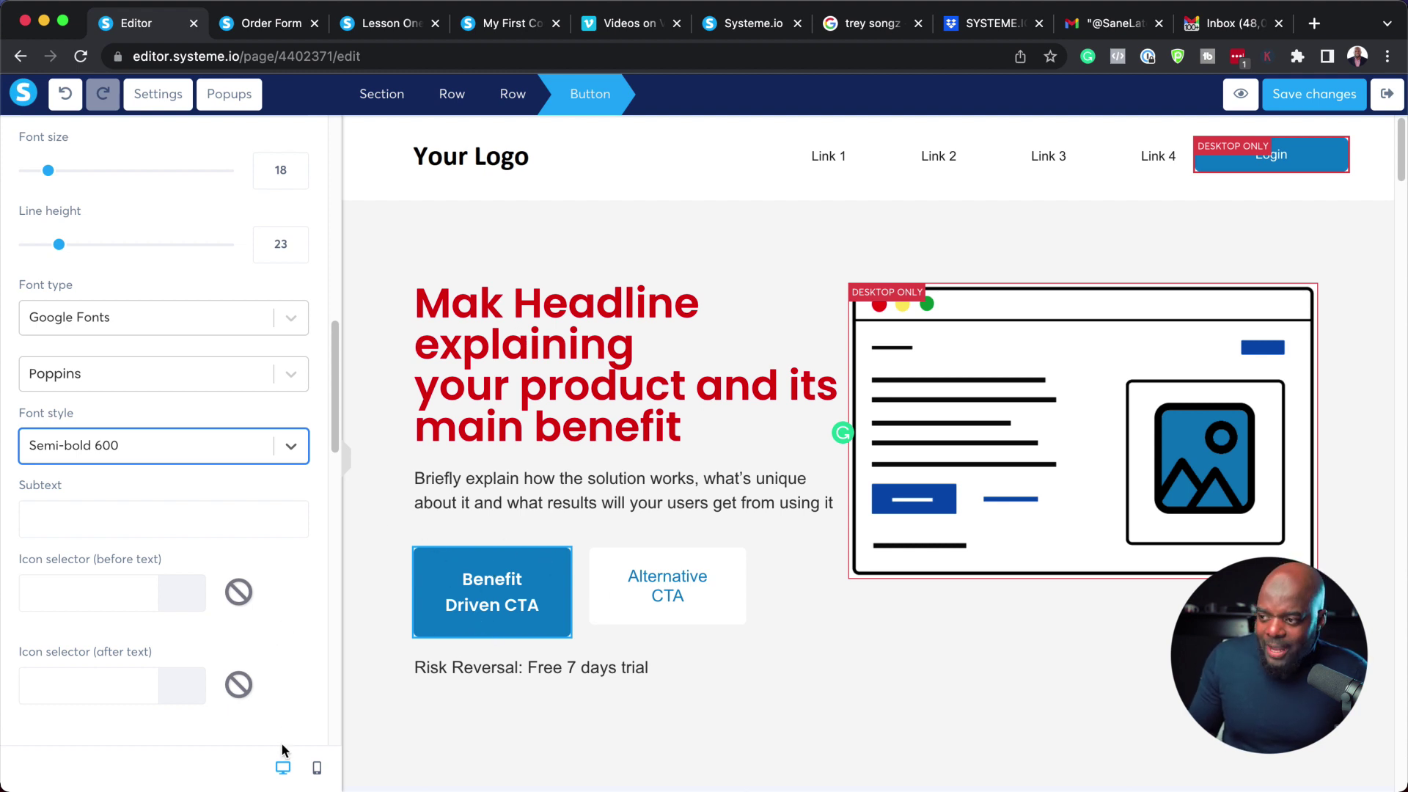
scroll(298, 655, "down", 1)
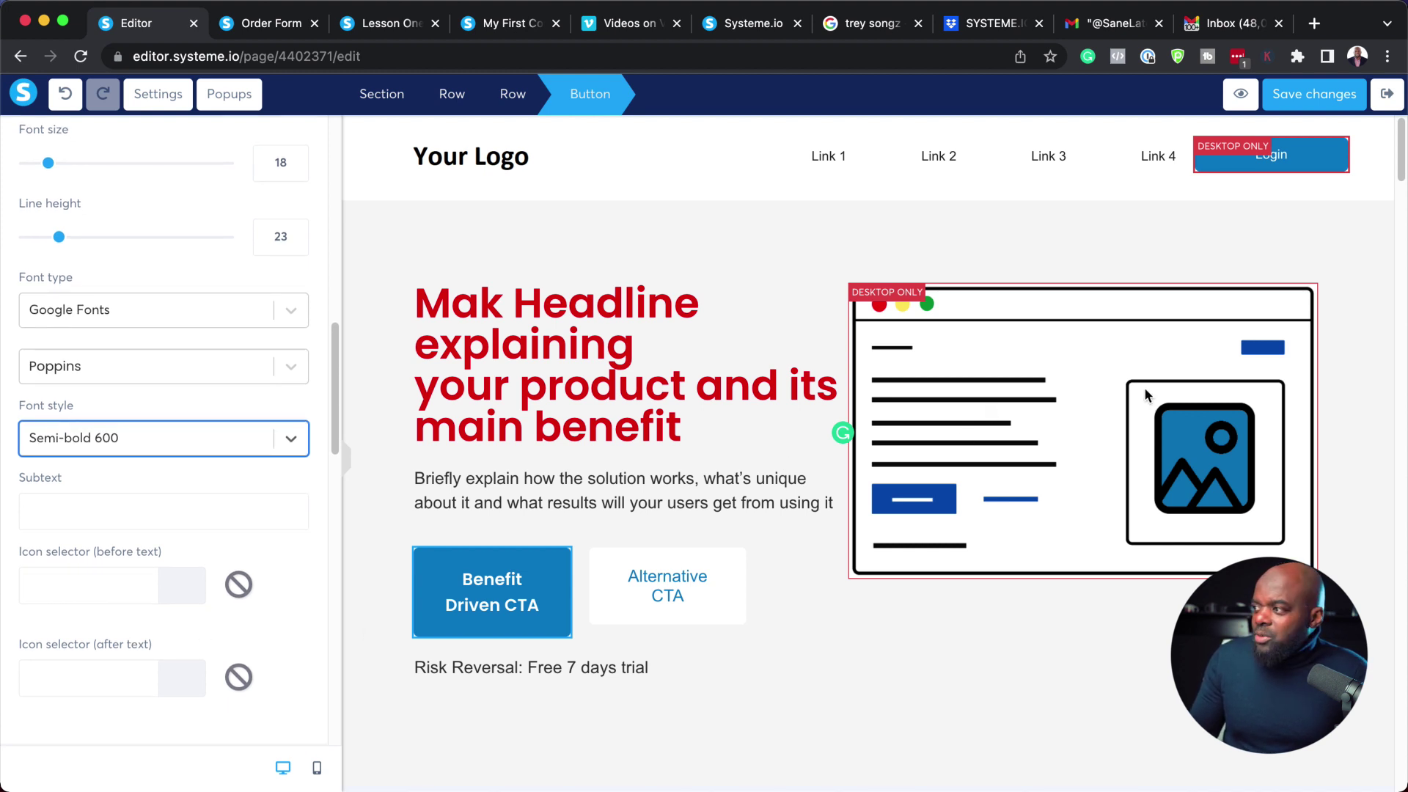
Delete the image beside the headline and confirm its removal.
left_click(1167, 359)
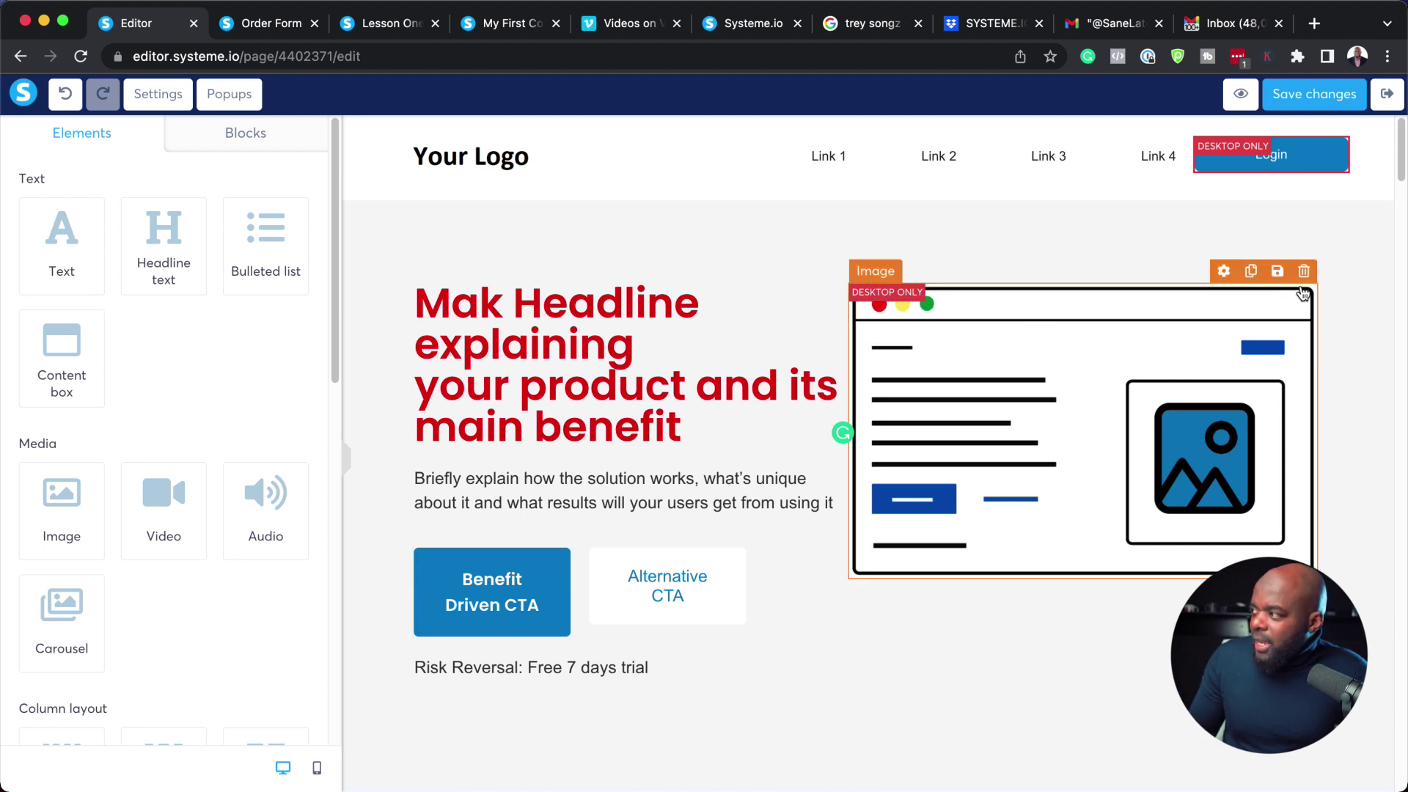
left_click(1305, 272)
left_click(870, 155)
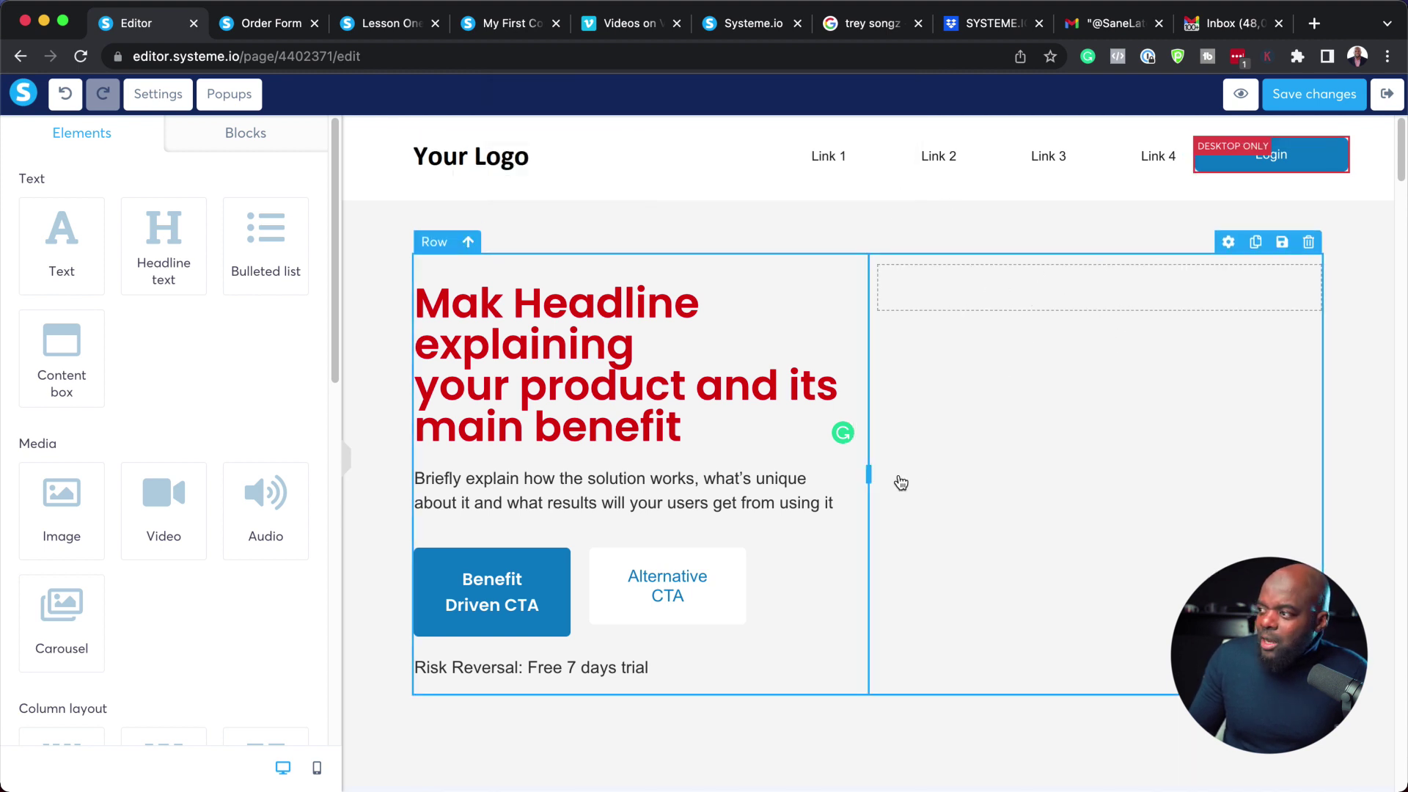
Try widening the headline column of the row, and return the column divider to its original place.
left_click_drag(867, 474, 969, 468)
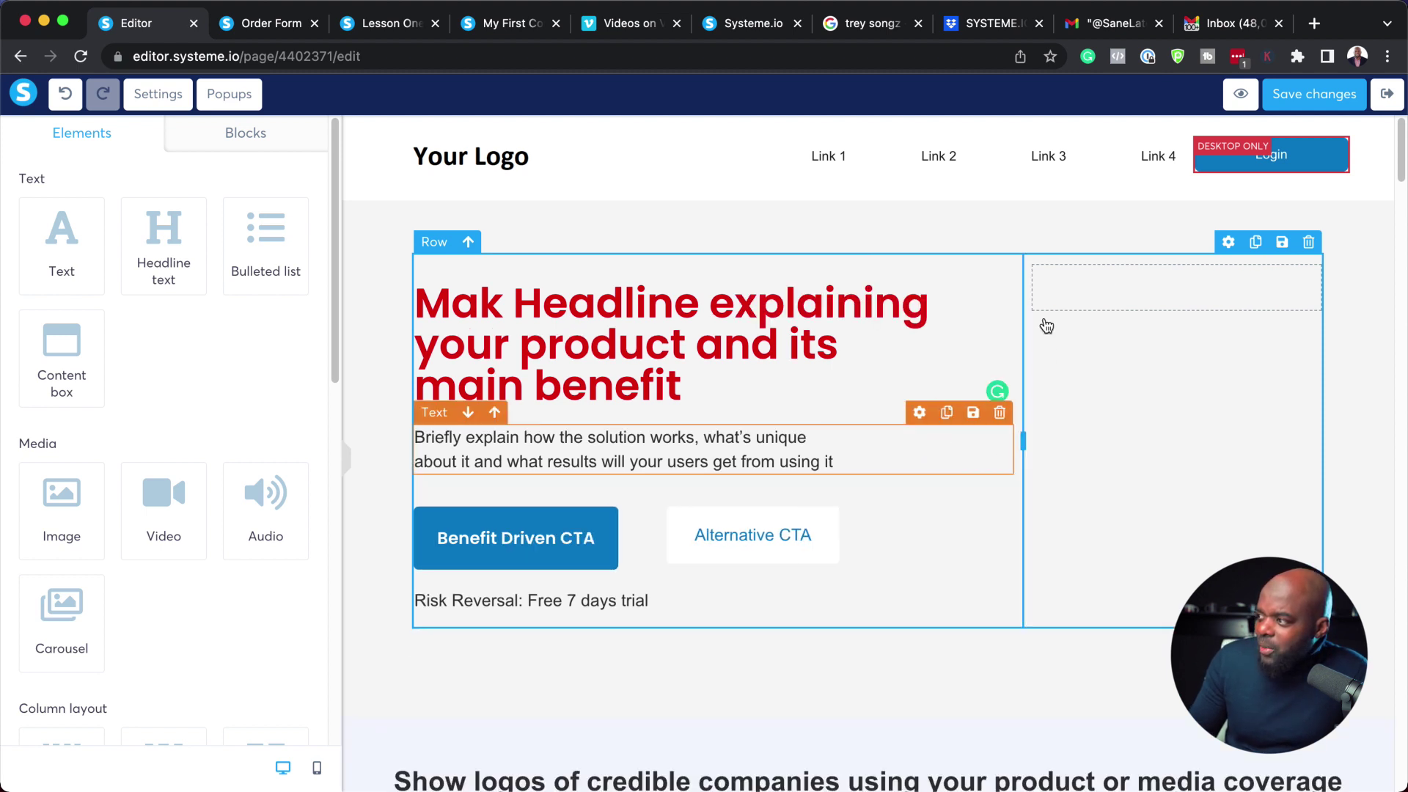
left_click_drag(1027, 445, 959, 459)
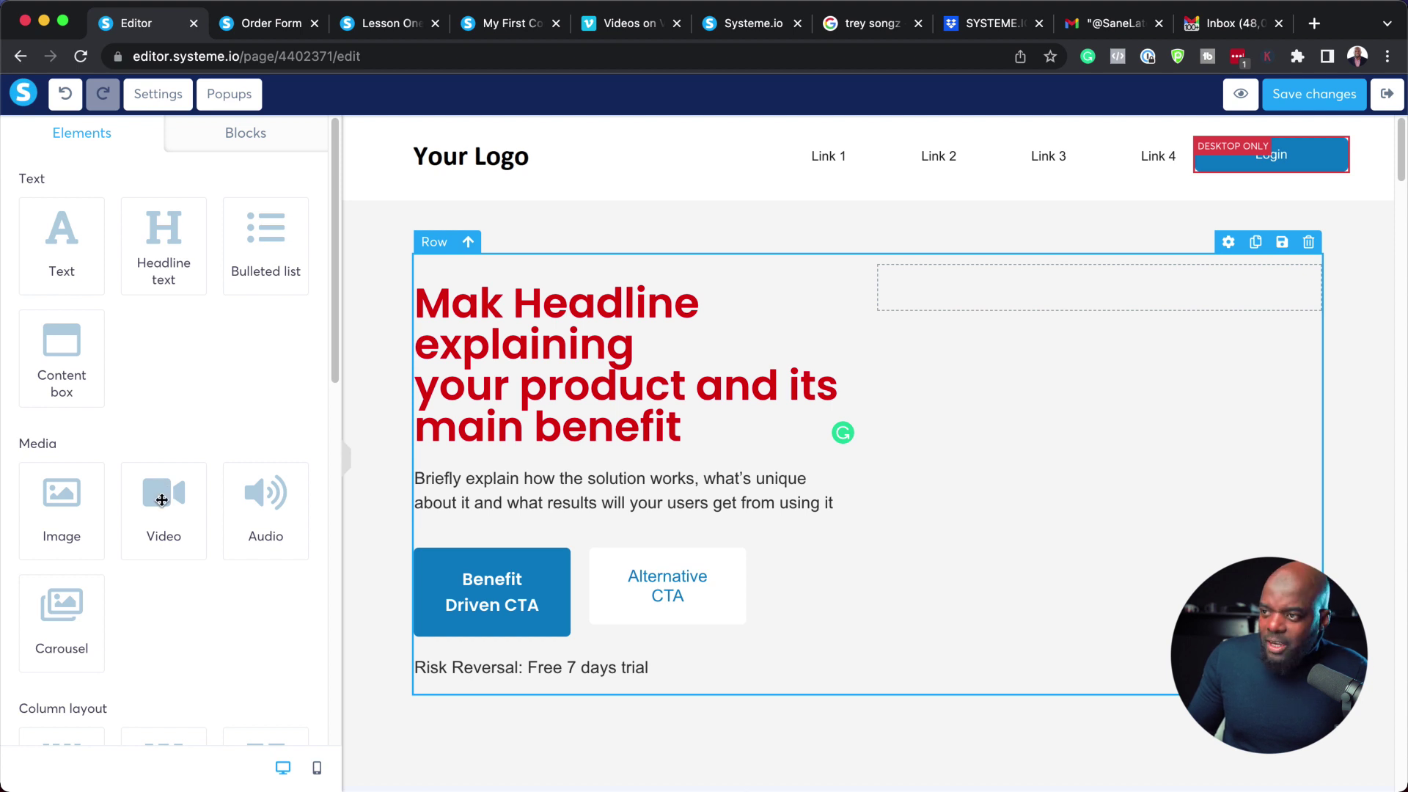
Add a Video element to the empty column beside the headline and open its settings.
left_click_drag(162, 500, 1063, 309)
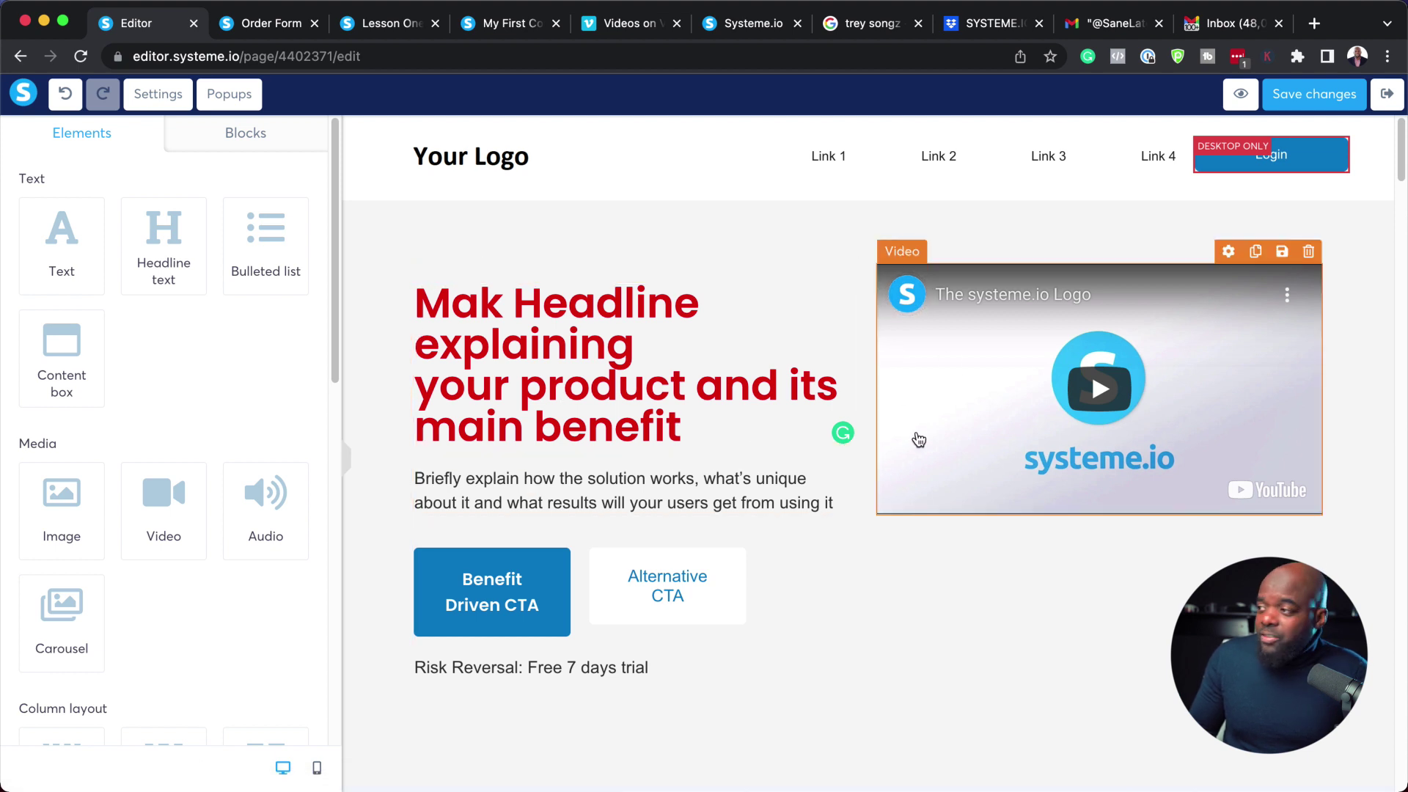
left_click(951, 427)
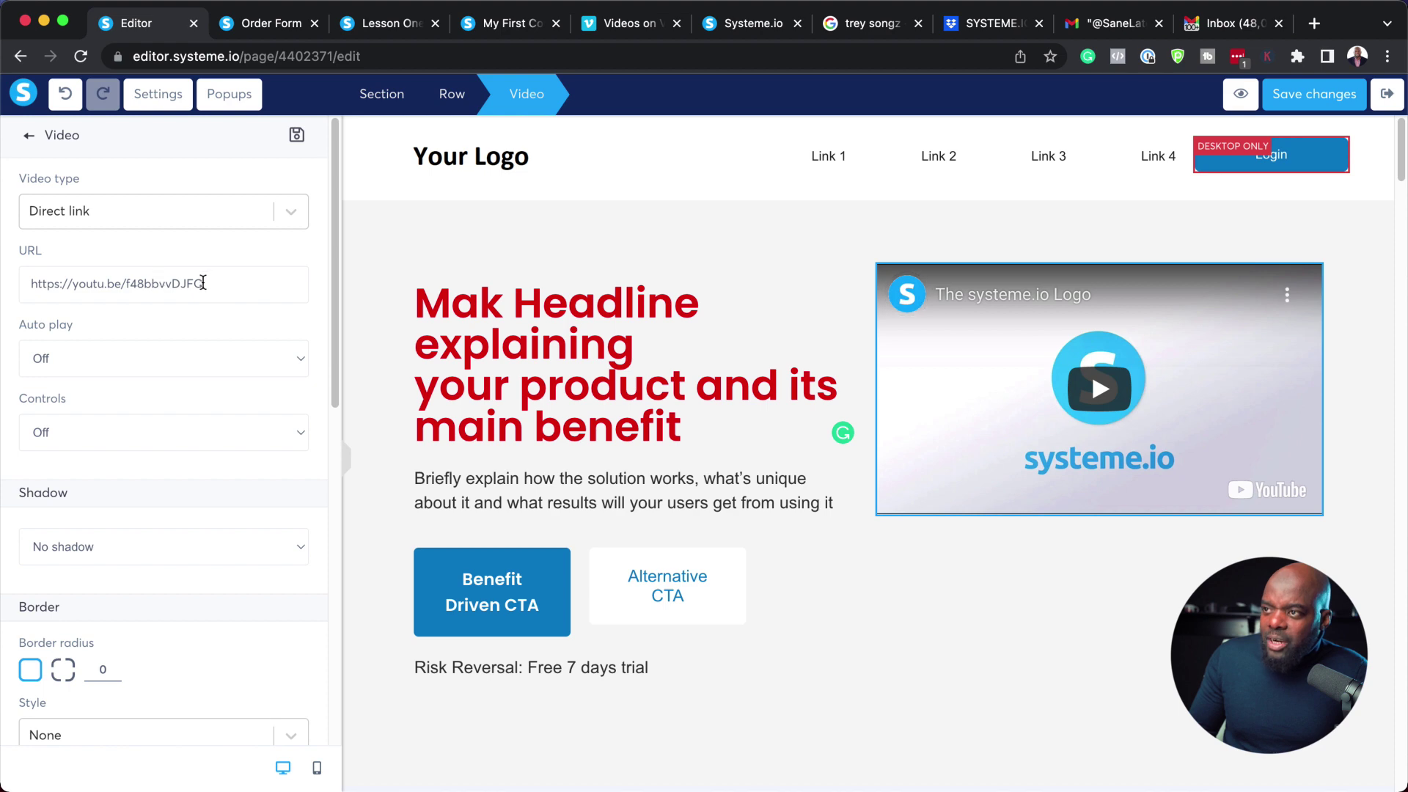
Try replacing the video element's URL with the copied Dropbox link.
left_click(623, 25)
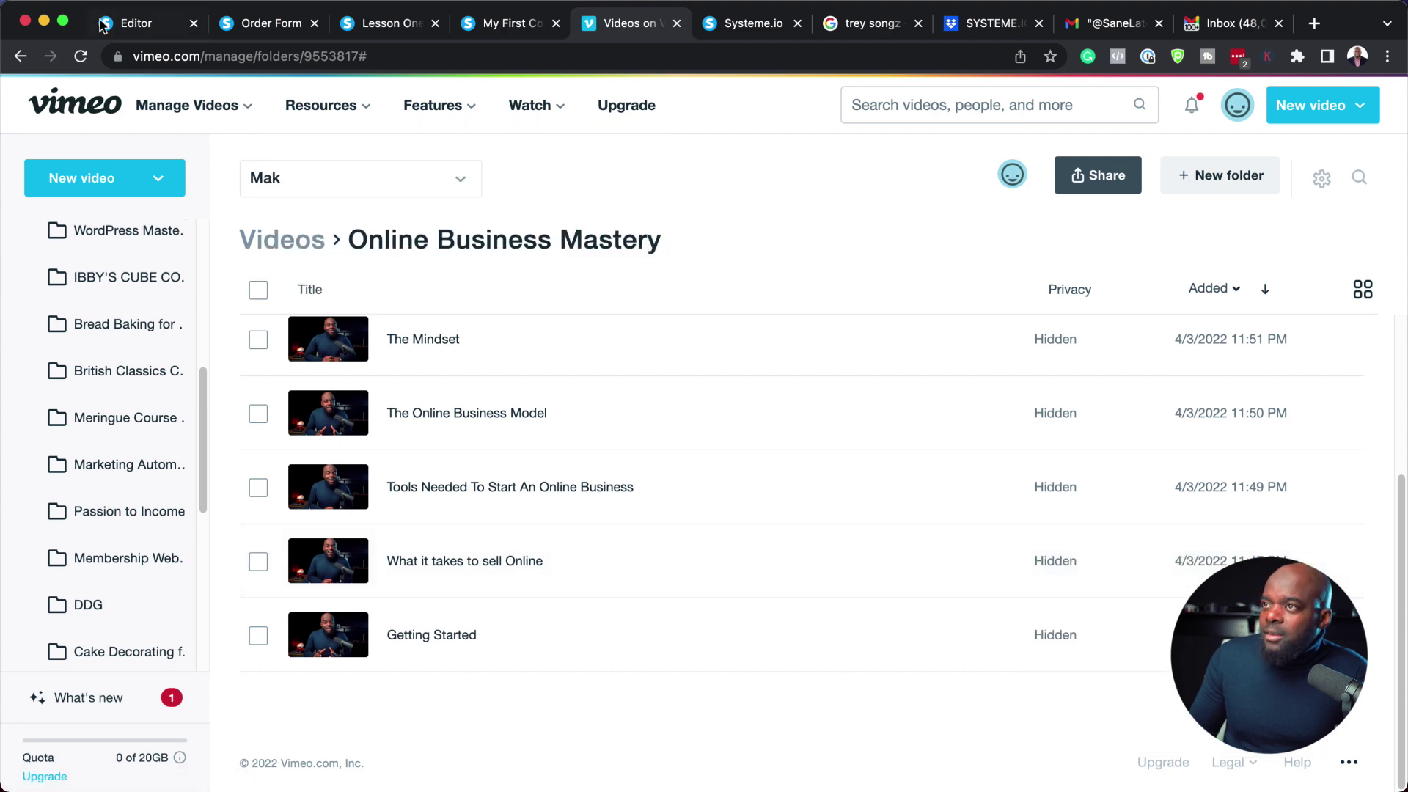
left_click(147, 28)
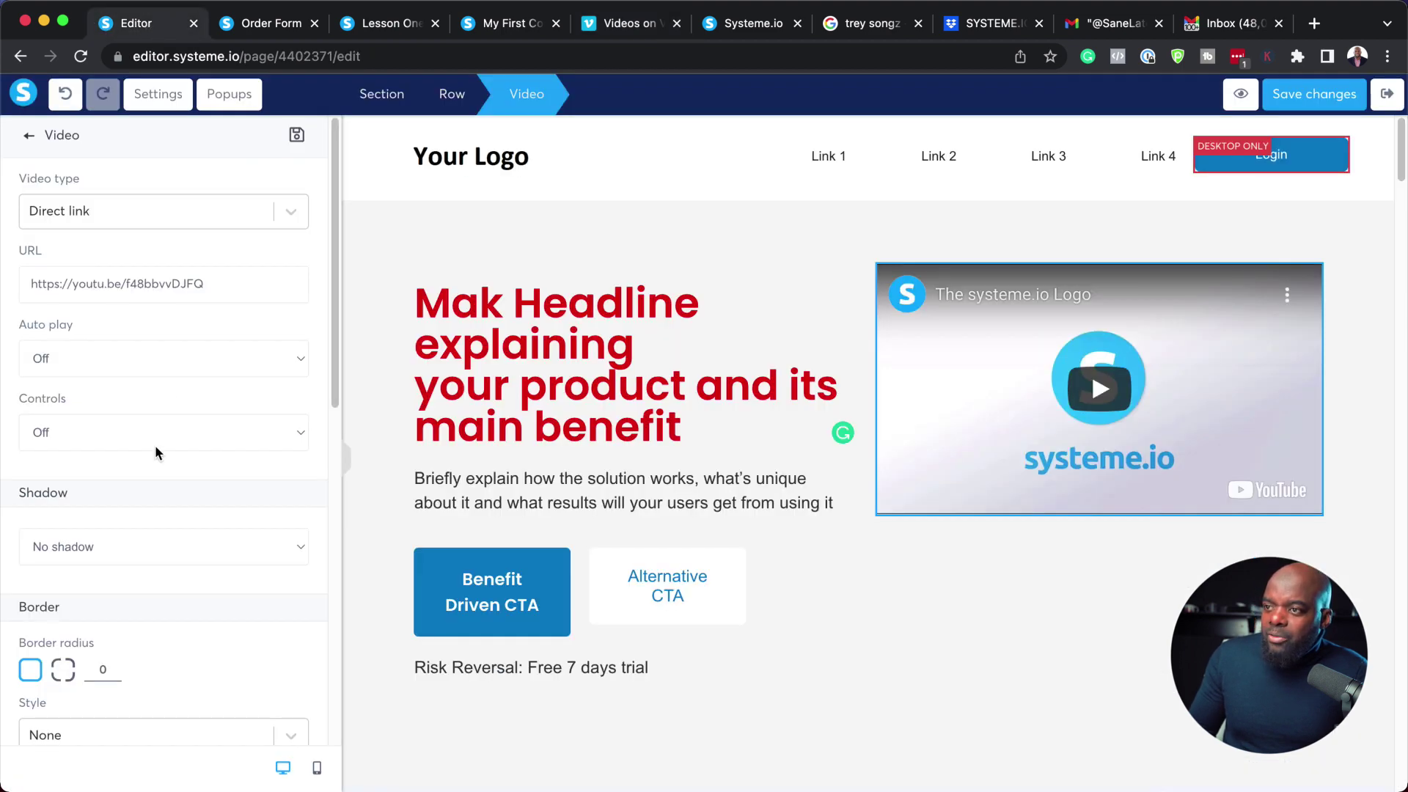
triple_click(210, 286)
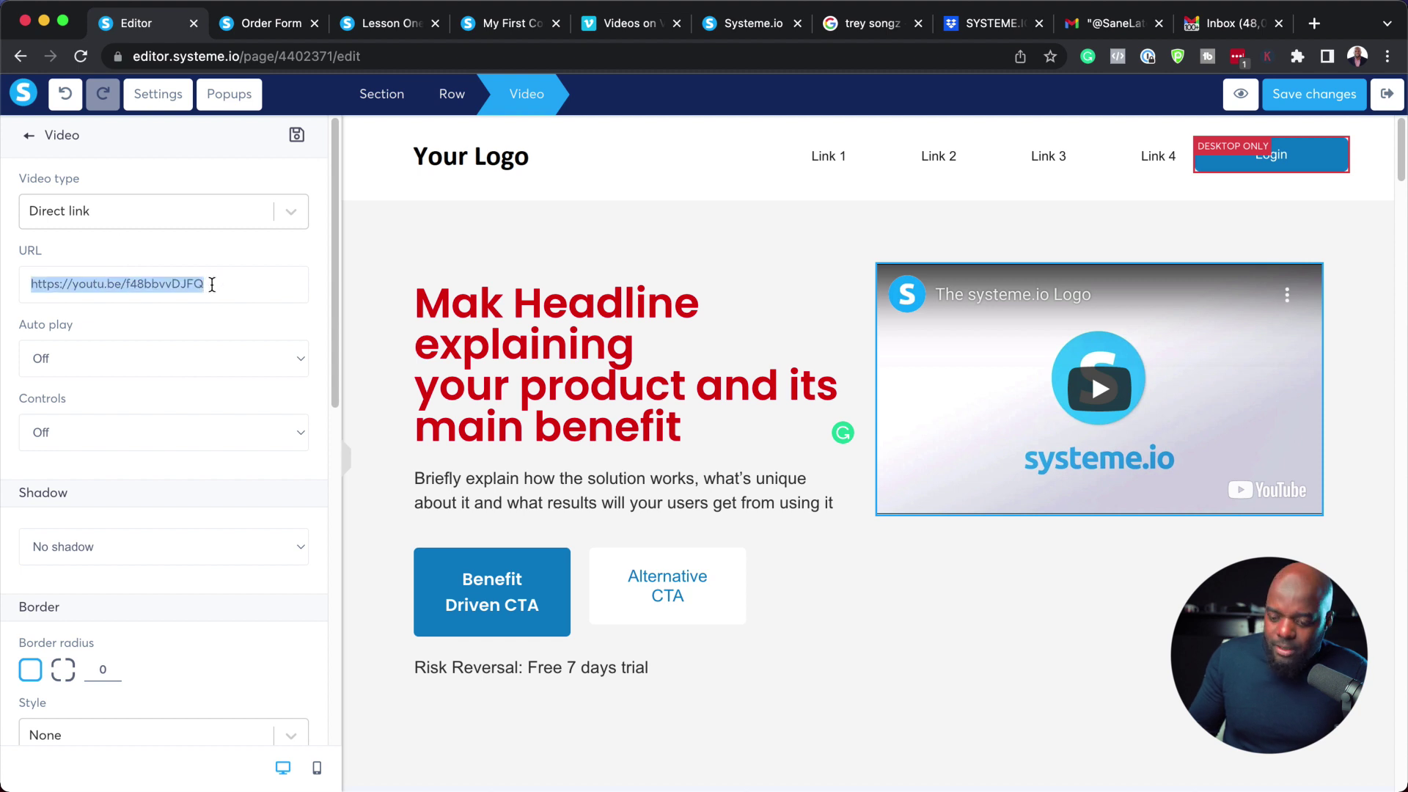
key("super+v")
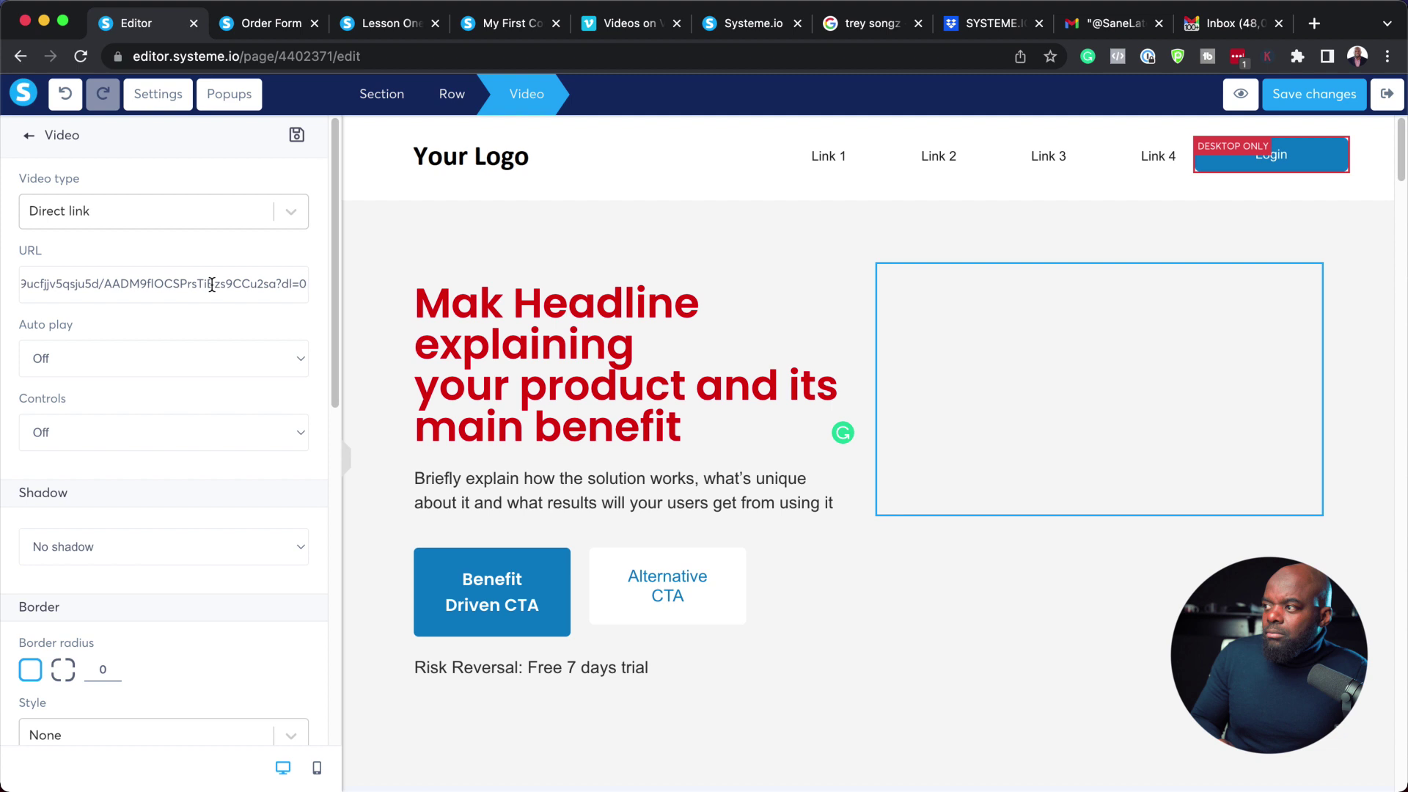
Copy the video link of "What it takes to sell Online" from Vimeo and use it as the video element's URL in the Systeme.io editor.
left_click(624, 24)
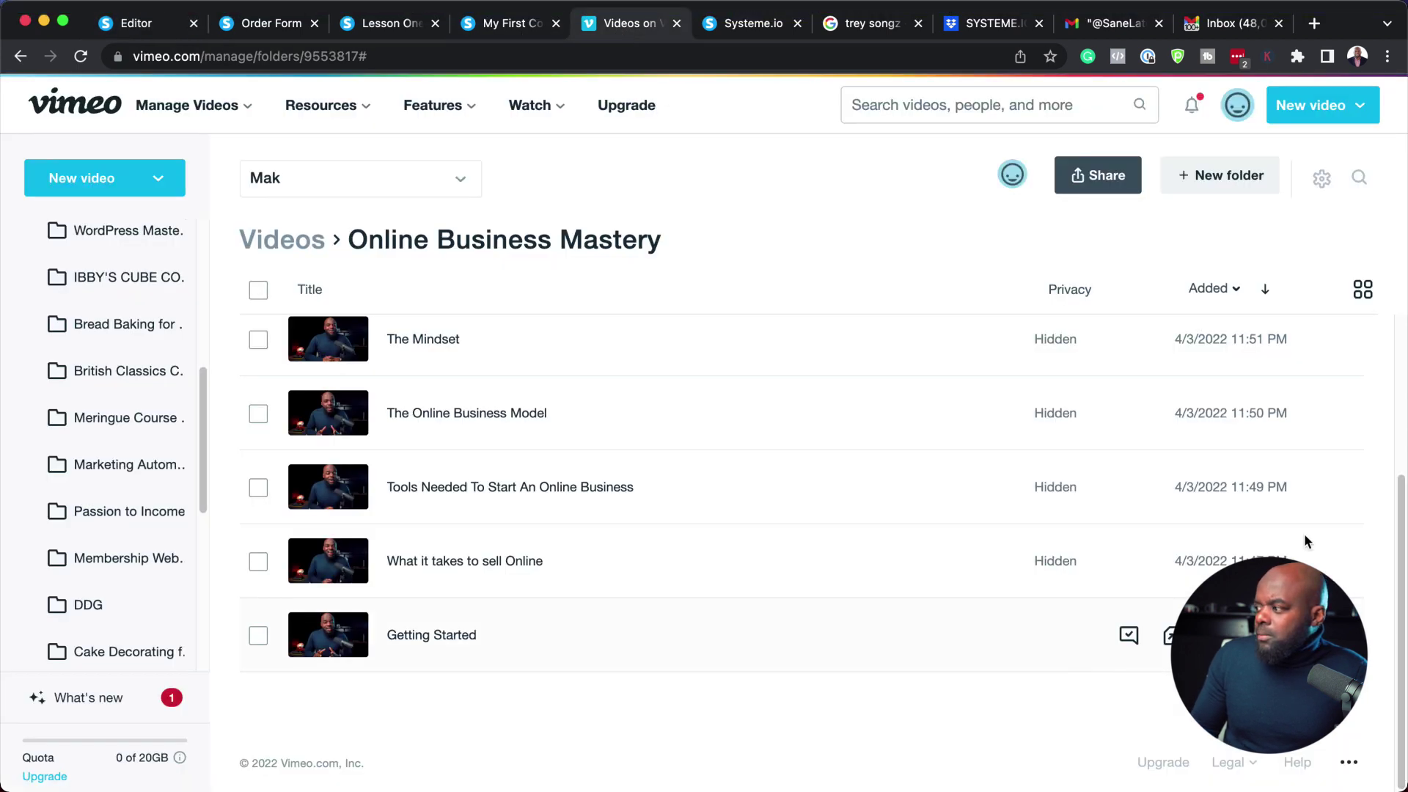
left_click(1295, 562)
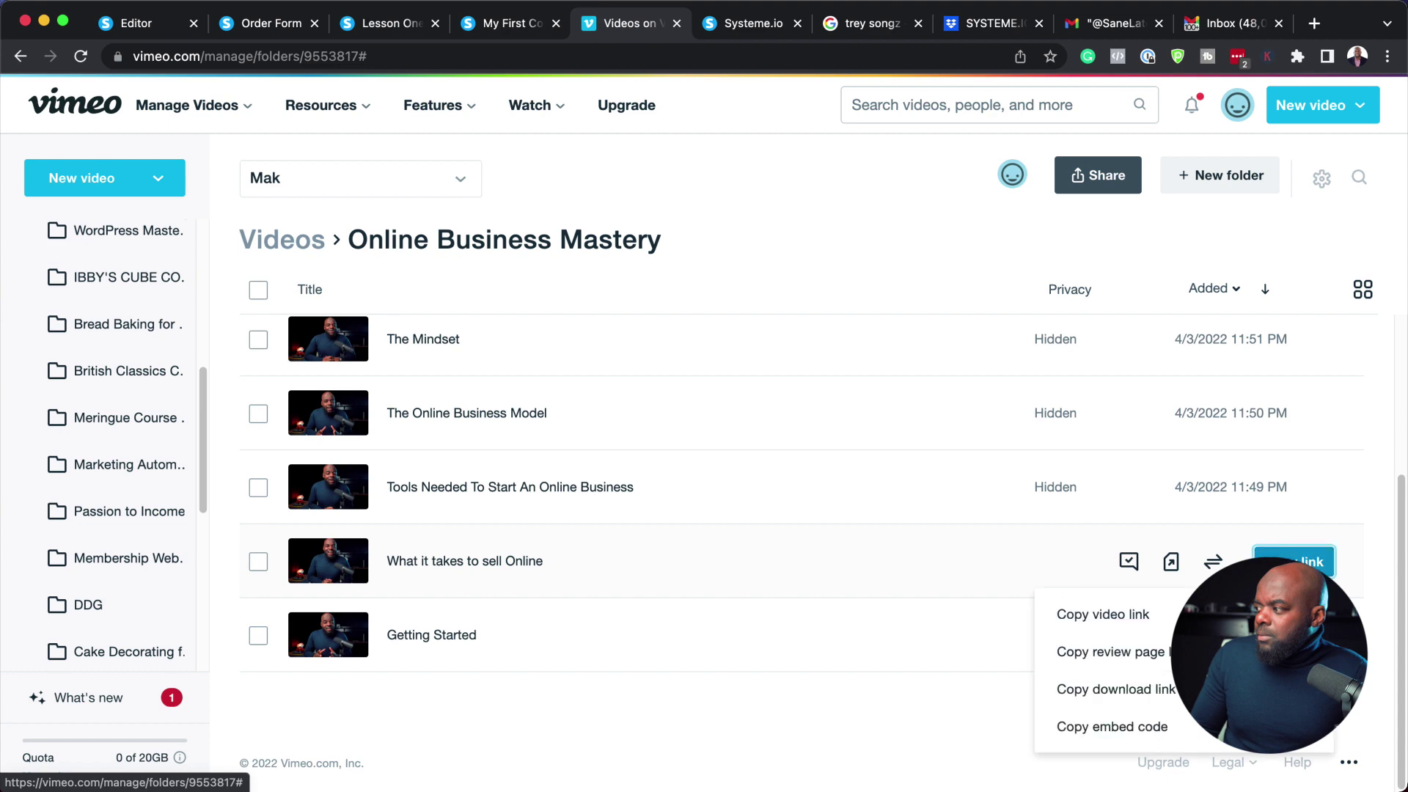
left_click(1137, 615)
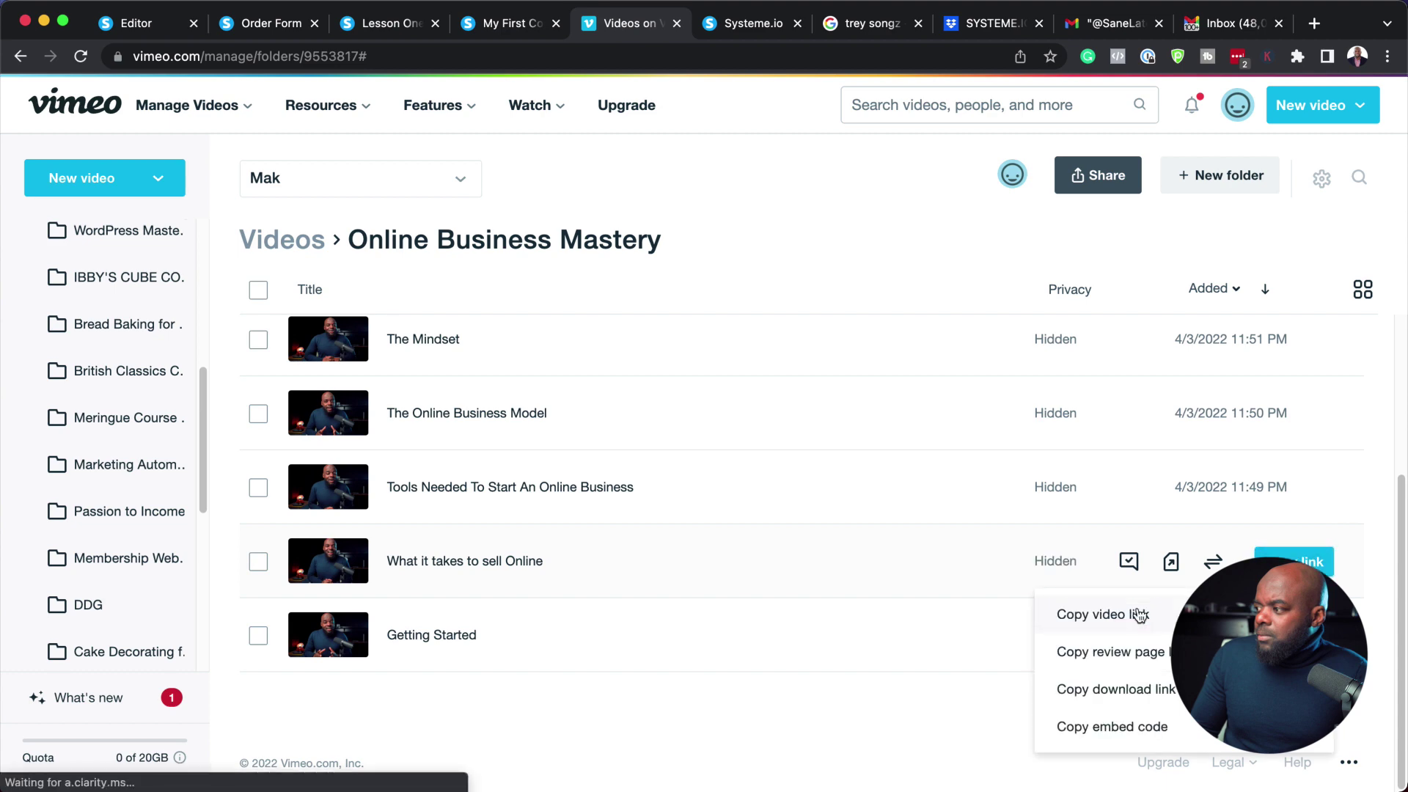
left_click(136, 23)
double_click(271, 287)
triple_click(271, 287)
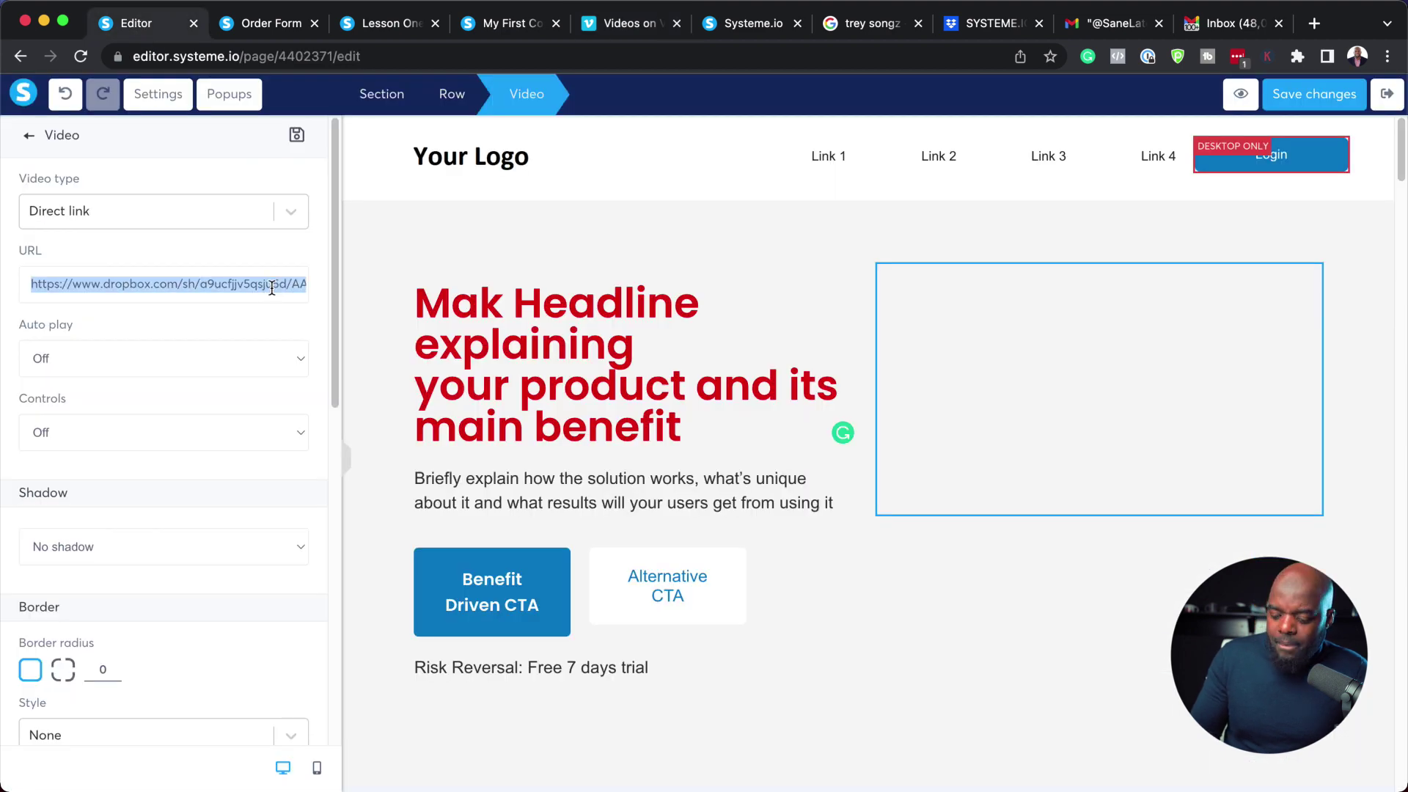
key("BackSpace")
key("ctrl+v")
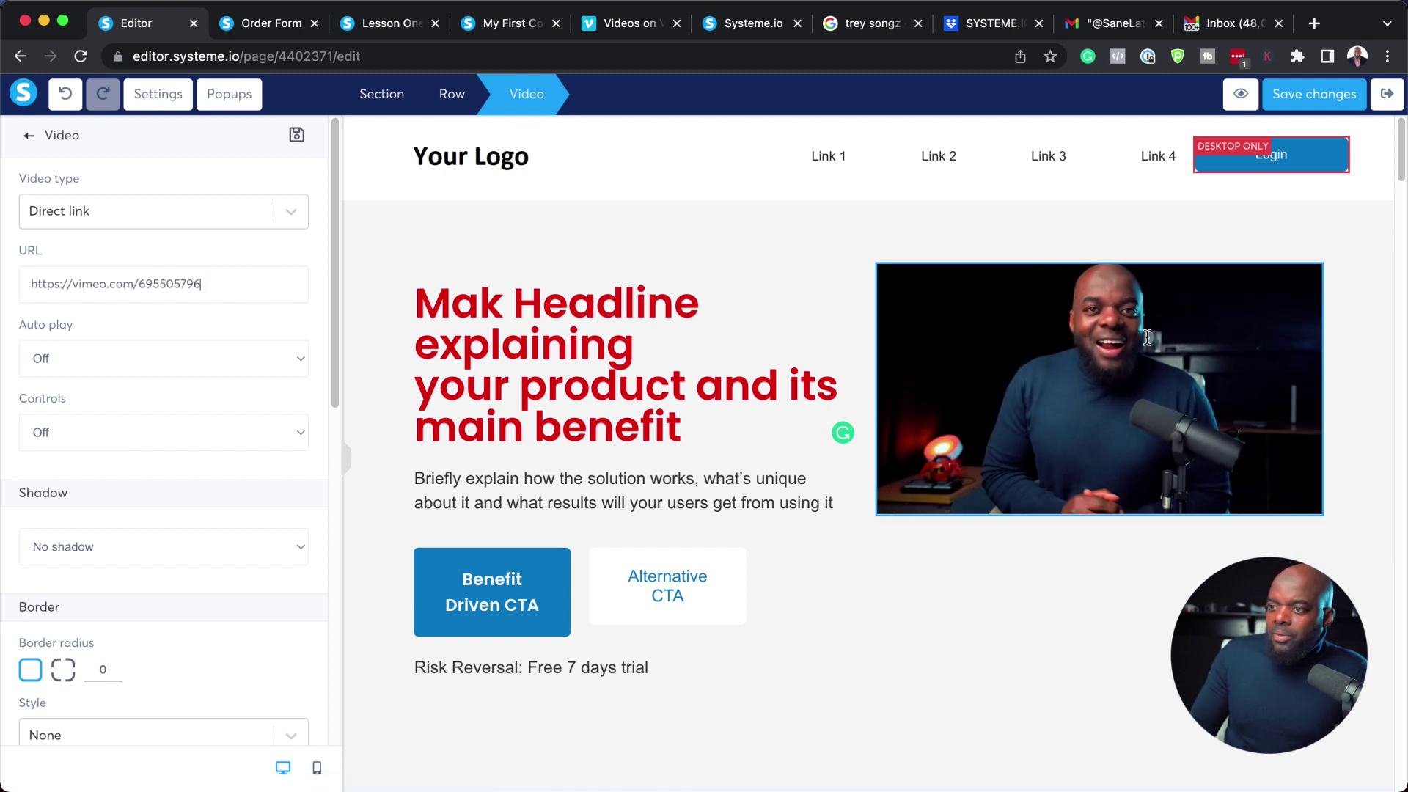
Examine the video element's shadow, border, margin, display delay and device visibility settings.
scroll(145, 656, "down", 1)
scroll(143, 651, "down", 5)
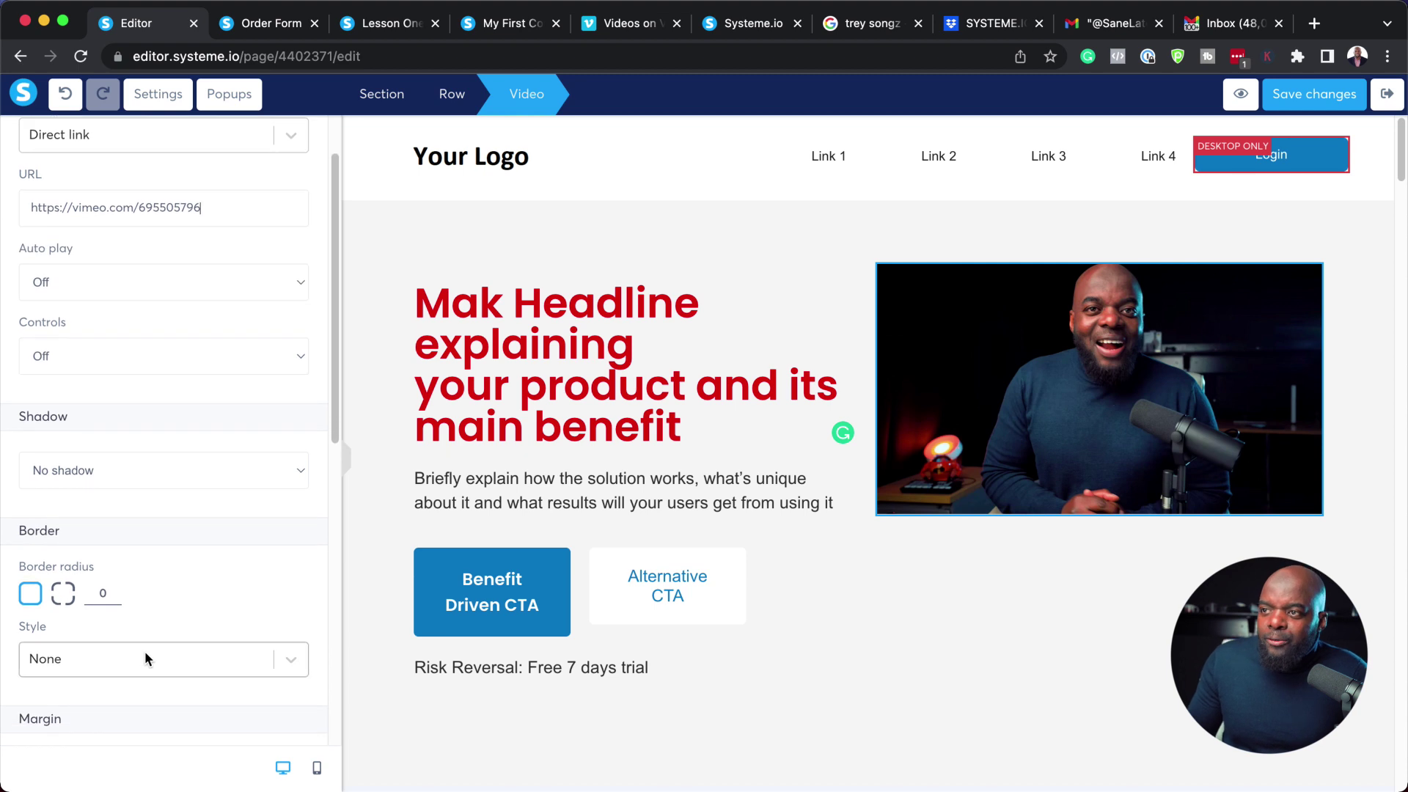
scroll(100, 631, "down", 1)
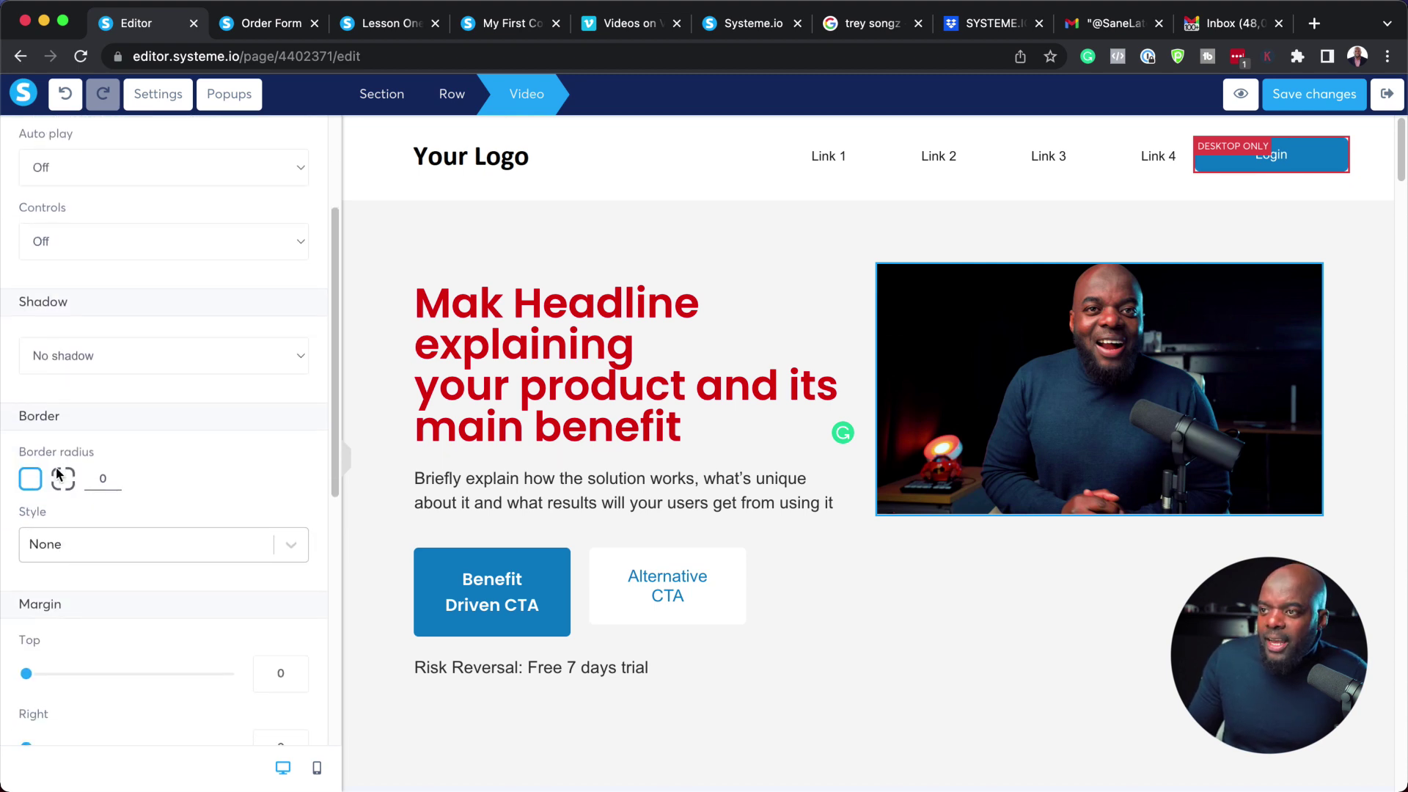
scroll(173, 545, "down", 7)
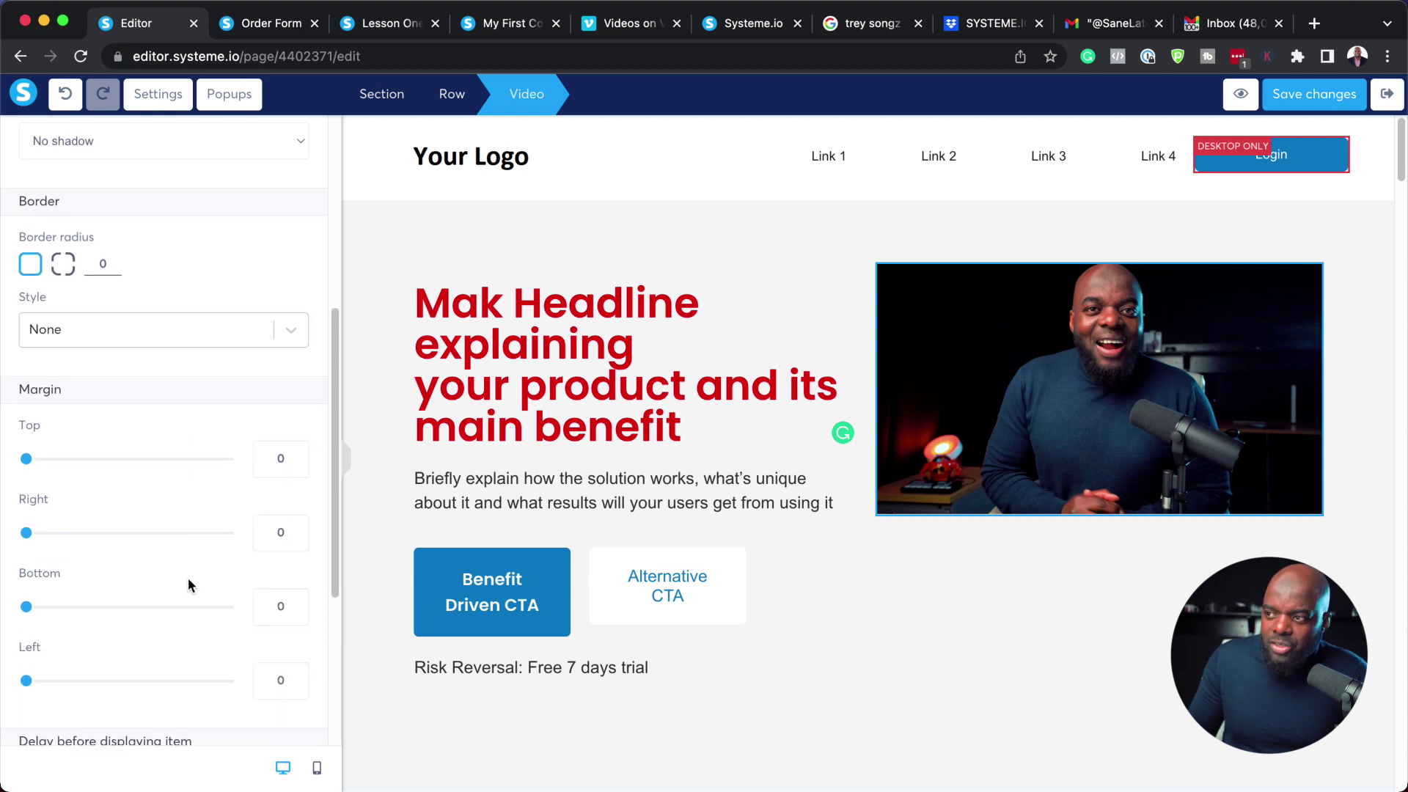
scroll(189, 578, "down", 7)
scroll(189, 578, "down", 4)
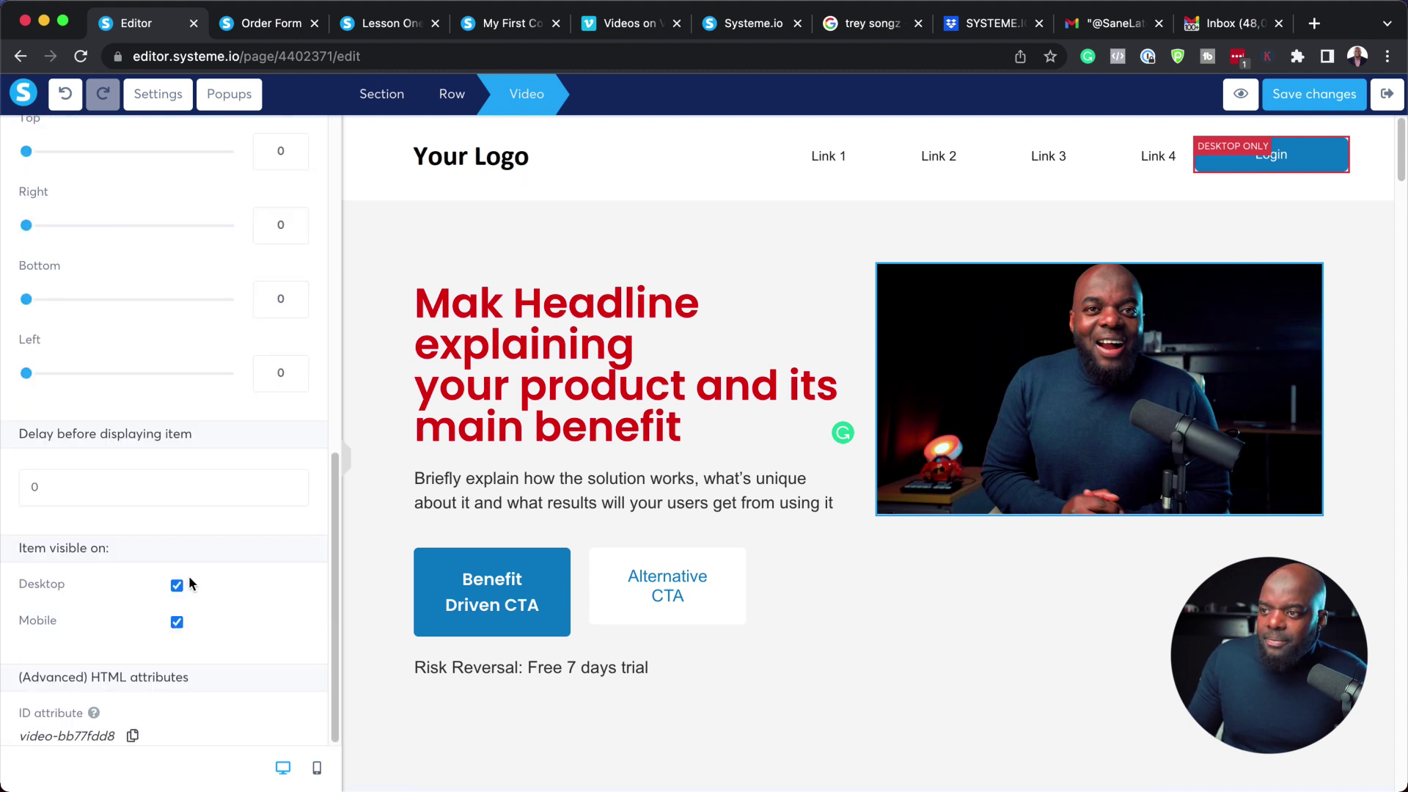
scroll(155, 476, "up", 20)
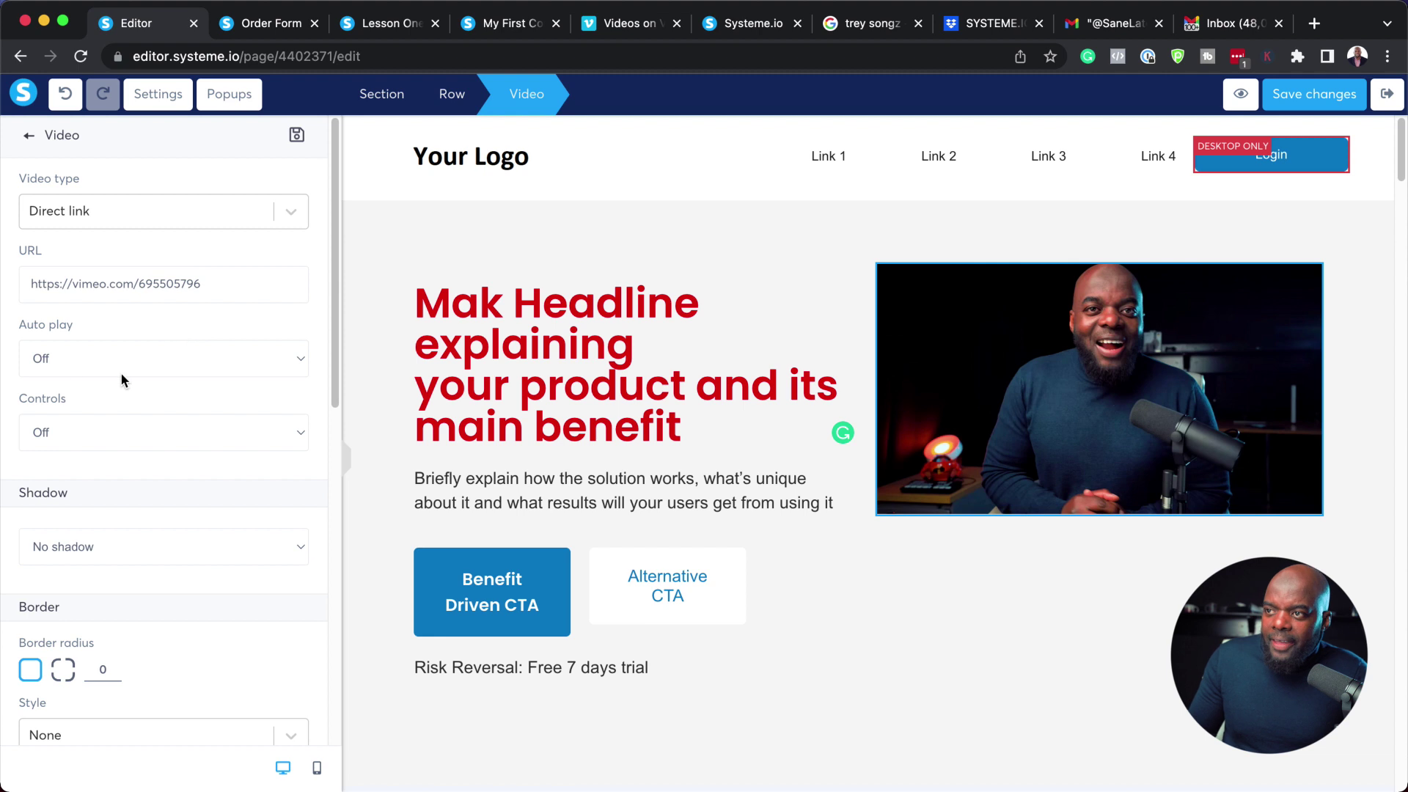
Switch the video's controls on, keep auto play off, and save the page changes.
left_click(82, 358)
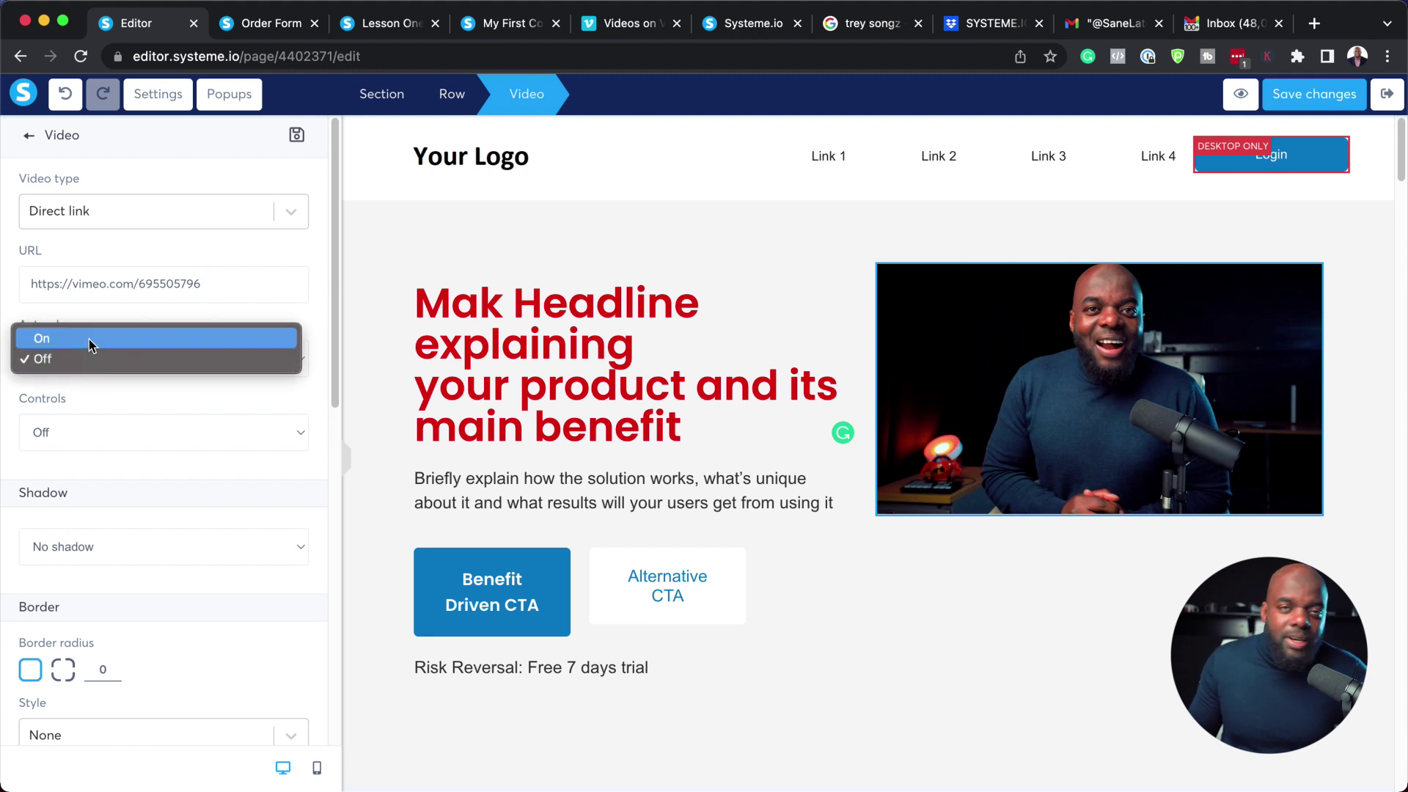
left_click(76, 424)
left_click(40, 432)
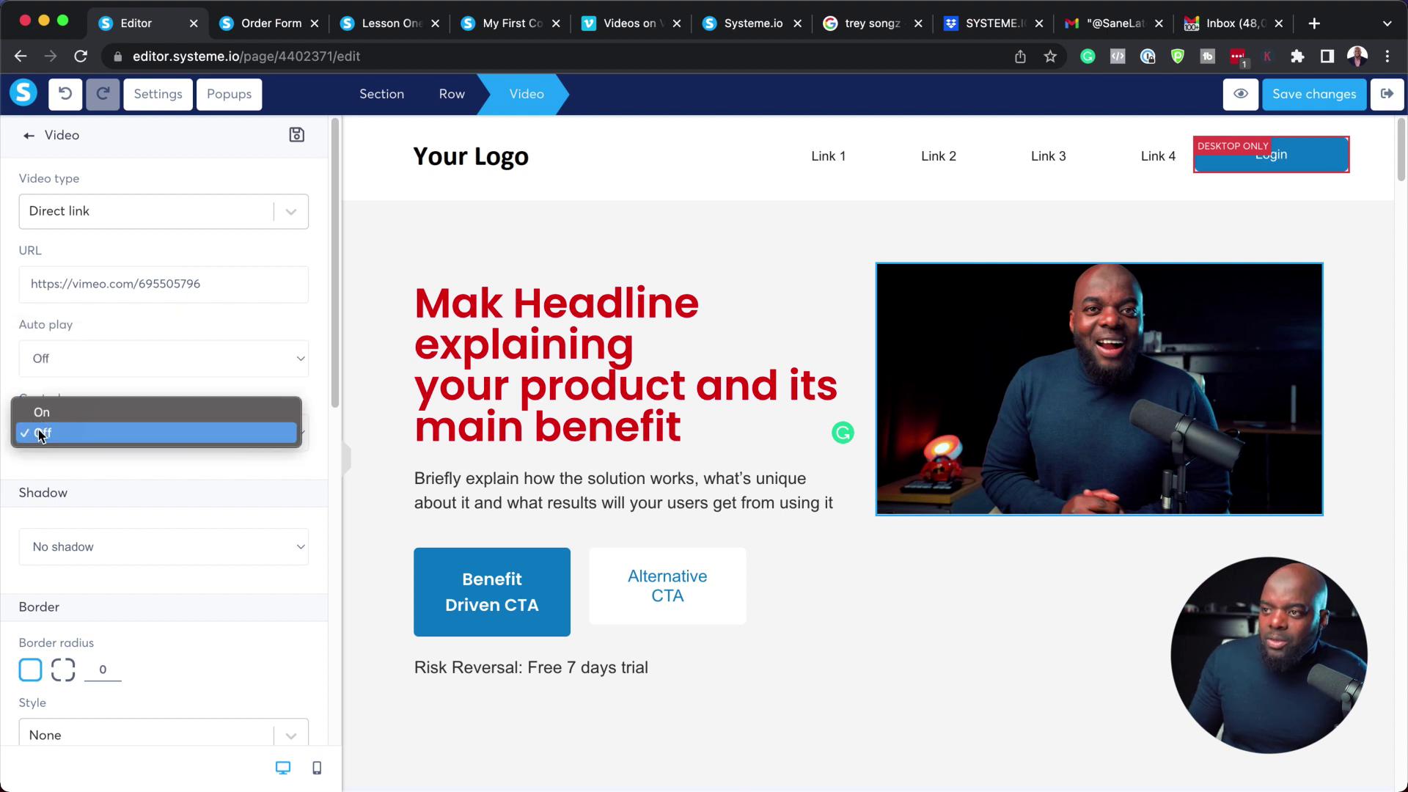
left_click(93, 416)
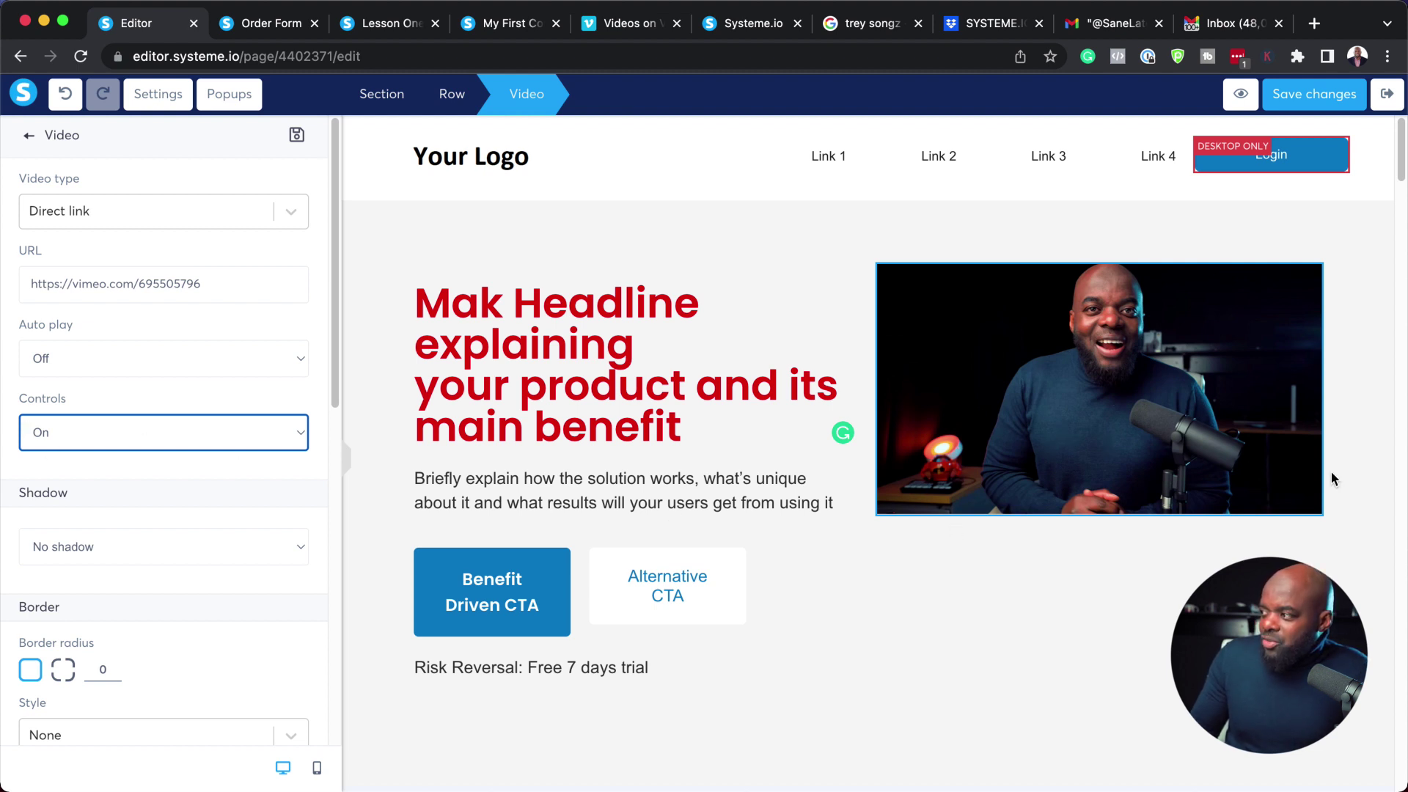
left_click(156, 438)
left_click(144, 449)
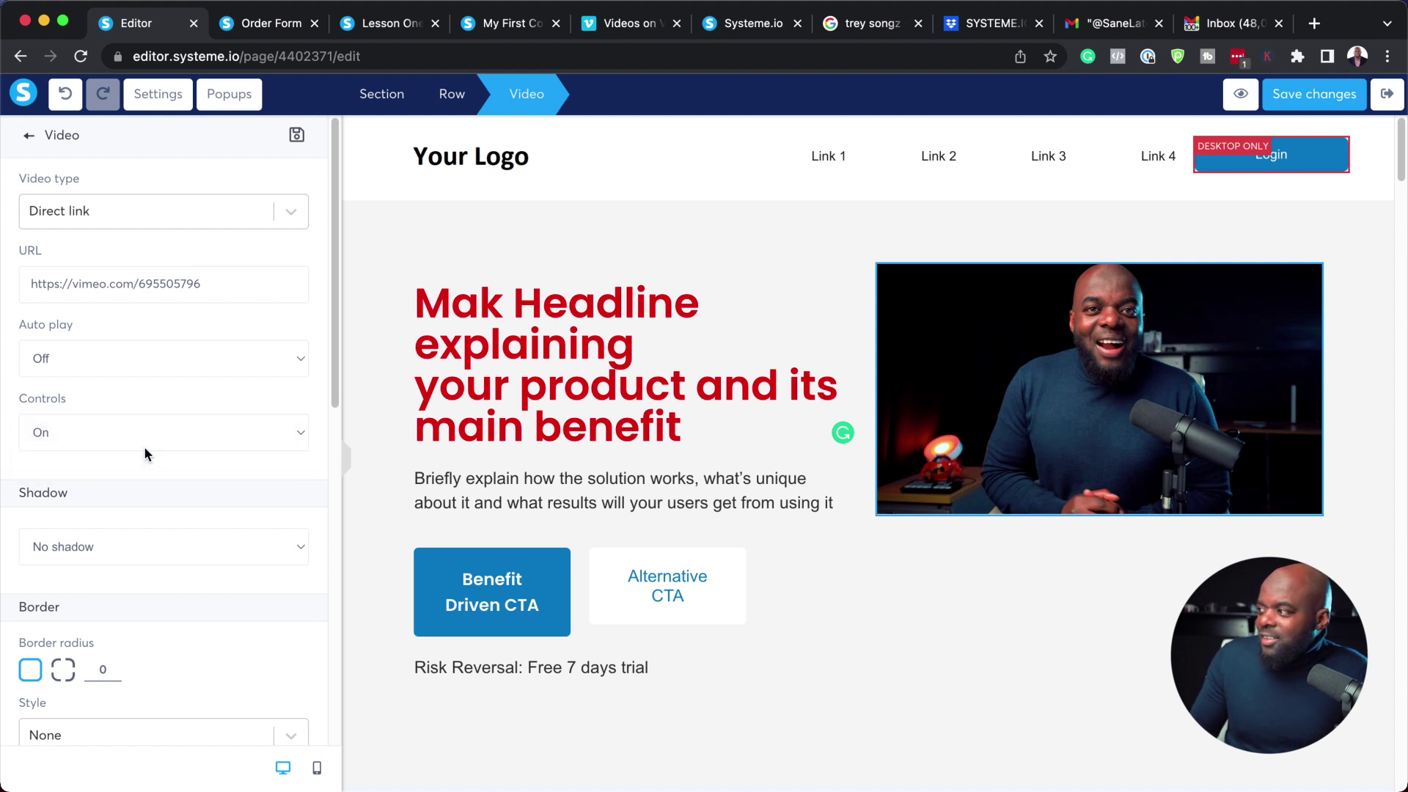
left_click(145, 449)
left_click(146, 417)
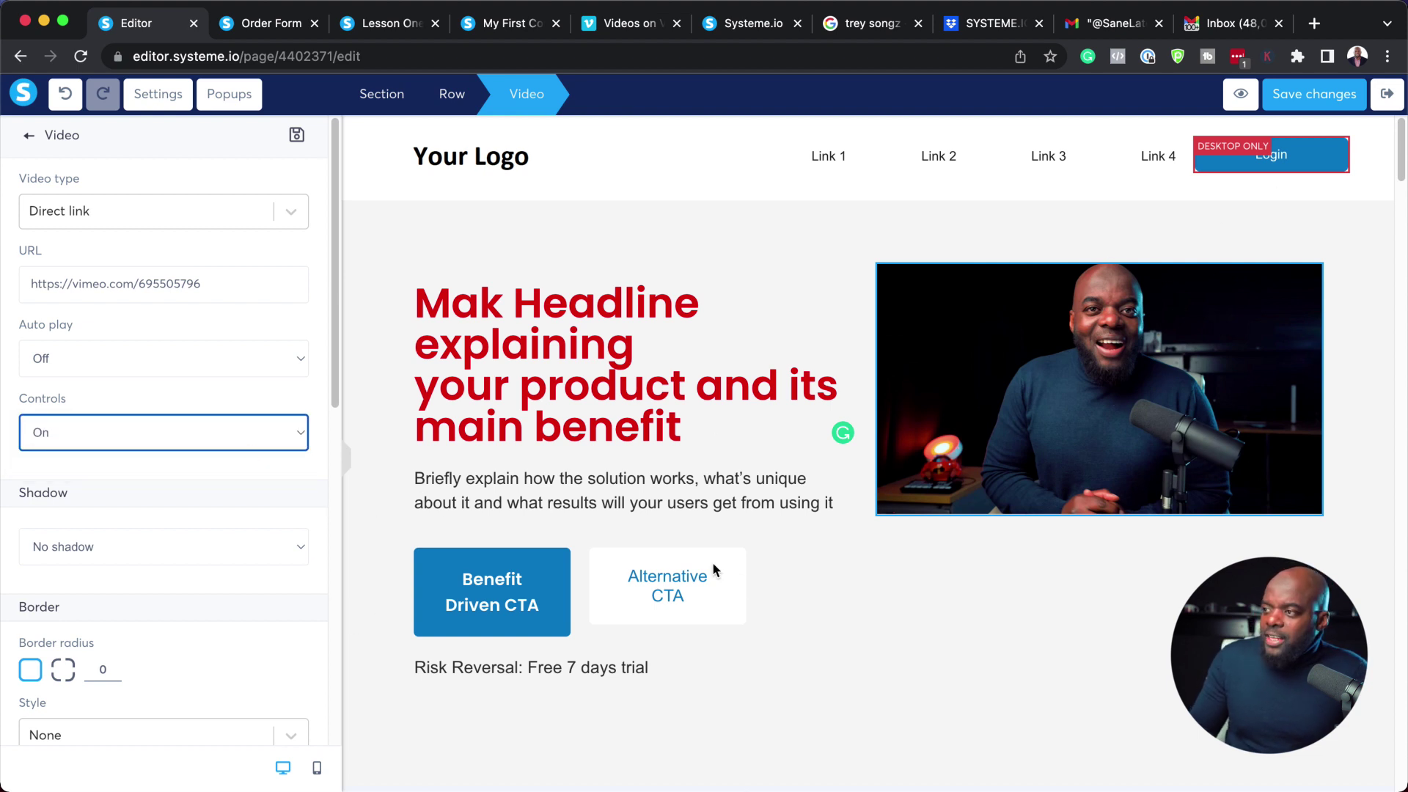
left_click(1346, 103)
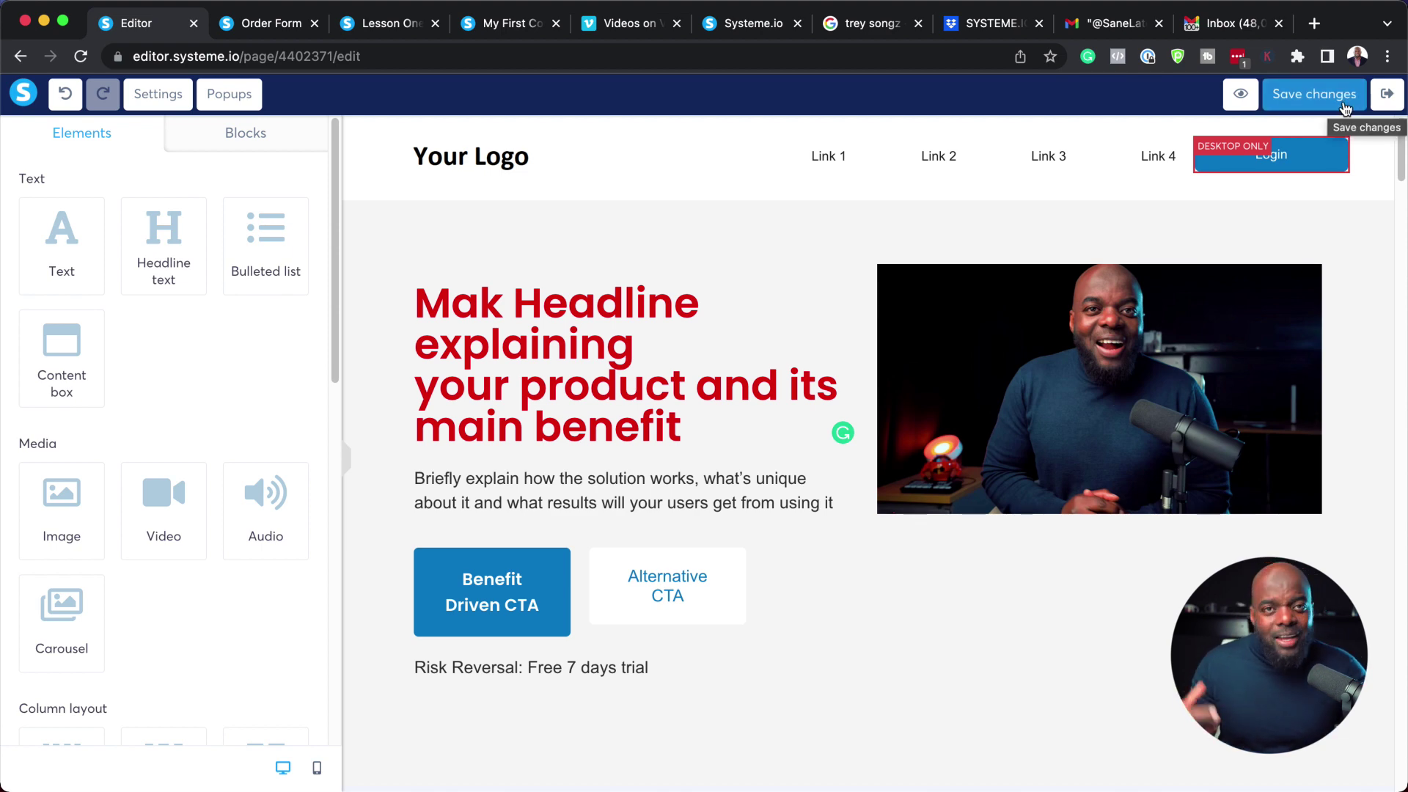
Open the Opt-in forms category of the ready-made section blocks.
scroll(704, 382, "down", 6)
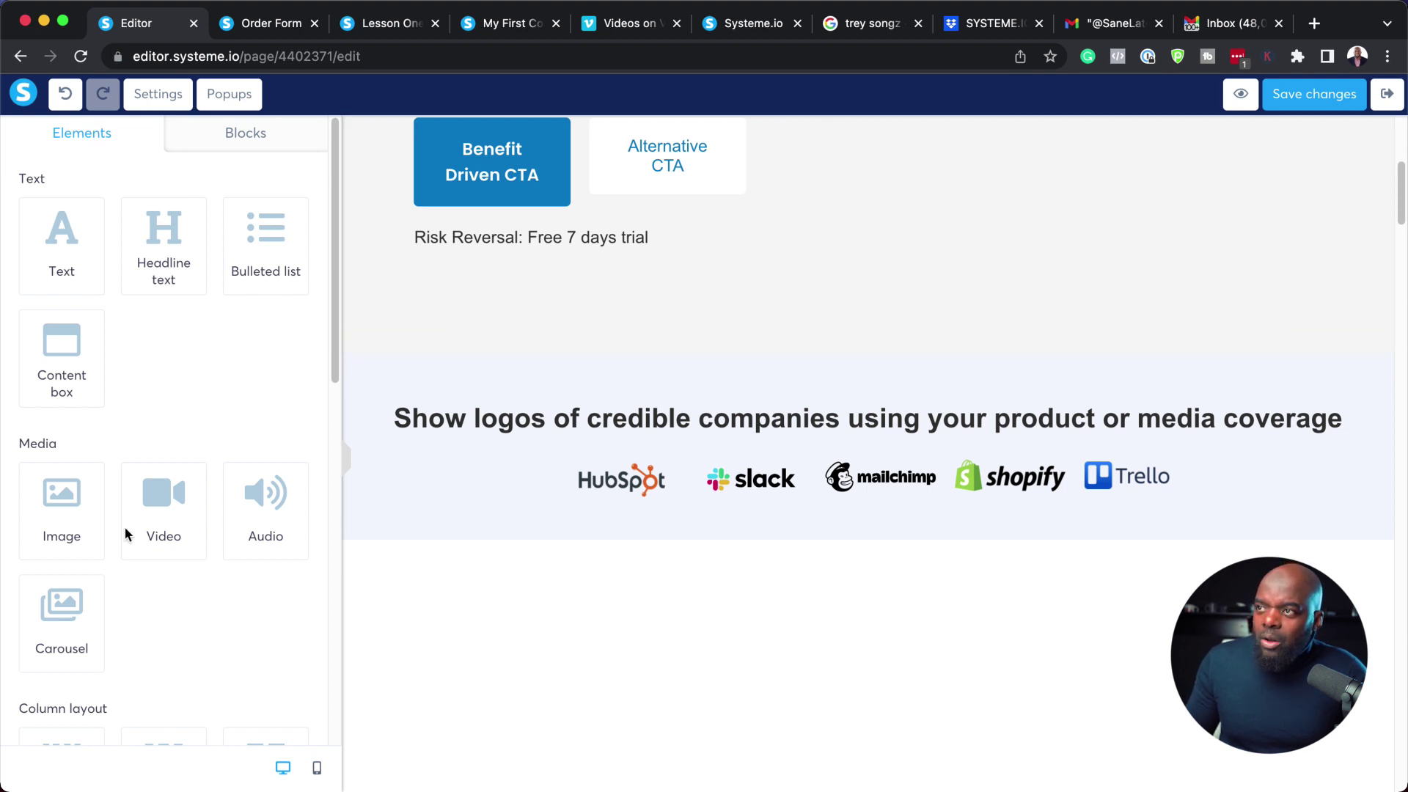
left_click(257, 139)
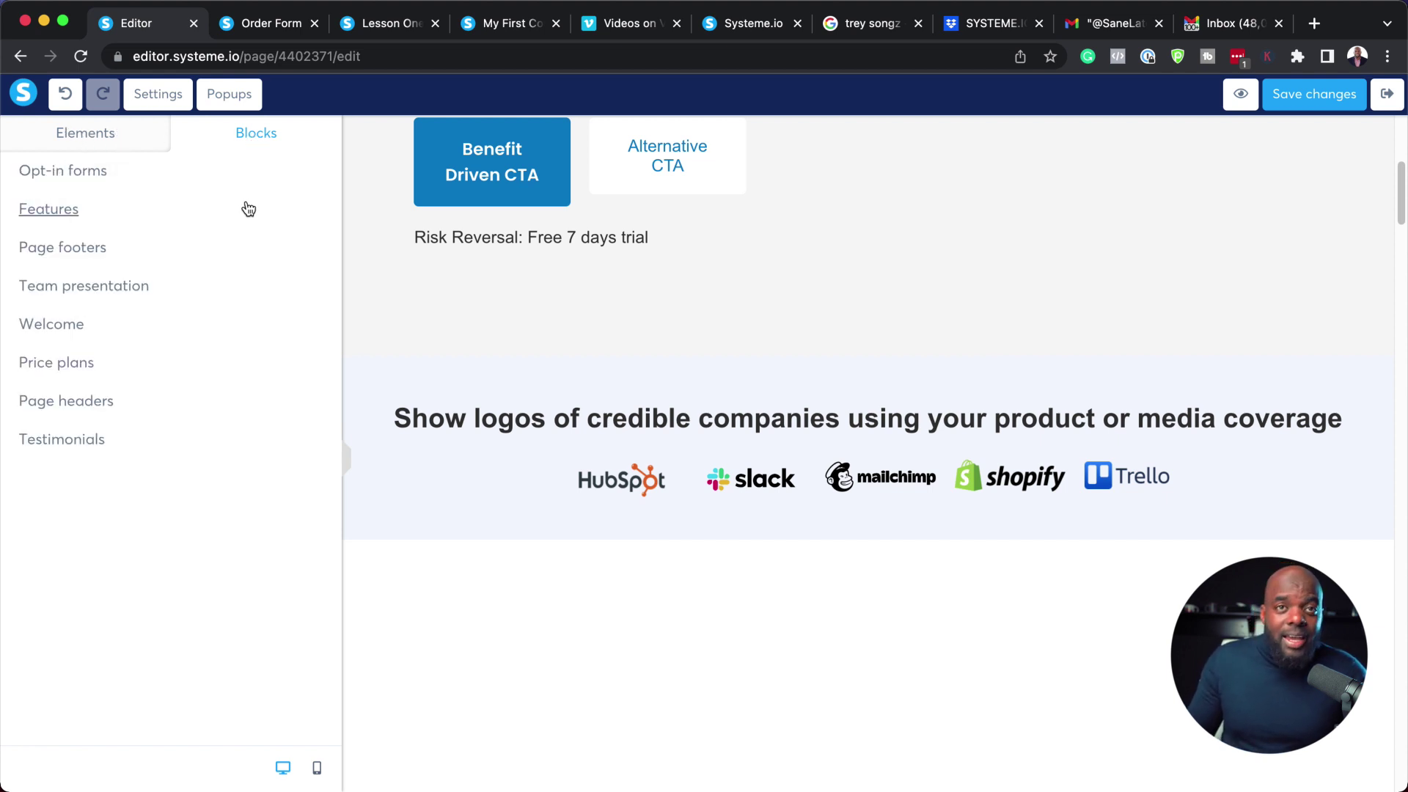
left_click(82, 175)
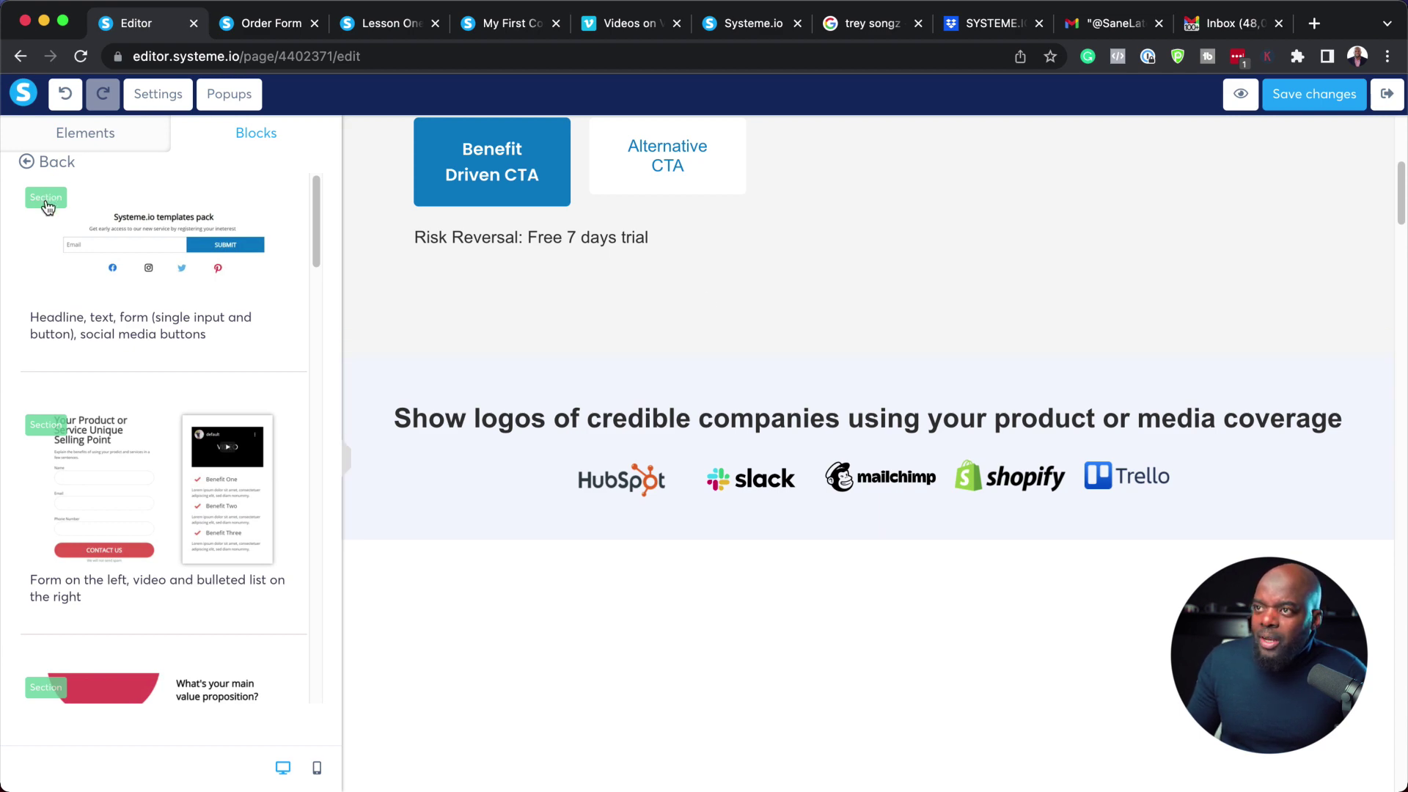
Delete the "Systeme.io templates pack" section from the end of the page, below the footer.
scroll(880, 503, "down", 15)
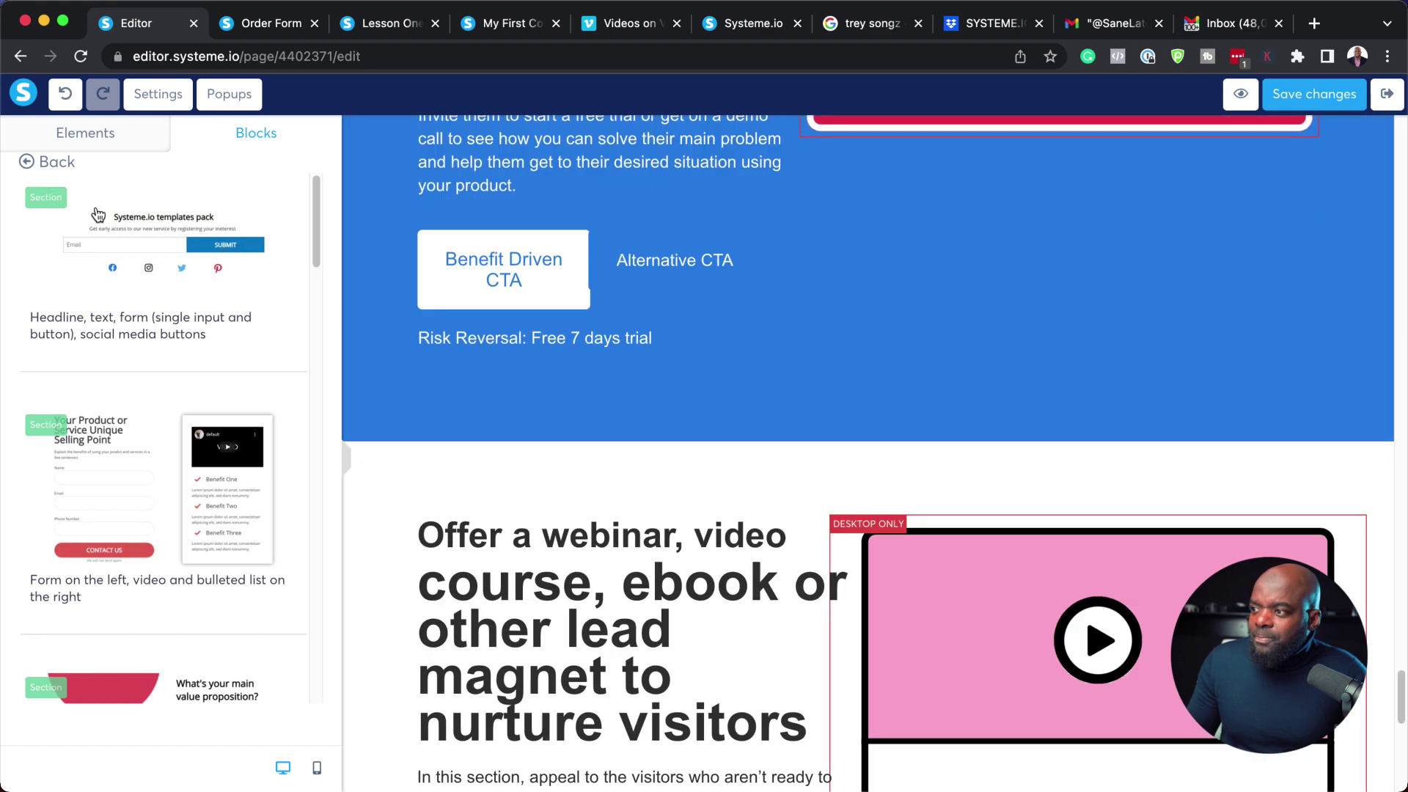
scroll(883, 501, "down", 6)
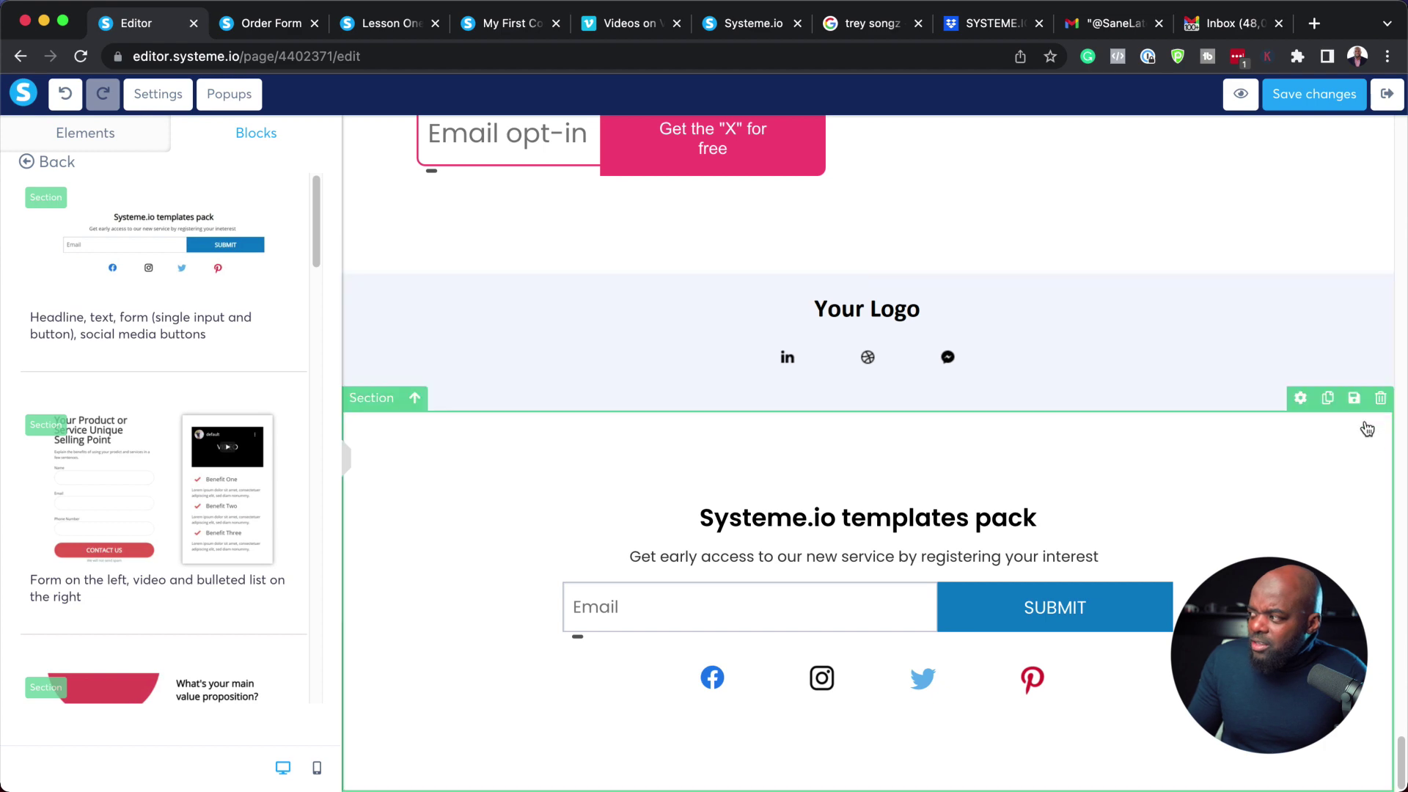
left_click(1382, 400)
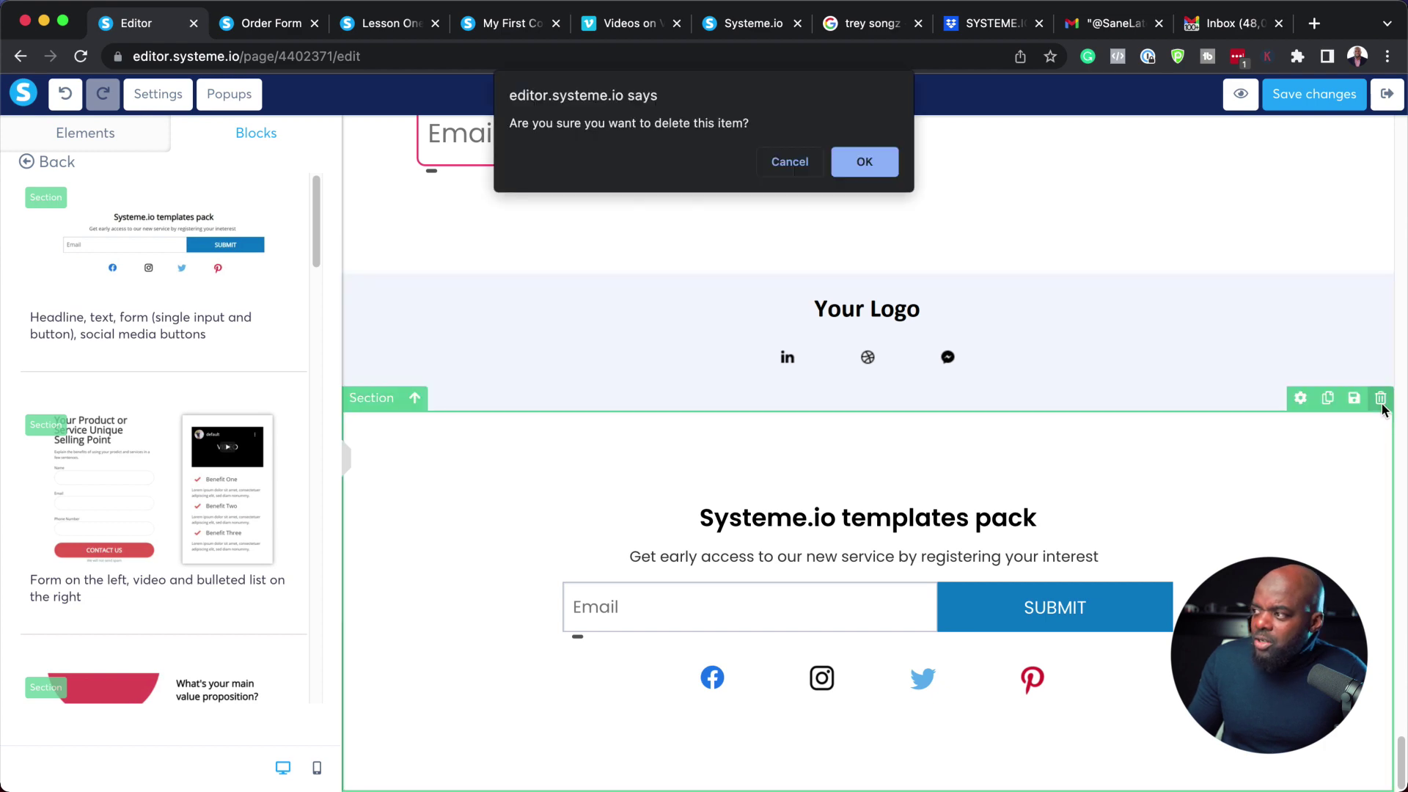
left_click(876, 163)
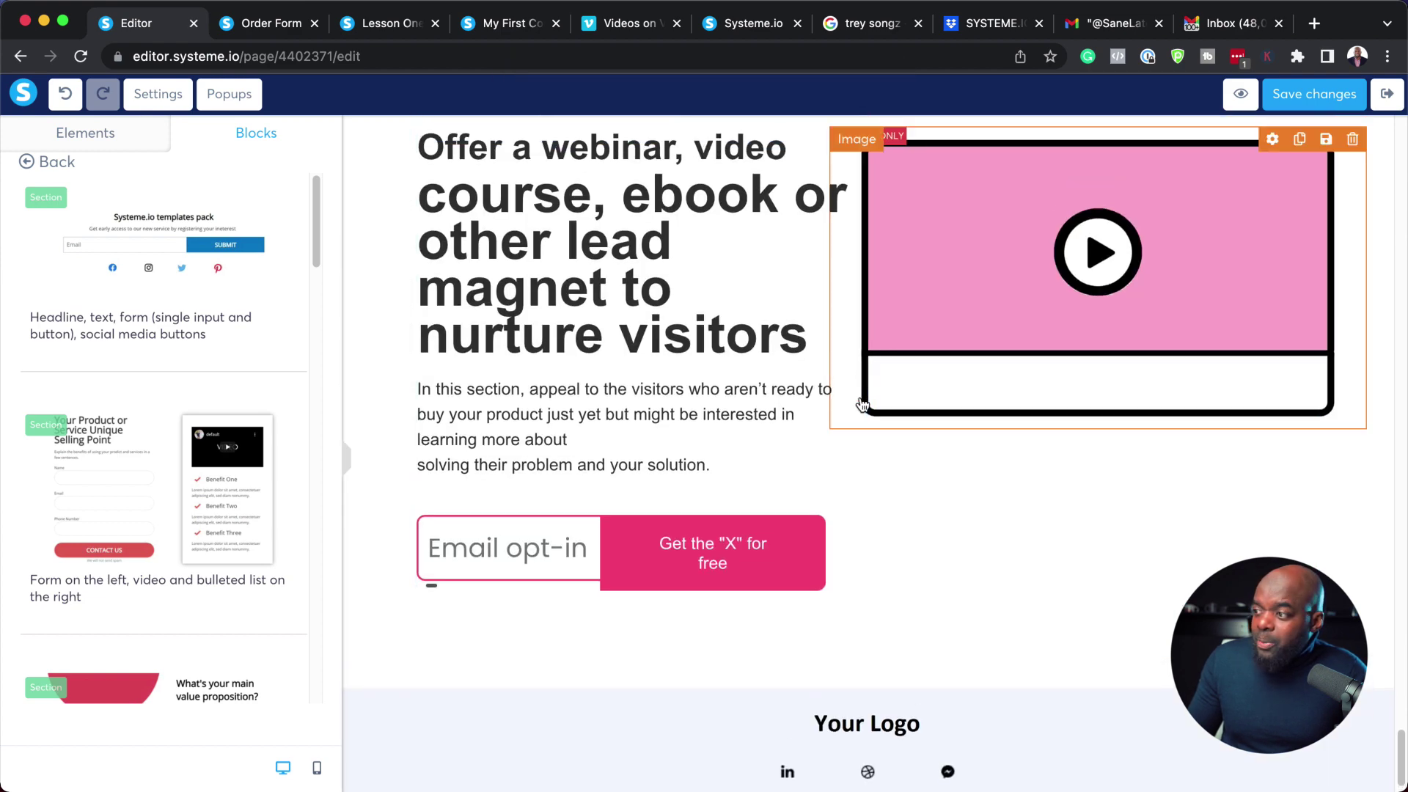
Insert the opt-in block with headline, text, single-input form and social media buttons between the hero section and the company logos section.
scroll(863, 403, "up", 20)
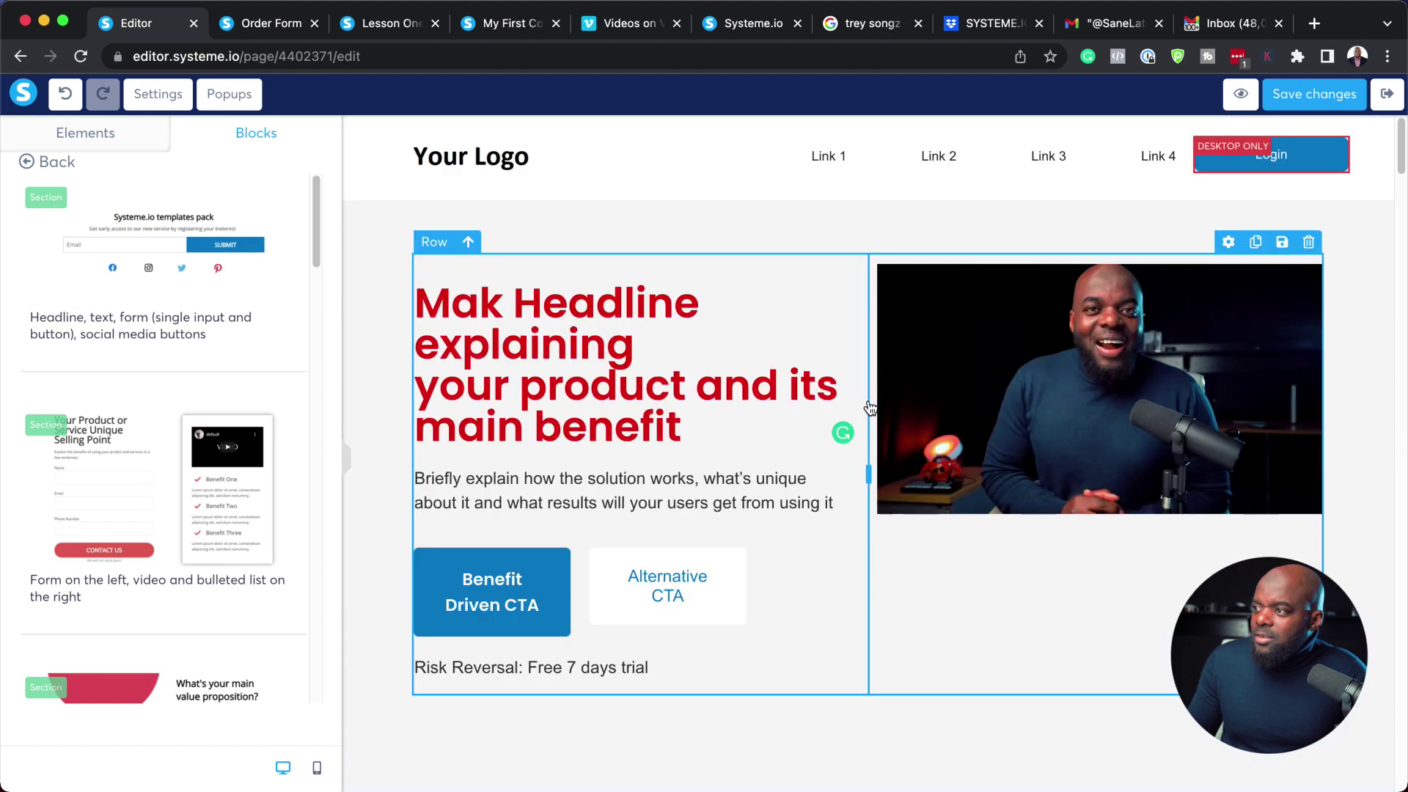
scroll(870, 407, "down", 5)
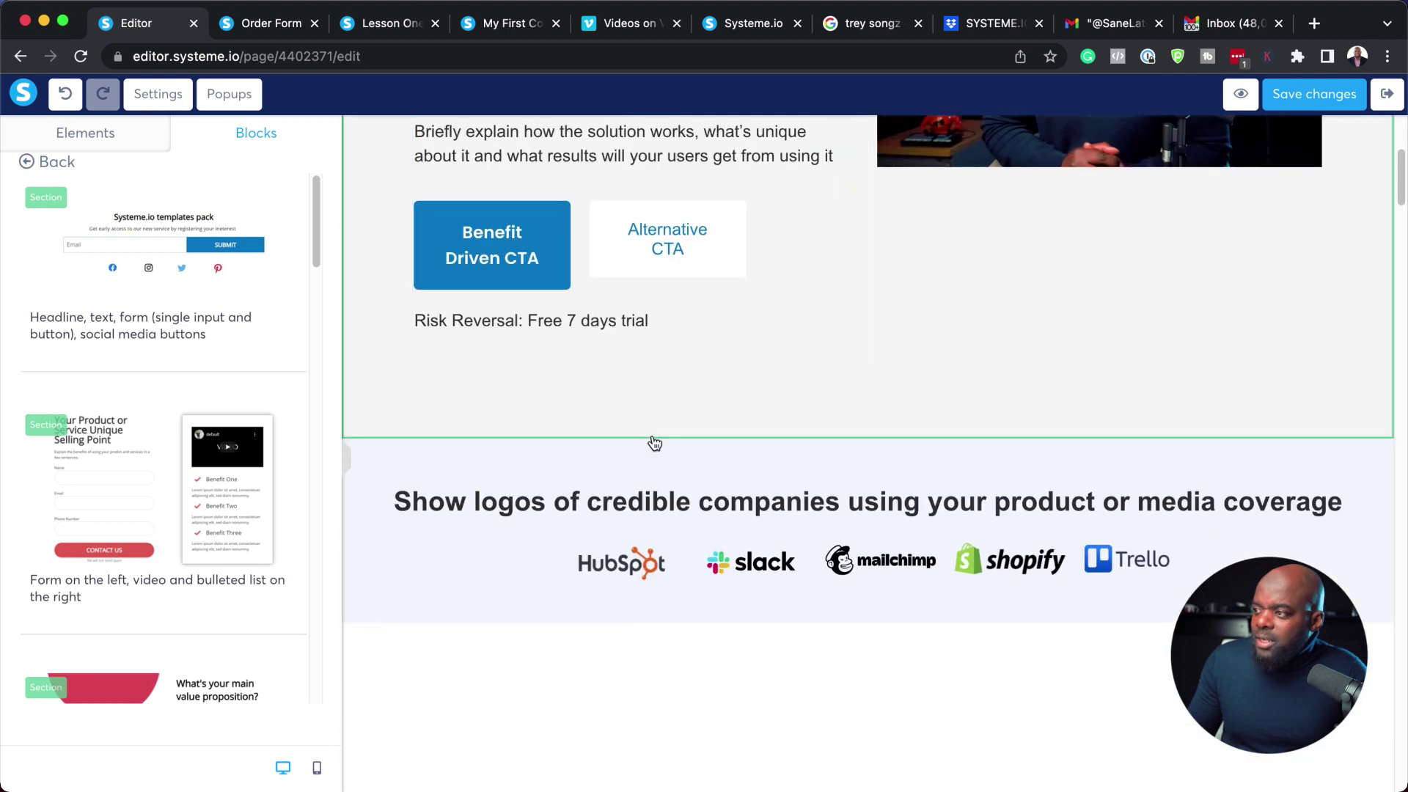
left_click_drag(82, 215, 595, 447)
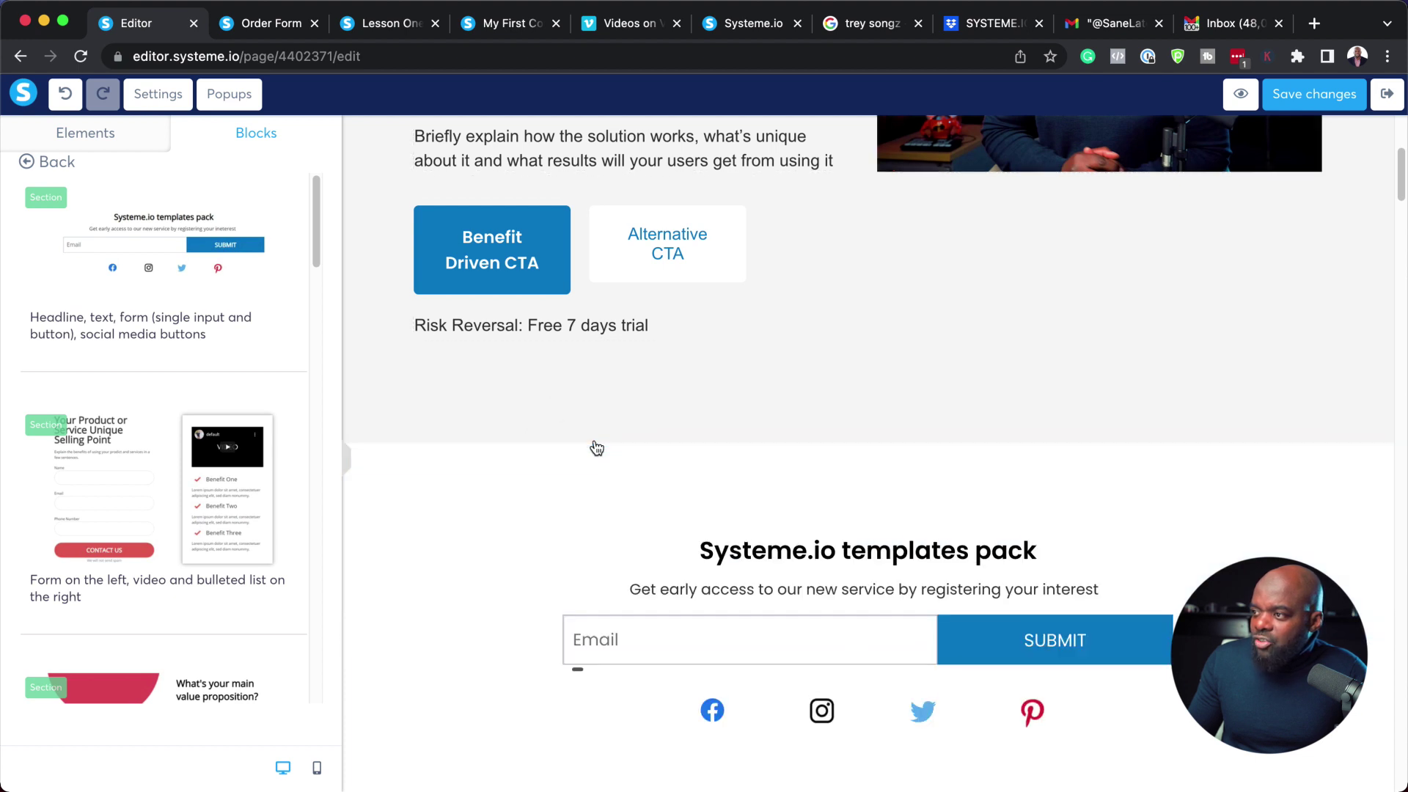
scroll(410, 601, "down", 2)
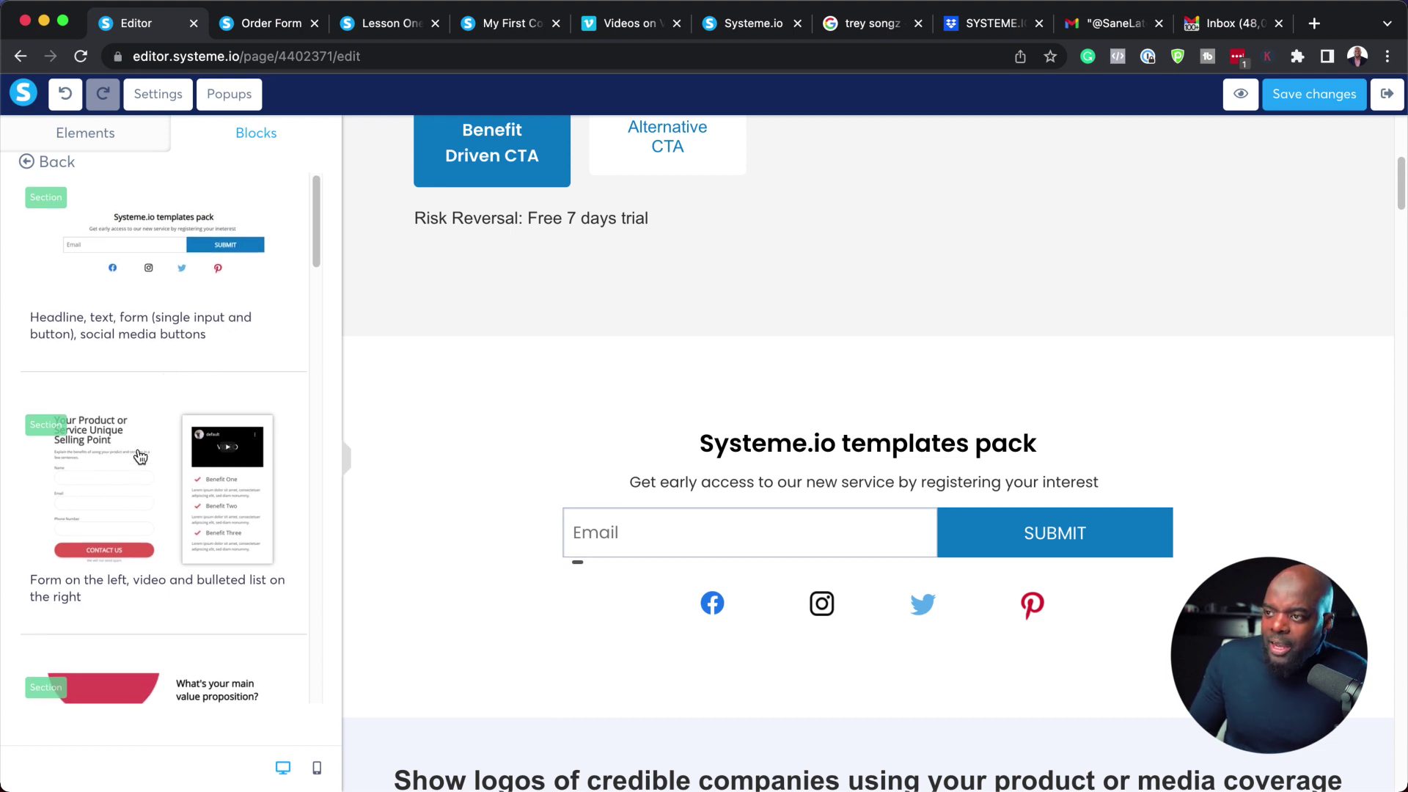
Insert the Features block "Two columns with big icons on the left" directly above the "Systeme.io templates pack" section.
scroll(171, 484, "down", 5)
scroll(192, 493, "down", 5)
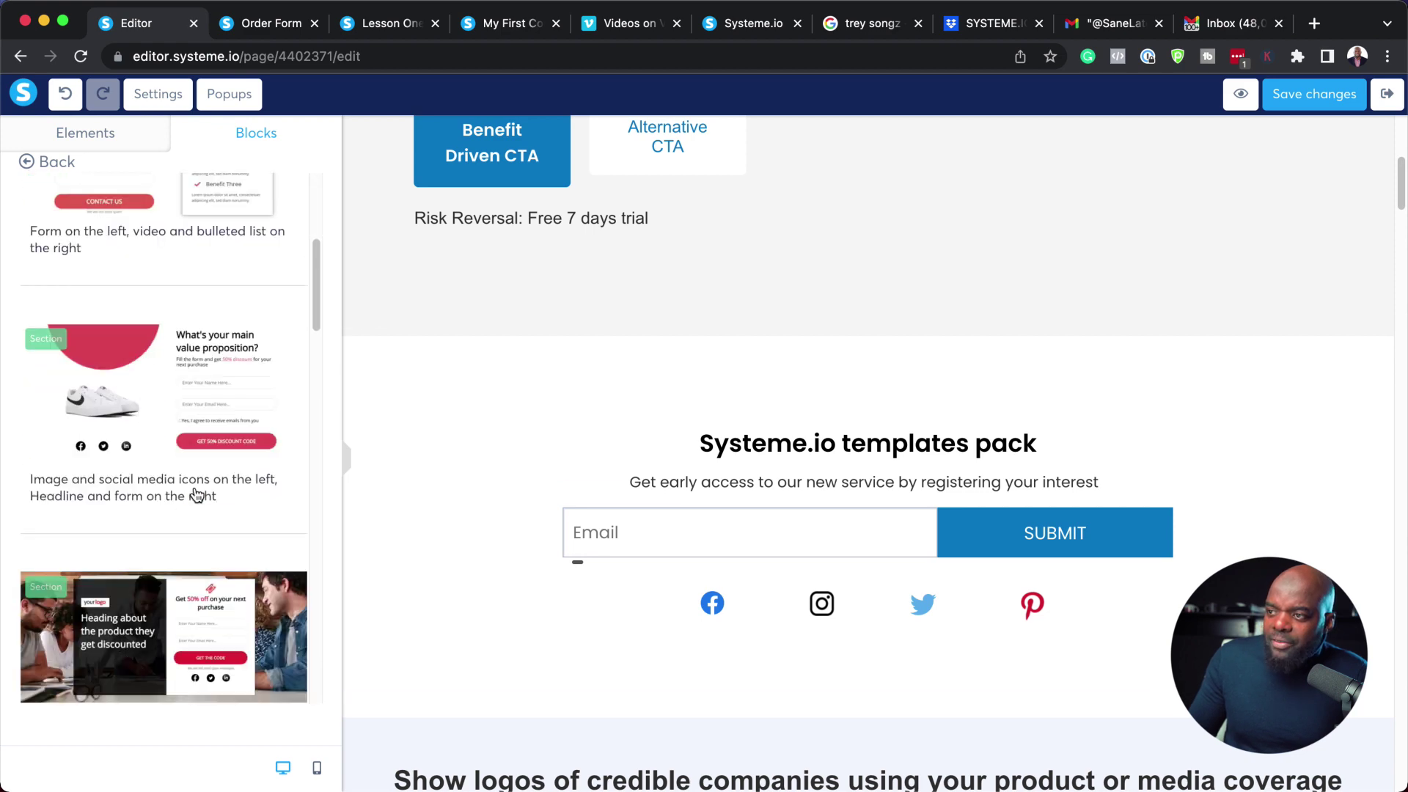
scroll(110, 331, "up", 10)
left_click(28, 166)
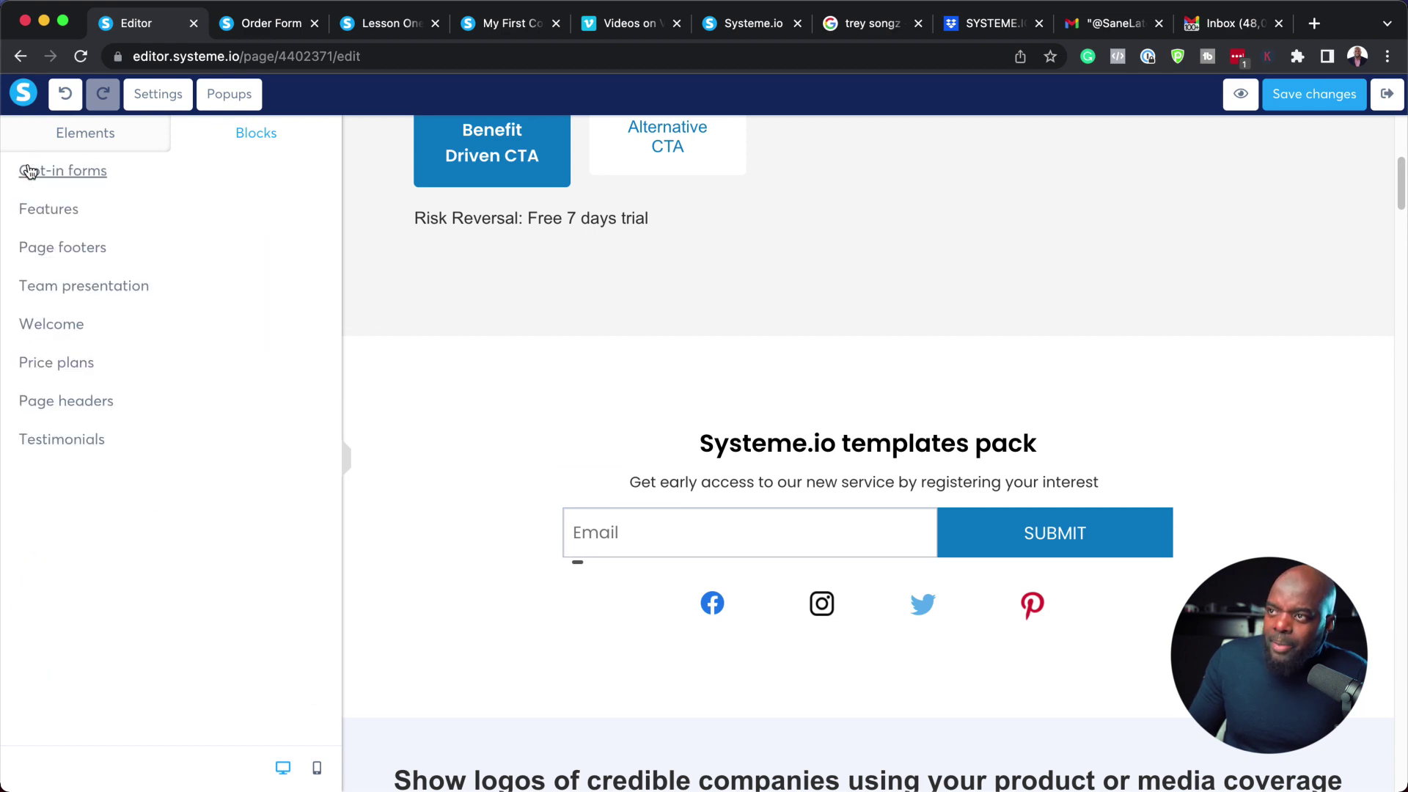
left_click(62, 212)
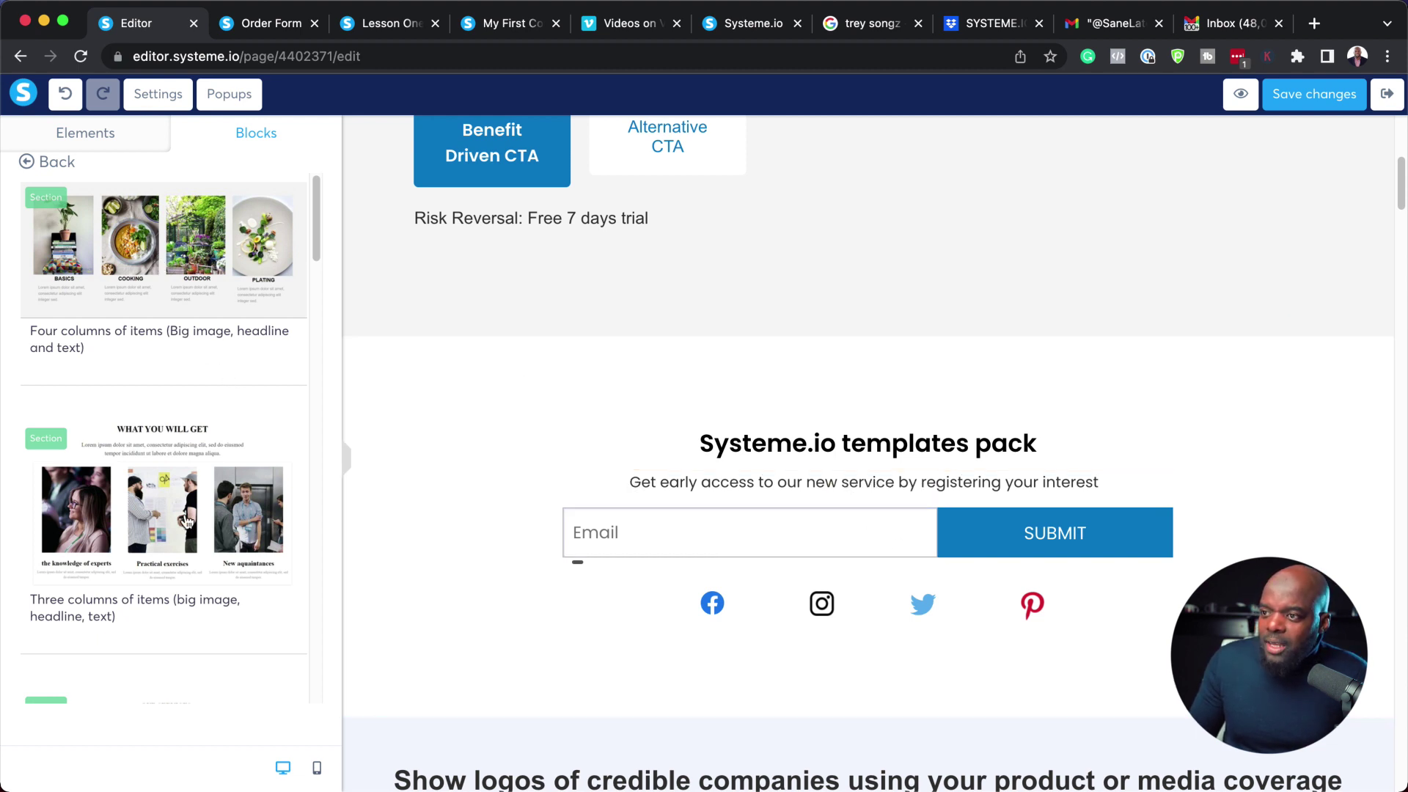
scroll(187, 523, "down", 6)
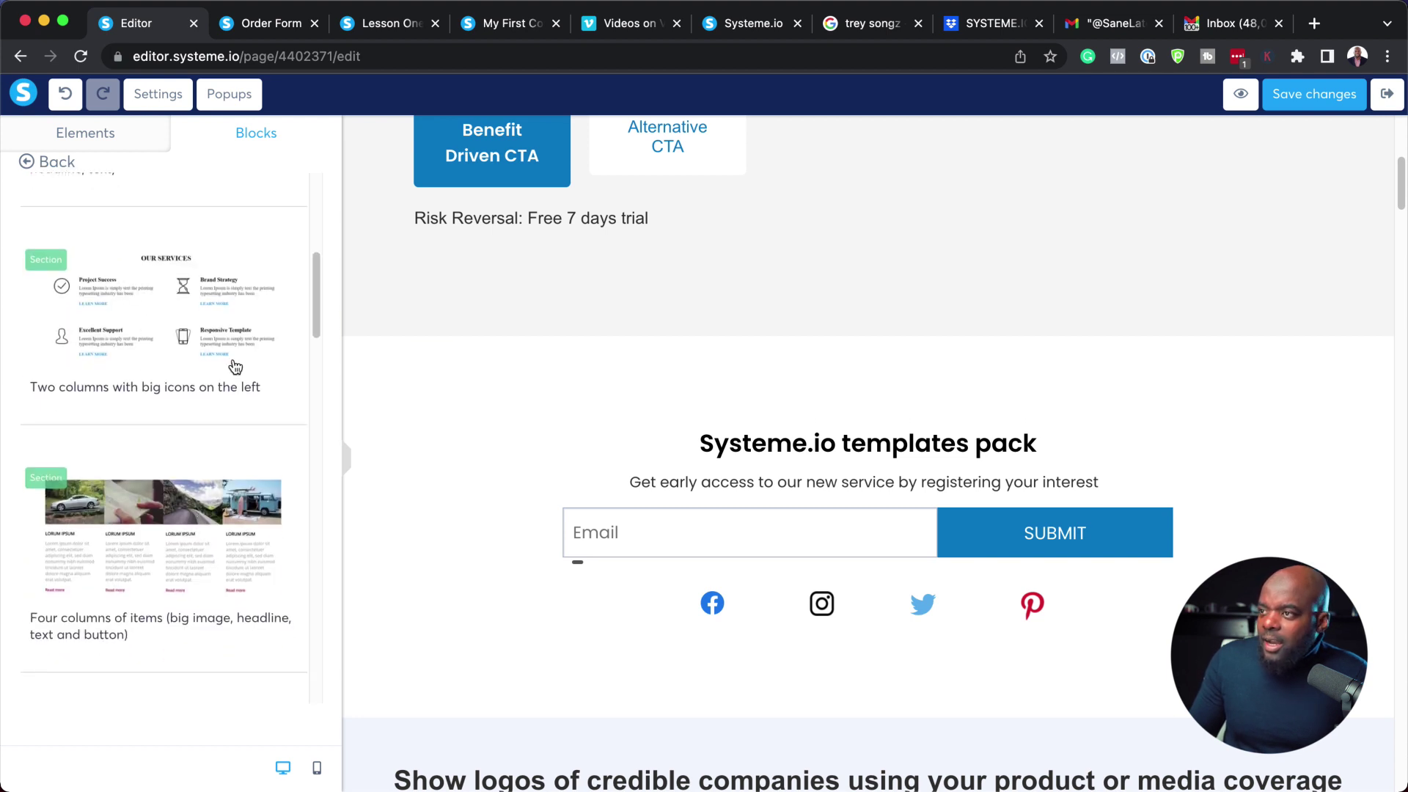
left_click_drag(113, 284, 803, 349)
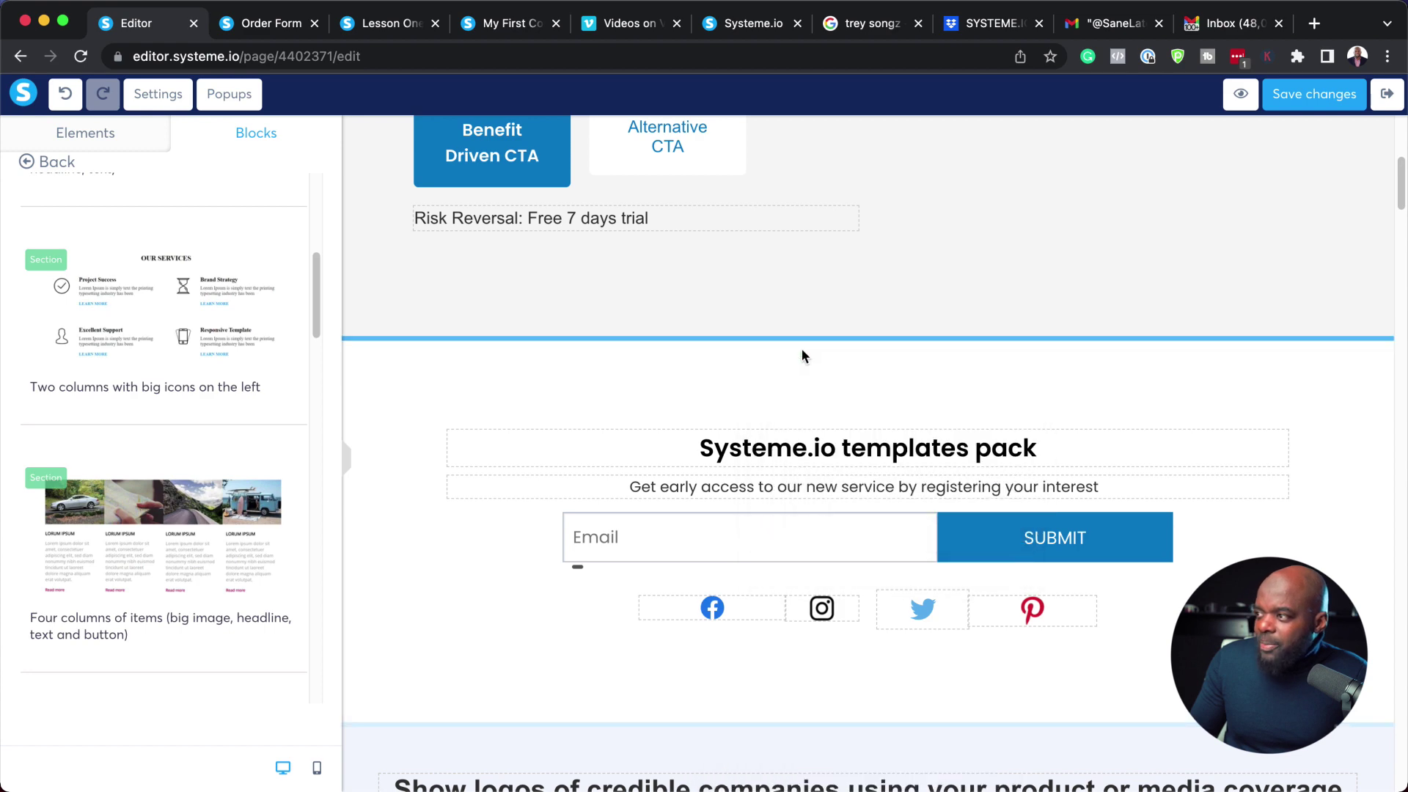
scroll(909, 407, "down", 5)
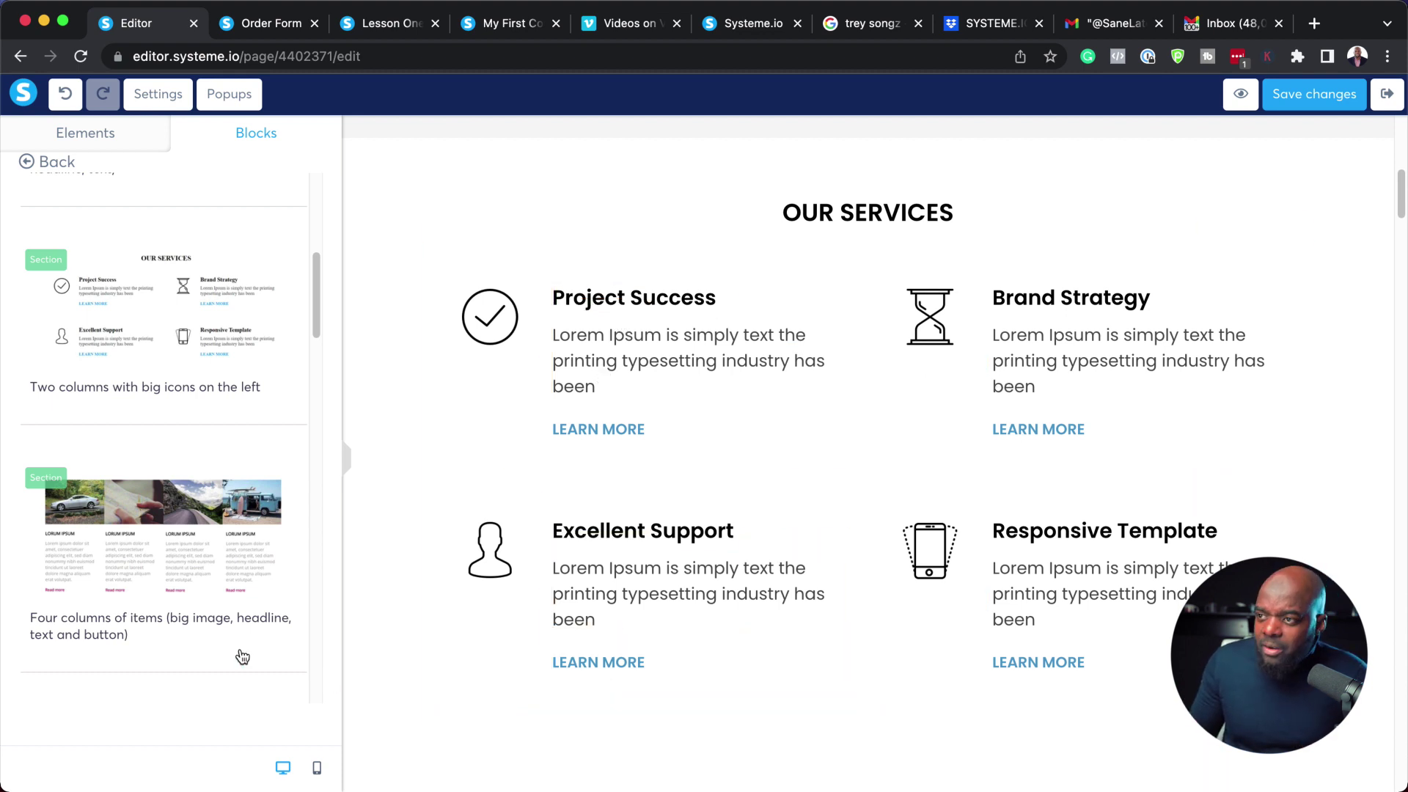
Browse the remaining Features blocks and the section designs in the Price plans category.
scroll(201, 549, "down", 5)
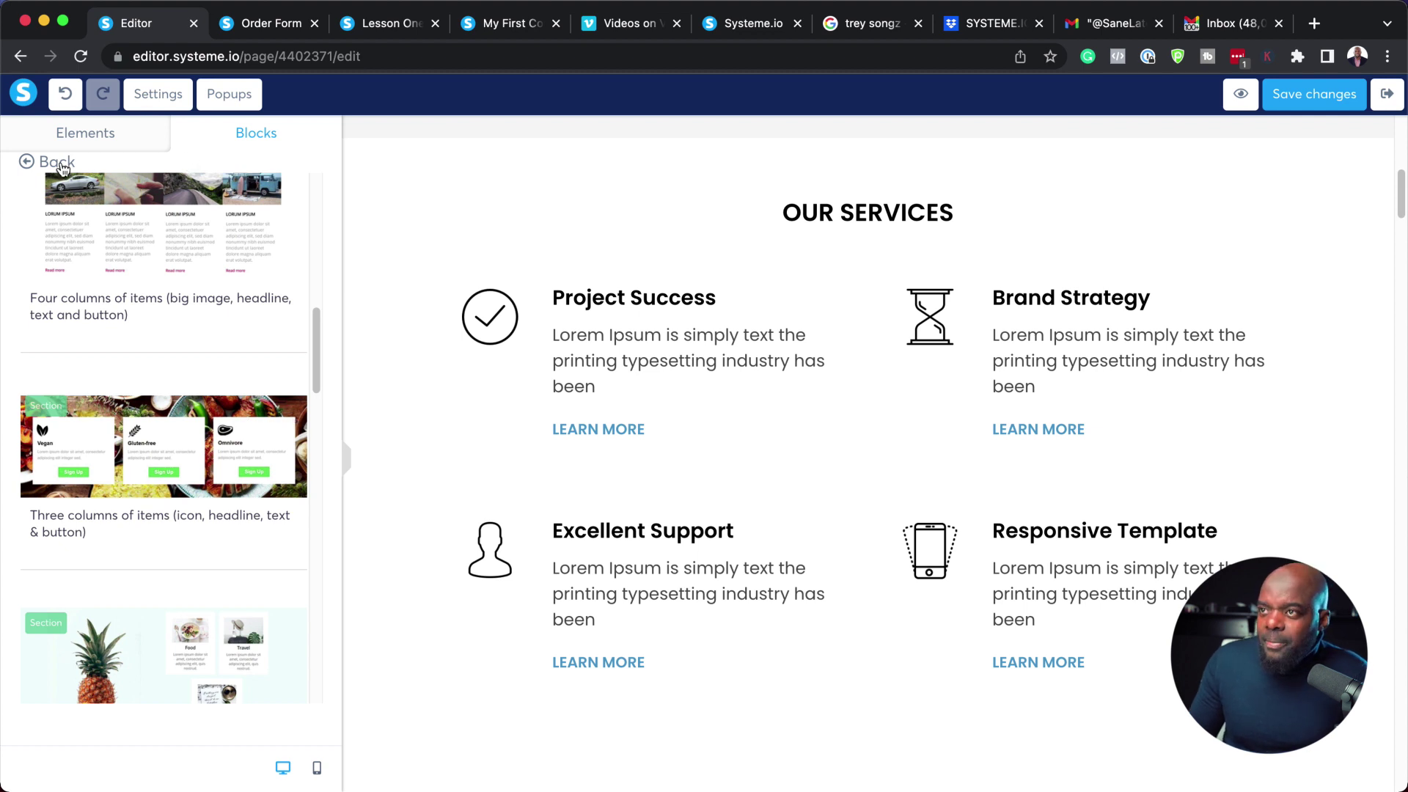
left_click(27, 163)
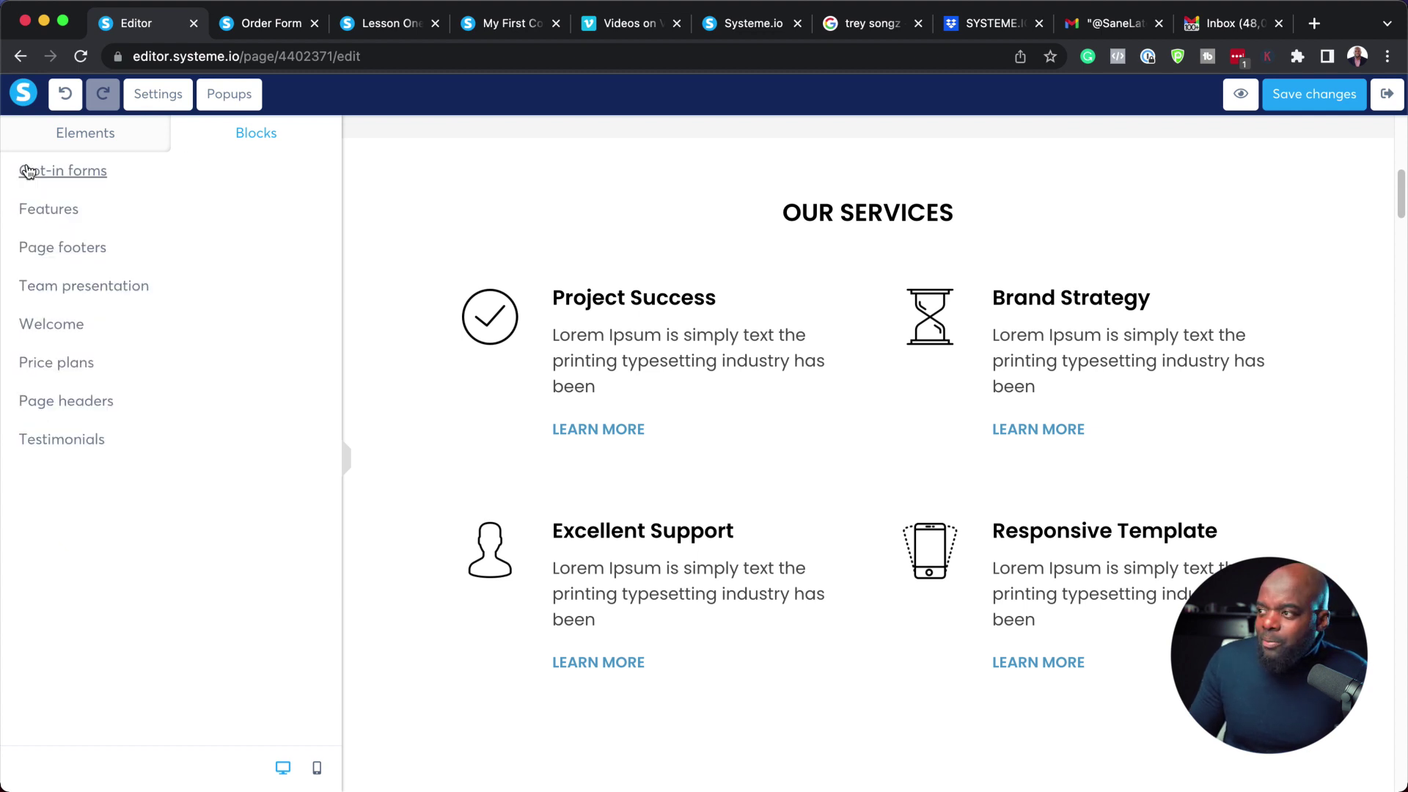
left_click(85, 366)
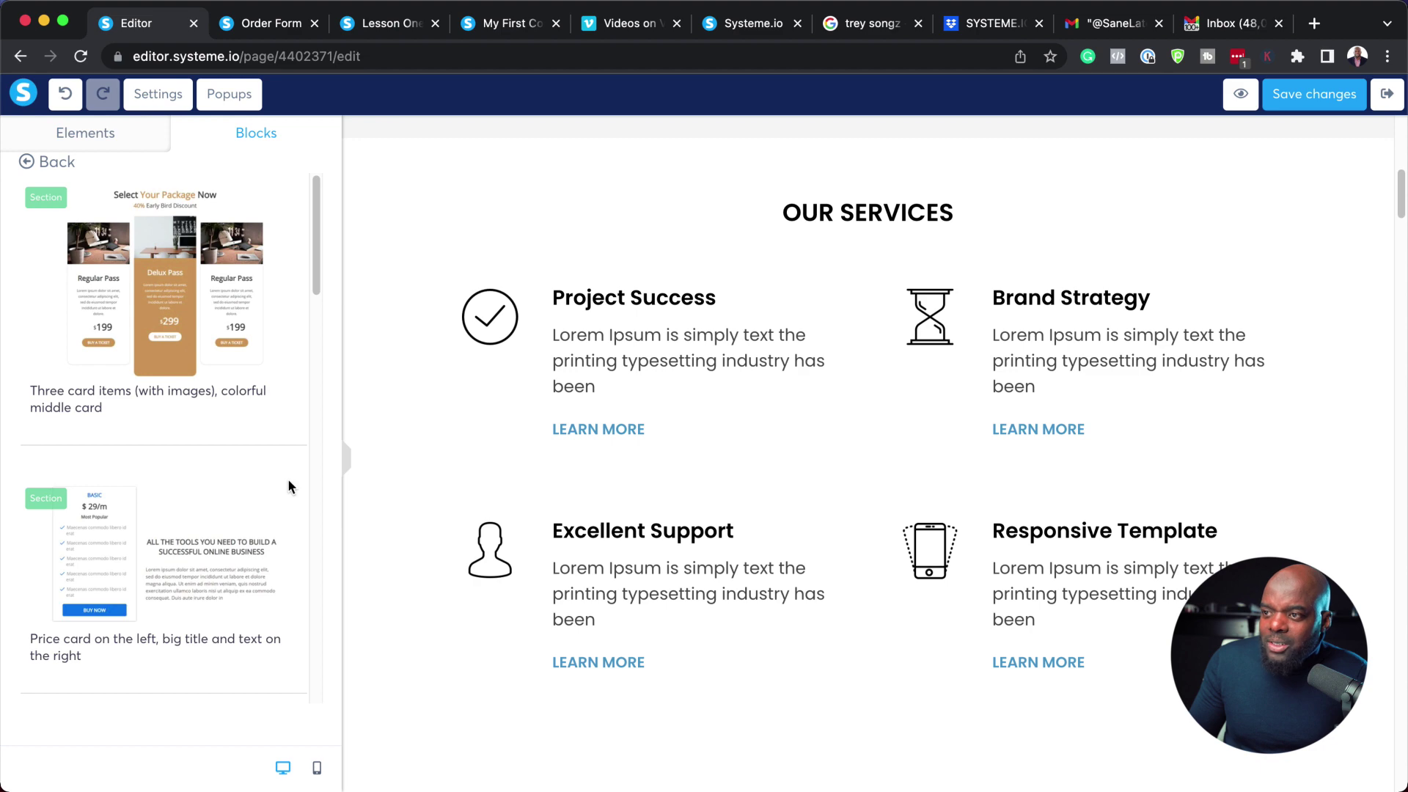
scroll(230, 601, "down", 1)
scroll(792, 591, "down", 5)
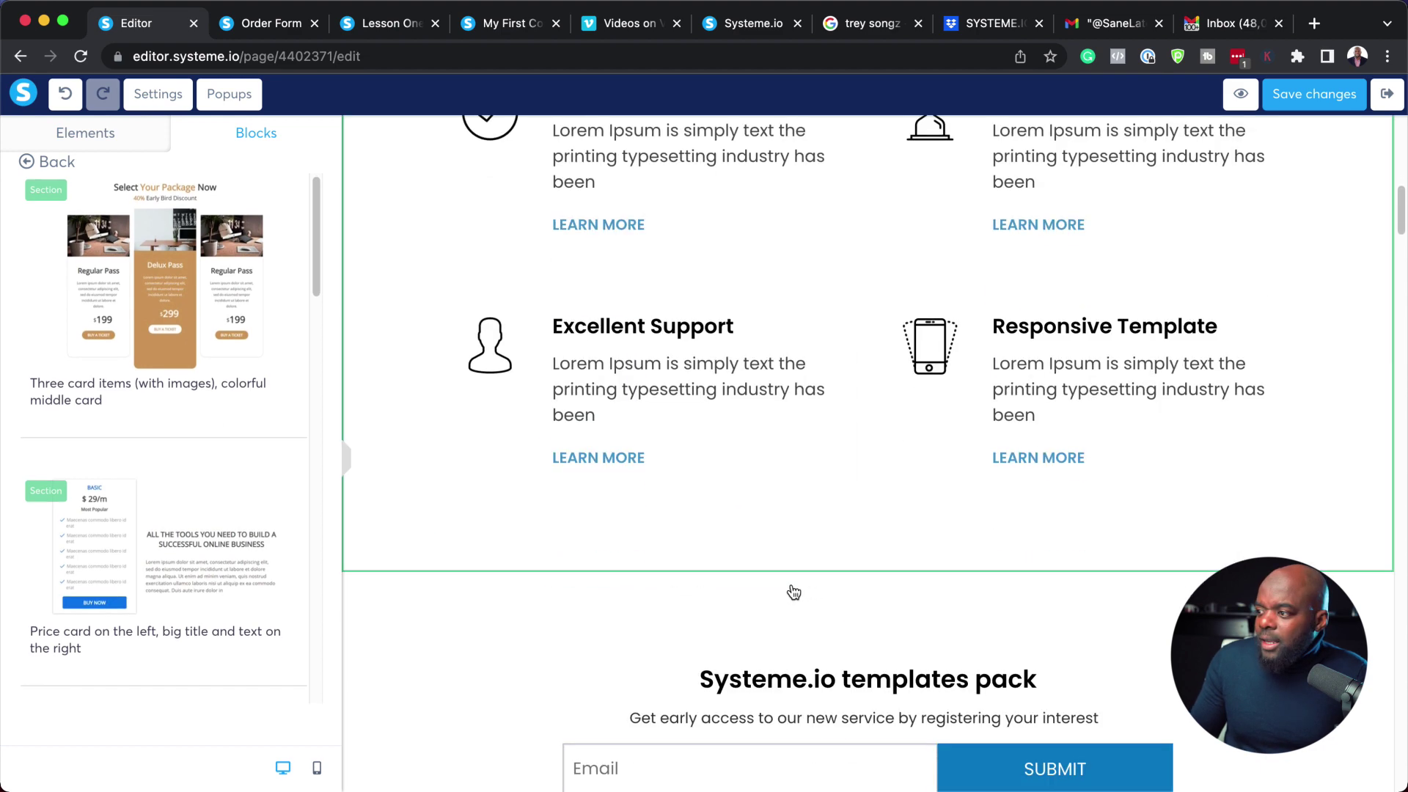
Set the background color of the "Systeme.io templates pack" section to the default purple BD10E0.
scroll(792, 585, "up", 5)
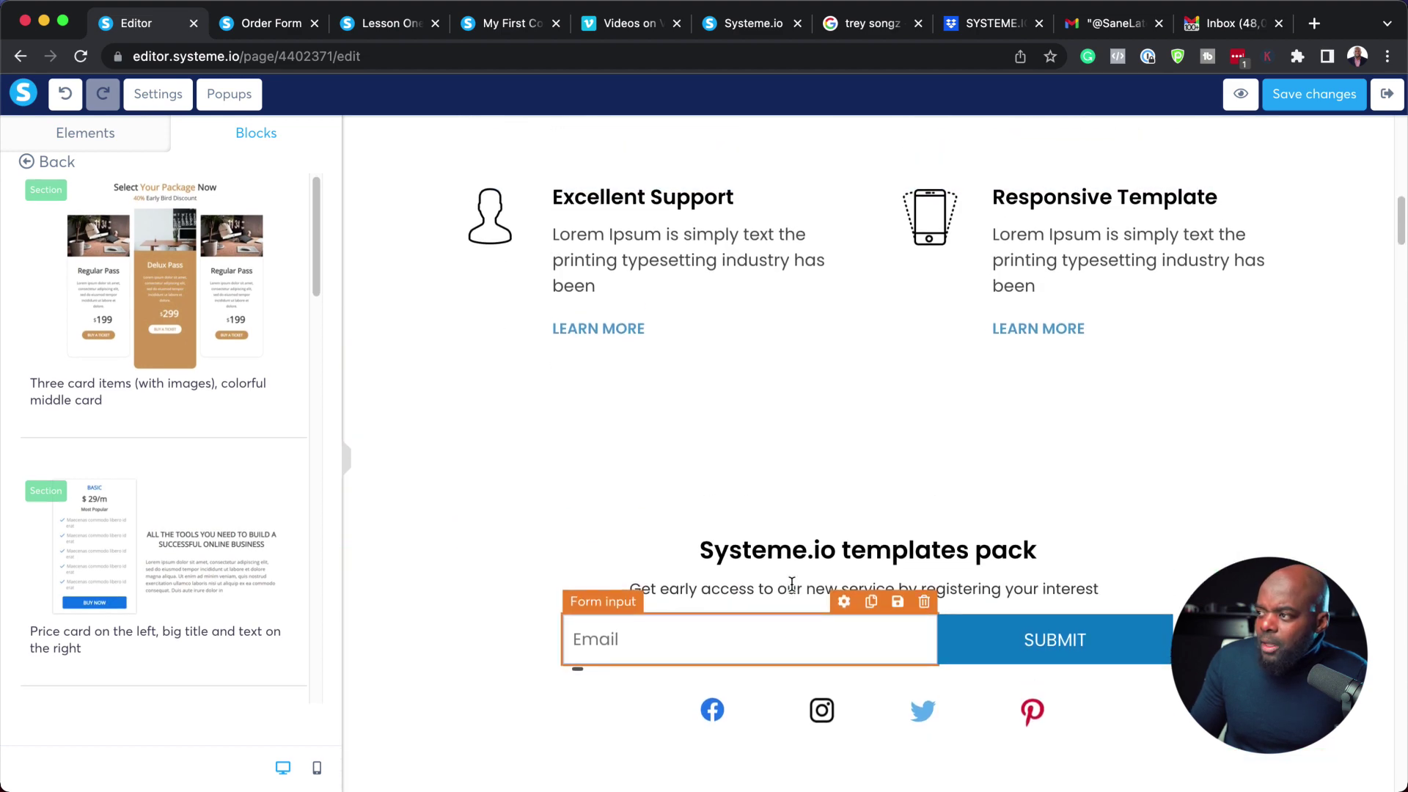
scroll(579, 510, "down", 5)
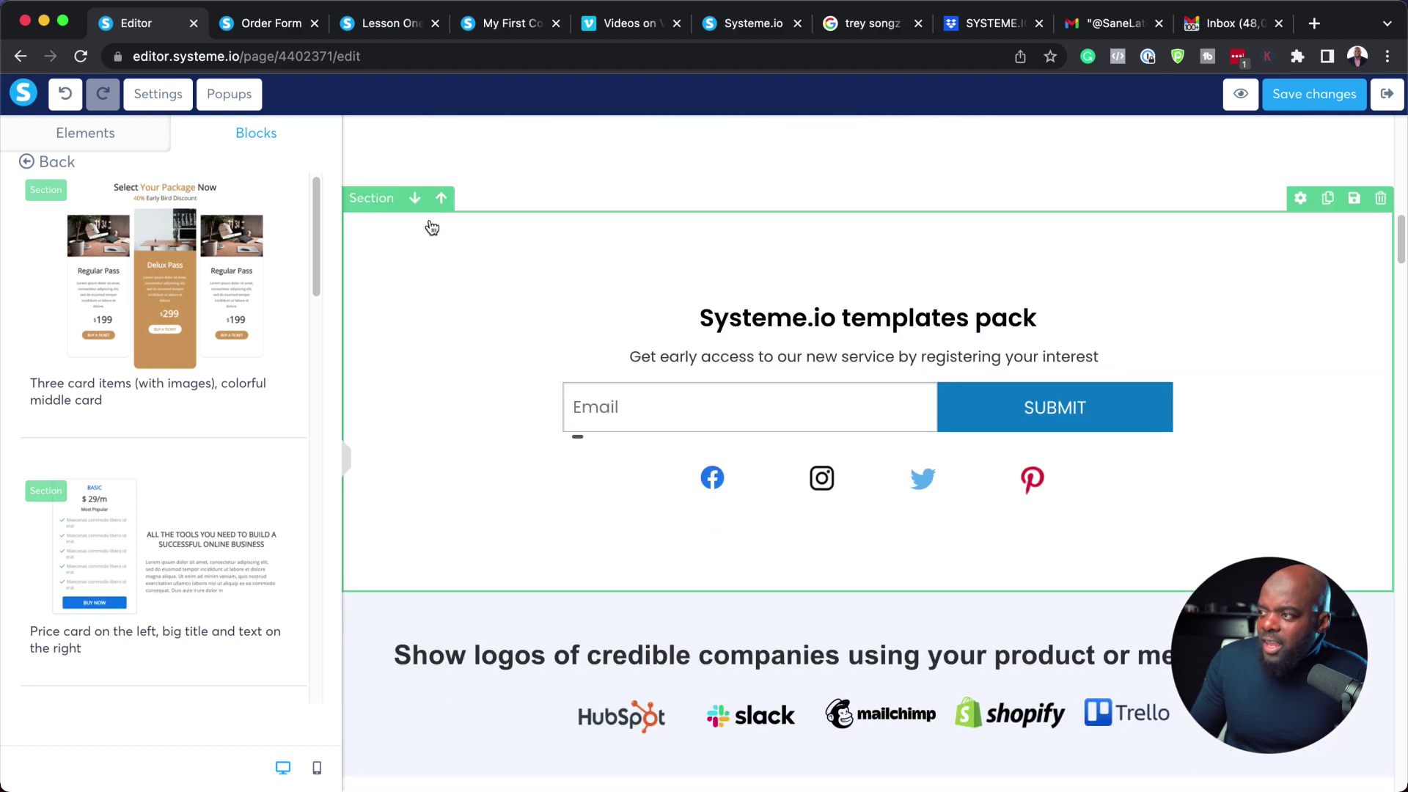
left_click(368, 204)
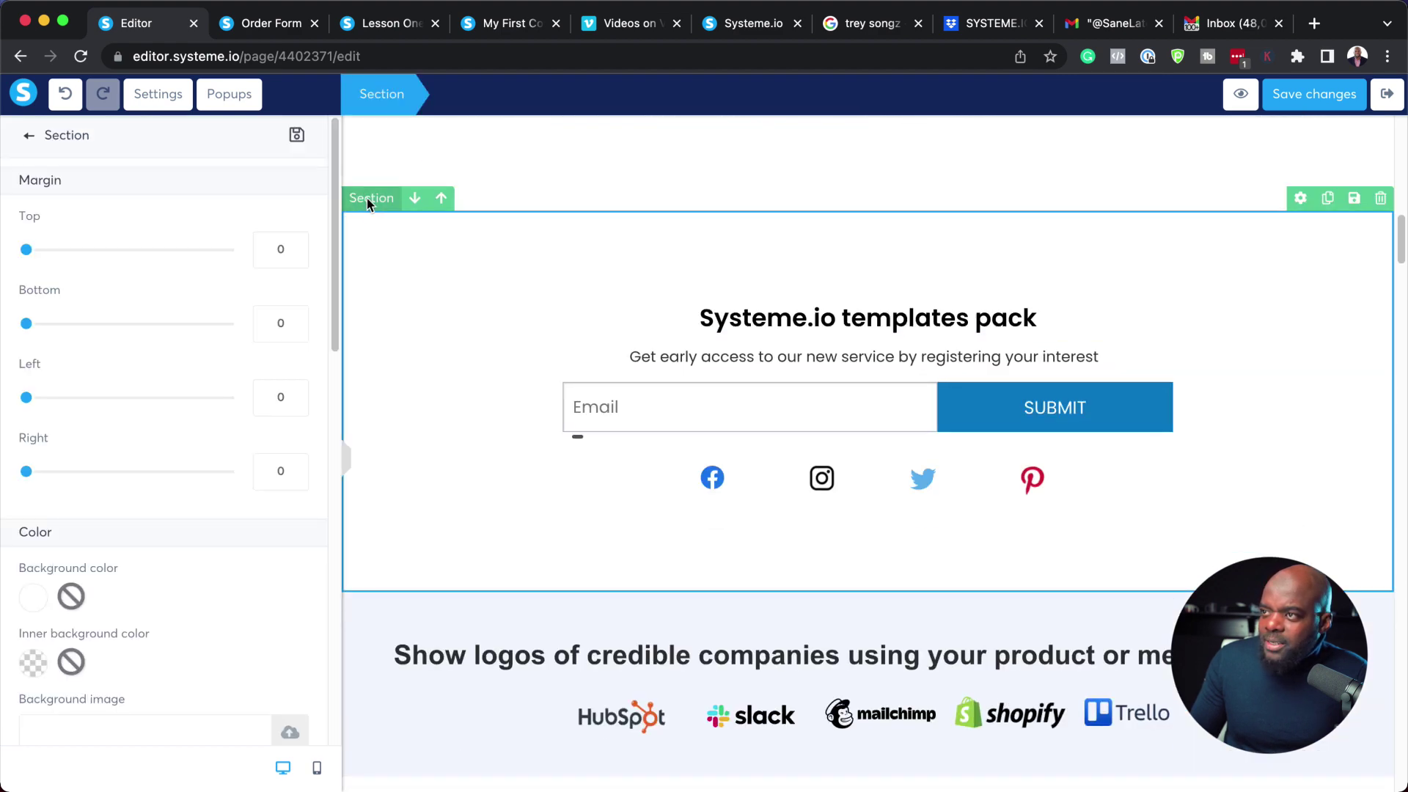
scroll(137, 531, "down", 1)
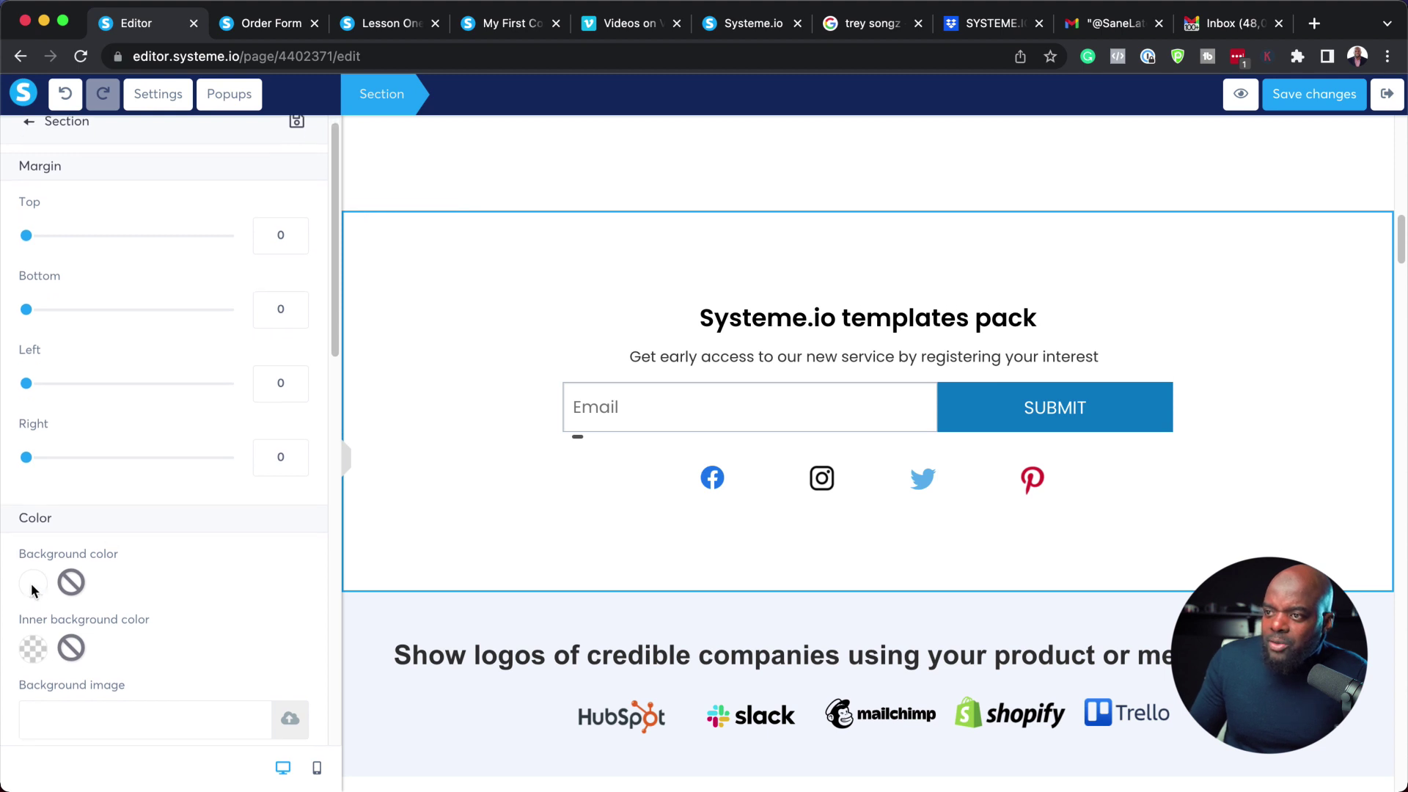
left_click(33, 584)
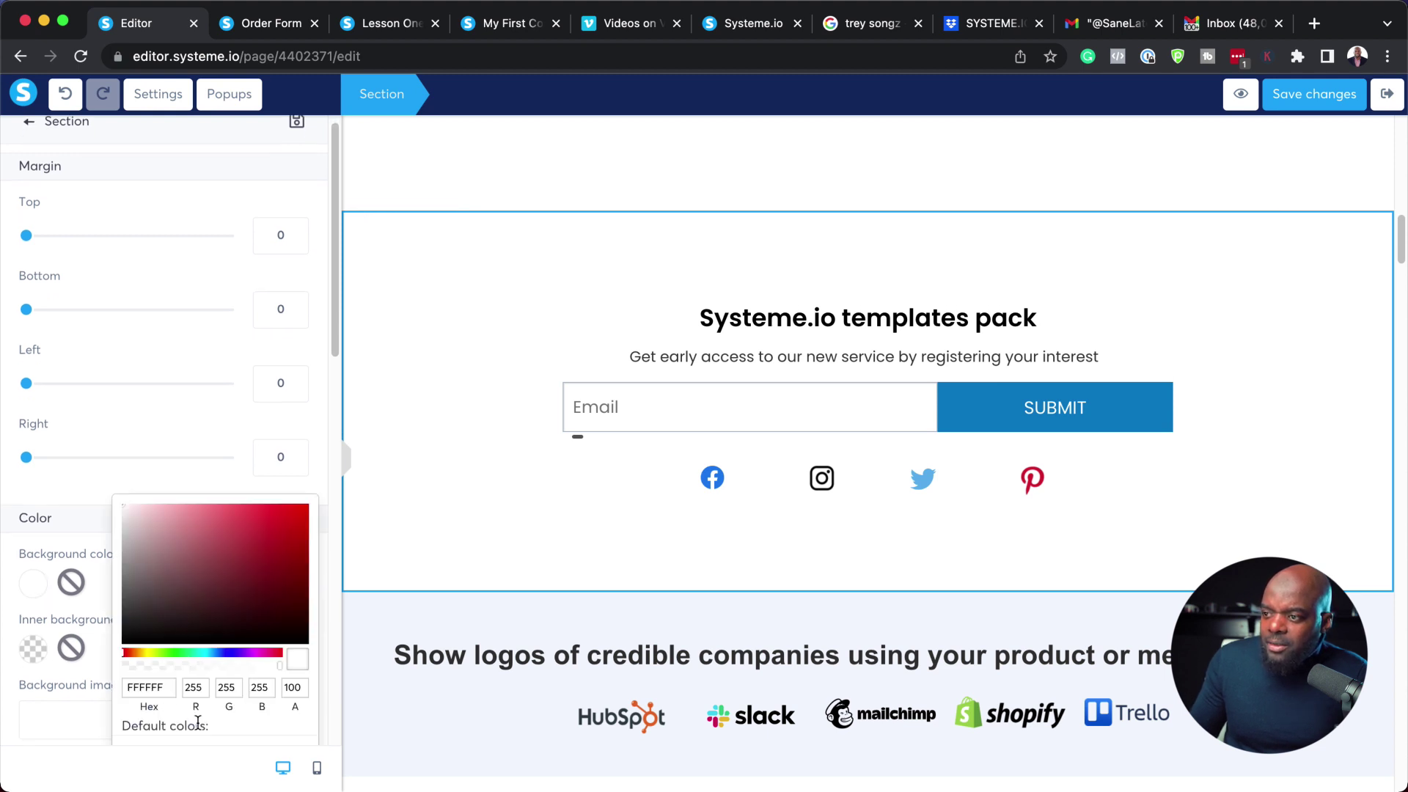
scroll(197, 723, "down", 5)
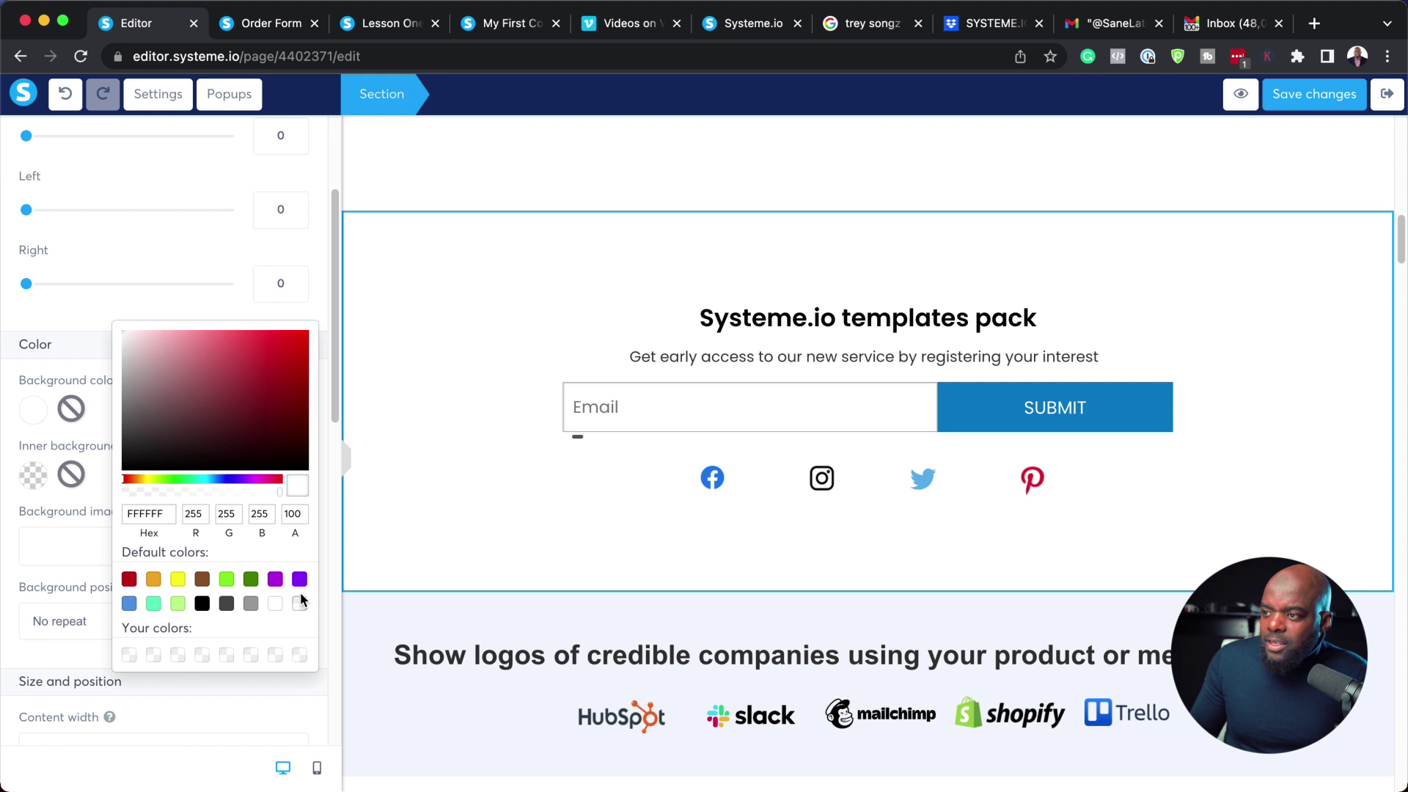
left_click(275, 580)
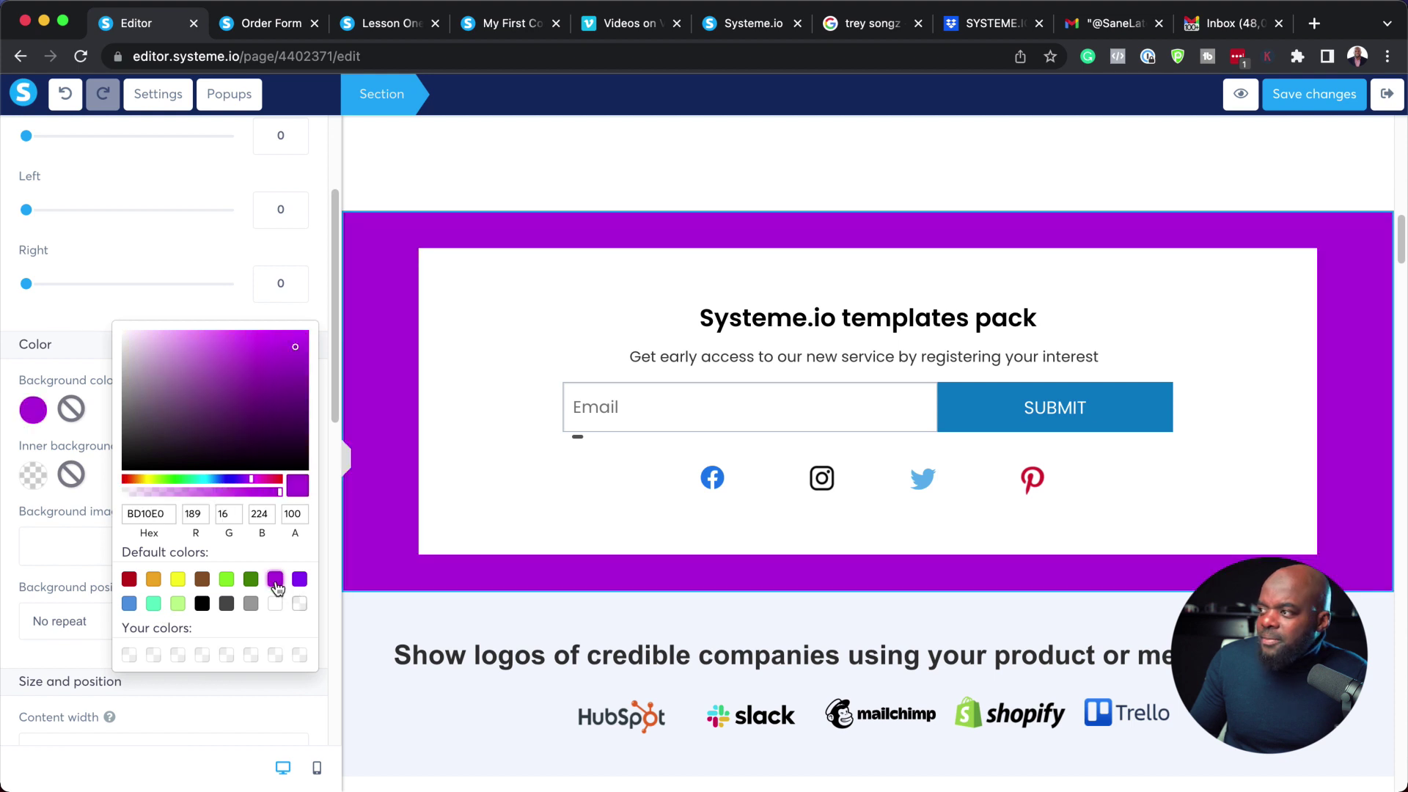
left_click(73, 323)
scroll(163, 440, "up", 3)
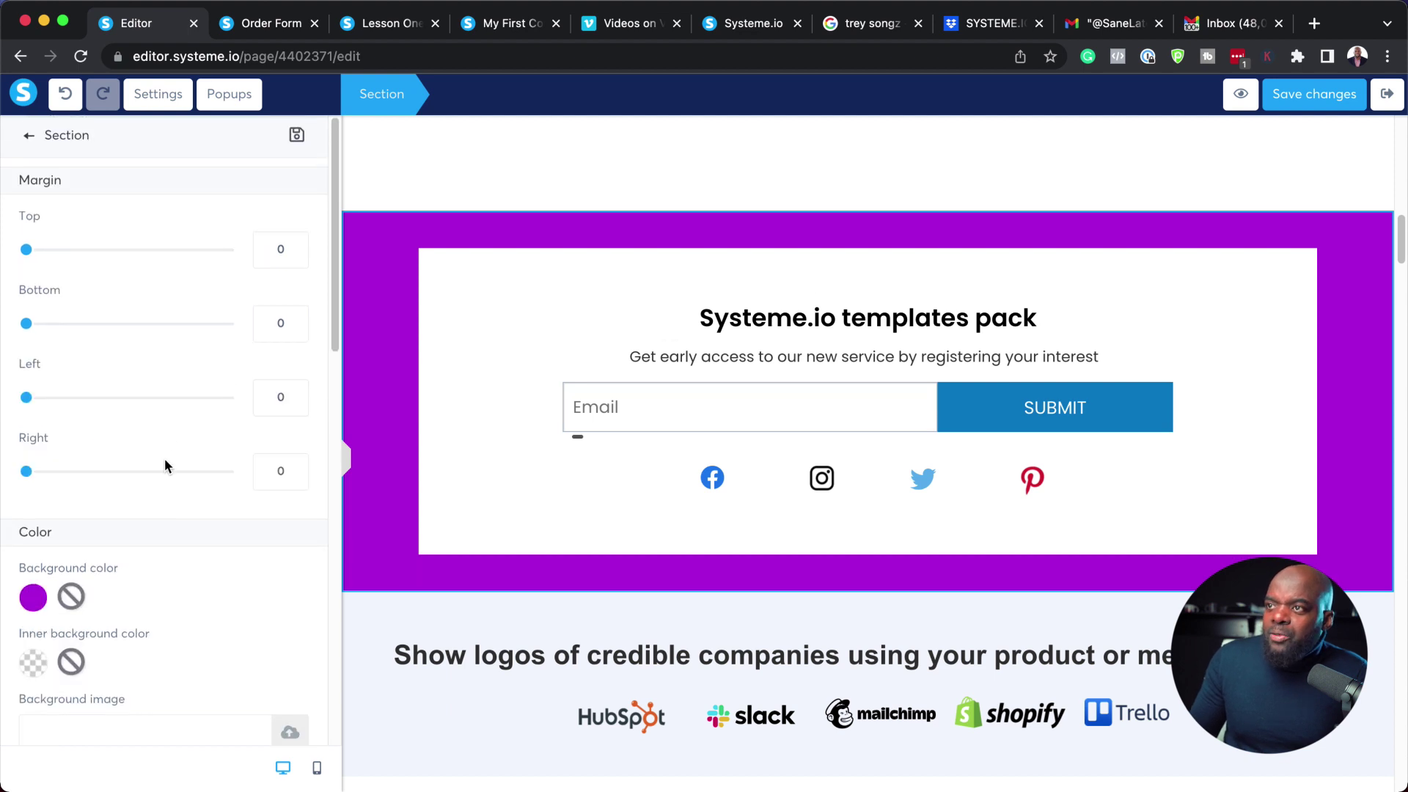
Insert the Price plans block "Price card on the left, big title and text on the right" between the purple opt-in section and the company logos section.
left_click(28, 138)
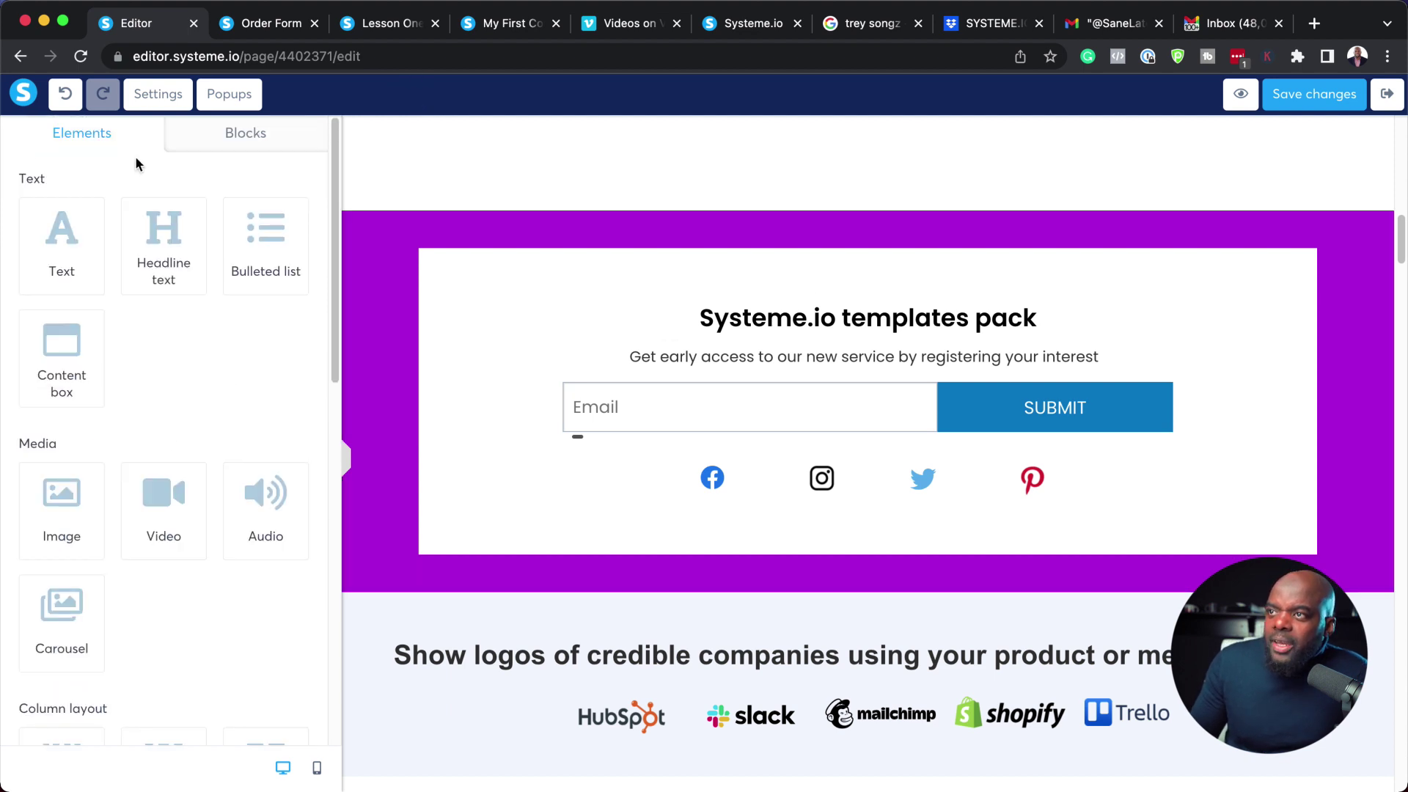
left_click(234, 139)
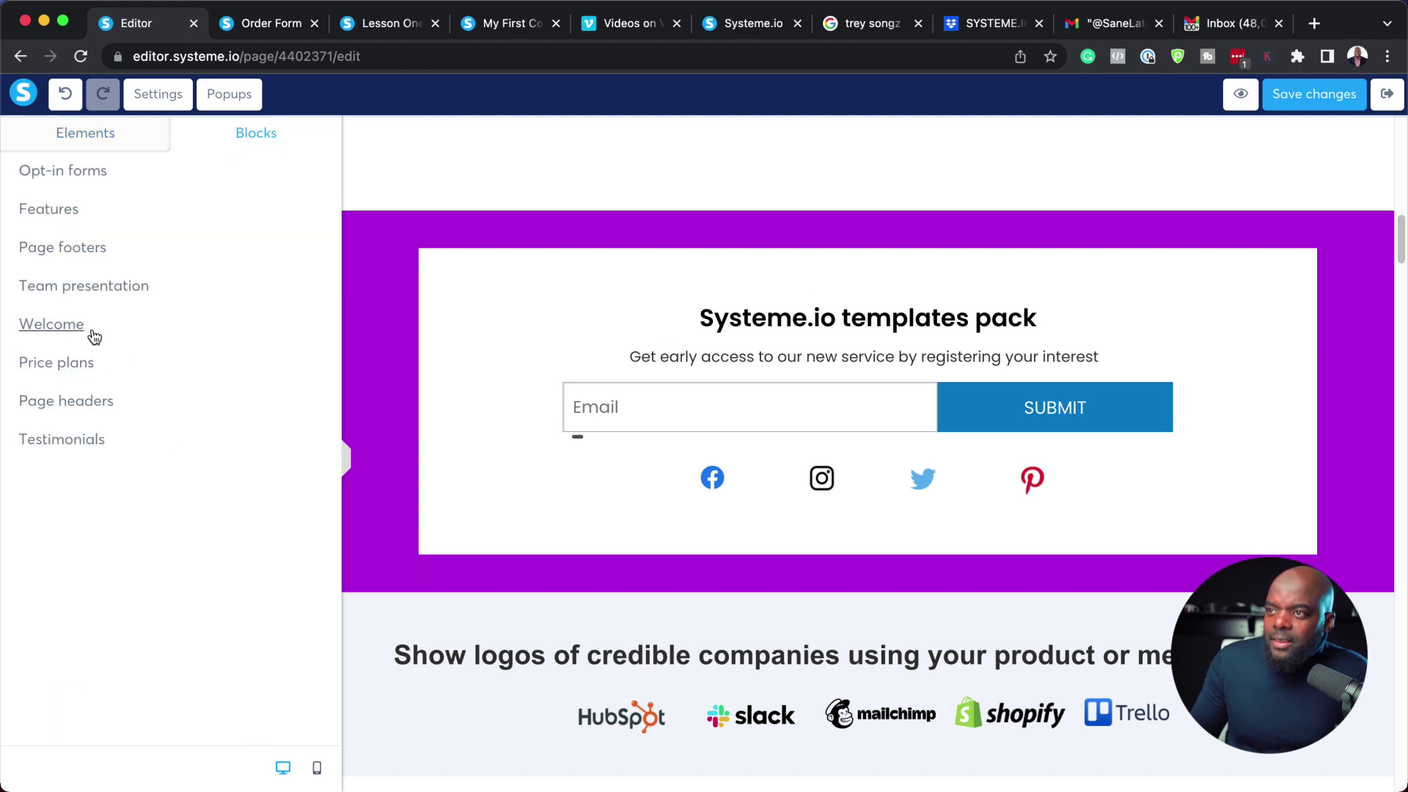
left_click(76, 366)
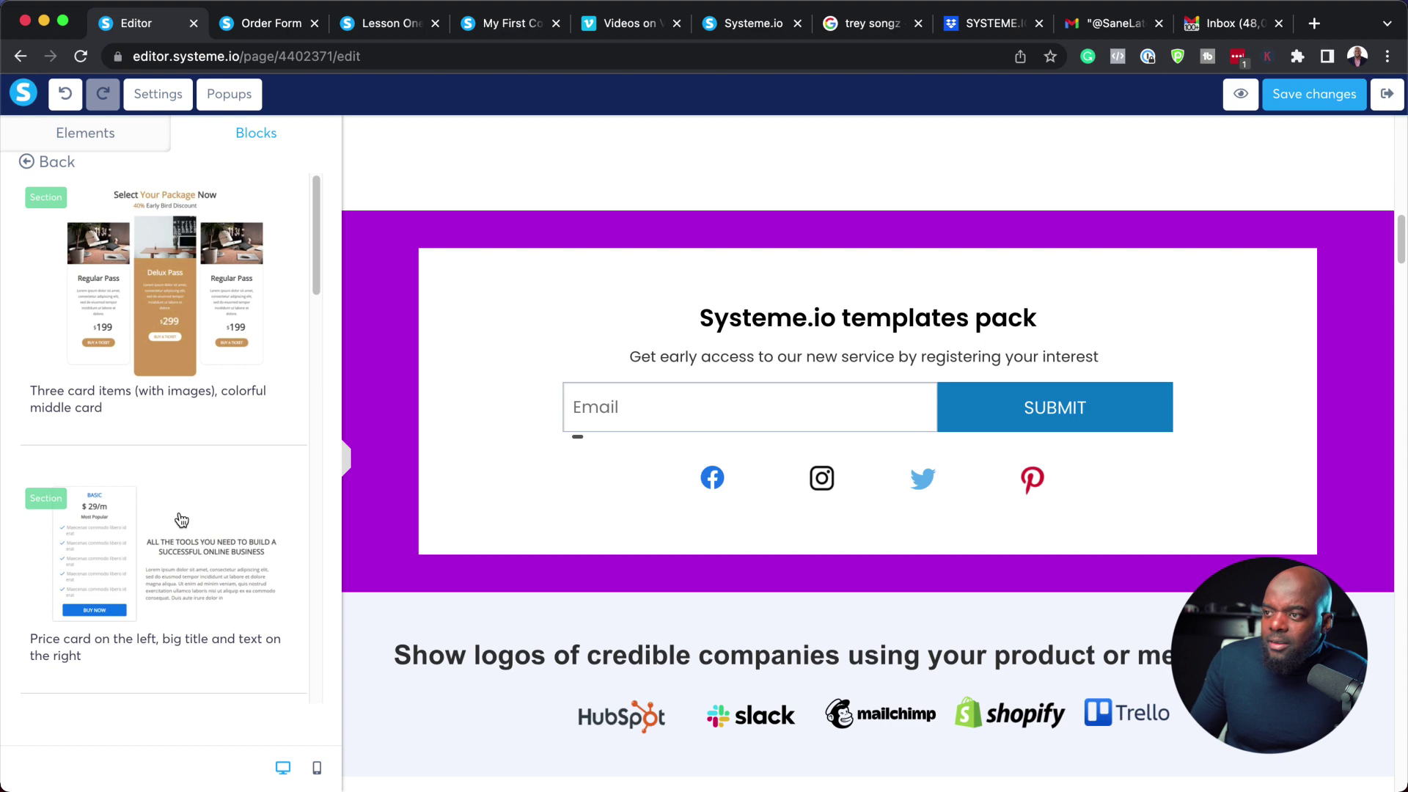
left_click_drag(181, 520, 517, 590)
scroll(590, 533, "down", 5)
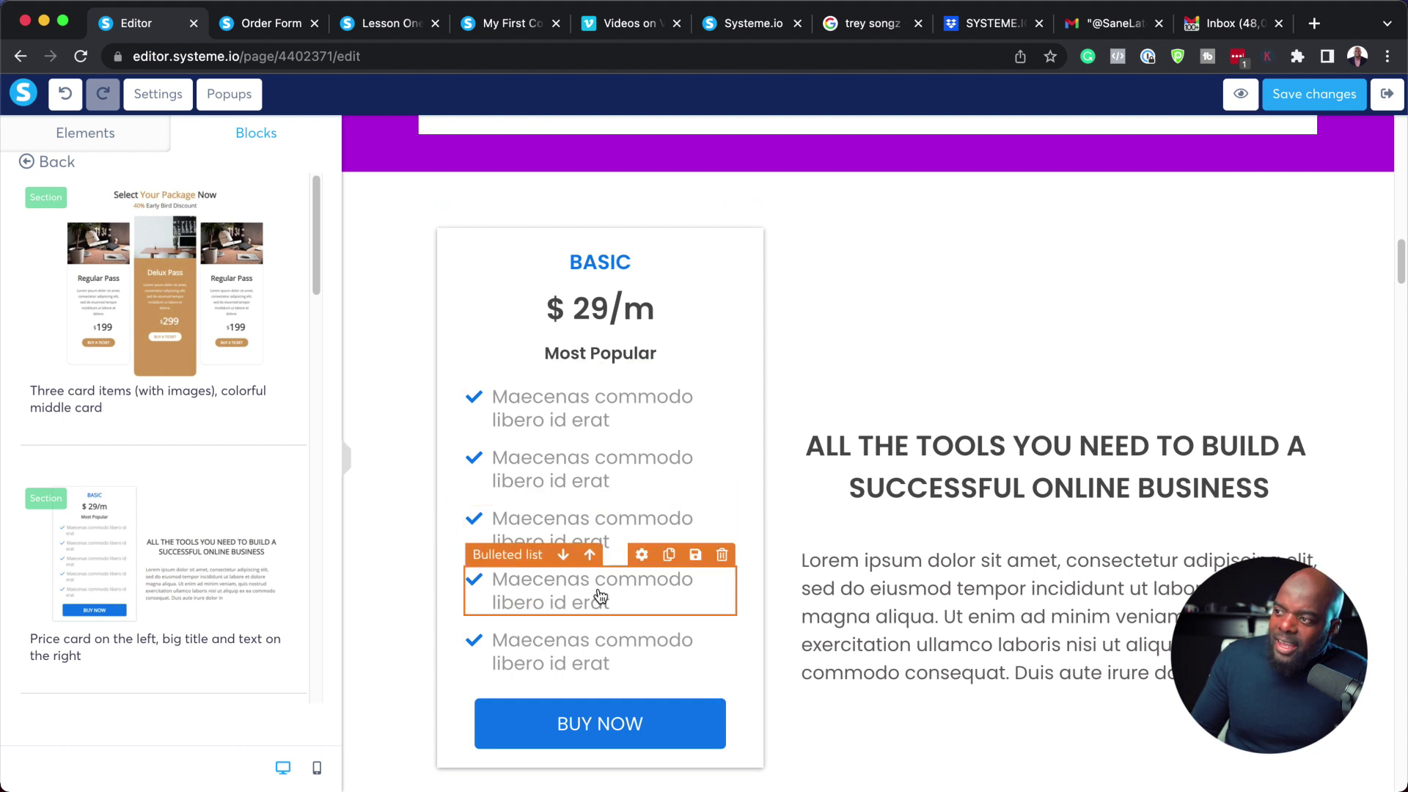
scroll(600, 598, "down", 1)
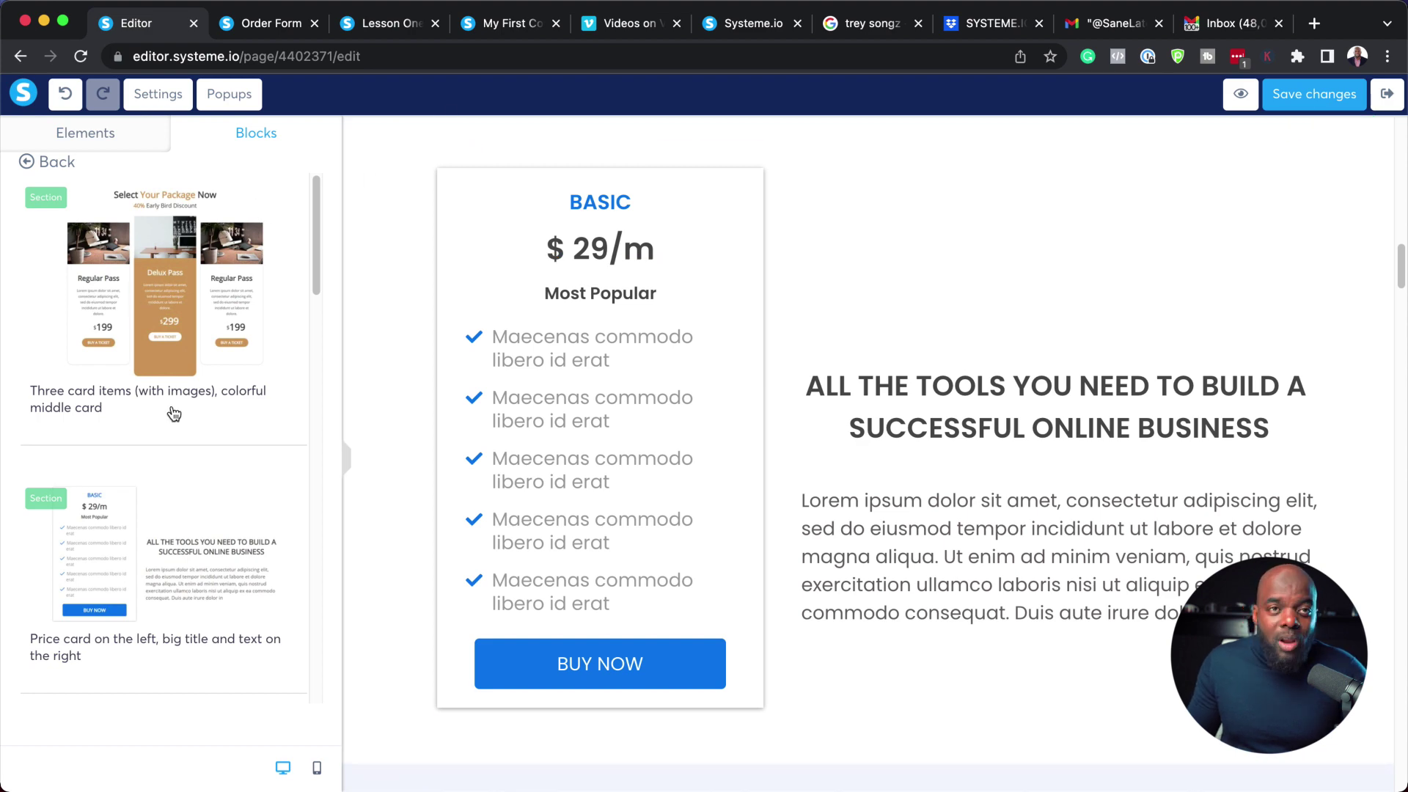
Add a headline text element between the price card section and the company logos section, with a bulleted list directly below it.
scroll(834, 503, "down", 4)
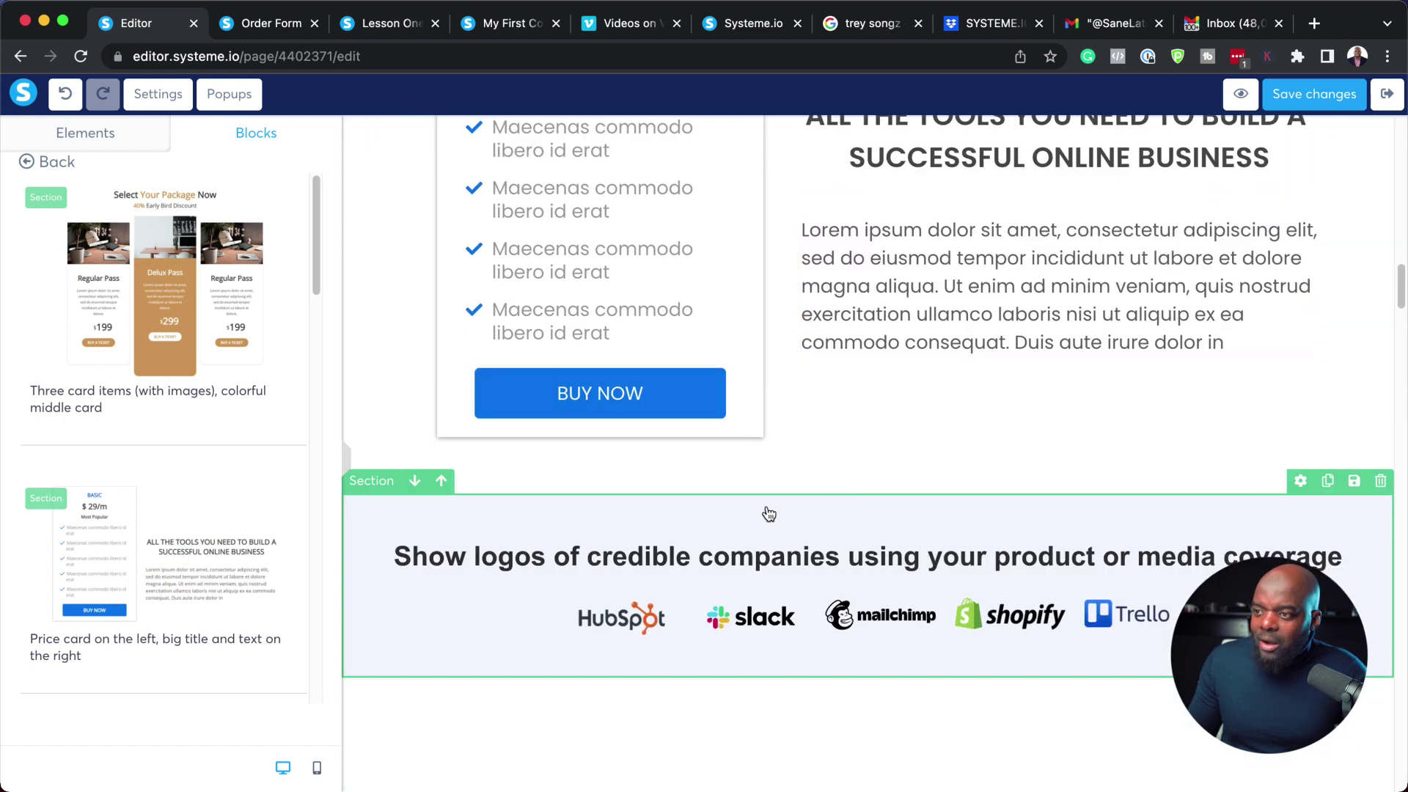
scroll(246, 549, "down", 6)
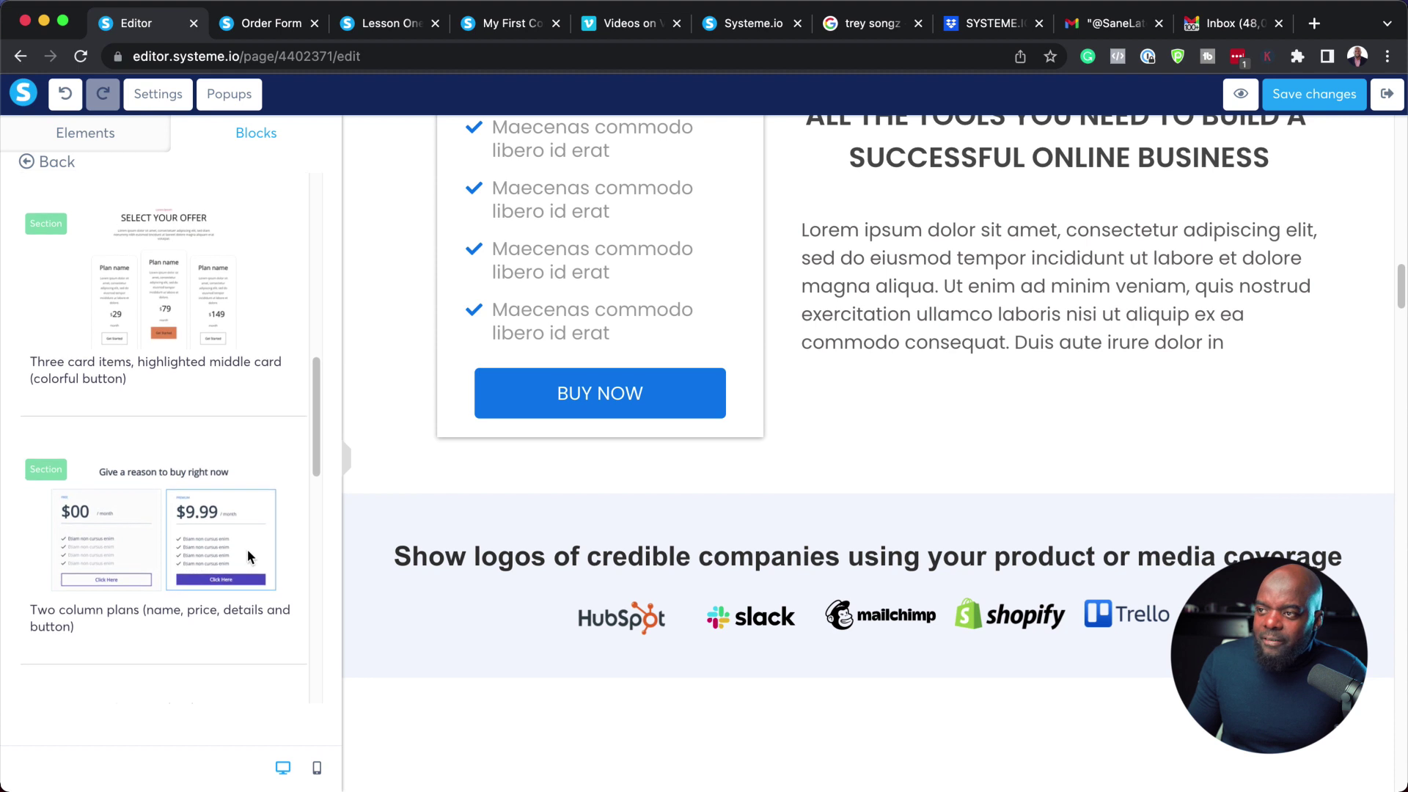
scroll(248, 548, "up", 5)
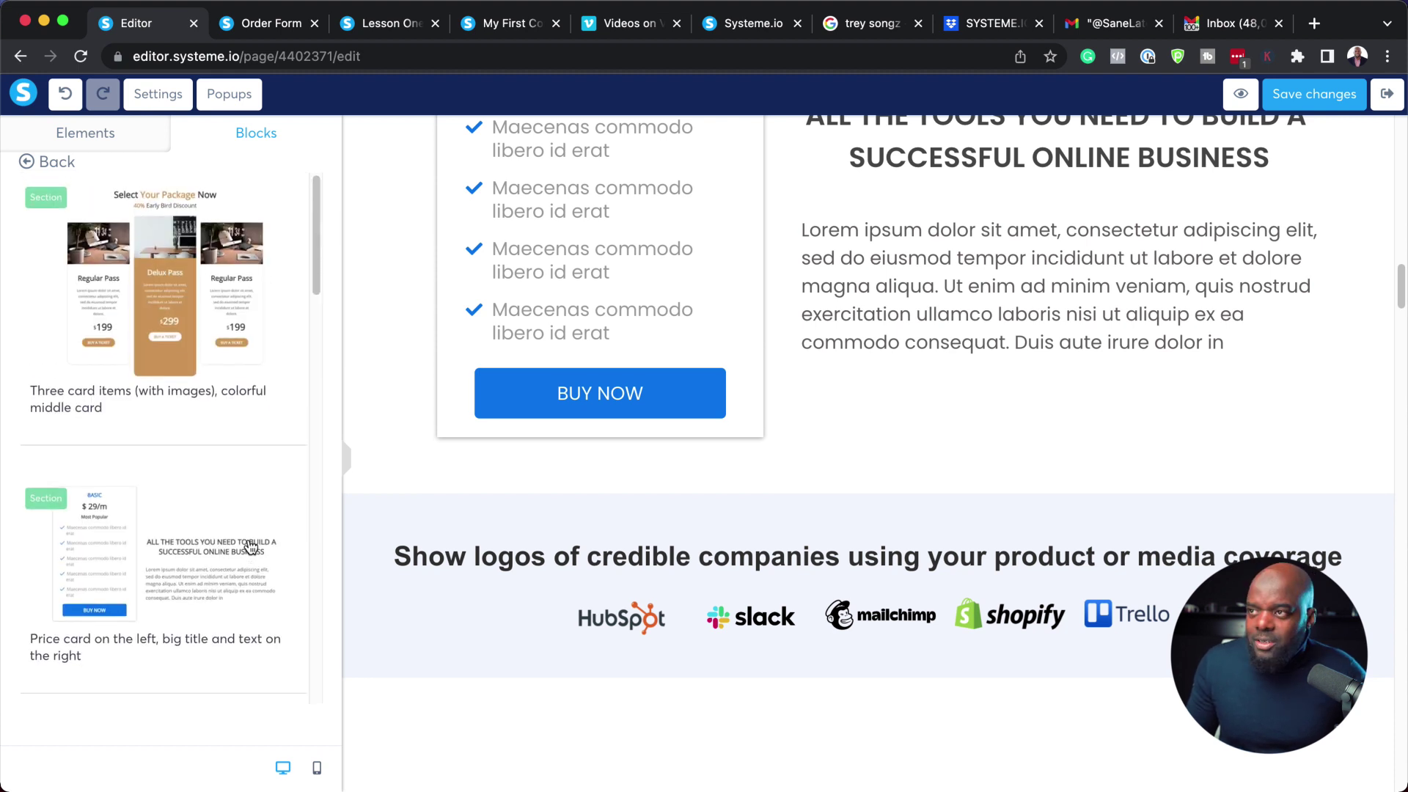
left_click(105, 140)
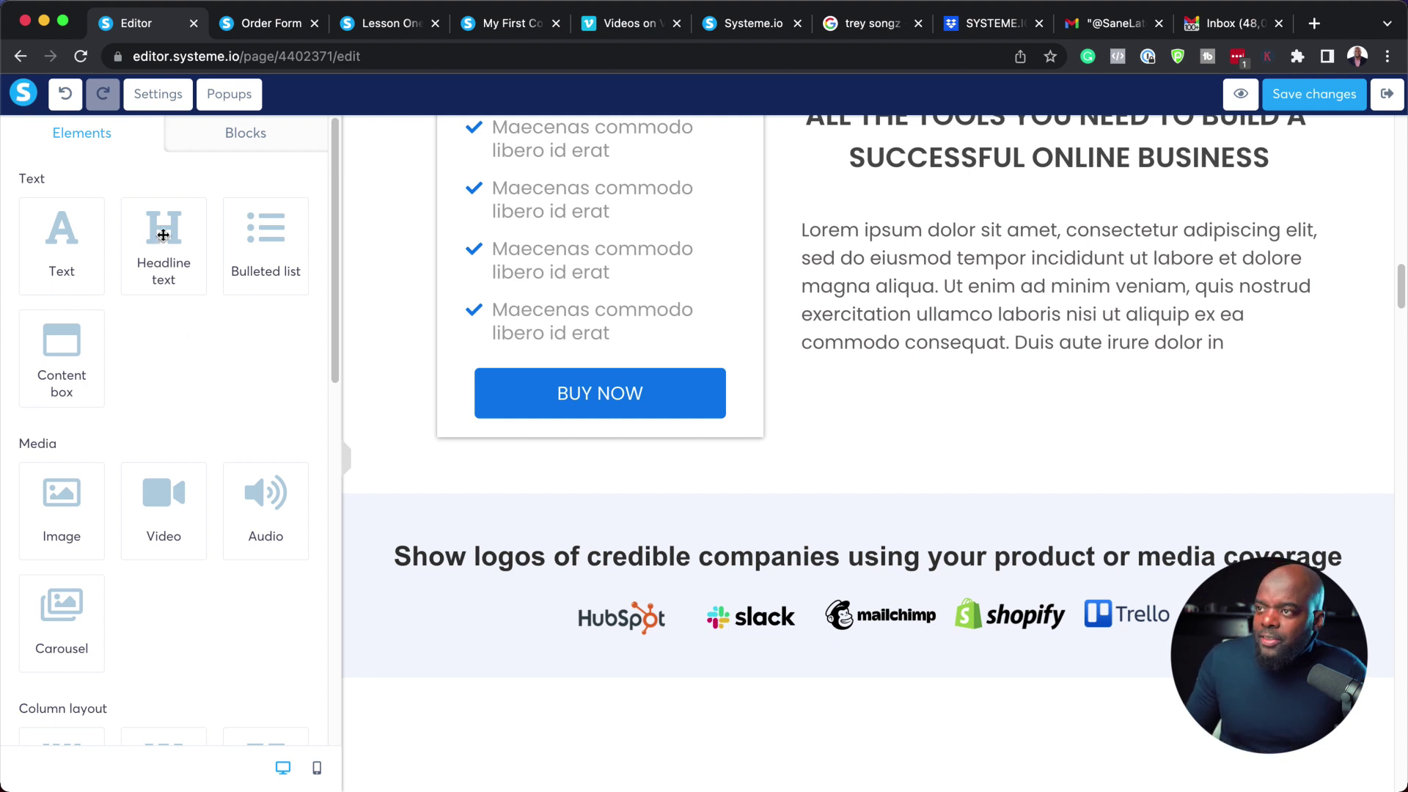
left_click_drag(158, 246, 595, 481)
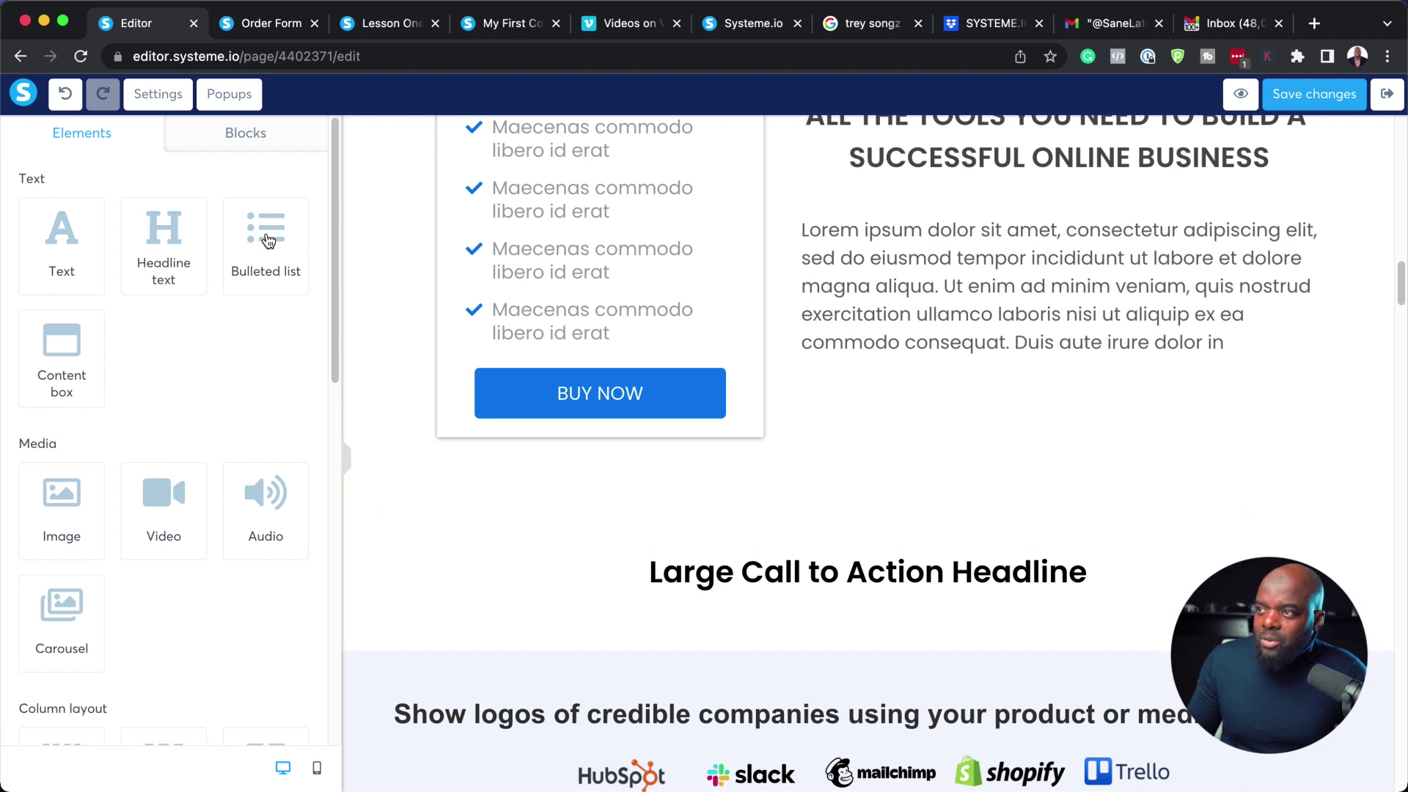
left_click_drag(266, 242, 685, 599)
Add a 3-column layout below the bulleted list and move the list into its first column.
scroll(748, 575, "down", 4)
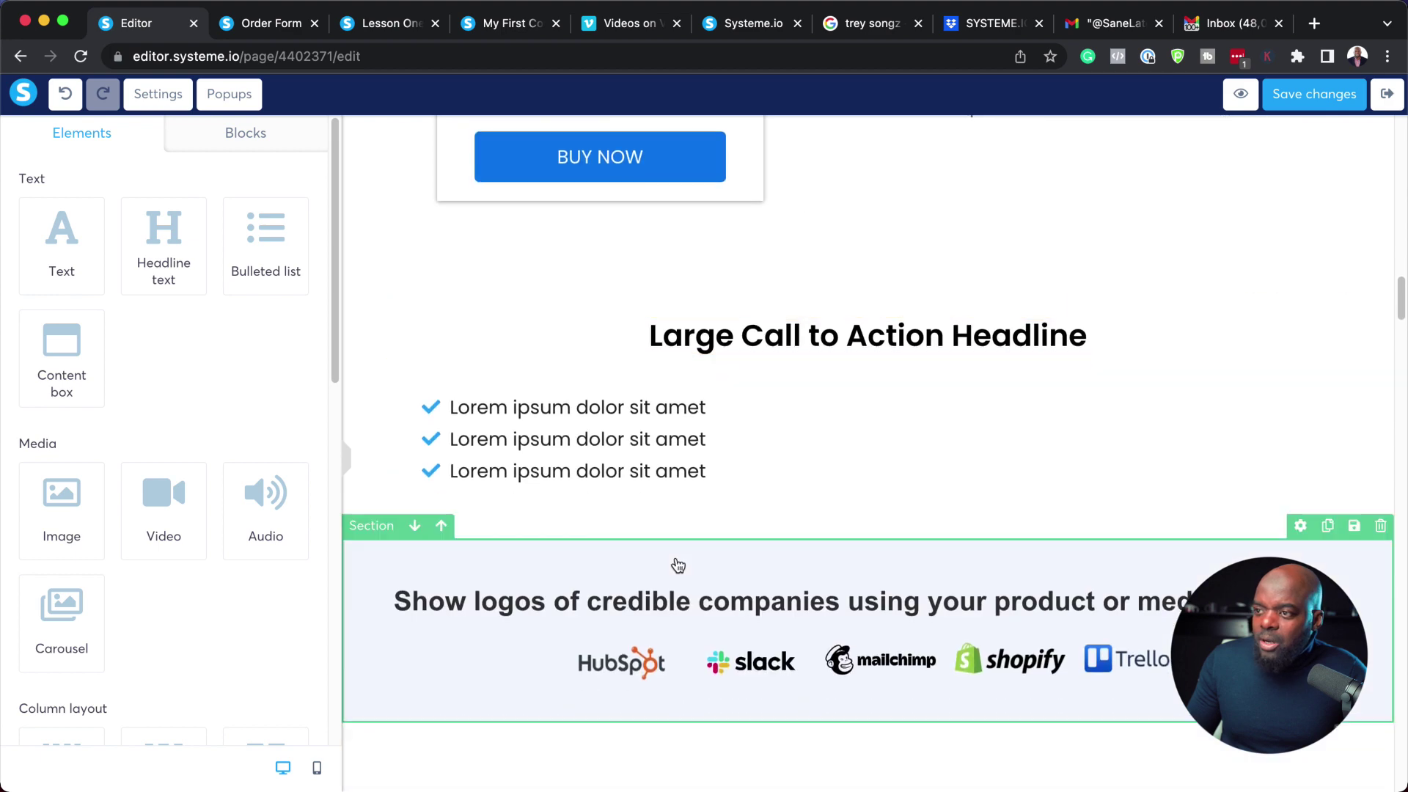
scroll(145, 604, "down", 4)
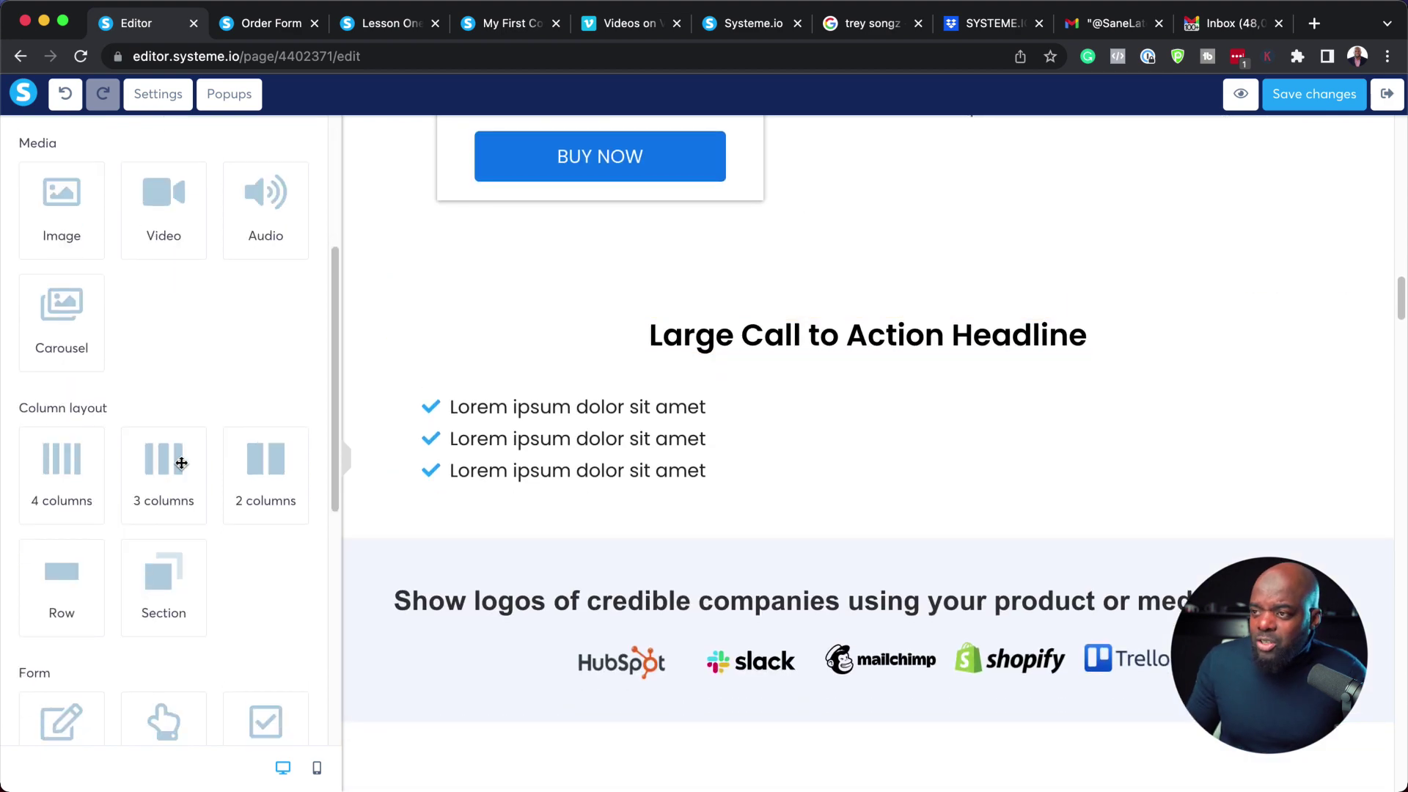
left_click_drag(160, 470, 663, 541)
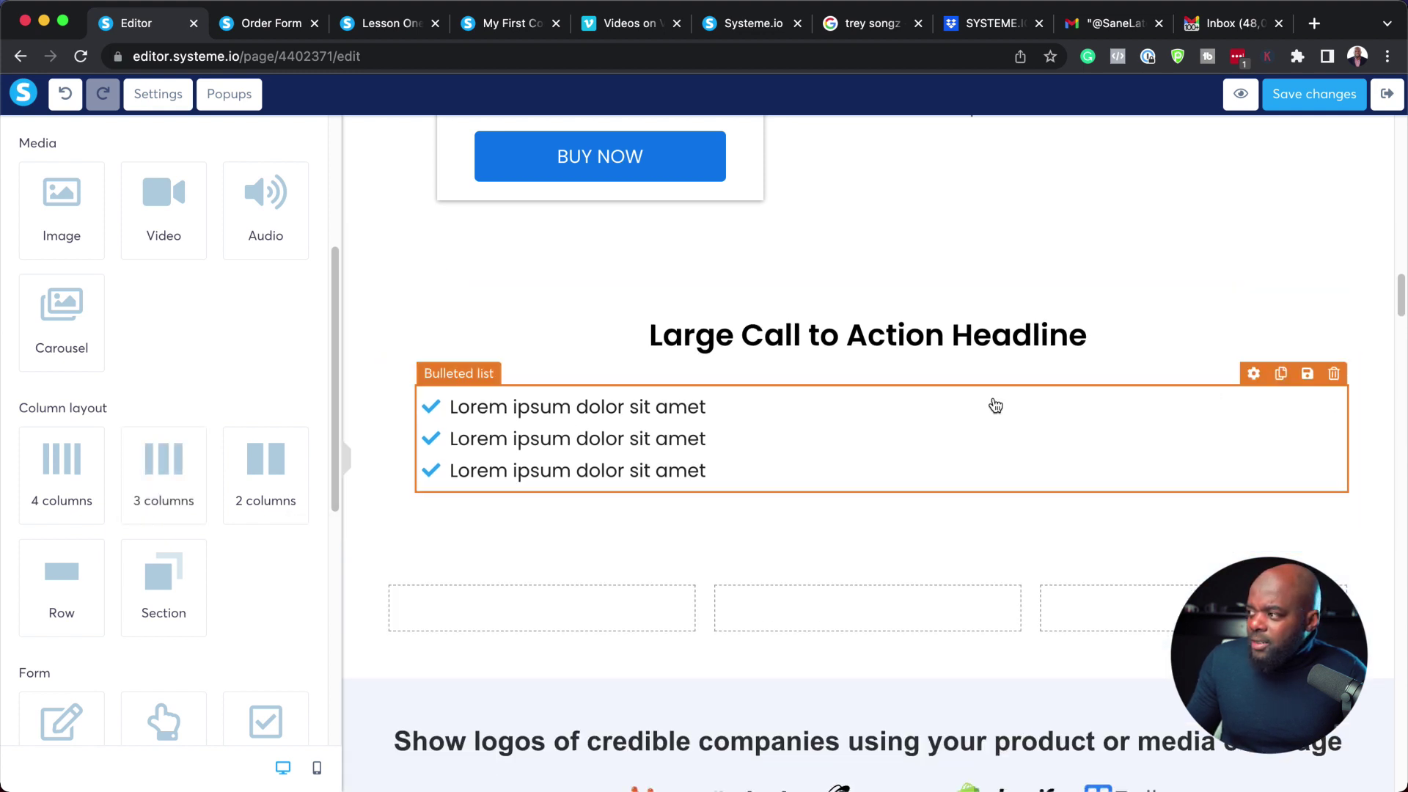
left_click_drag(456, 409, 471, 632)
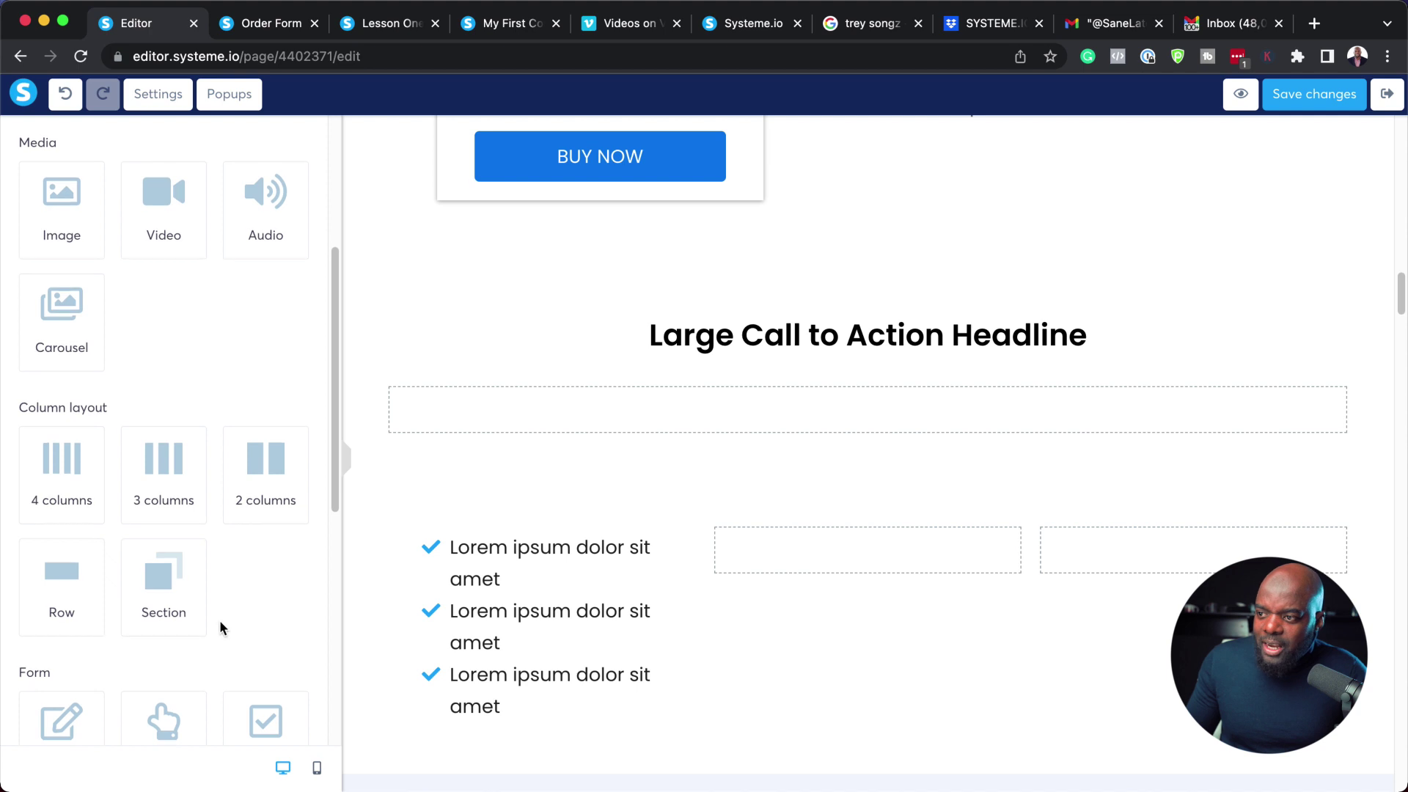
Look through the available Form, Social and Other page elements.
scroll(220, 626, "down", 3)
scroll(220, 627, "down", 1)
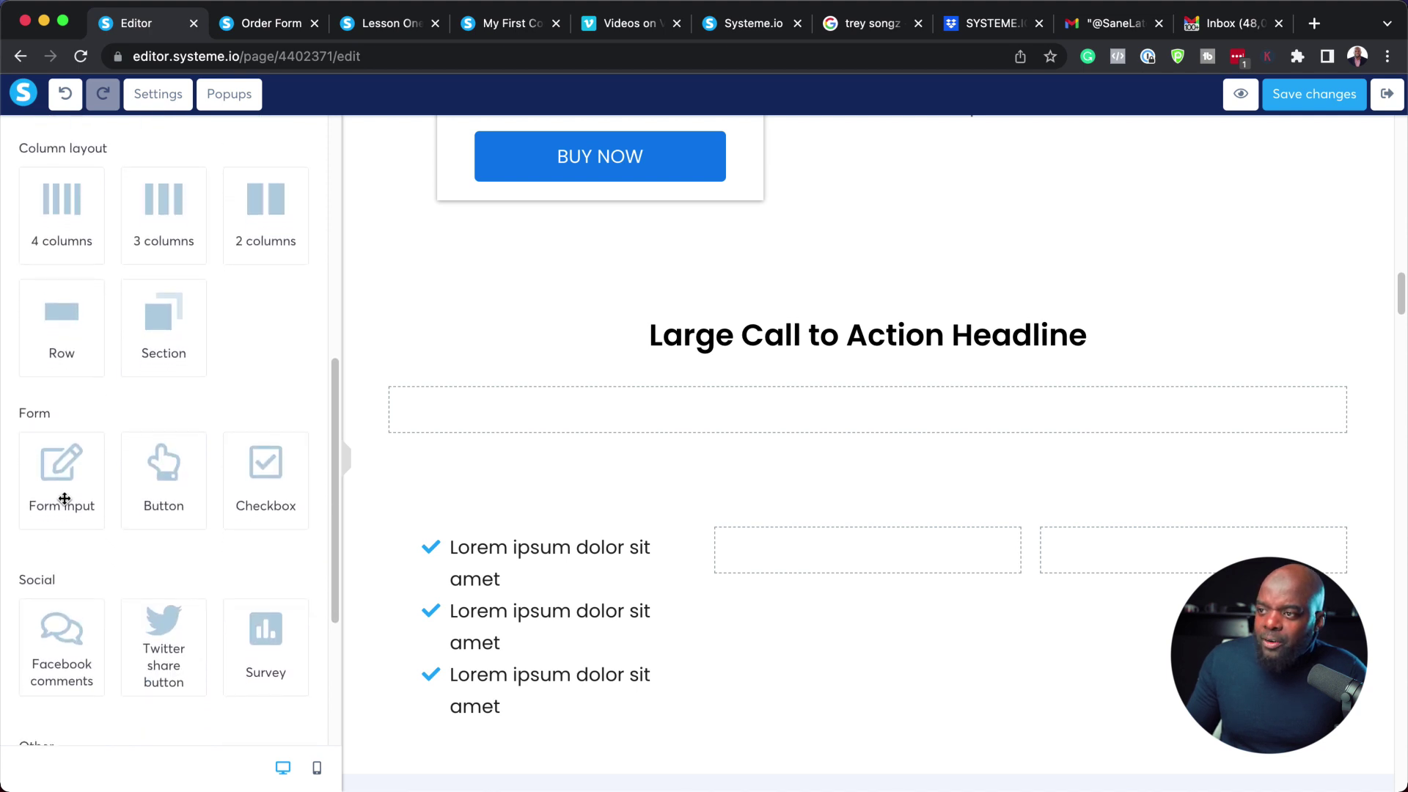
scroll(280, 513, "down", 3)
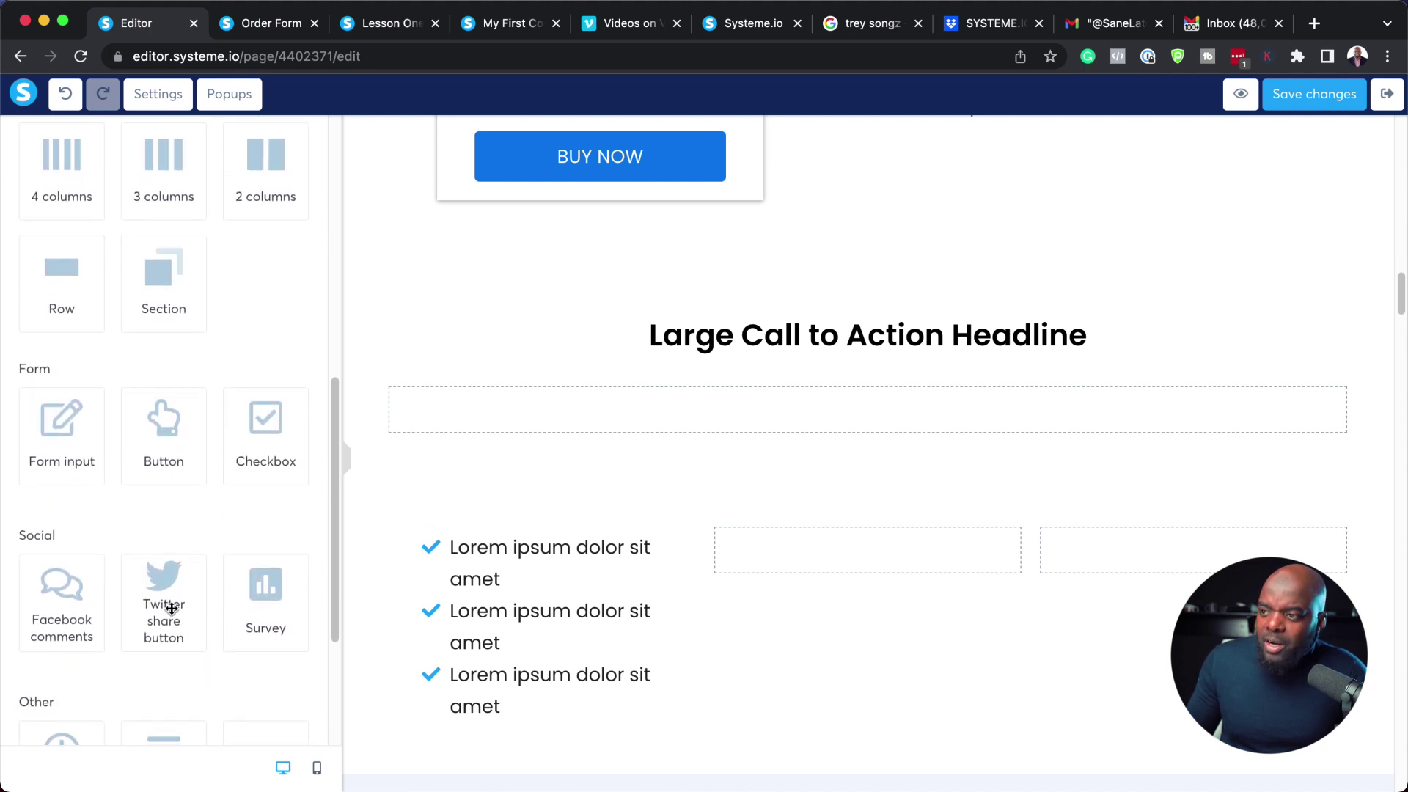
scroll(235, 653, "down", 3)
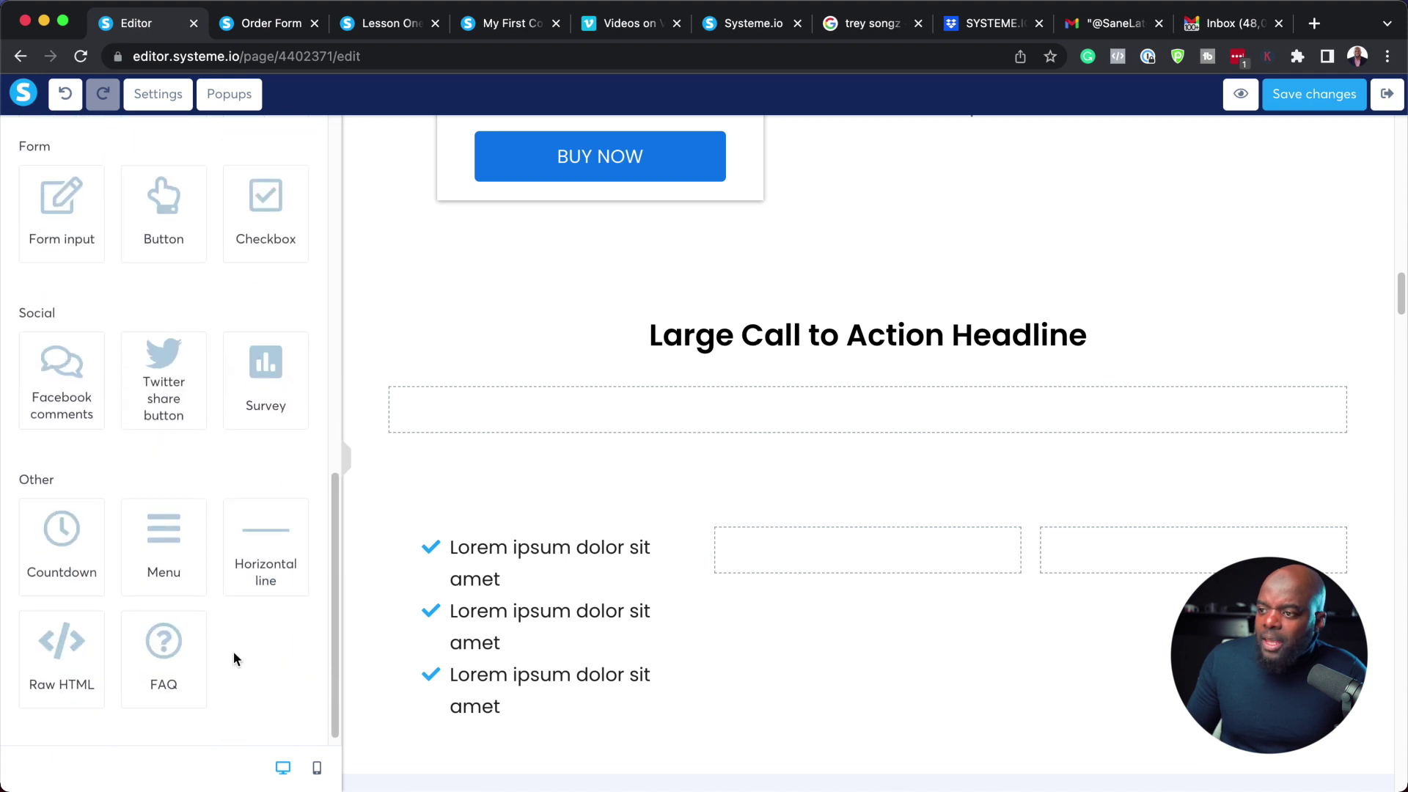